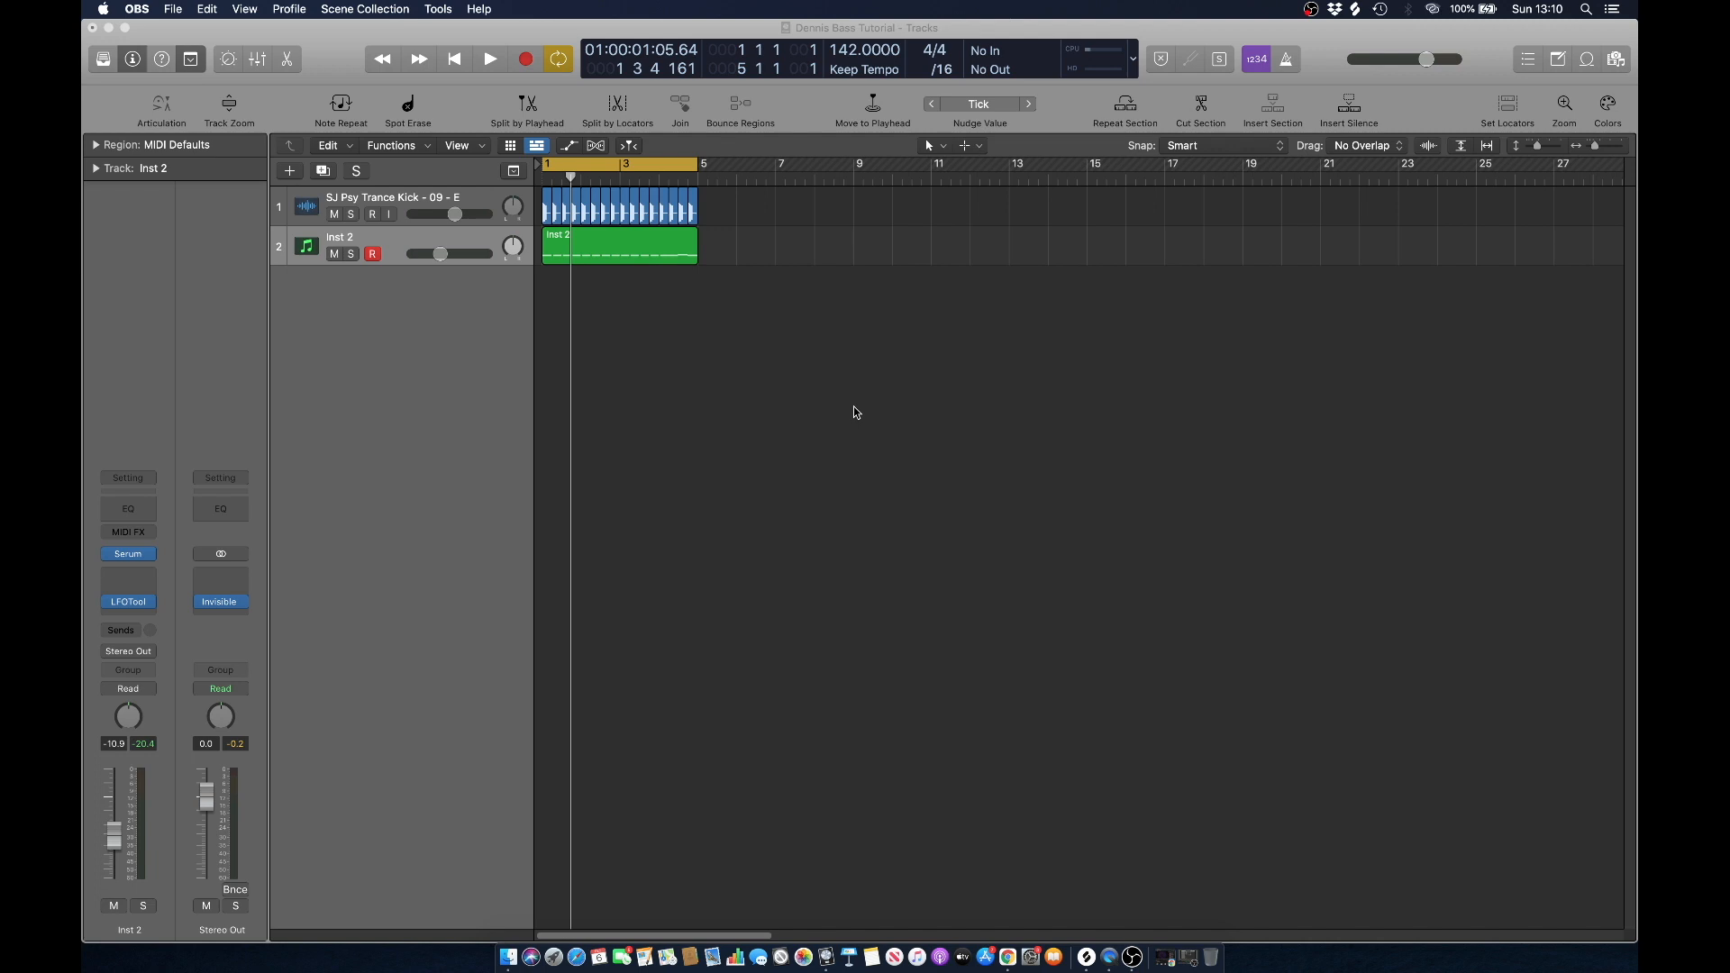
Solo the Inst 2 track and inspect its LFOTool volume curve while the bass plays.
click(928, 335)
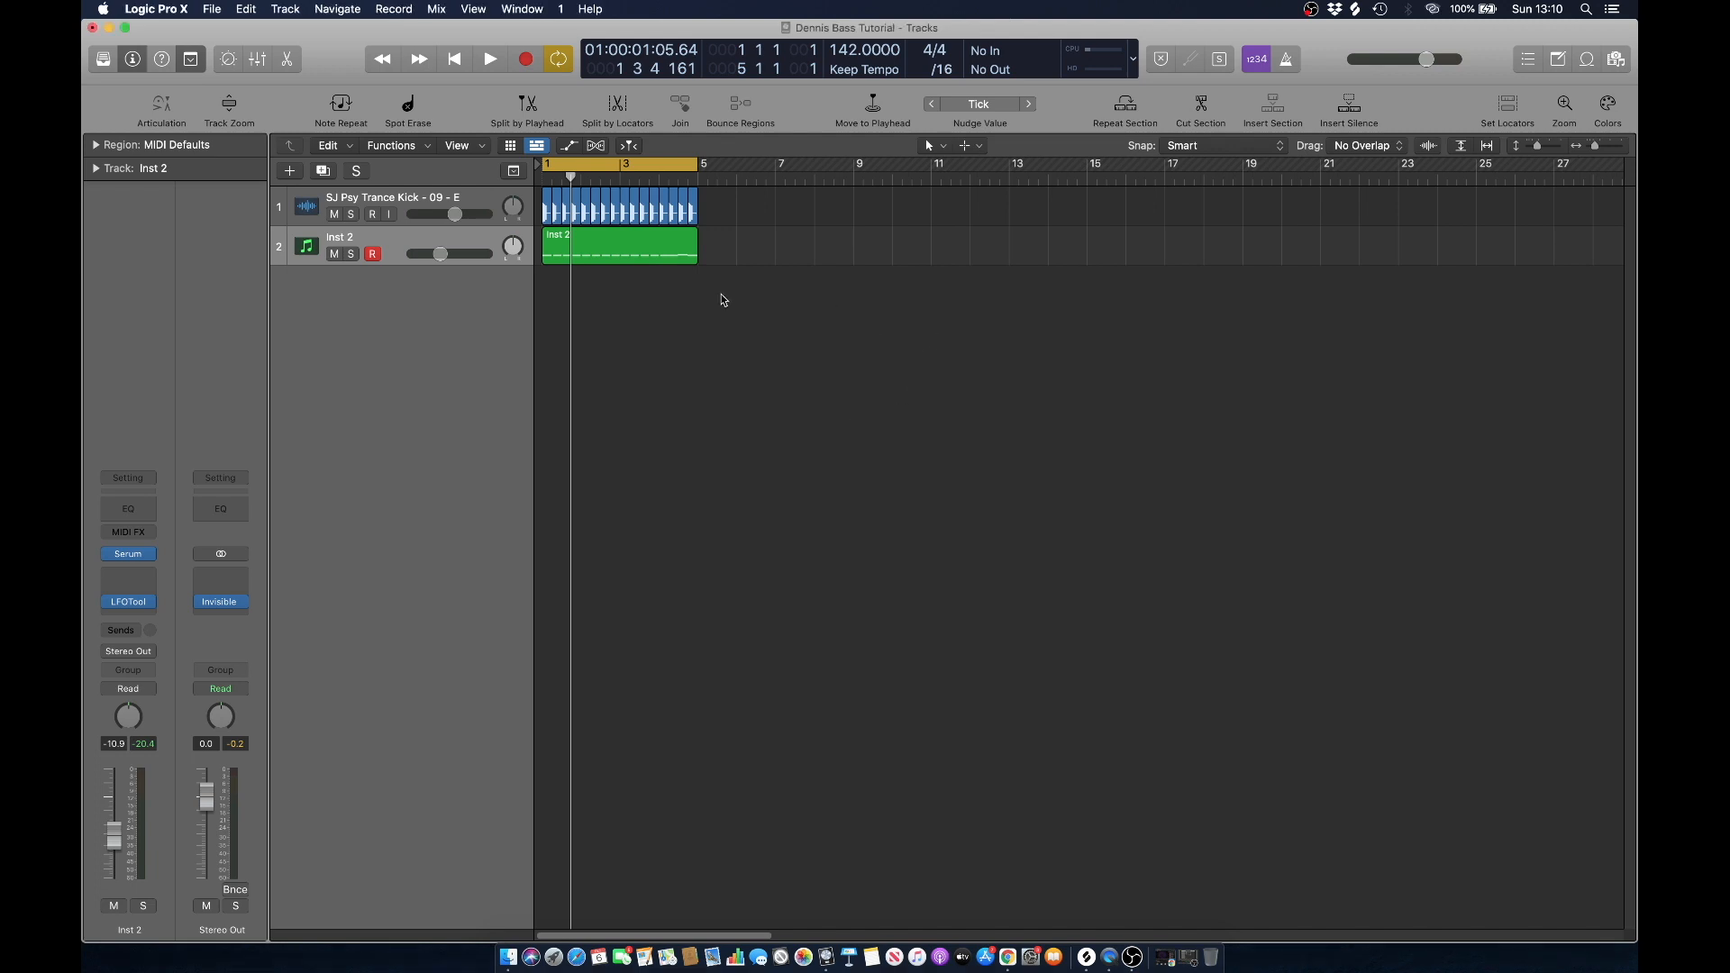
click(403, 237)
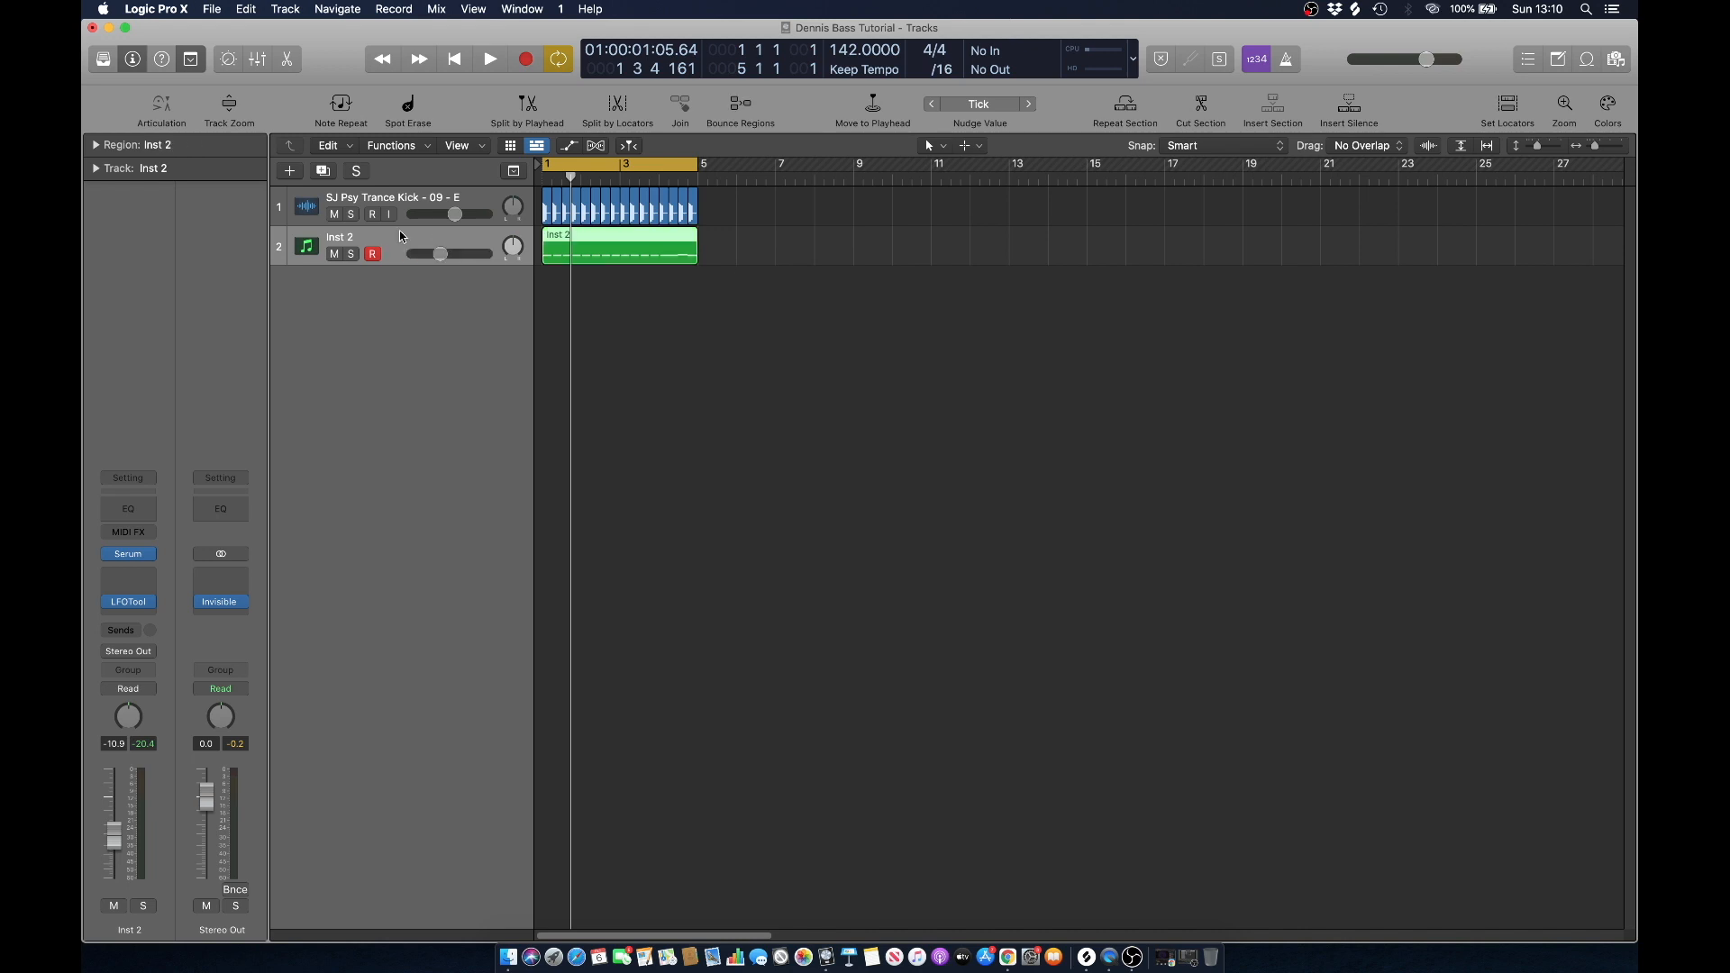
click(353, 254)
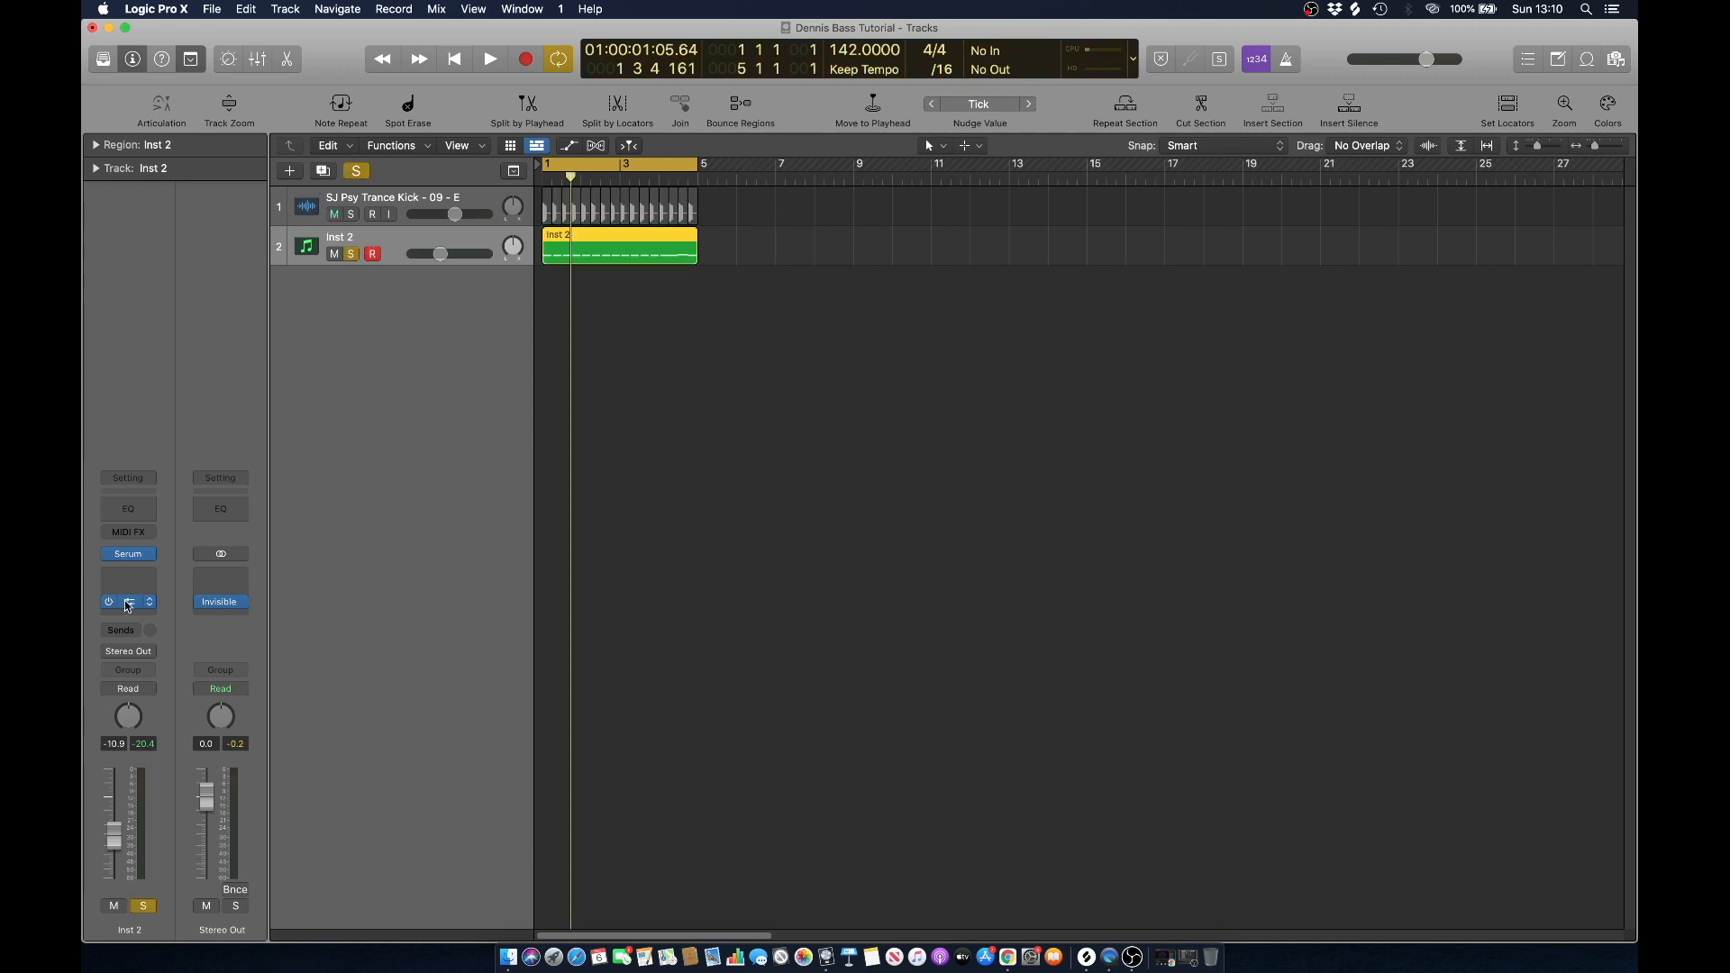
click(128, 604)
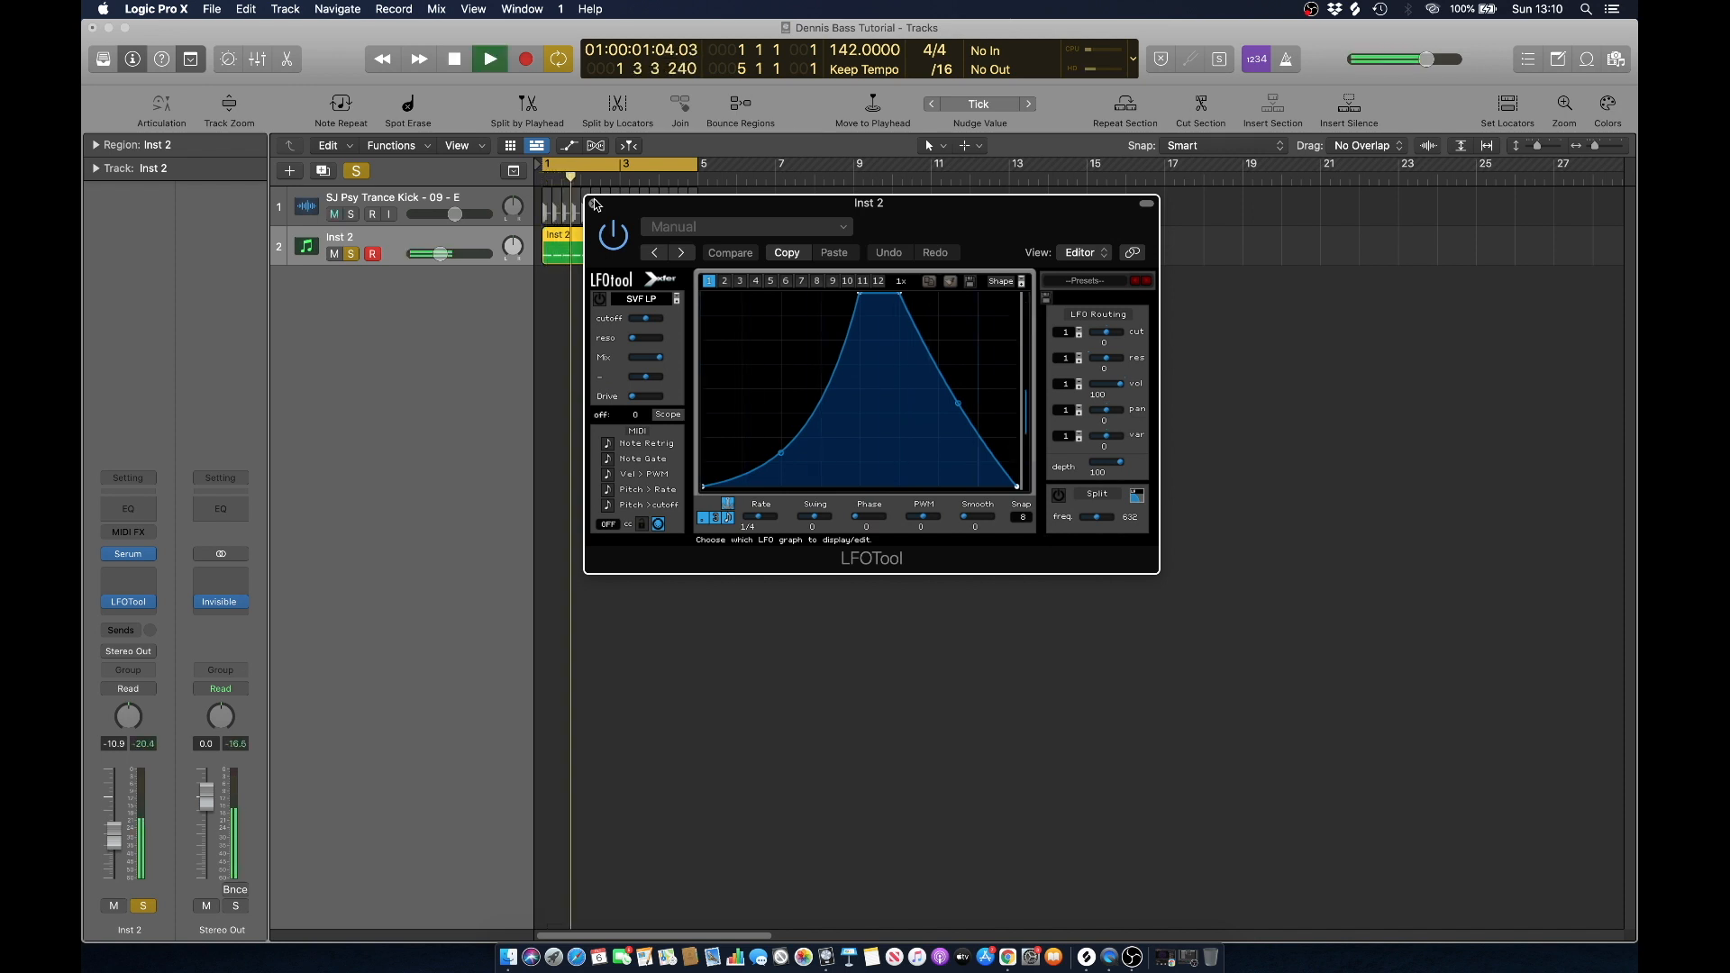
click(593, 203)
Audition the bass together with the kick, and solo the Inst 2 track again.
click(351, 254)
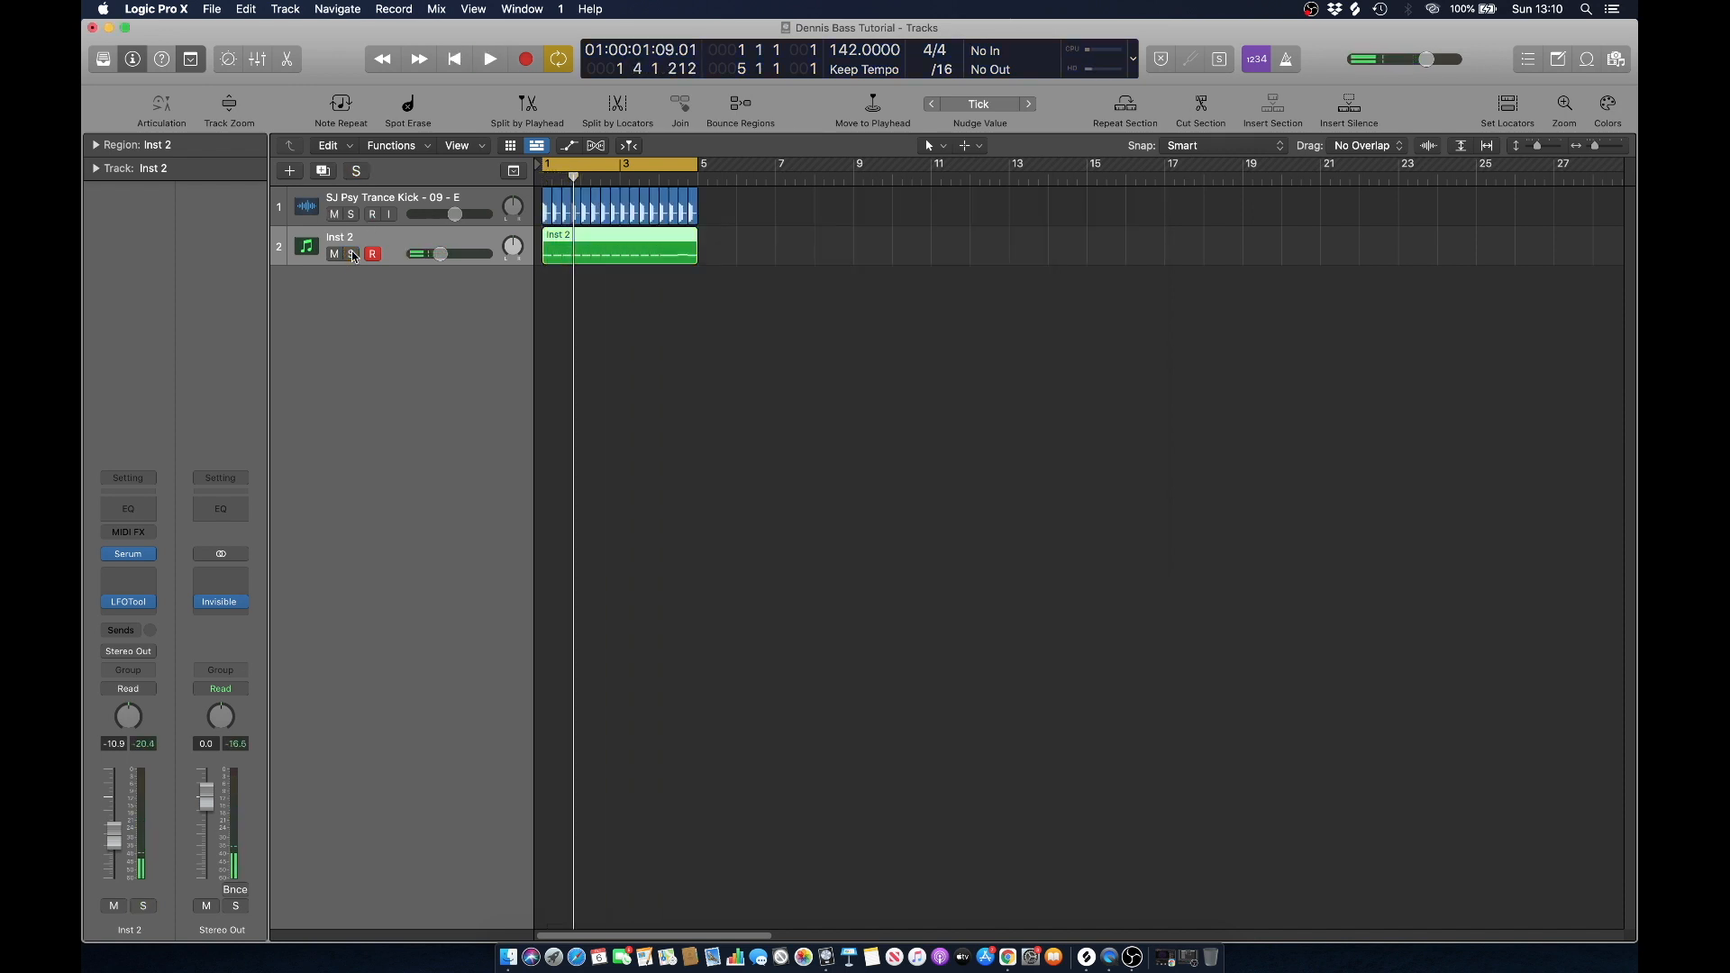
key(space)
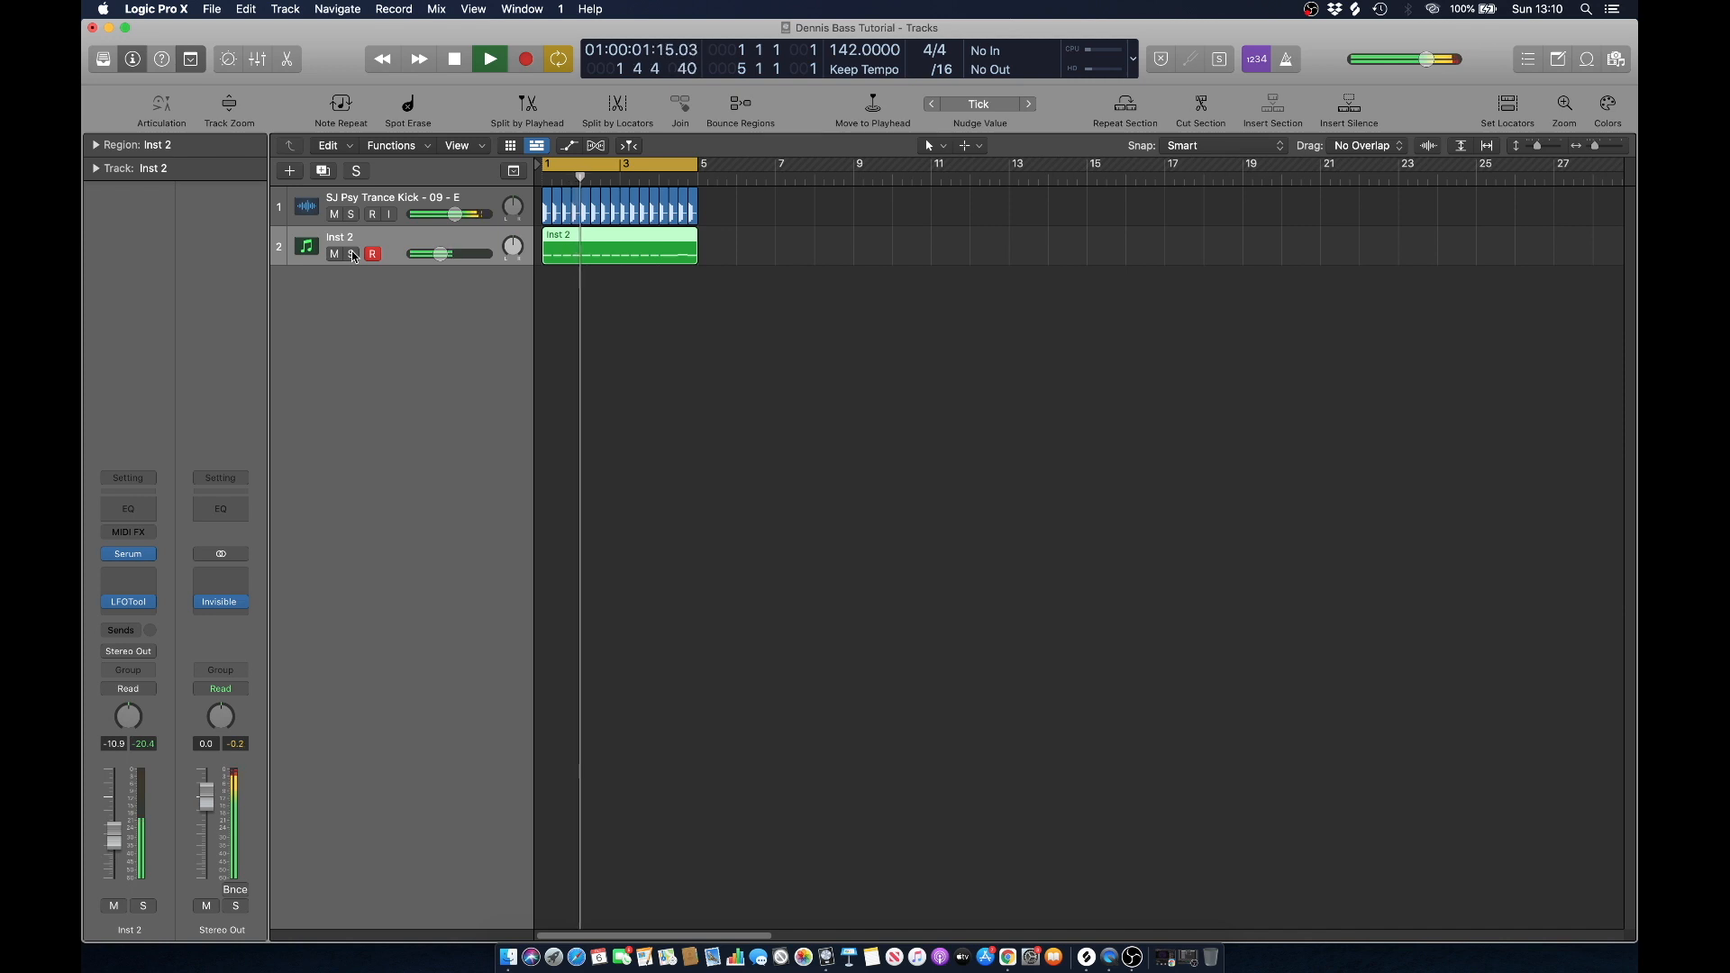
click(351, 254)
key(space)
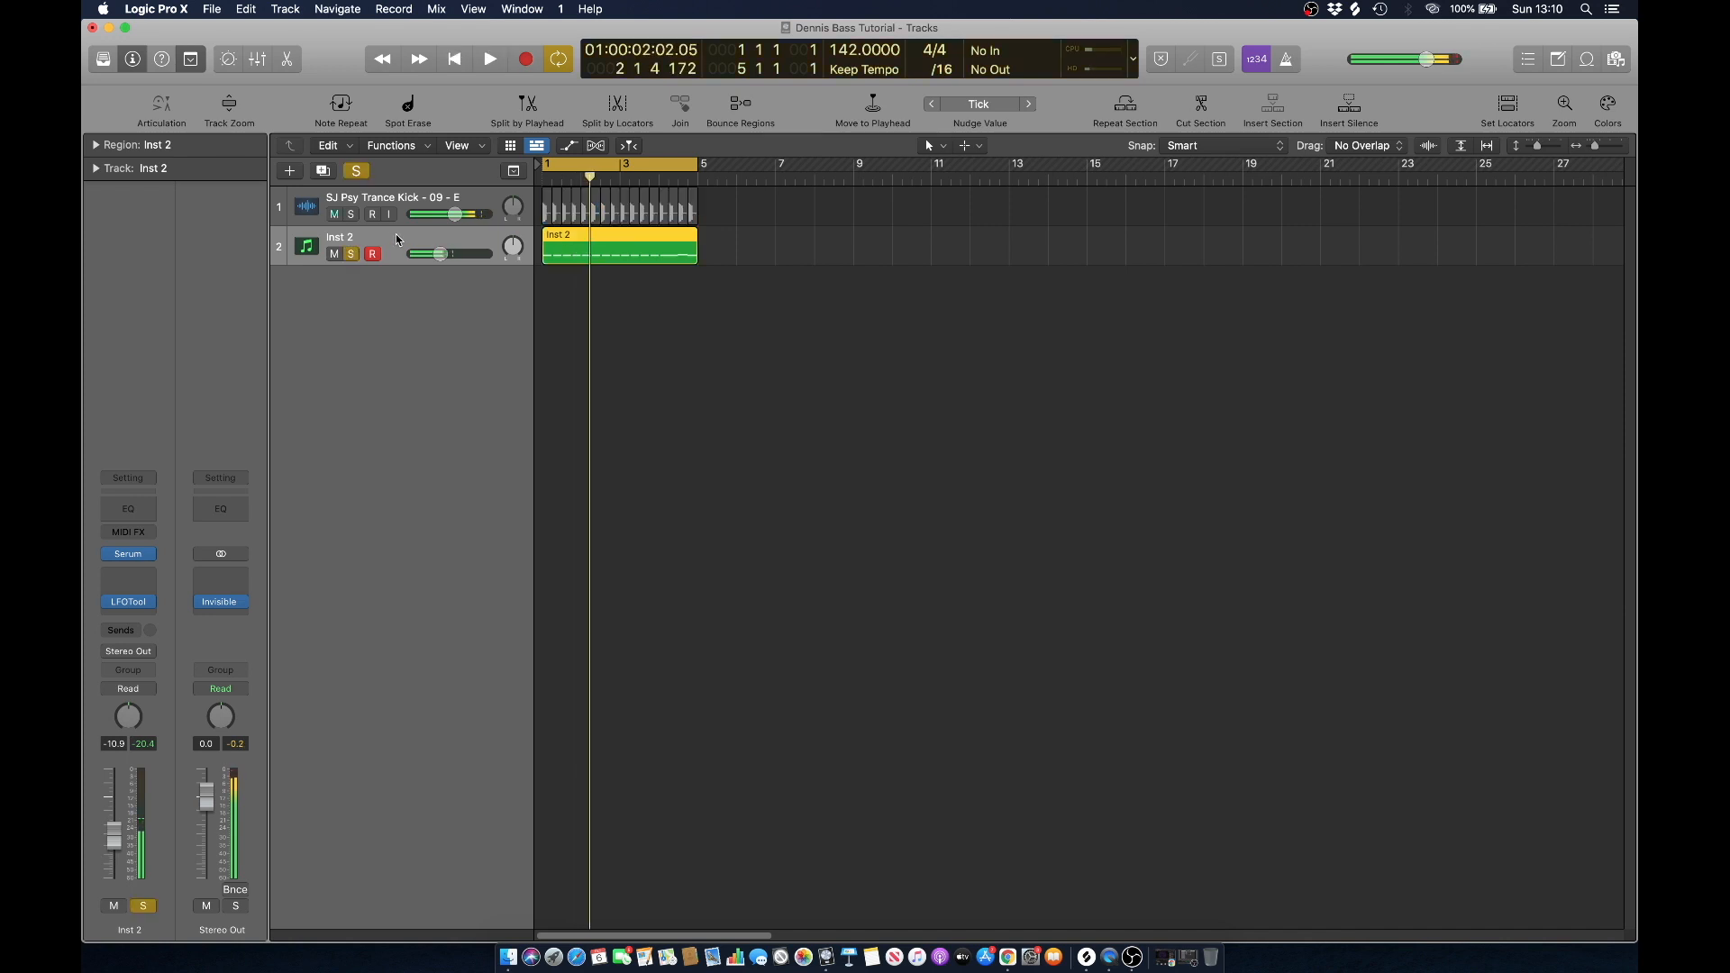
Open Serum on Inst 2, set oscillator A's octave to -1 and audition the sound.
click(132, 555)
drag(624, 345, 626, 368)
key(space)
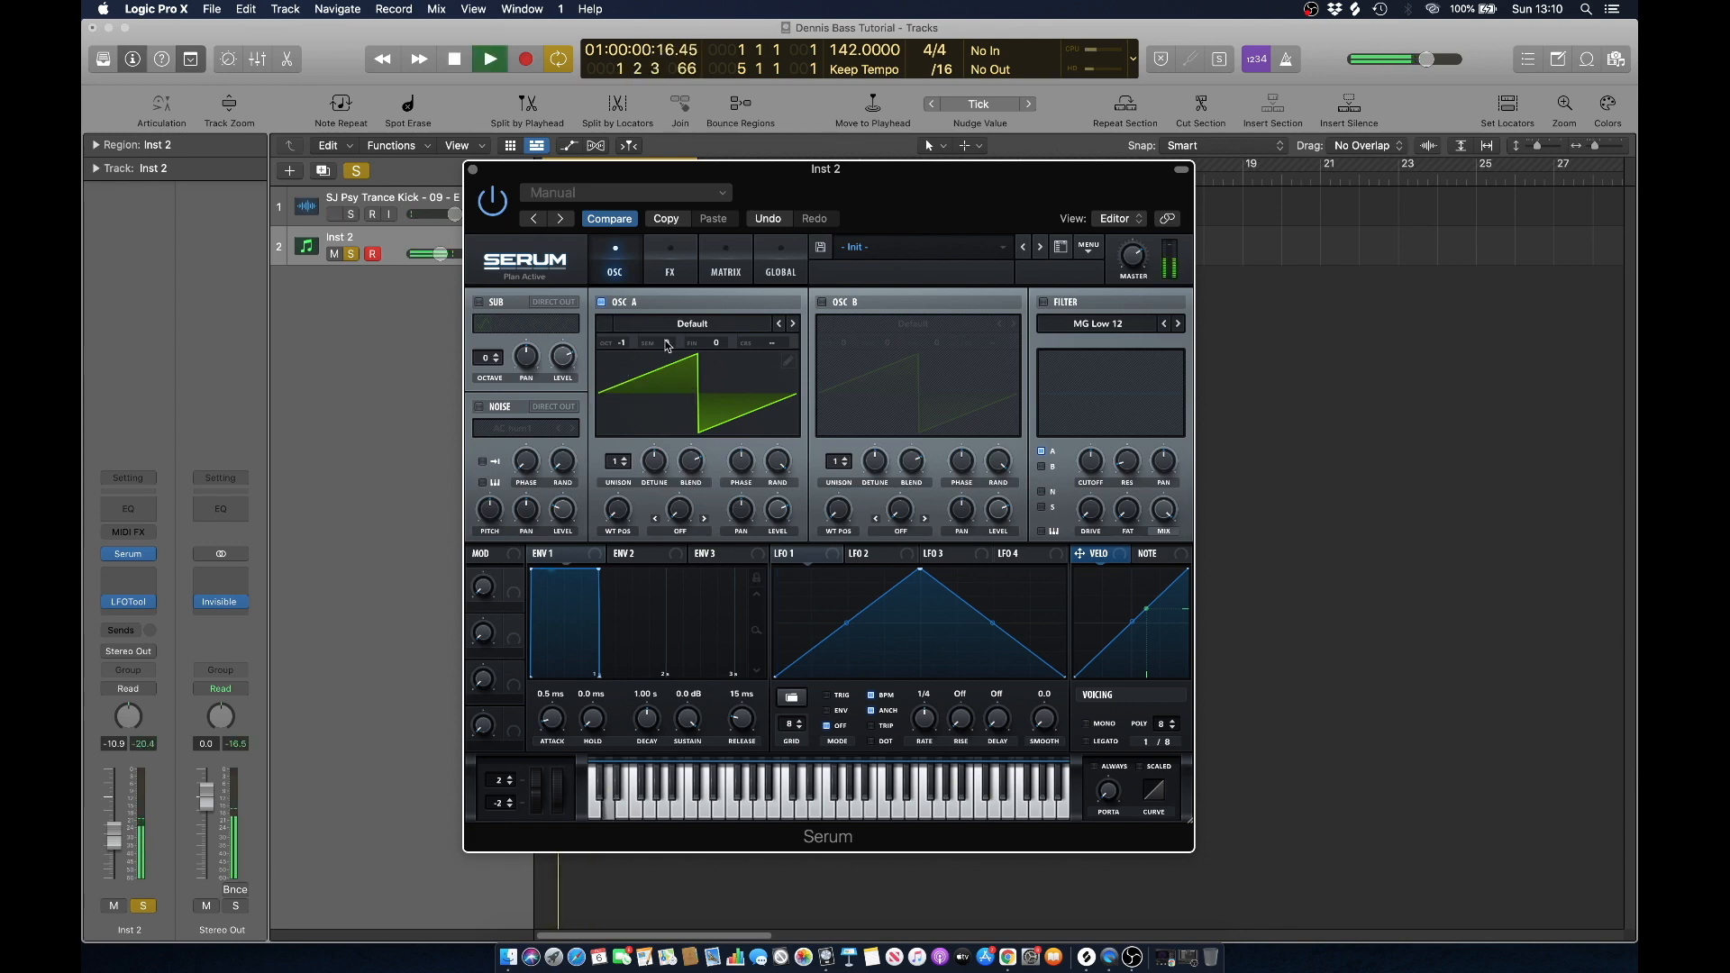
drag(725, 174, 735, 162)
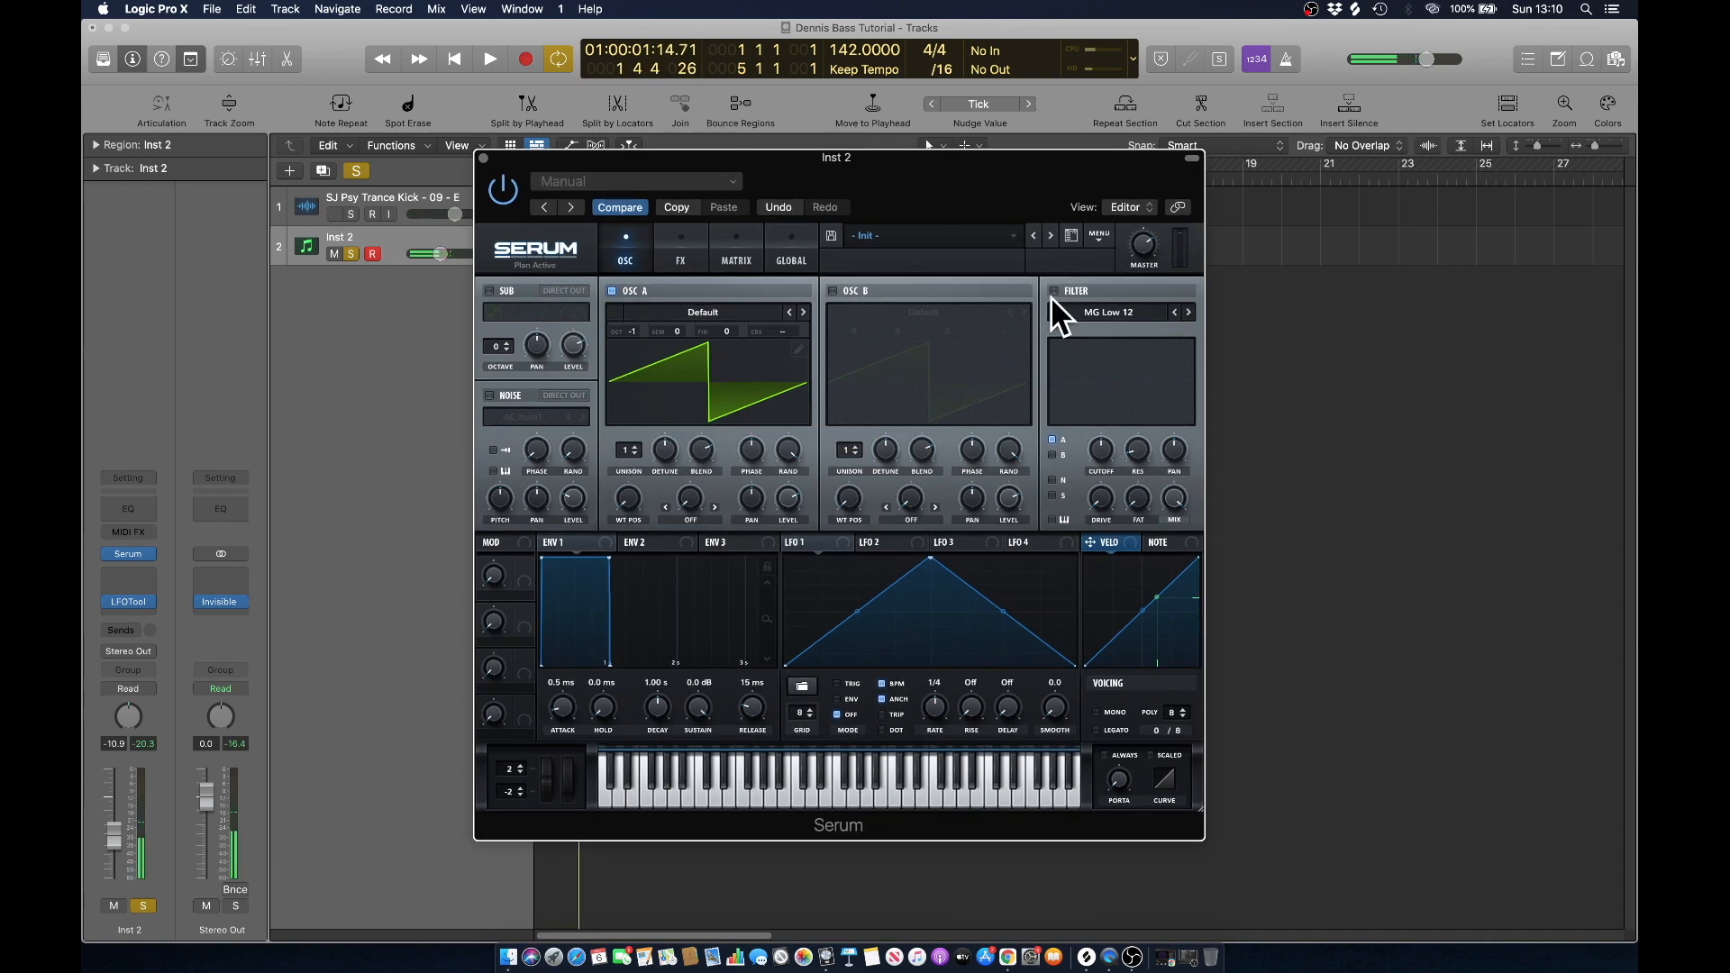
Enable the noise oscillator with the Analog sound ARP pink, lower its level and audition the result.
click(488, 396)
click(547, 419)
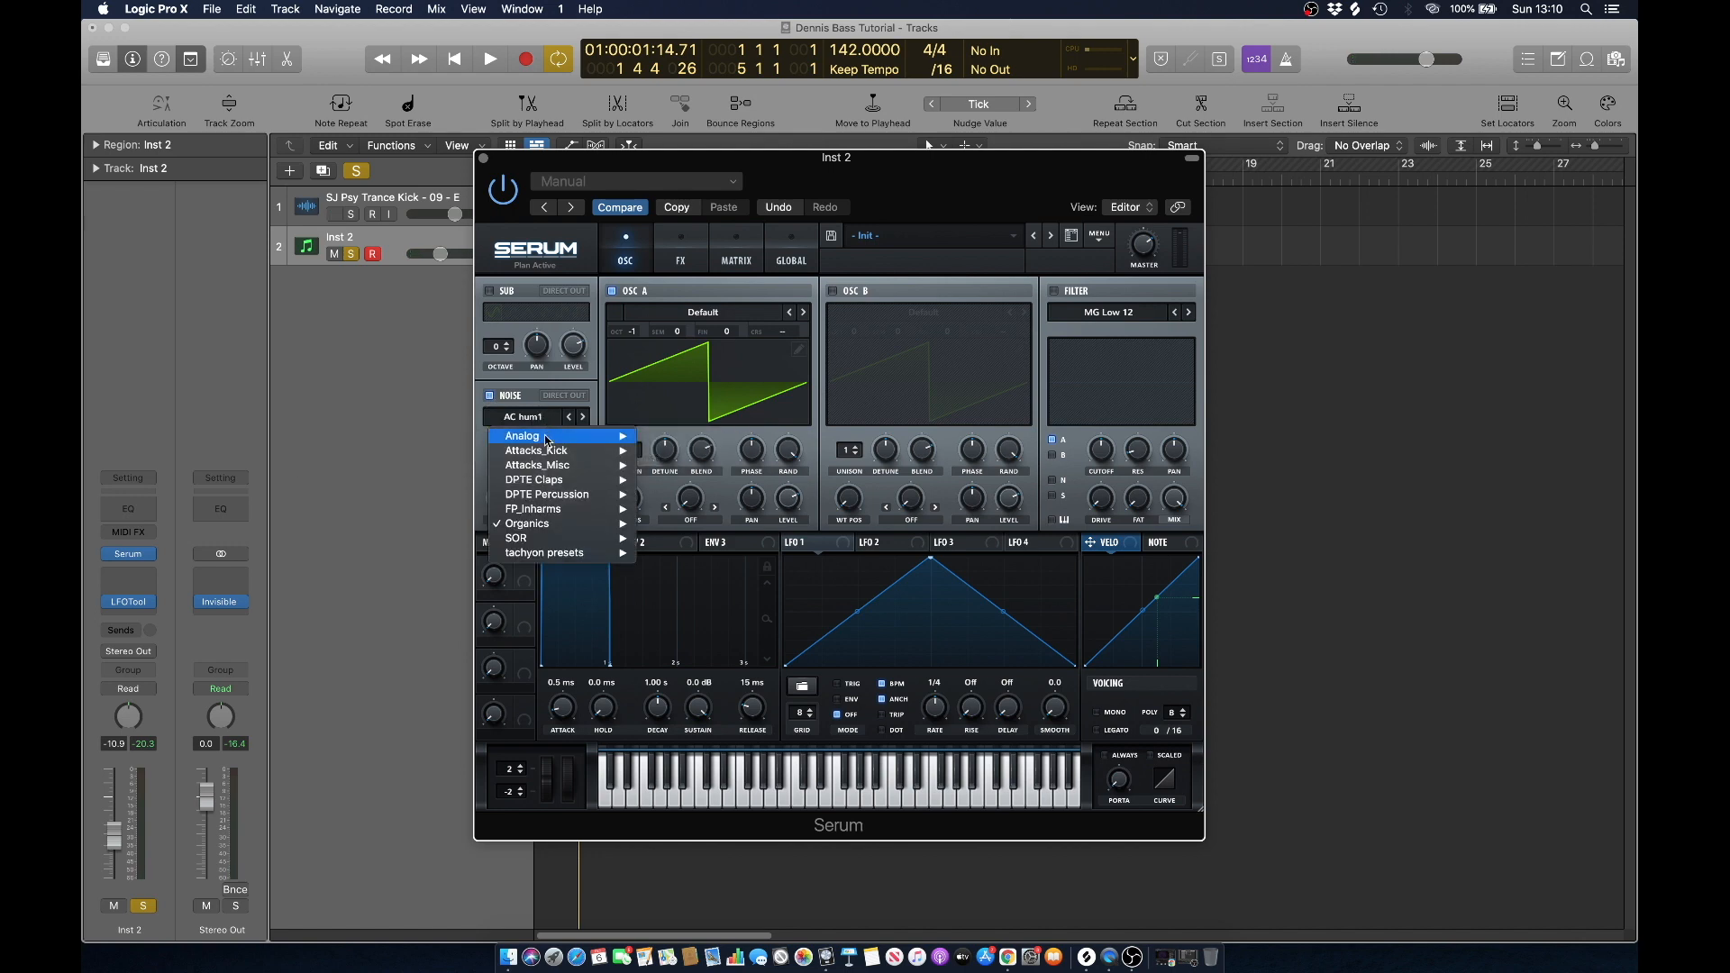
mouse_move(585, 436)
click(685, 465)
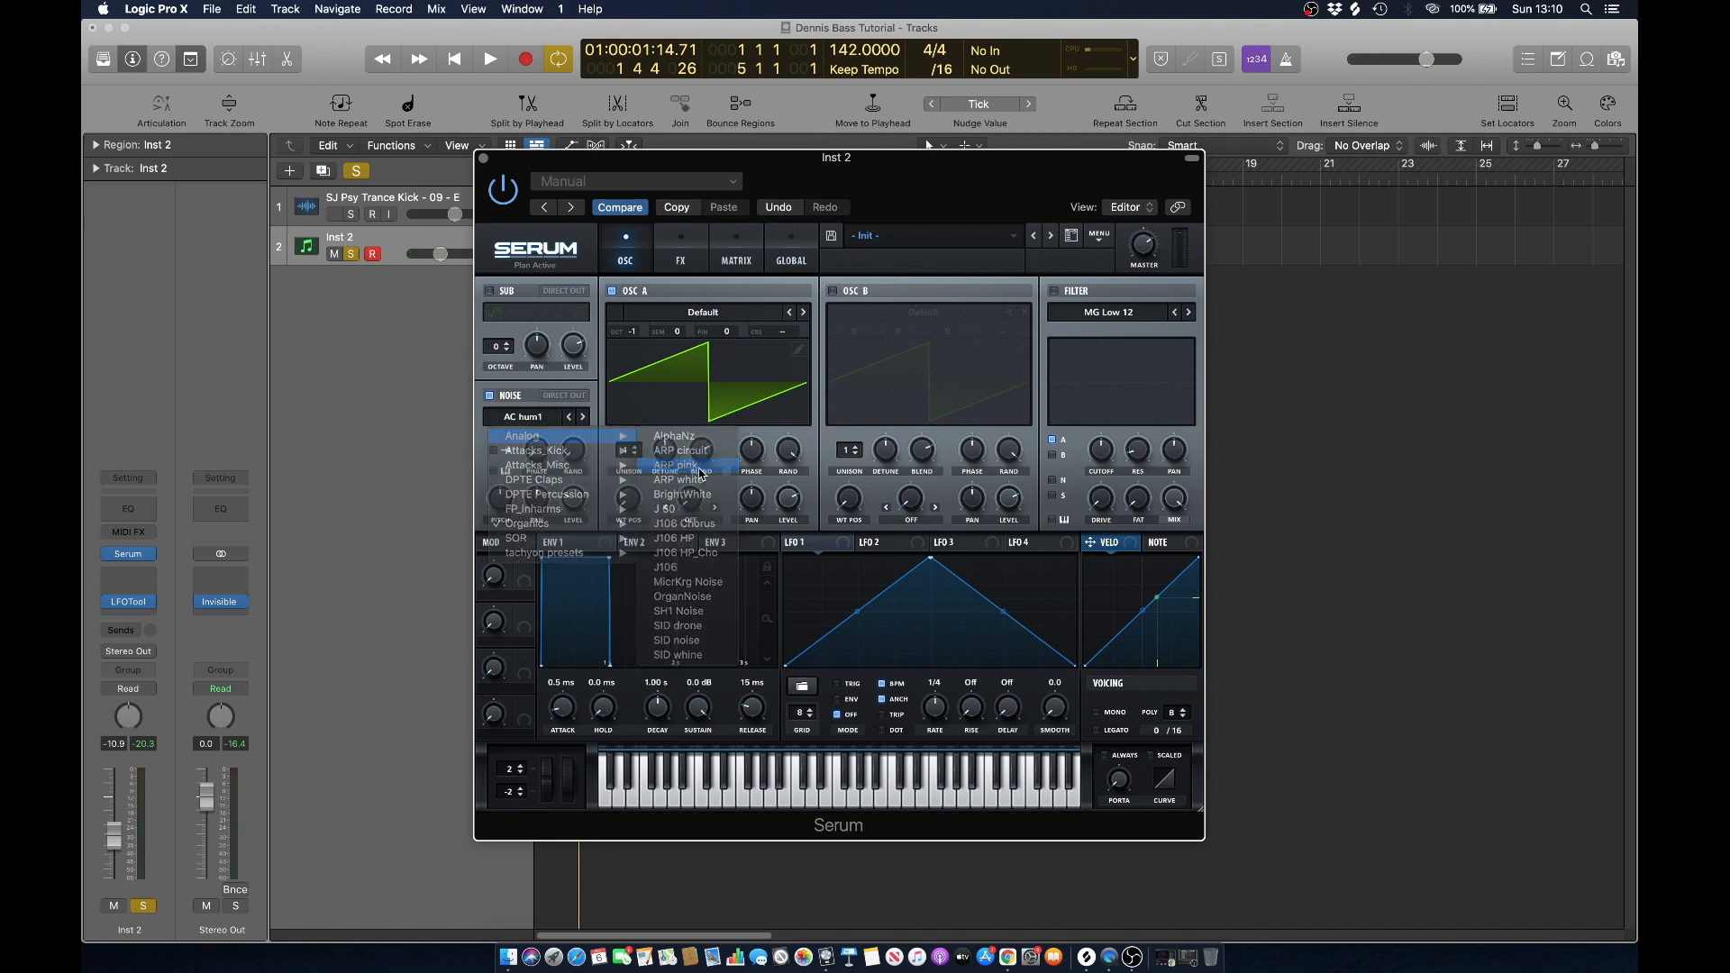
drag(572, 496, 578, 510)
key(space)
key(space)
Enable the filter with the Notch 12 type and route oscillators A, B, noise and sub through it.
click(1054, 291)
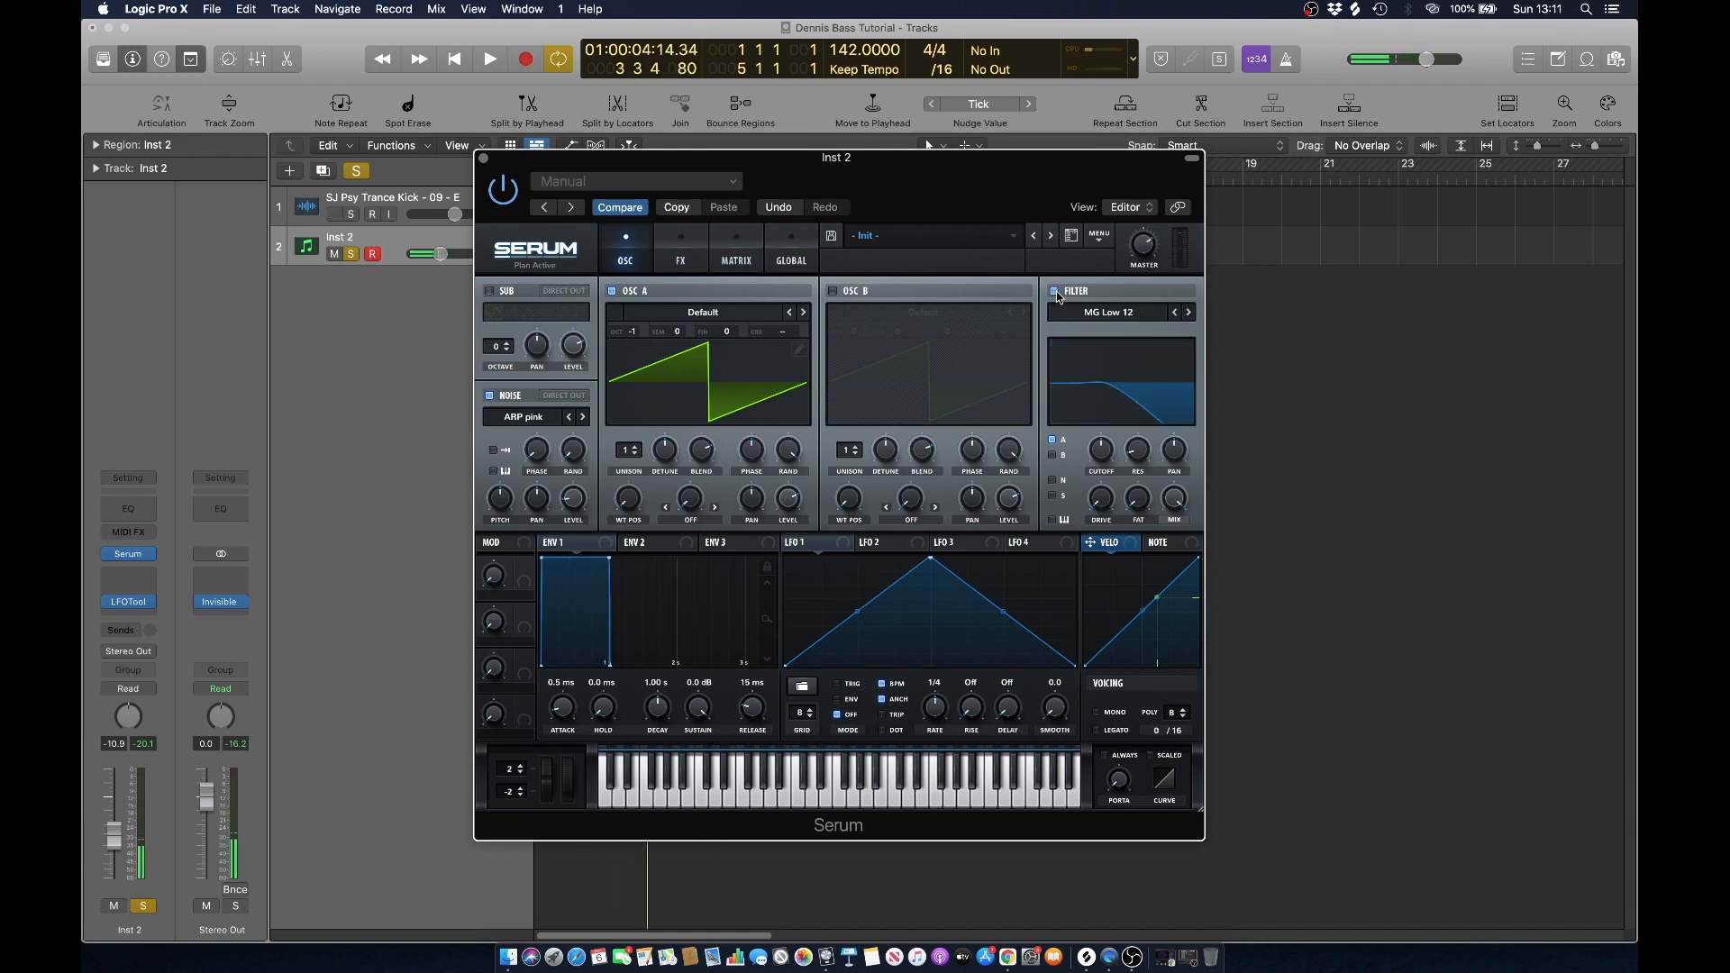
click(1109, 312)
mouse_move(1106, 338)
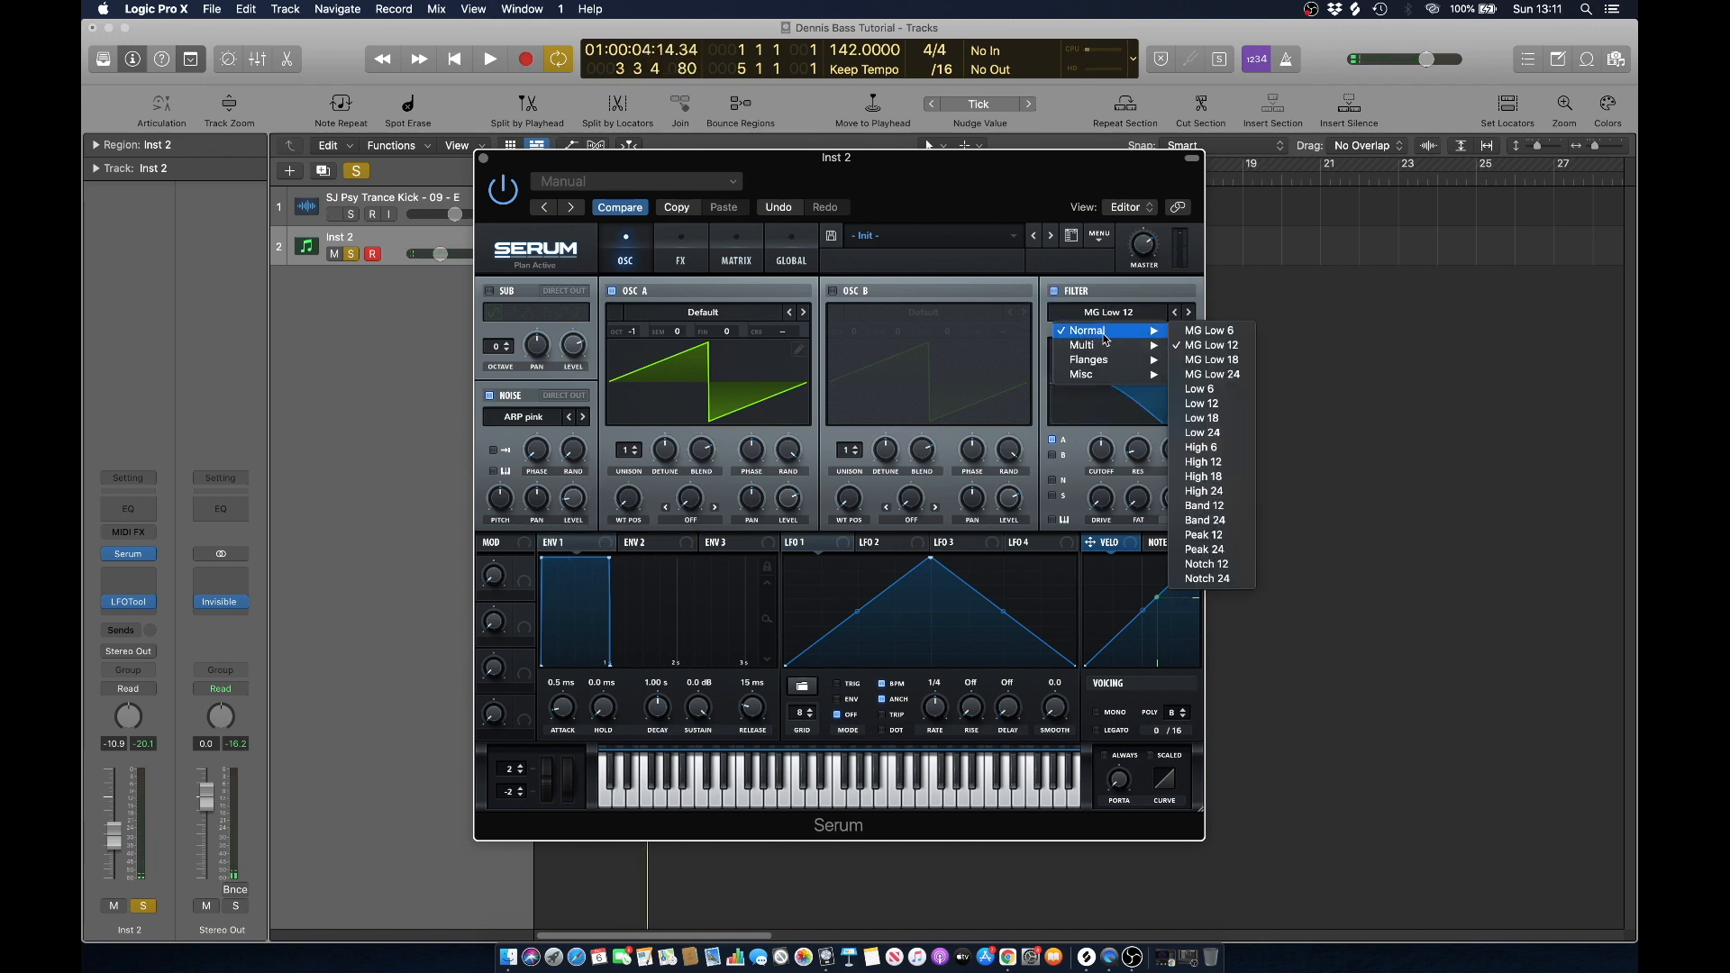
click(1216, 566)
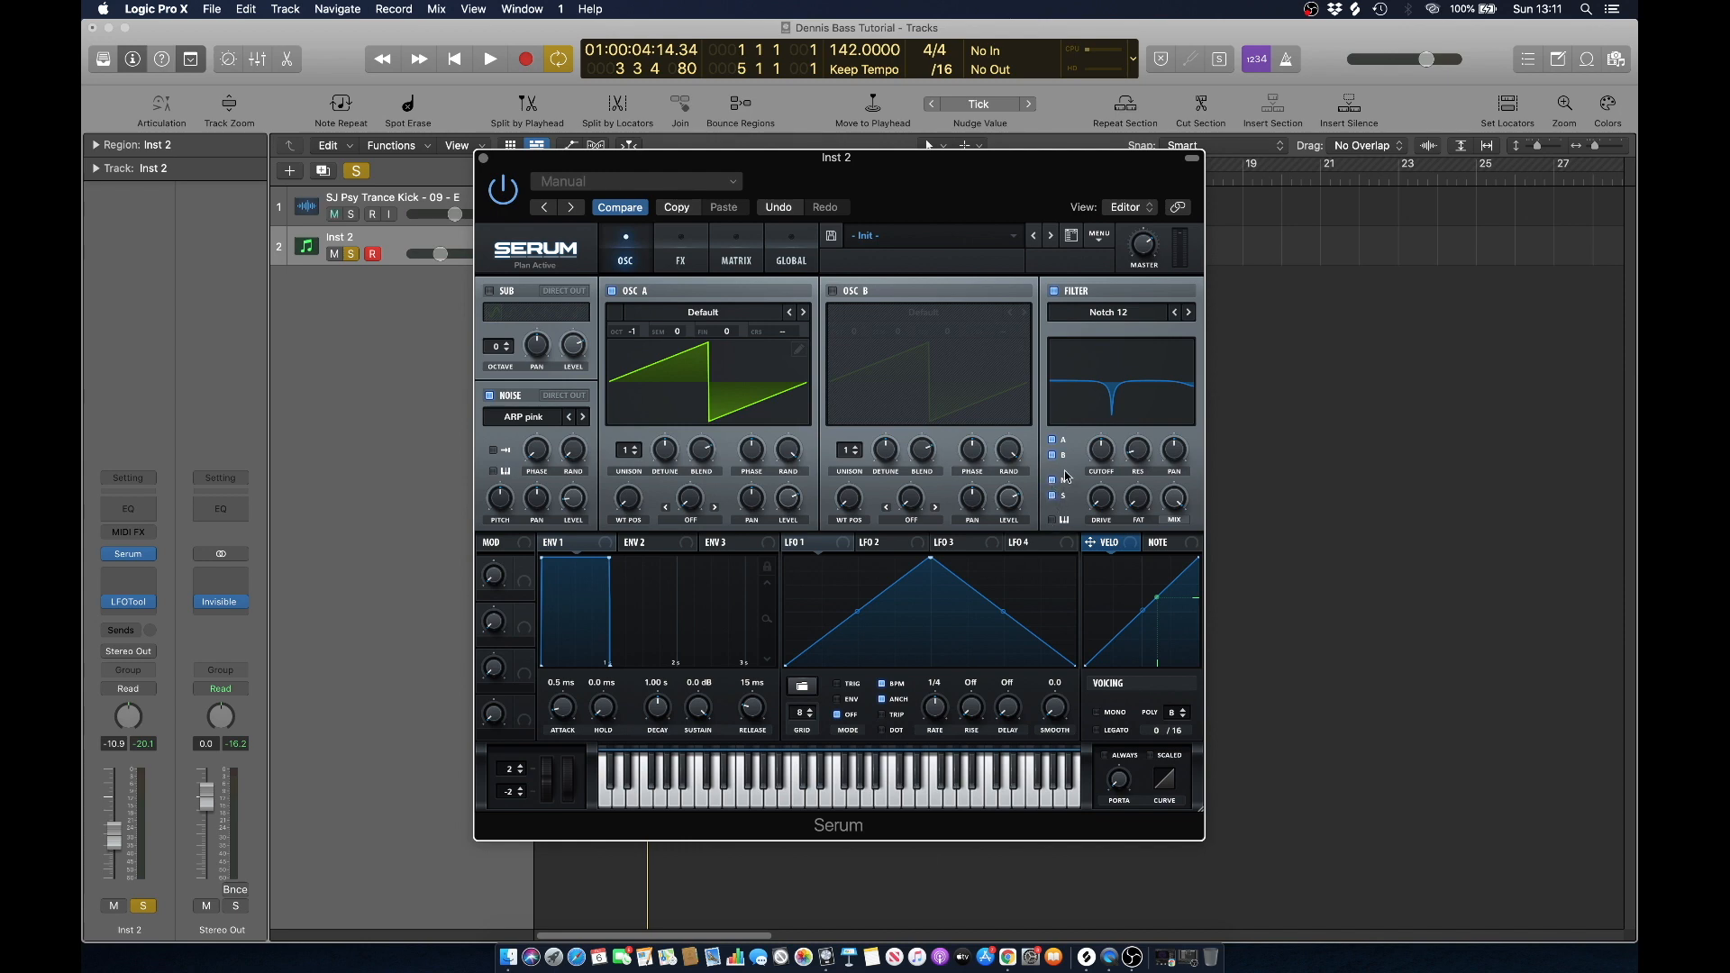
Adjust the notch filter's cutoff to about 546 Hz while listening to the bass.
key(space)
mouse_move(1106, 458)
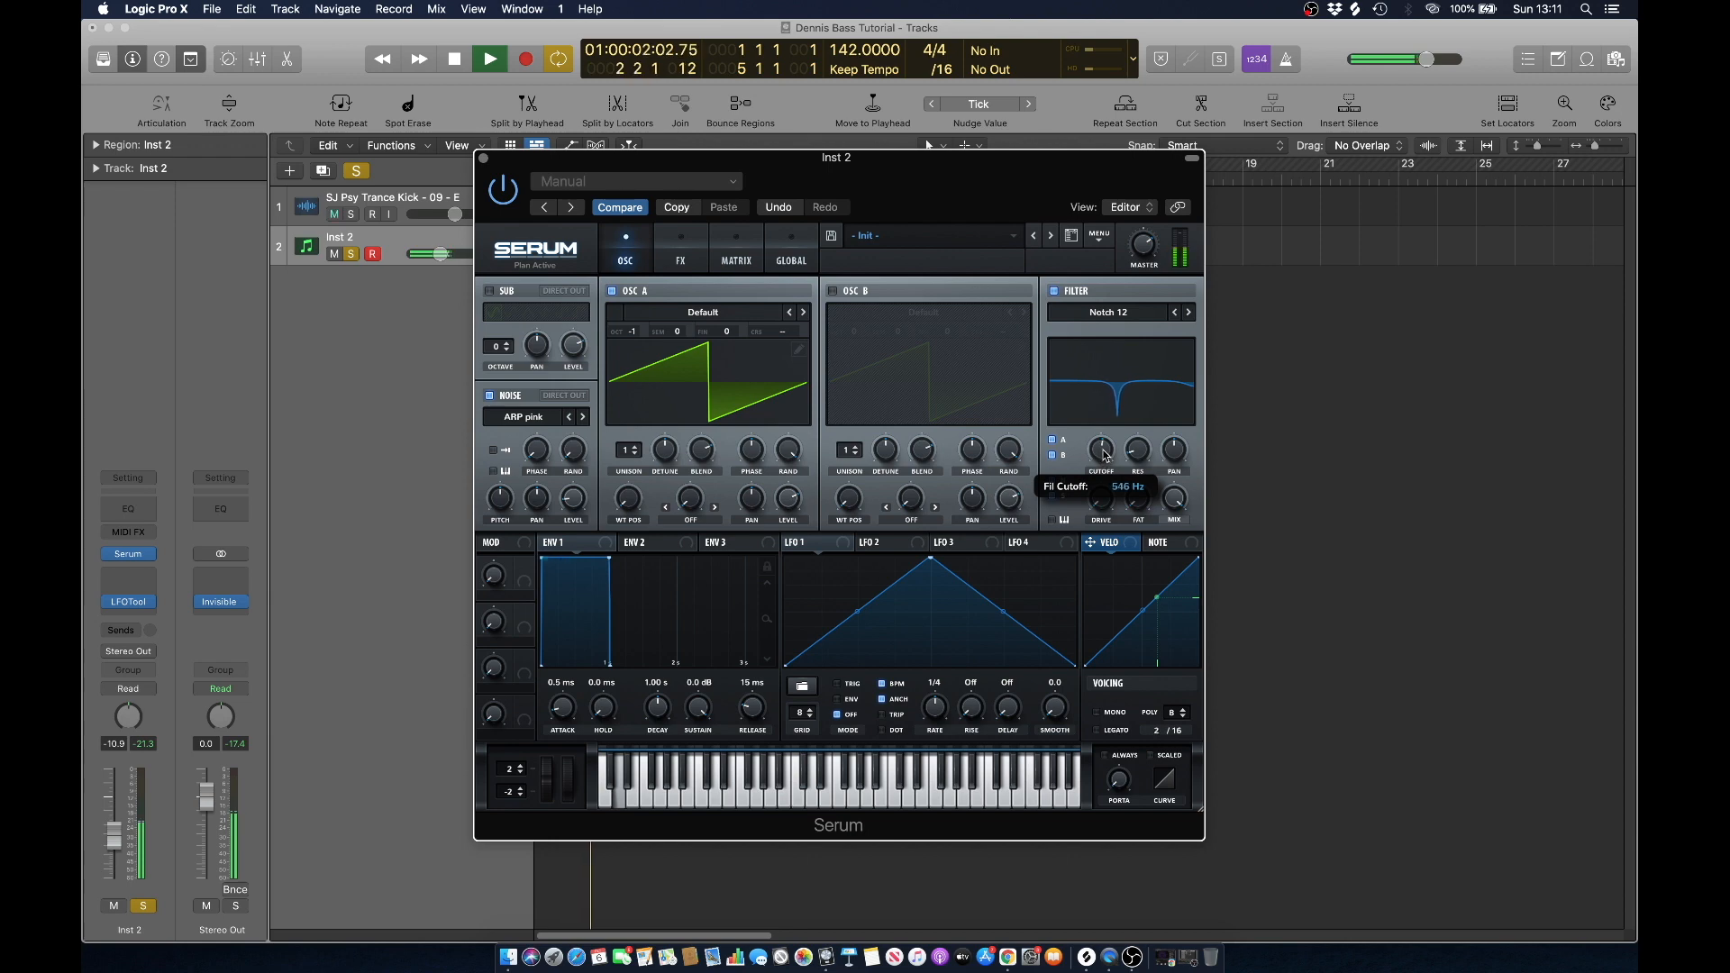
key(space)
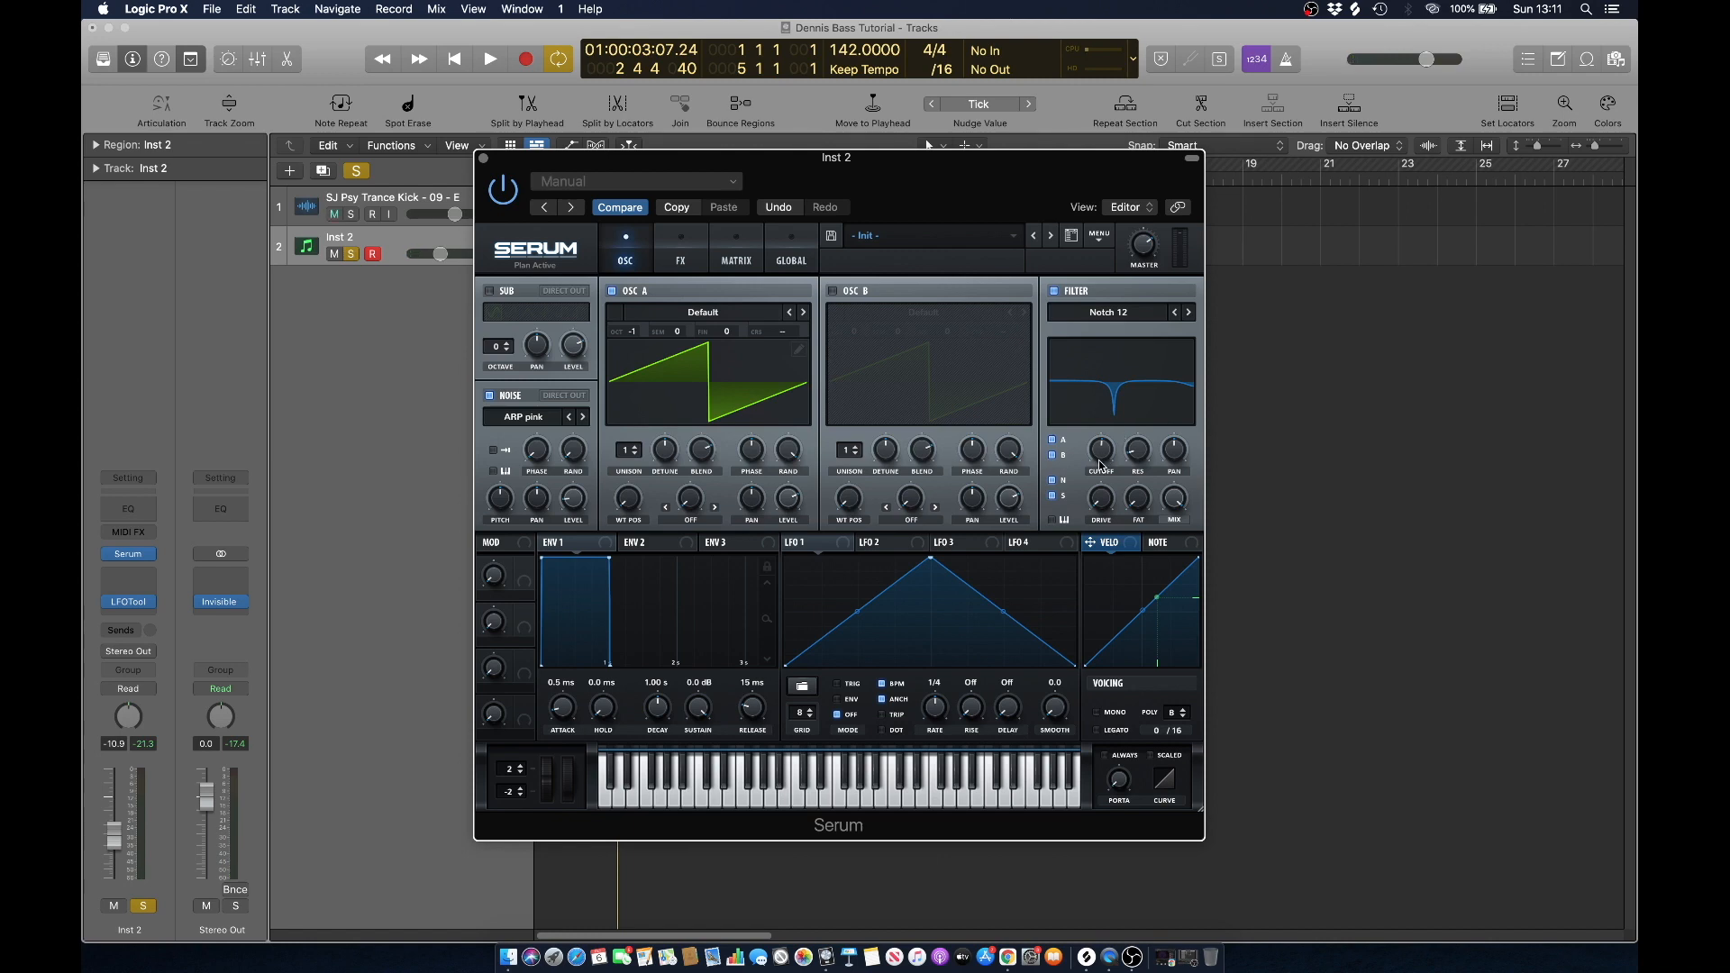
key(space)
drag(1105, 458, 1104, 454)
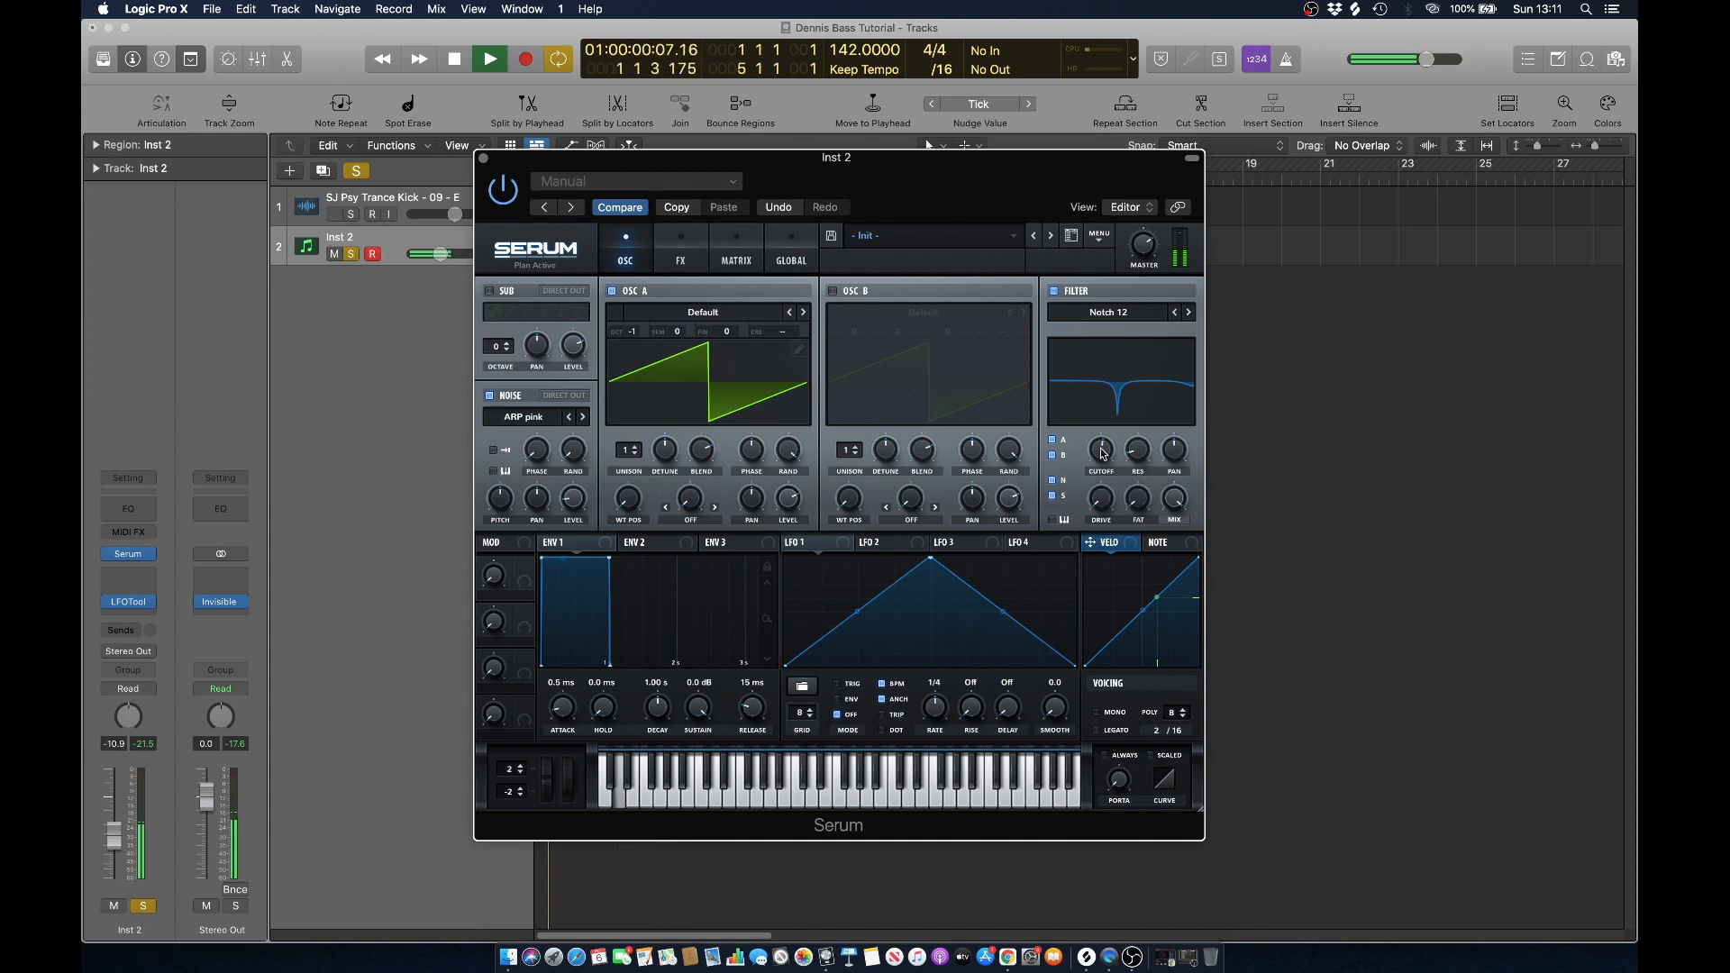
key(space)
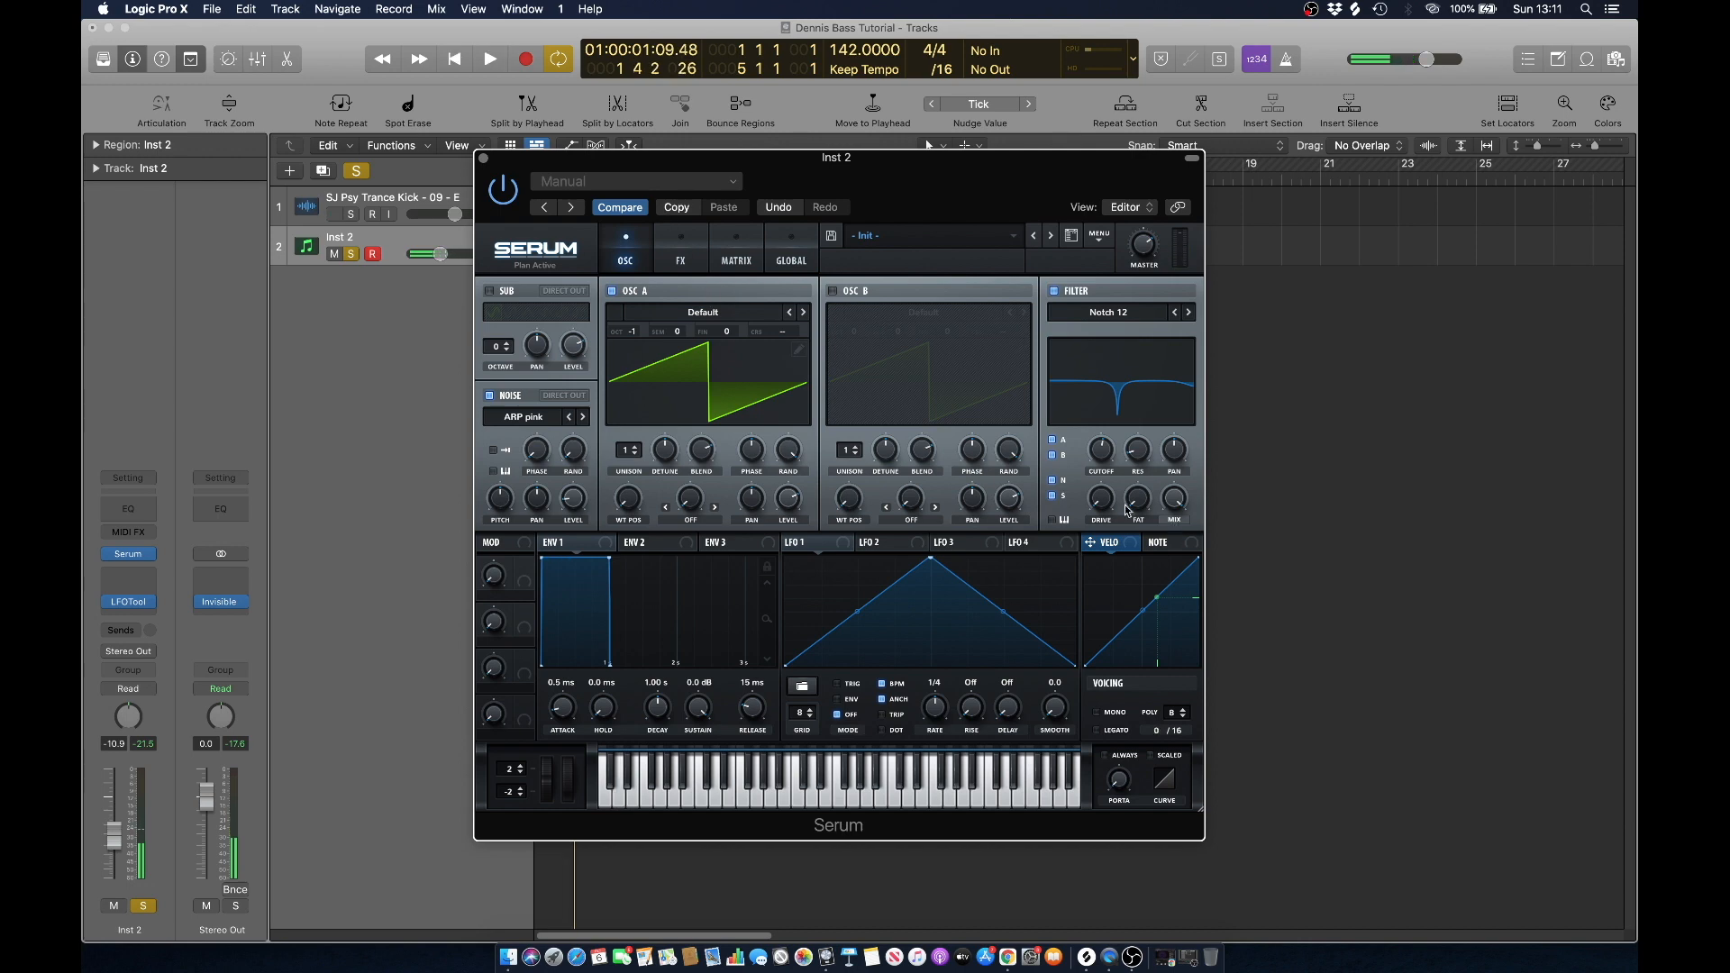
Set the filter drive to about 4% and try the fat control at about 51% while the bass plays.
drag(1104, 503, 1100, 532)
key(space)
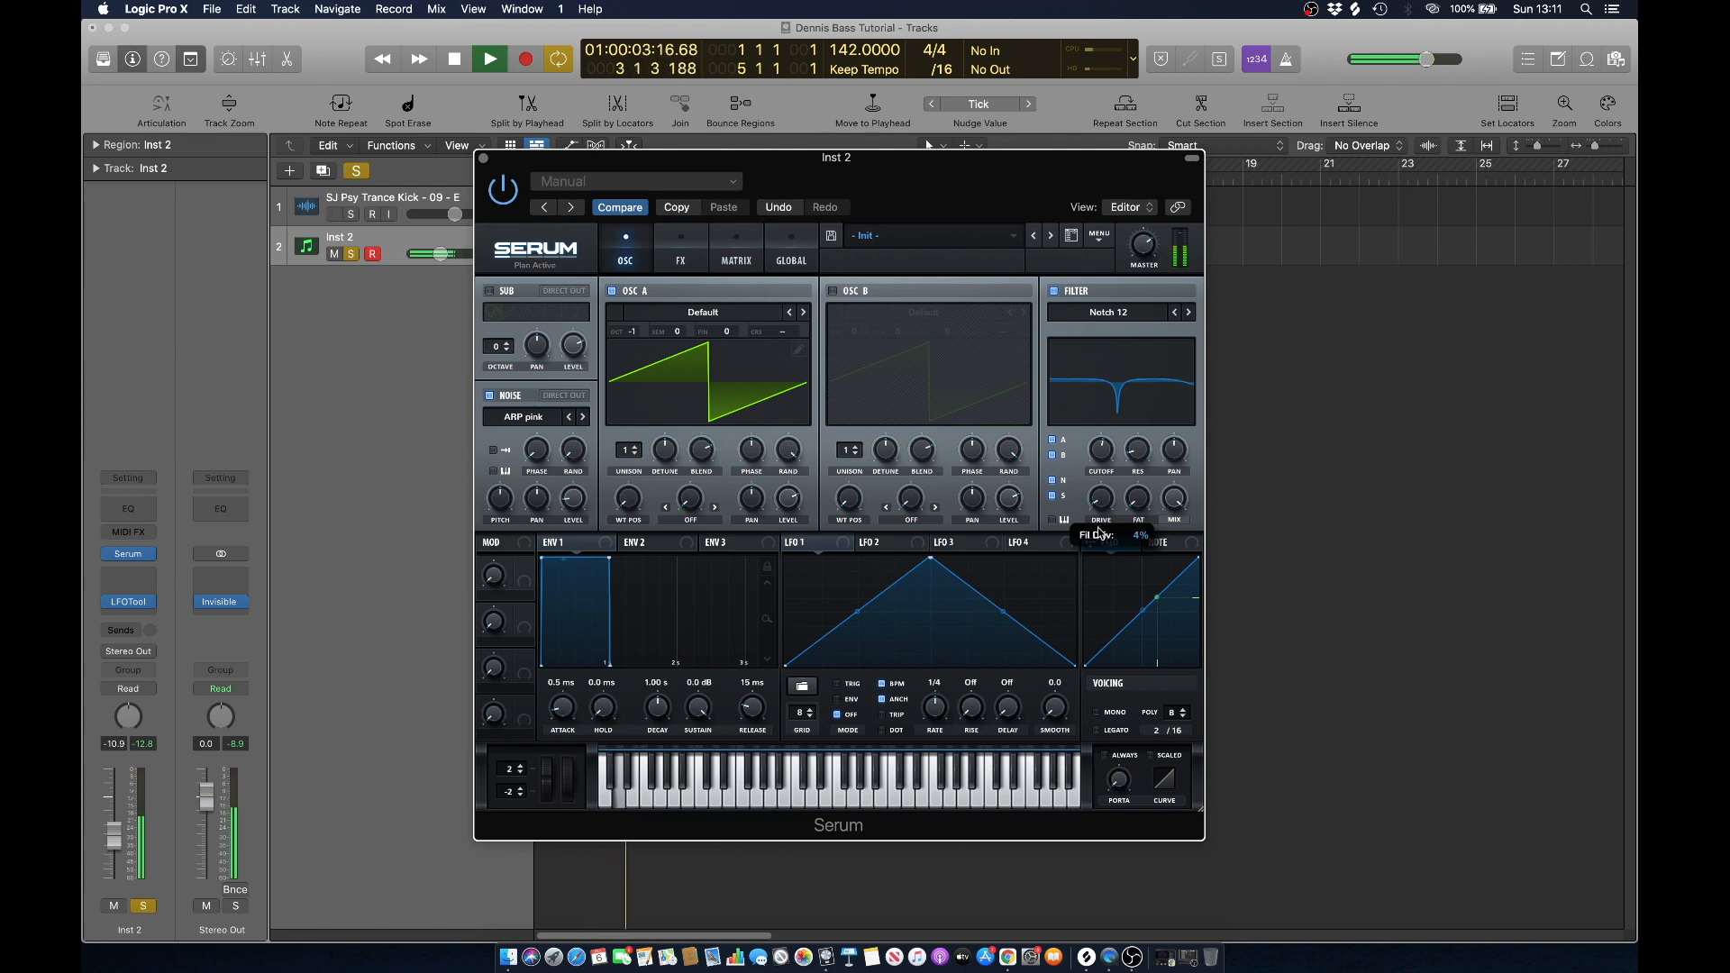
key(space)
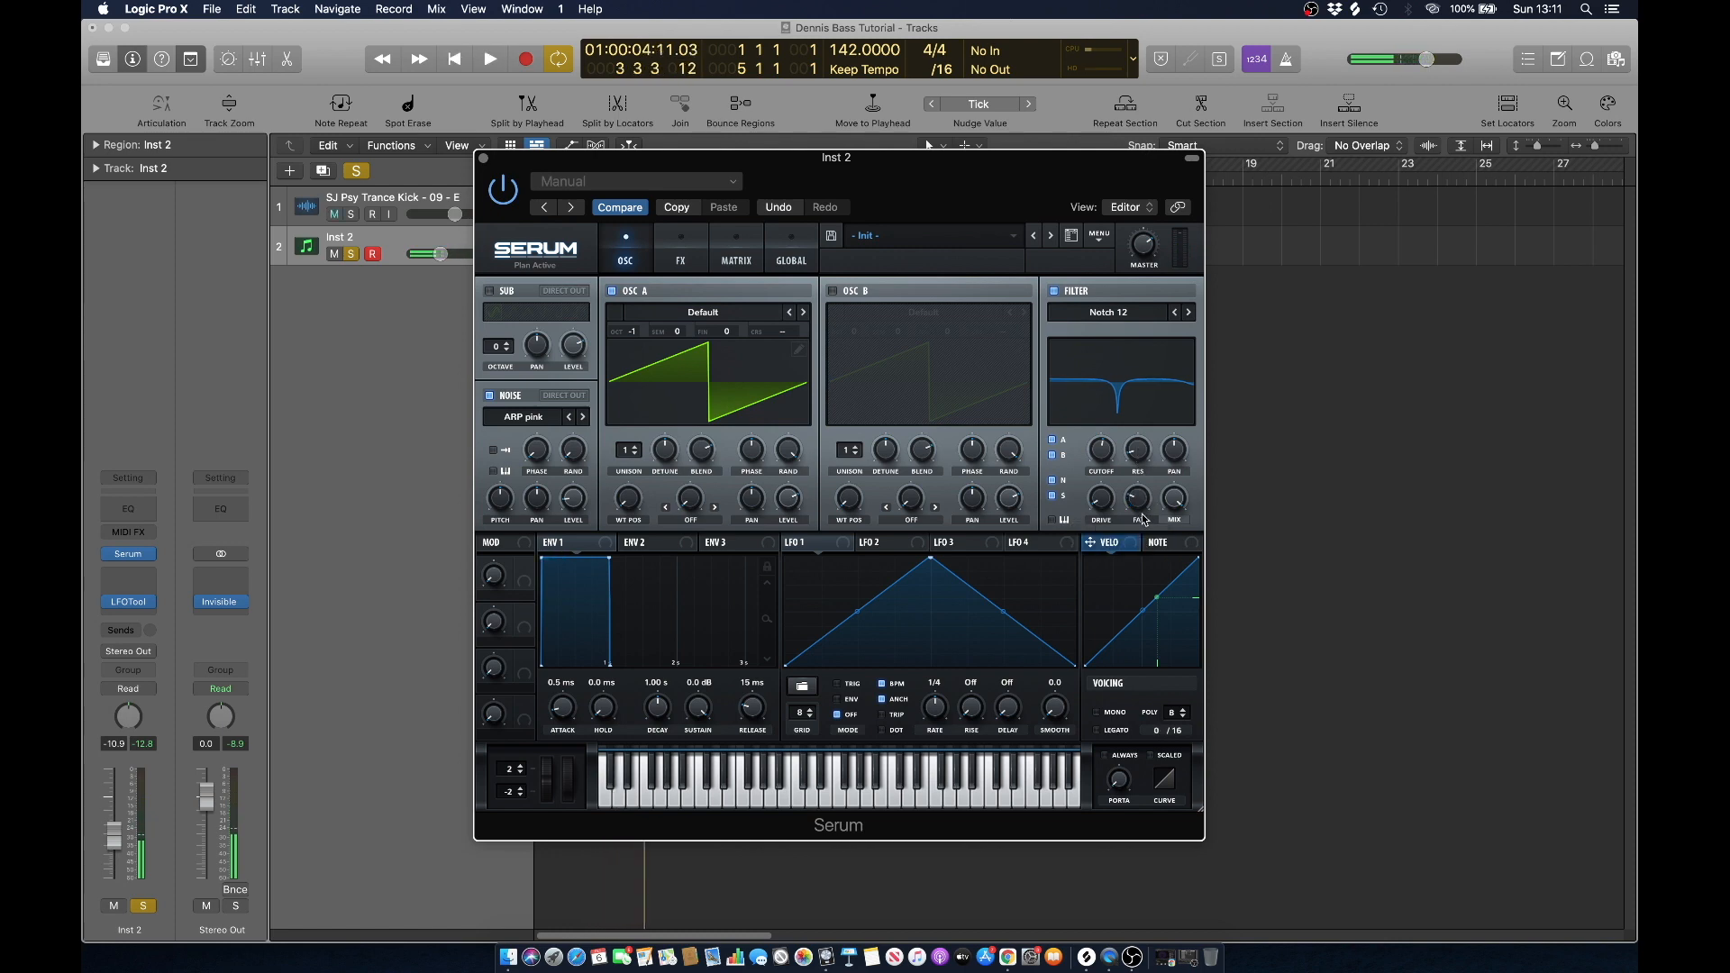
key(space)
double_click(1140, 499)
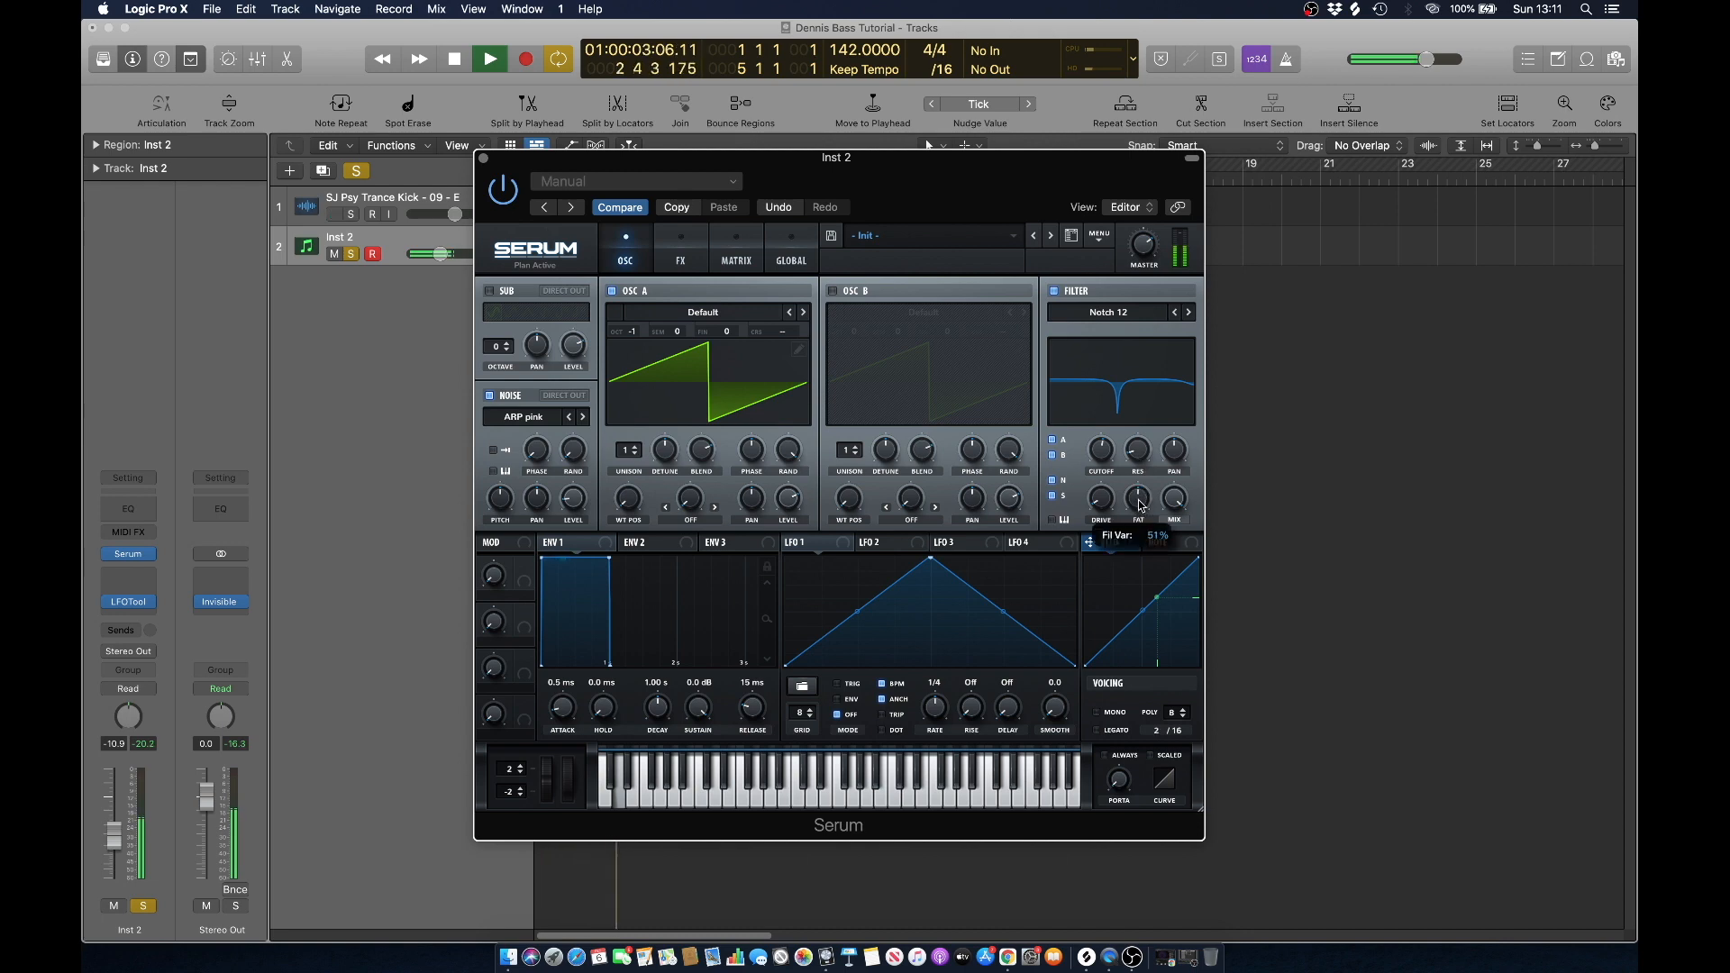
mouse_move(1138, 453)
key(space)
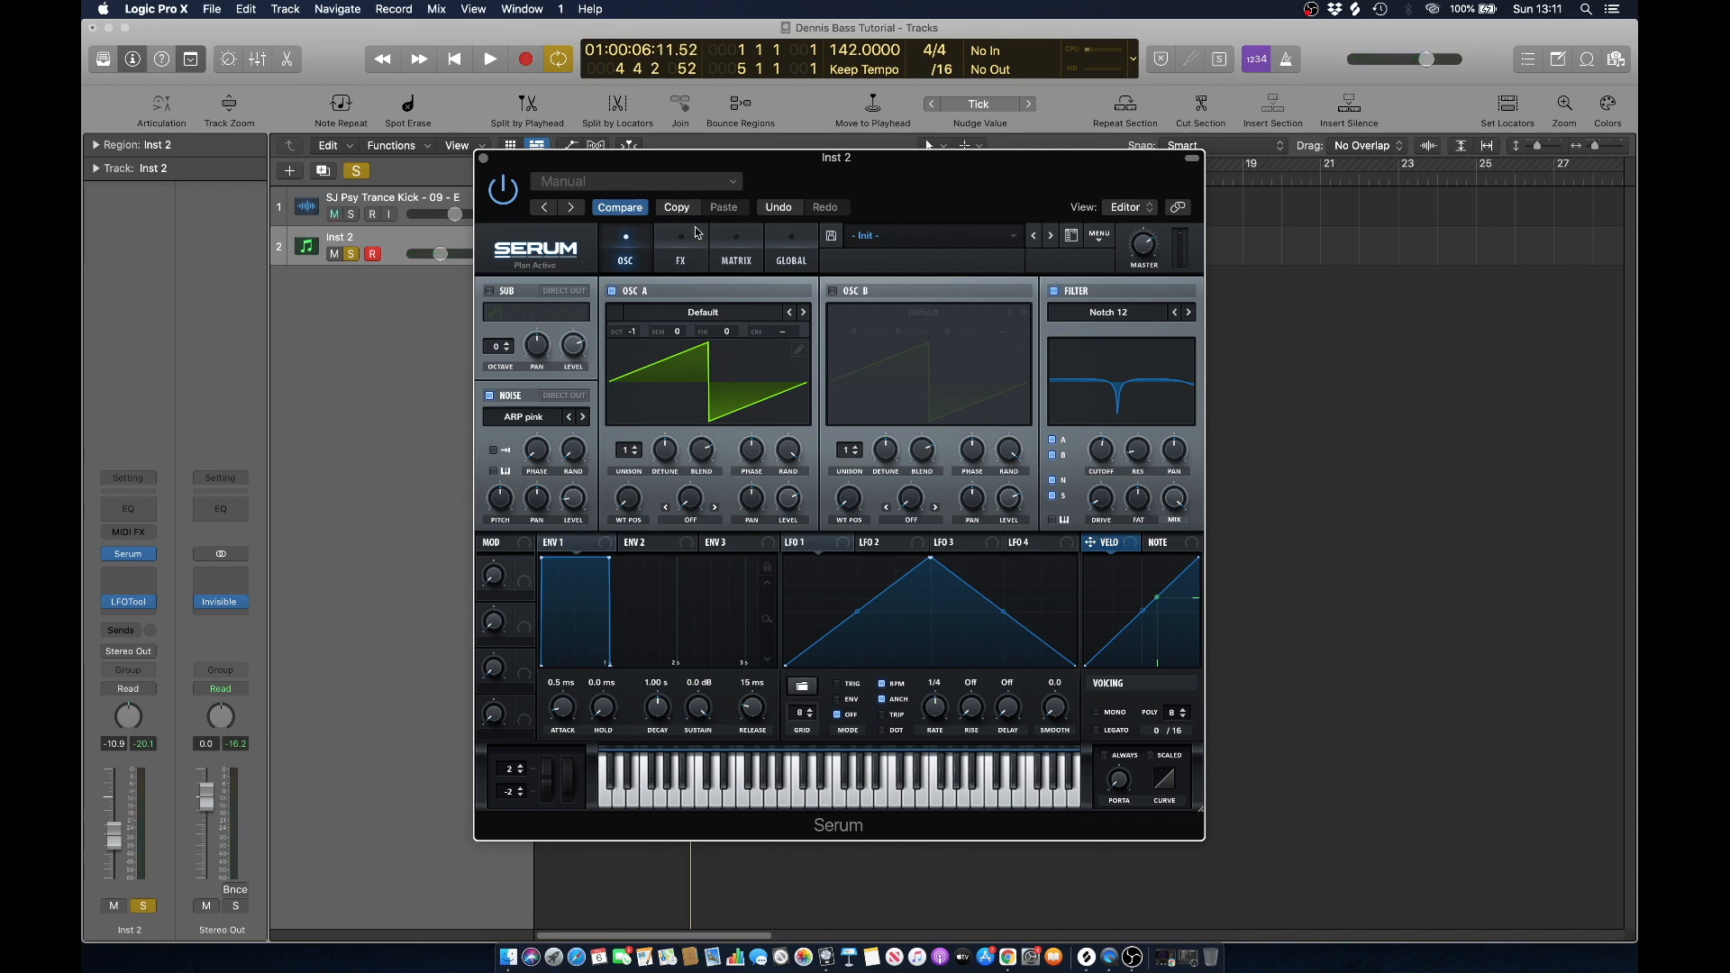
Enable the Distortion effect and set its type to Sin Fold while auditioning the bass.
key(space)
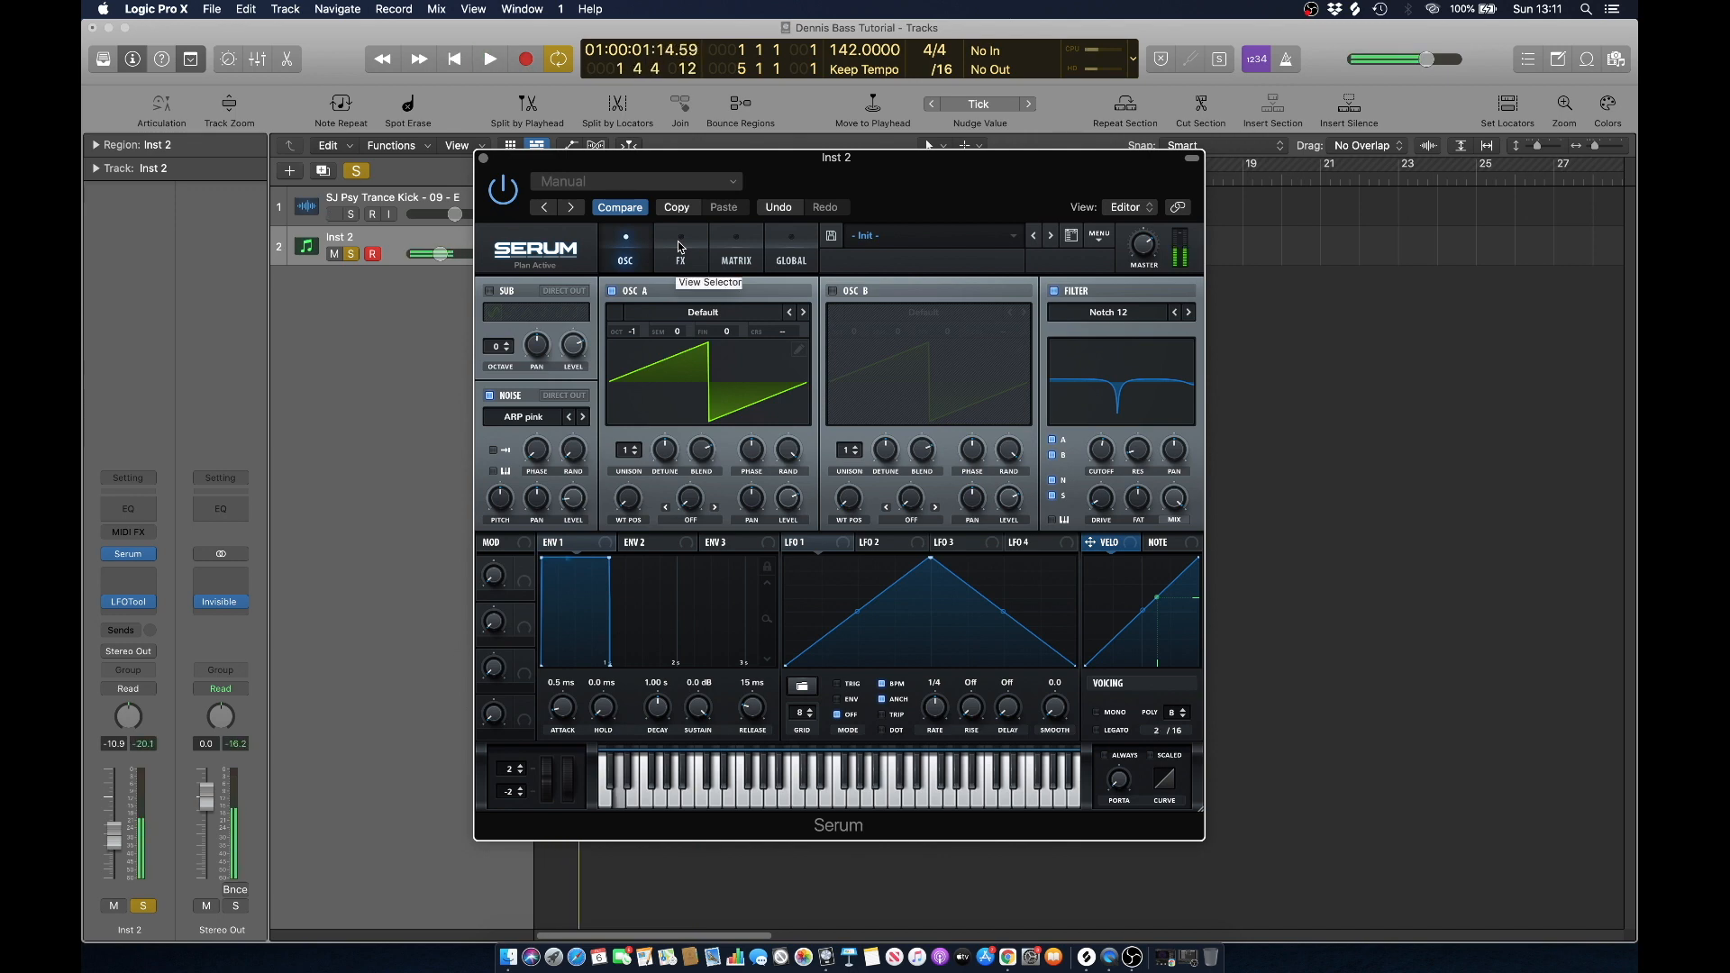
click(680, 243)
click(495, 318)
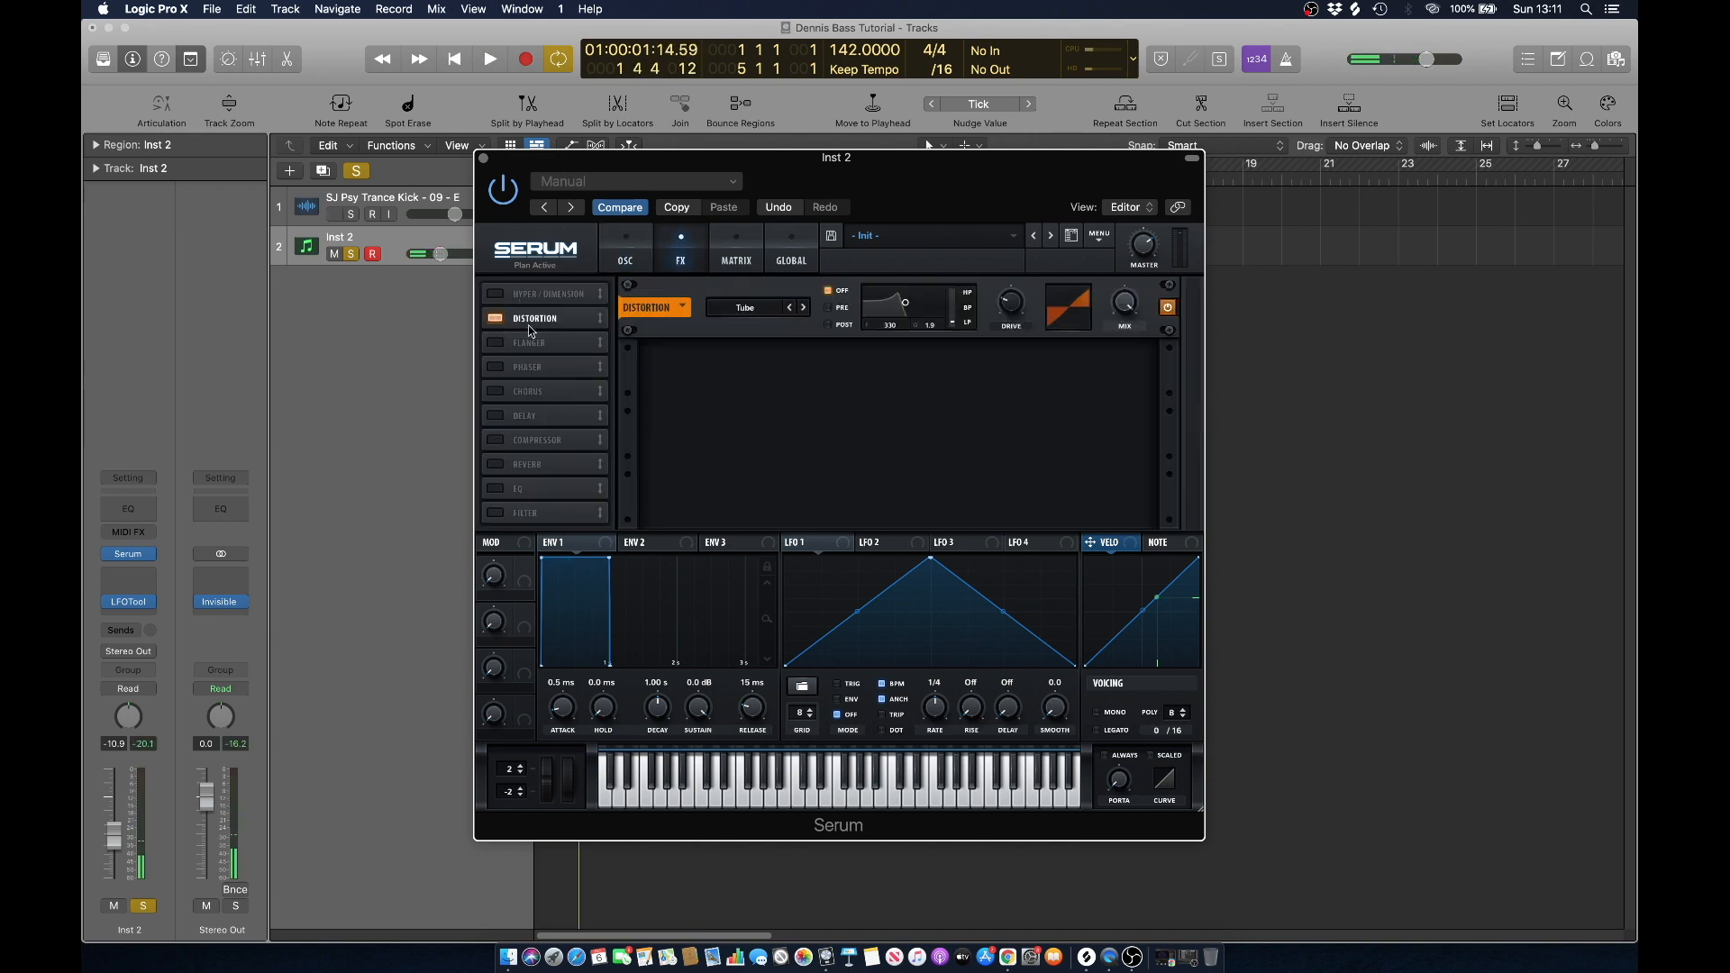
click(802, 309)
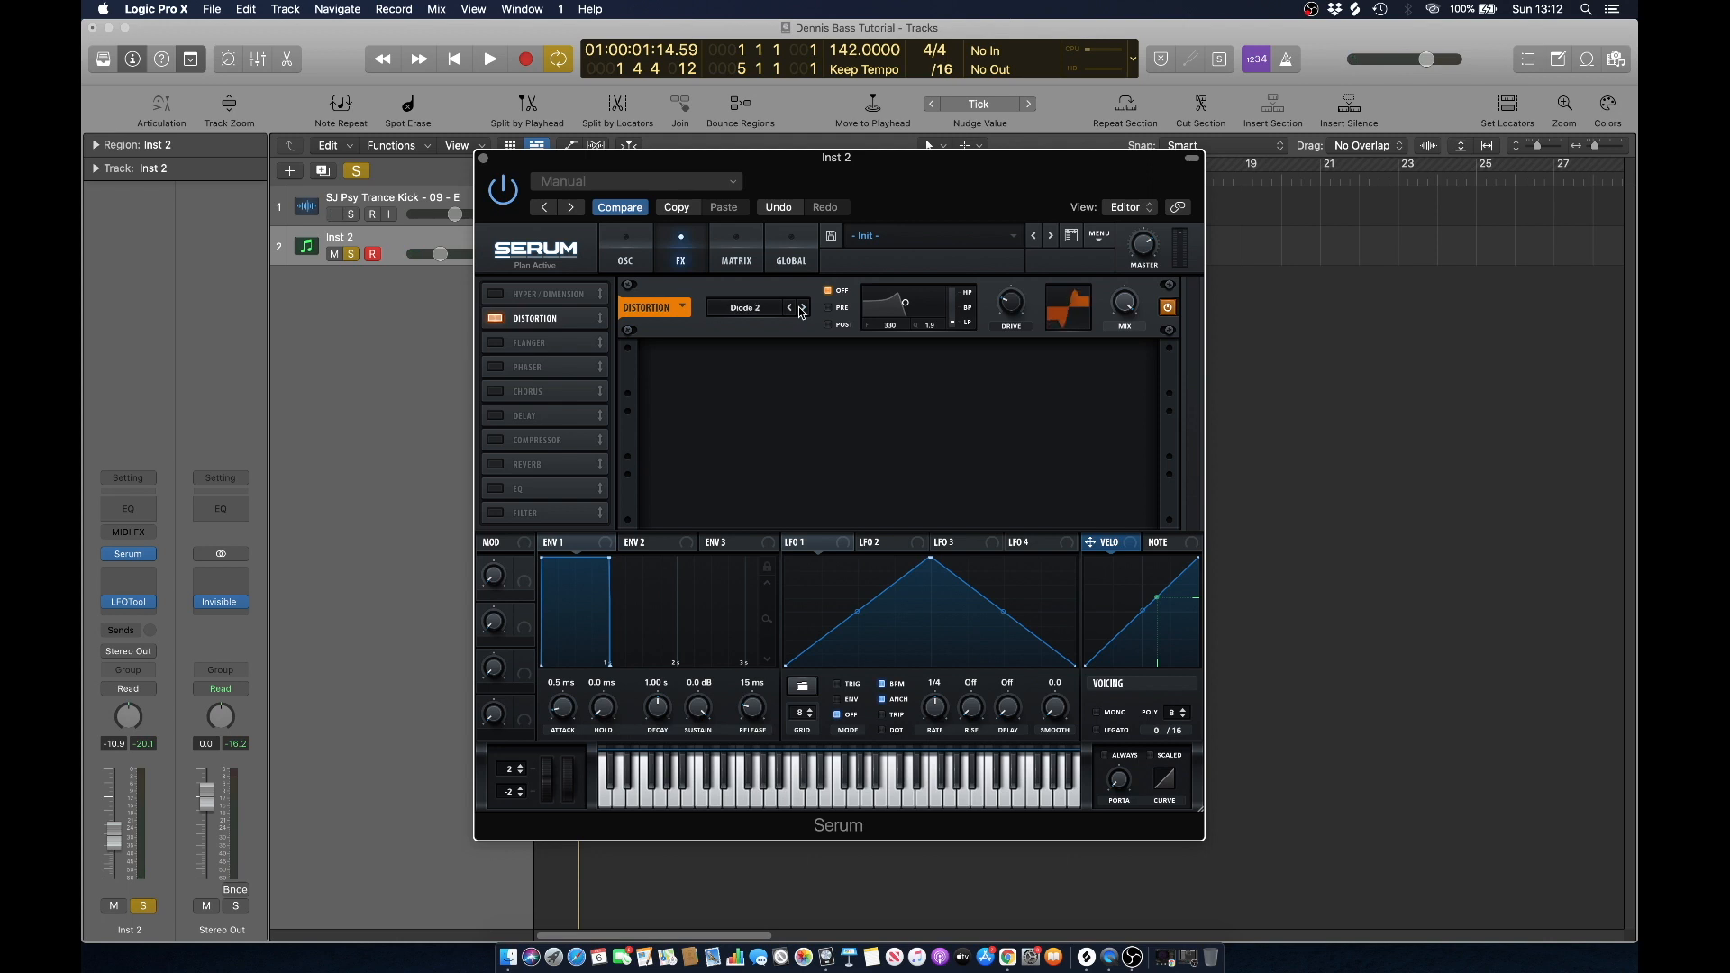
click(805, 309)
key(space)
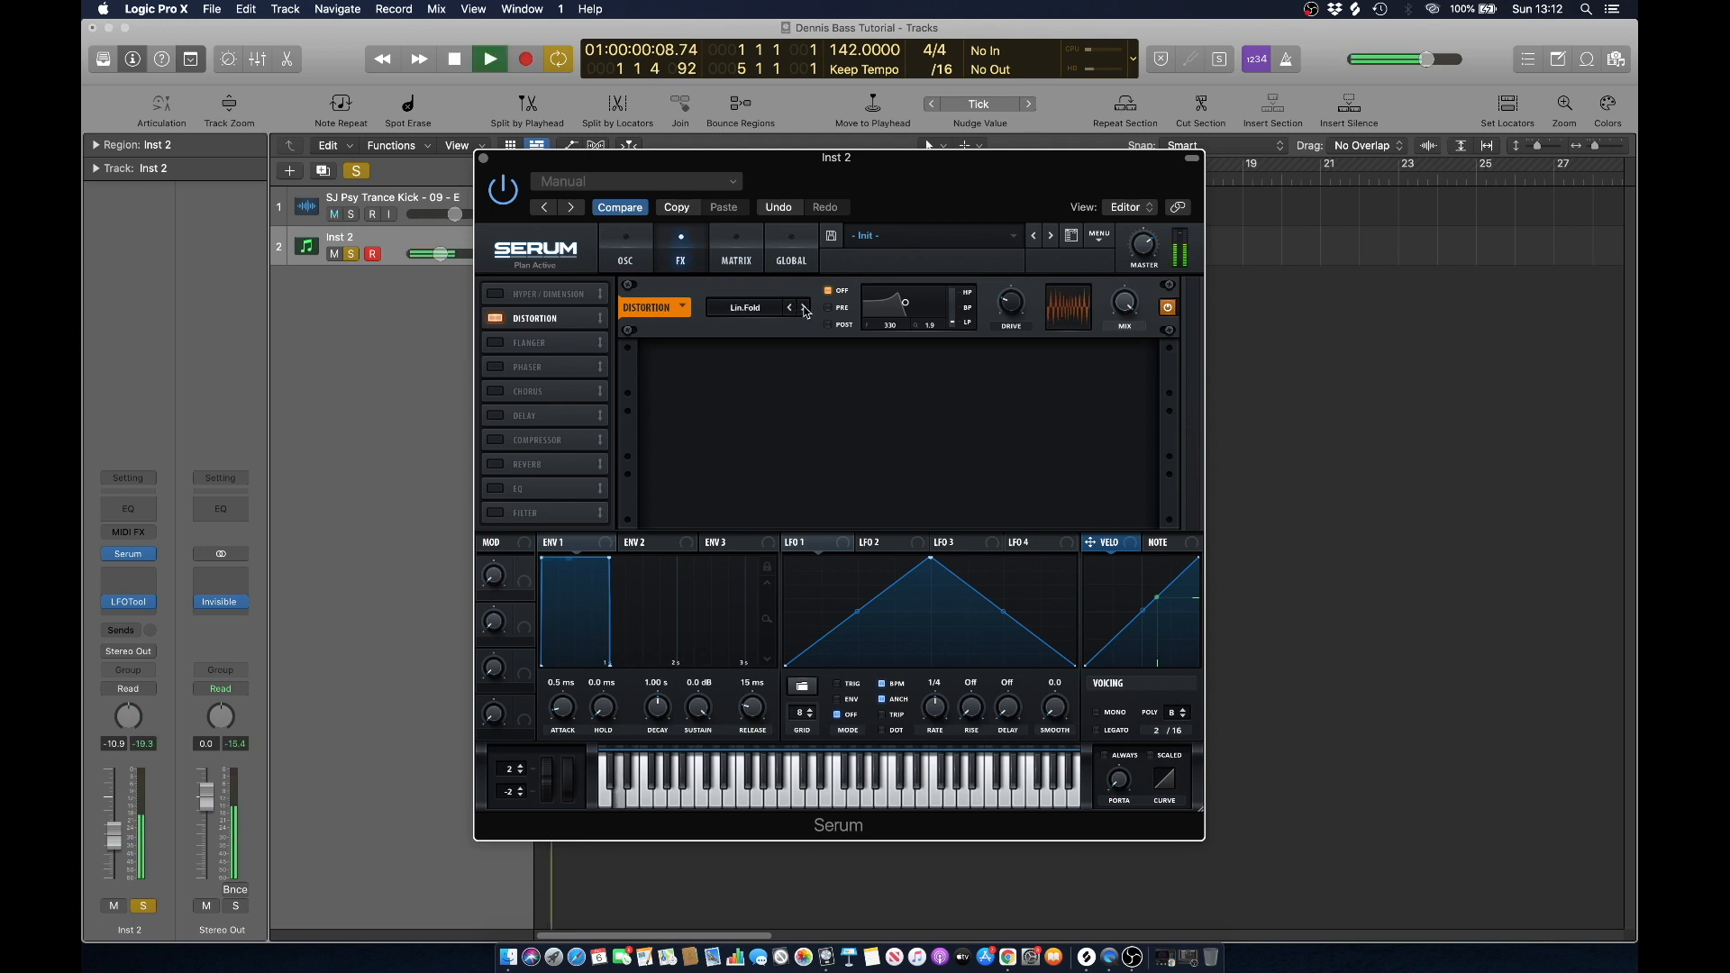
click(805, 309)
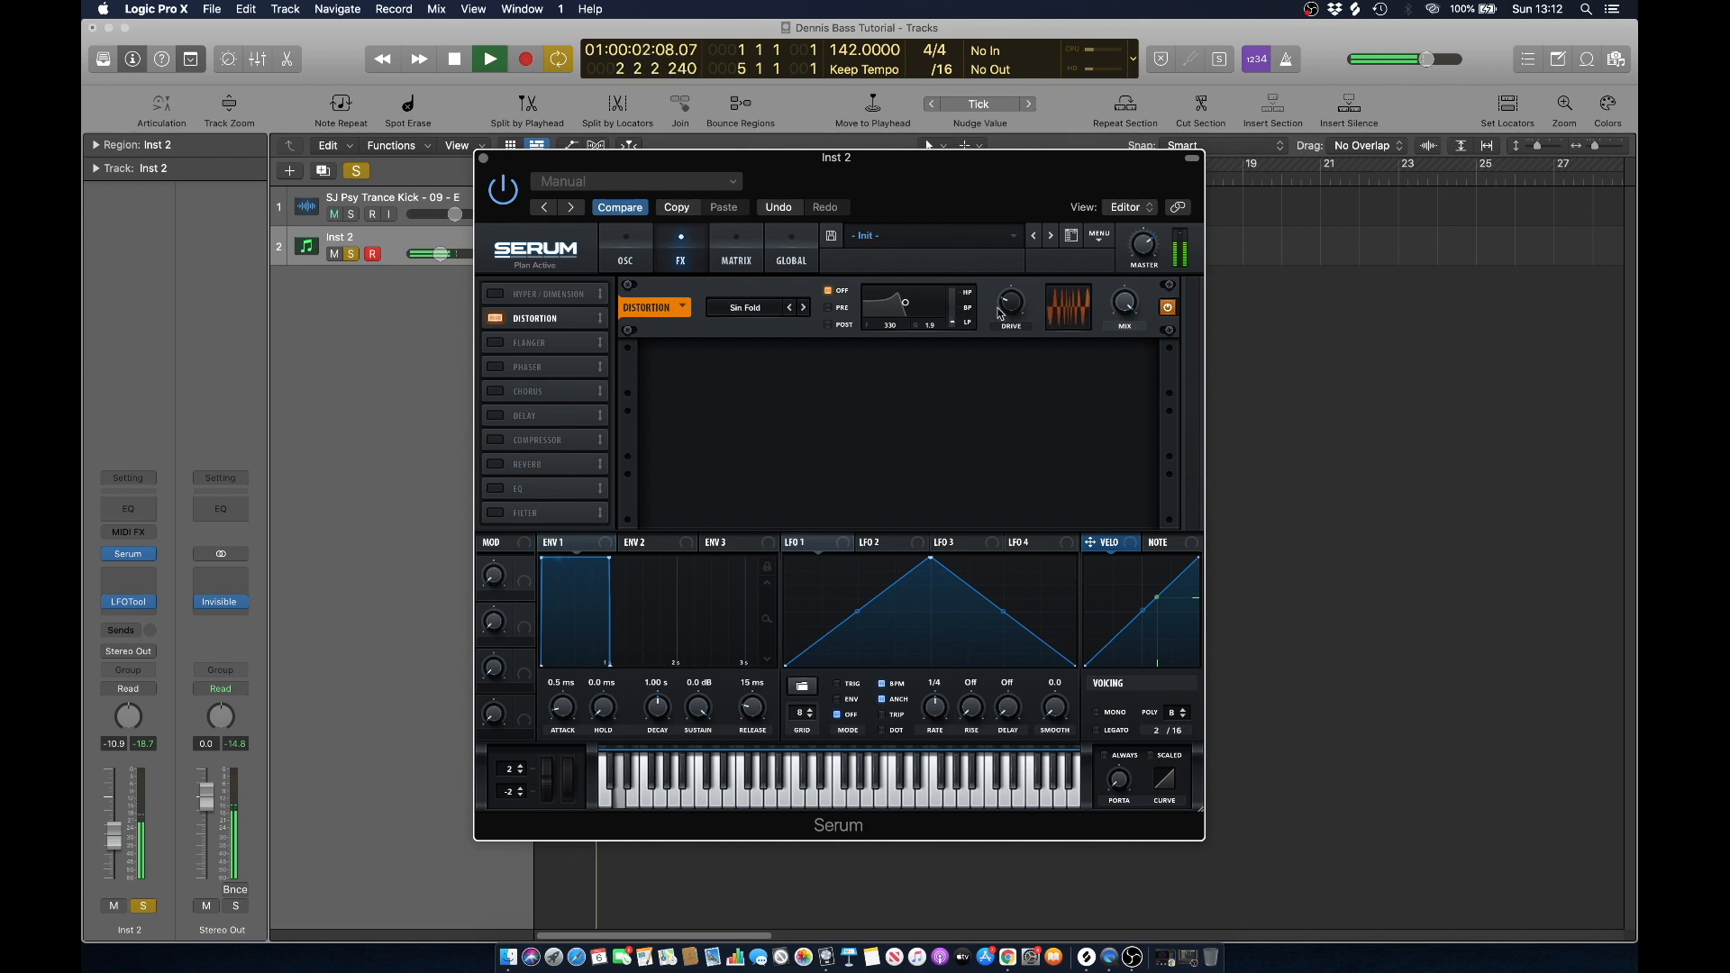
Set the distortion drive to 15% and audition the result.
key(space)
drag(1010, 305, 1008, 313)
key(space)
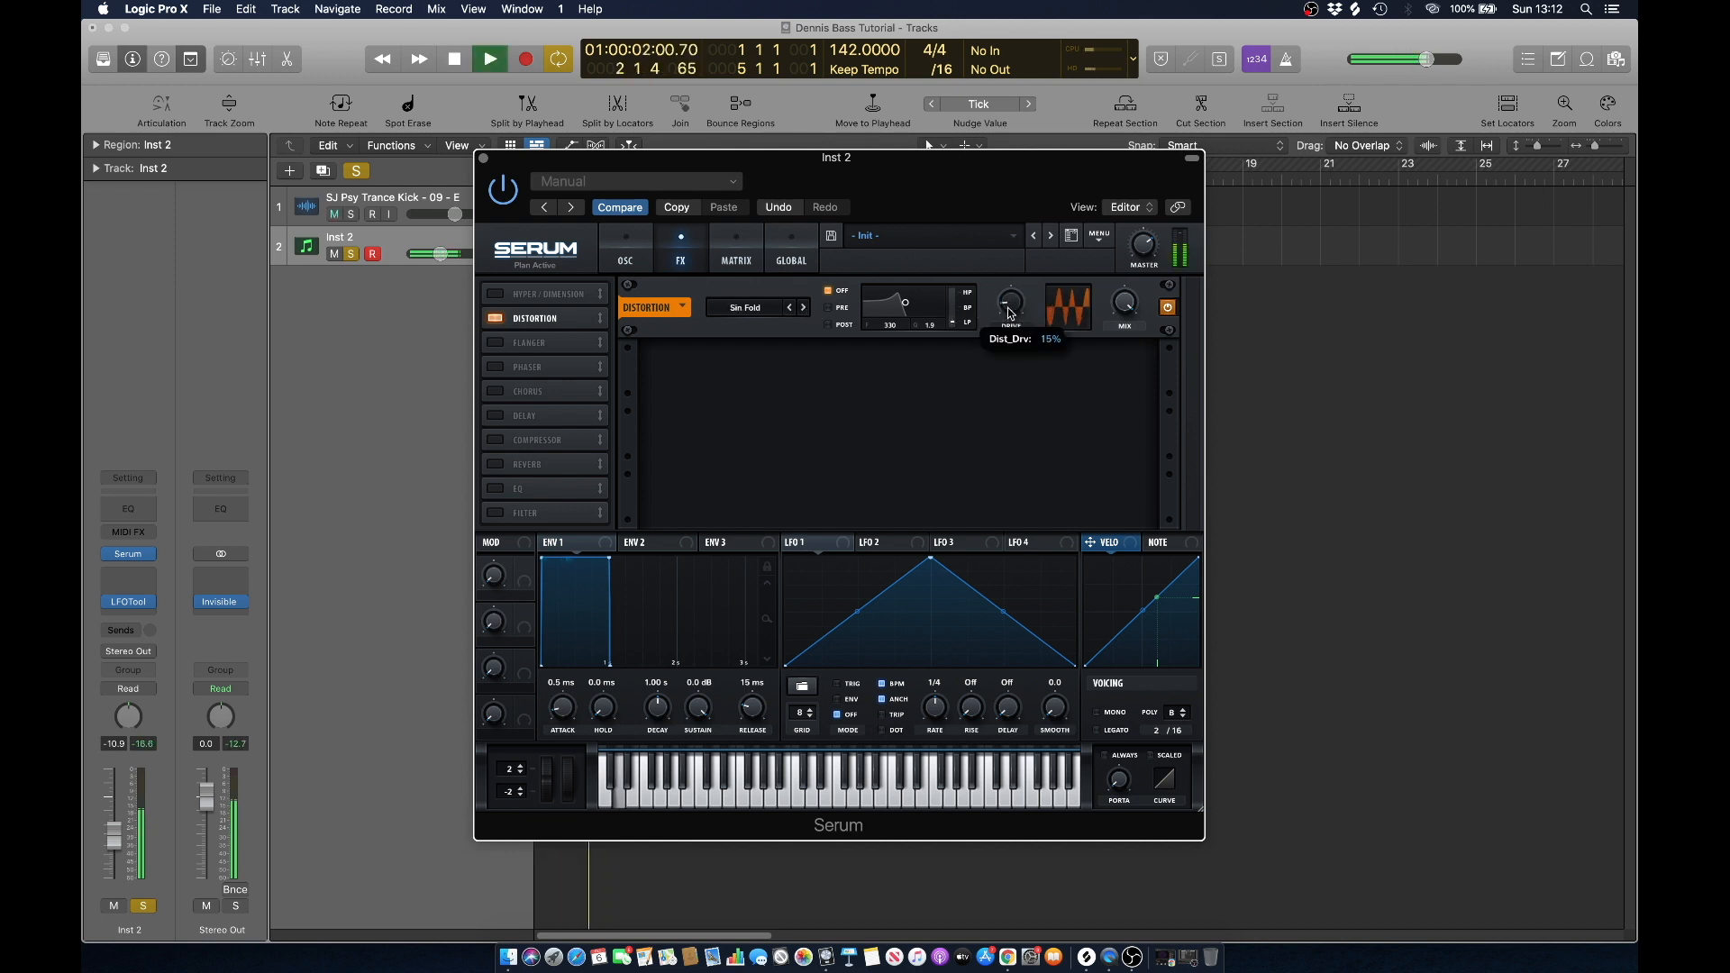
key(space)
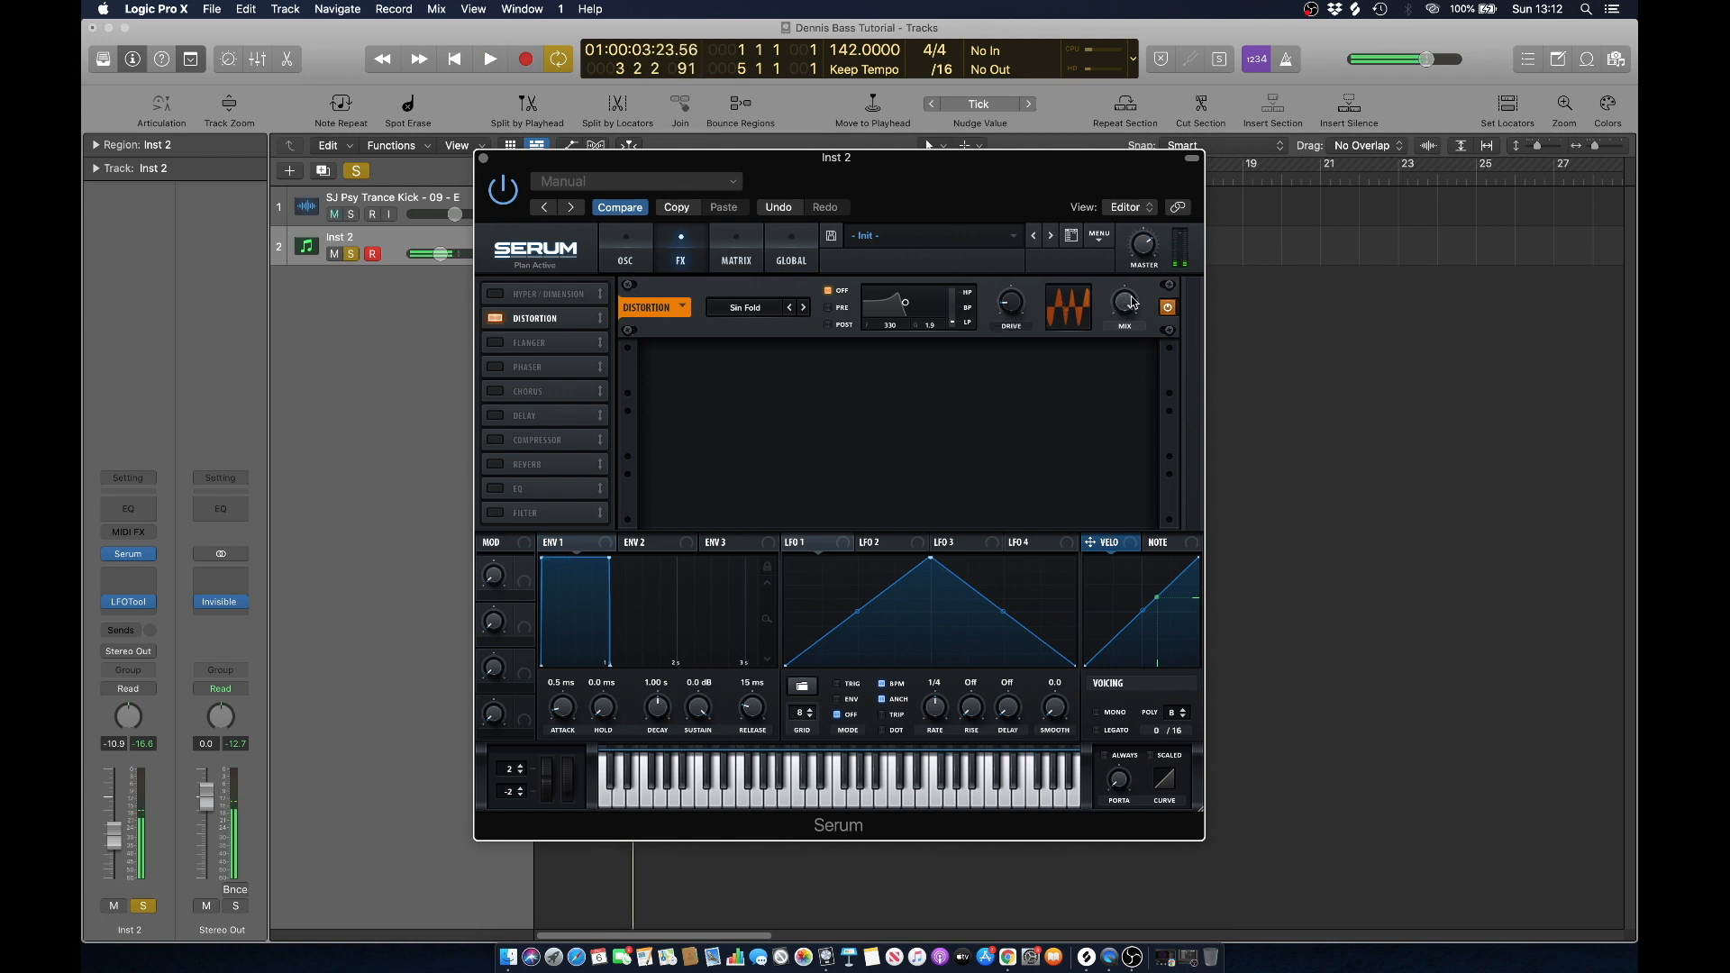
Try the distortion's Pre filter mode, return it to Off and audition the bass.
click(831, 310)
click(837, 304)
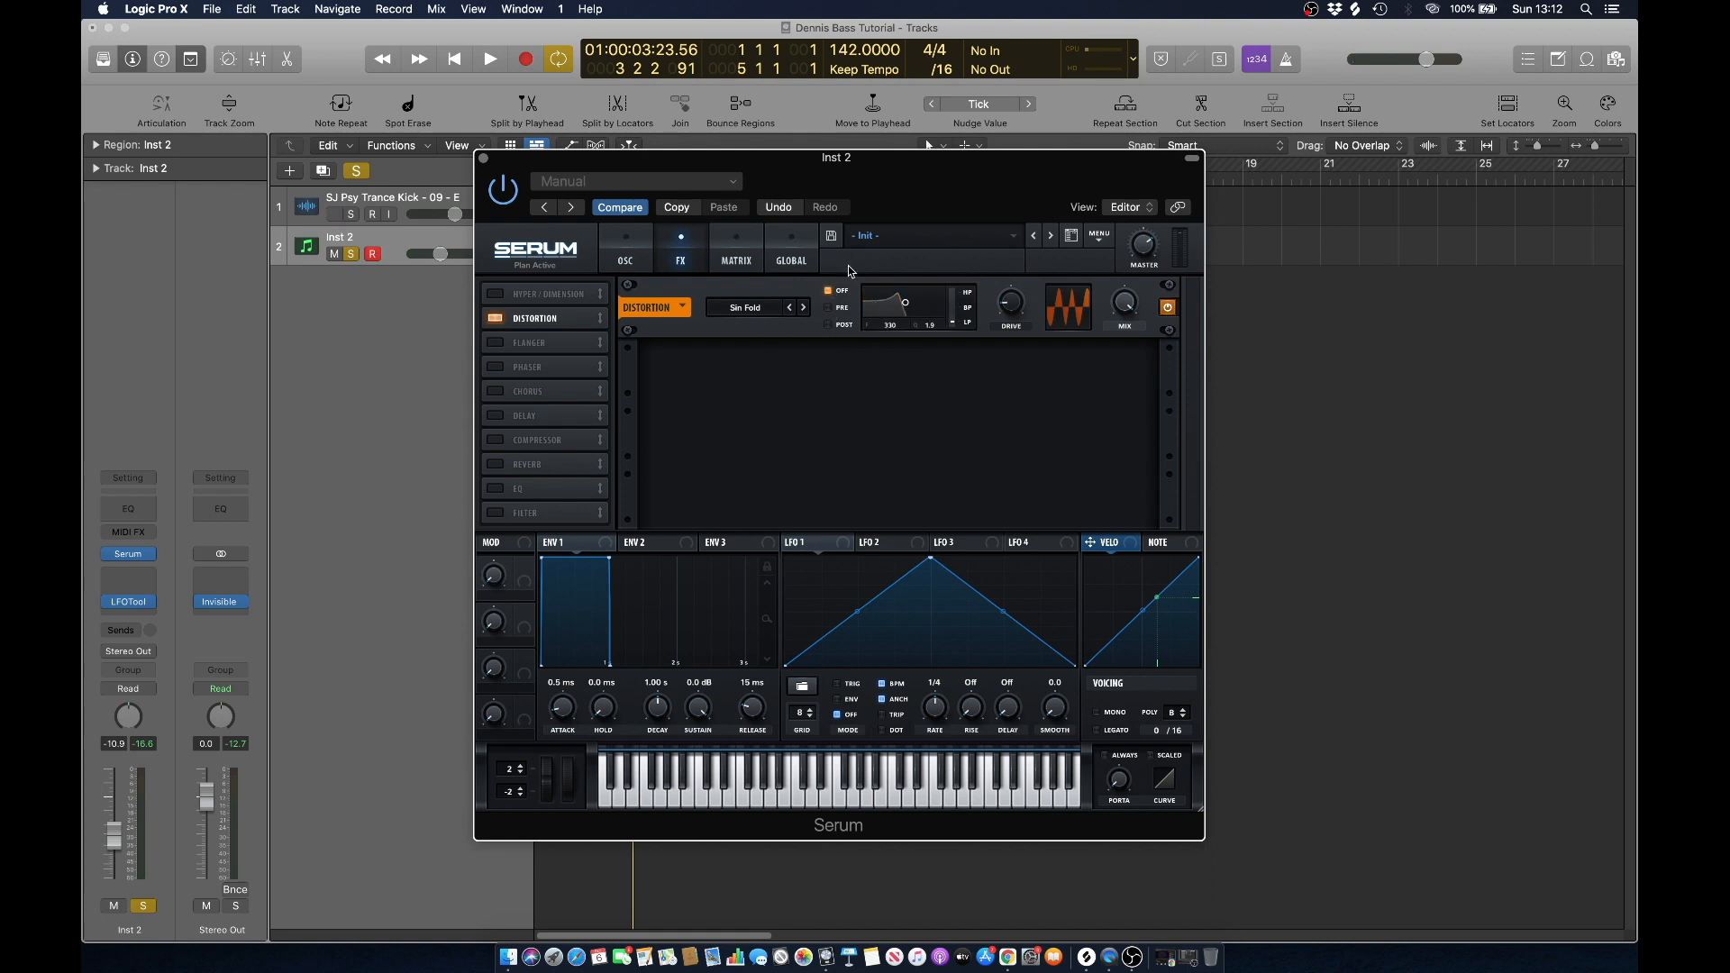
key(space)
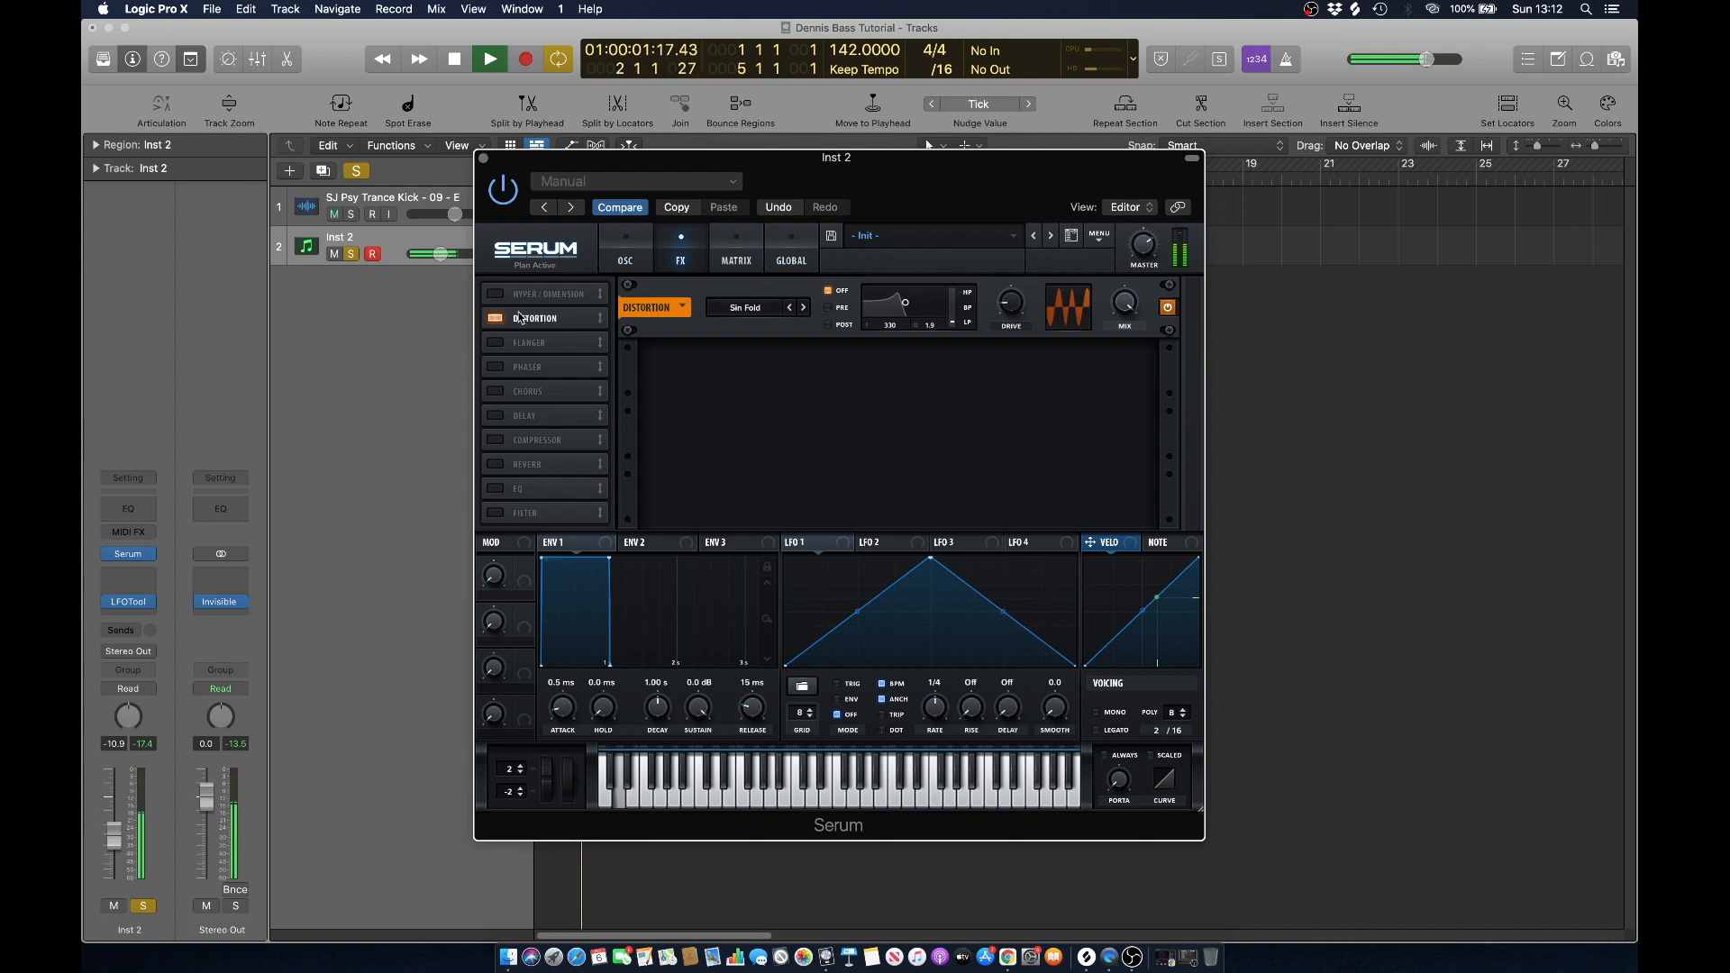
key(space)
Enable the Compressor effect directly after Distortion in the effects chain and turn on its Multiband mode.
click(510, 441)
drag(510, 440, 530, 343)
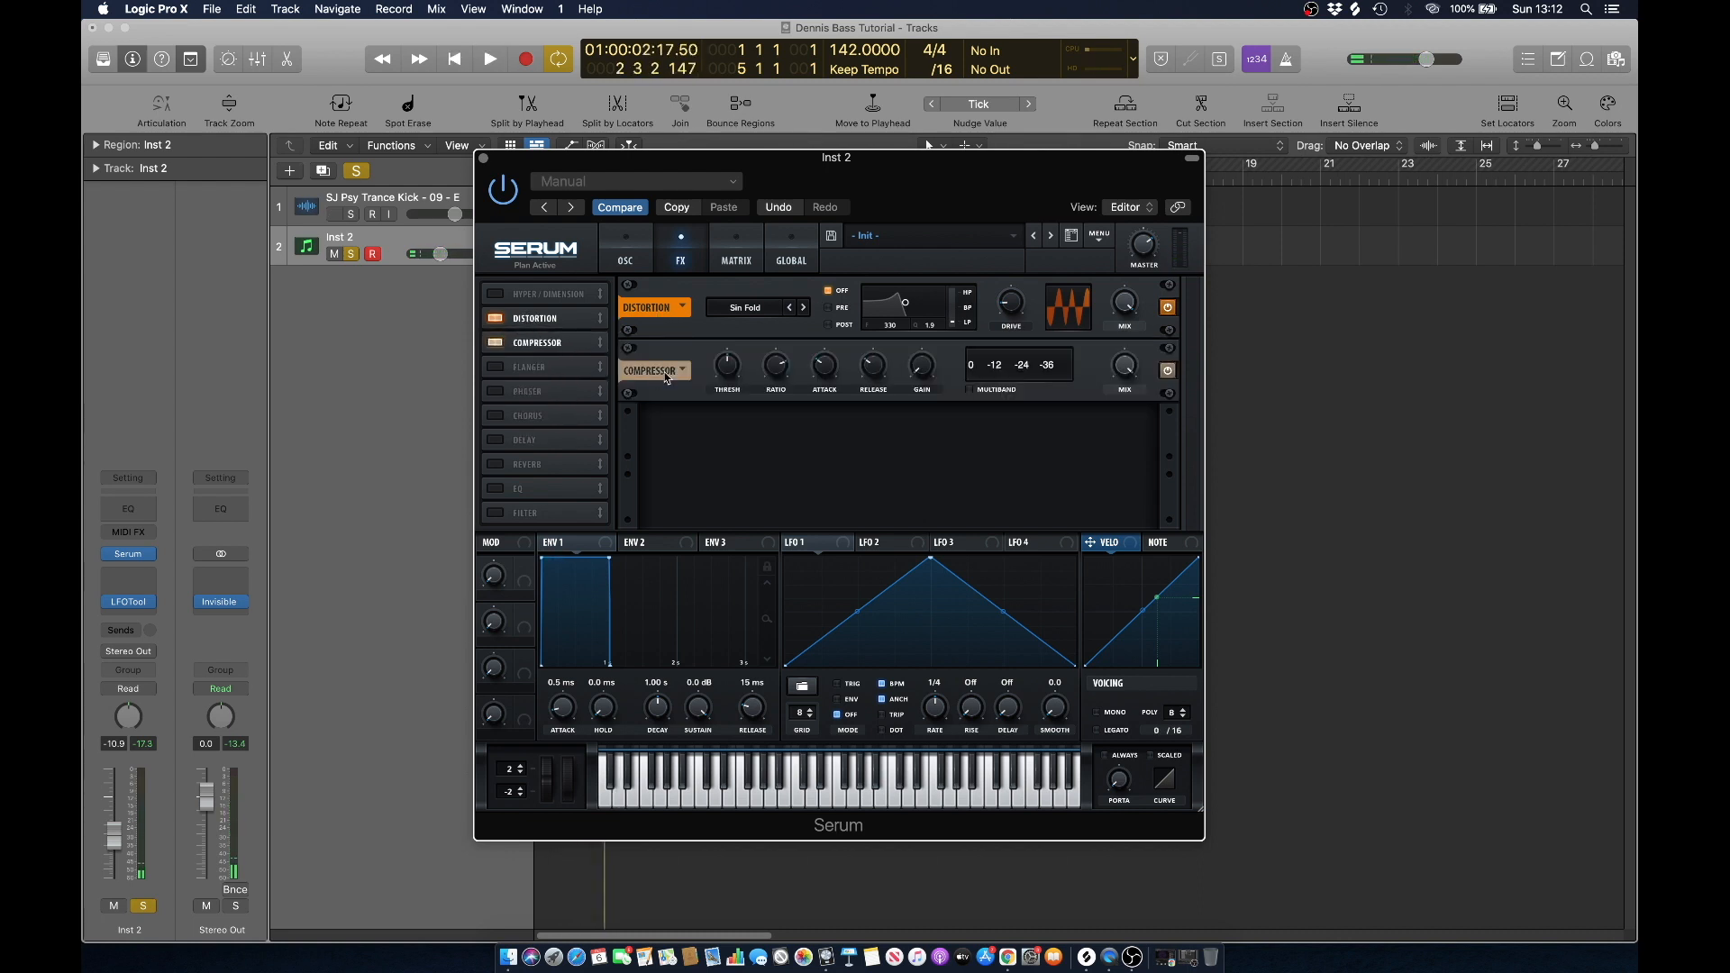
click(969, 390)
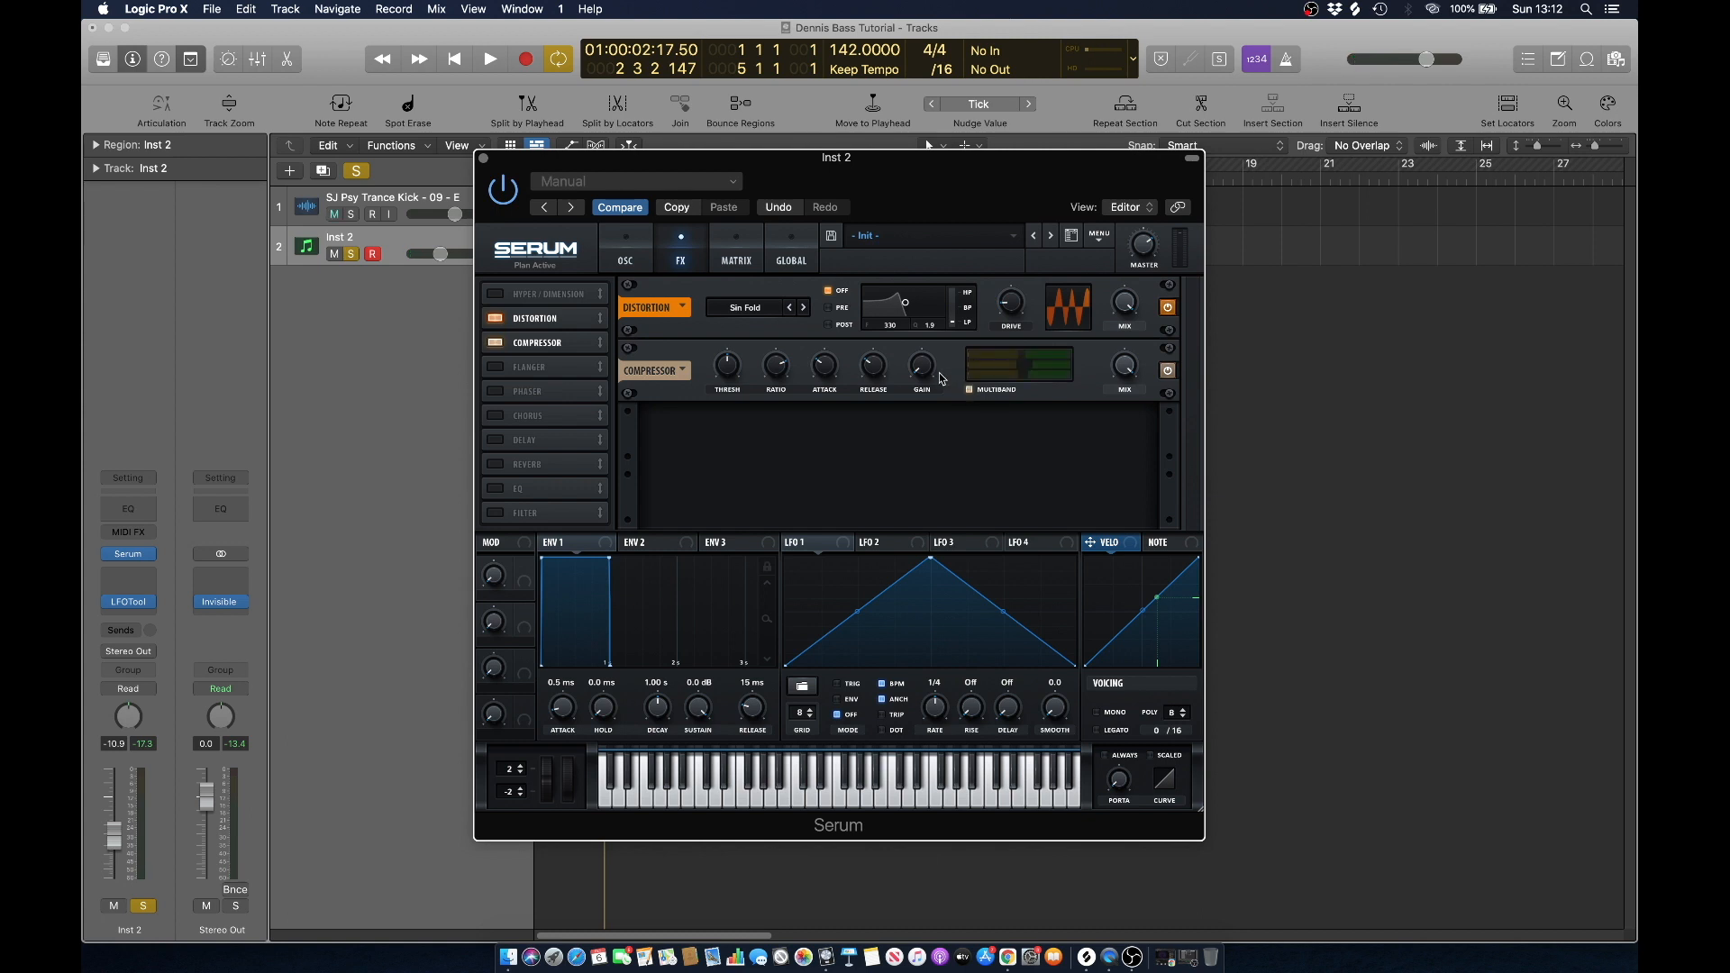
Set the compressor gain to about 0.7 dB and audition the bass.
mouse_move(922, 372)
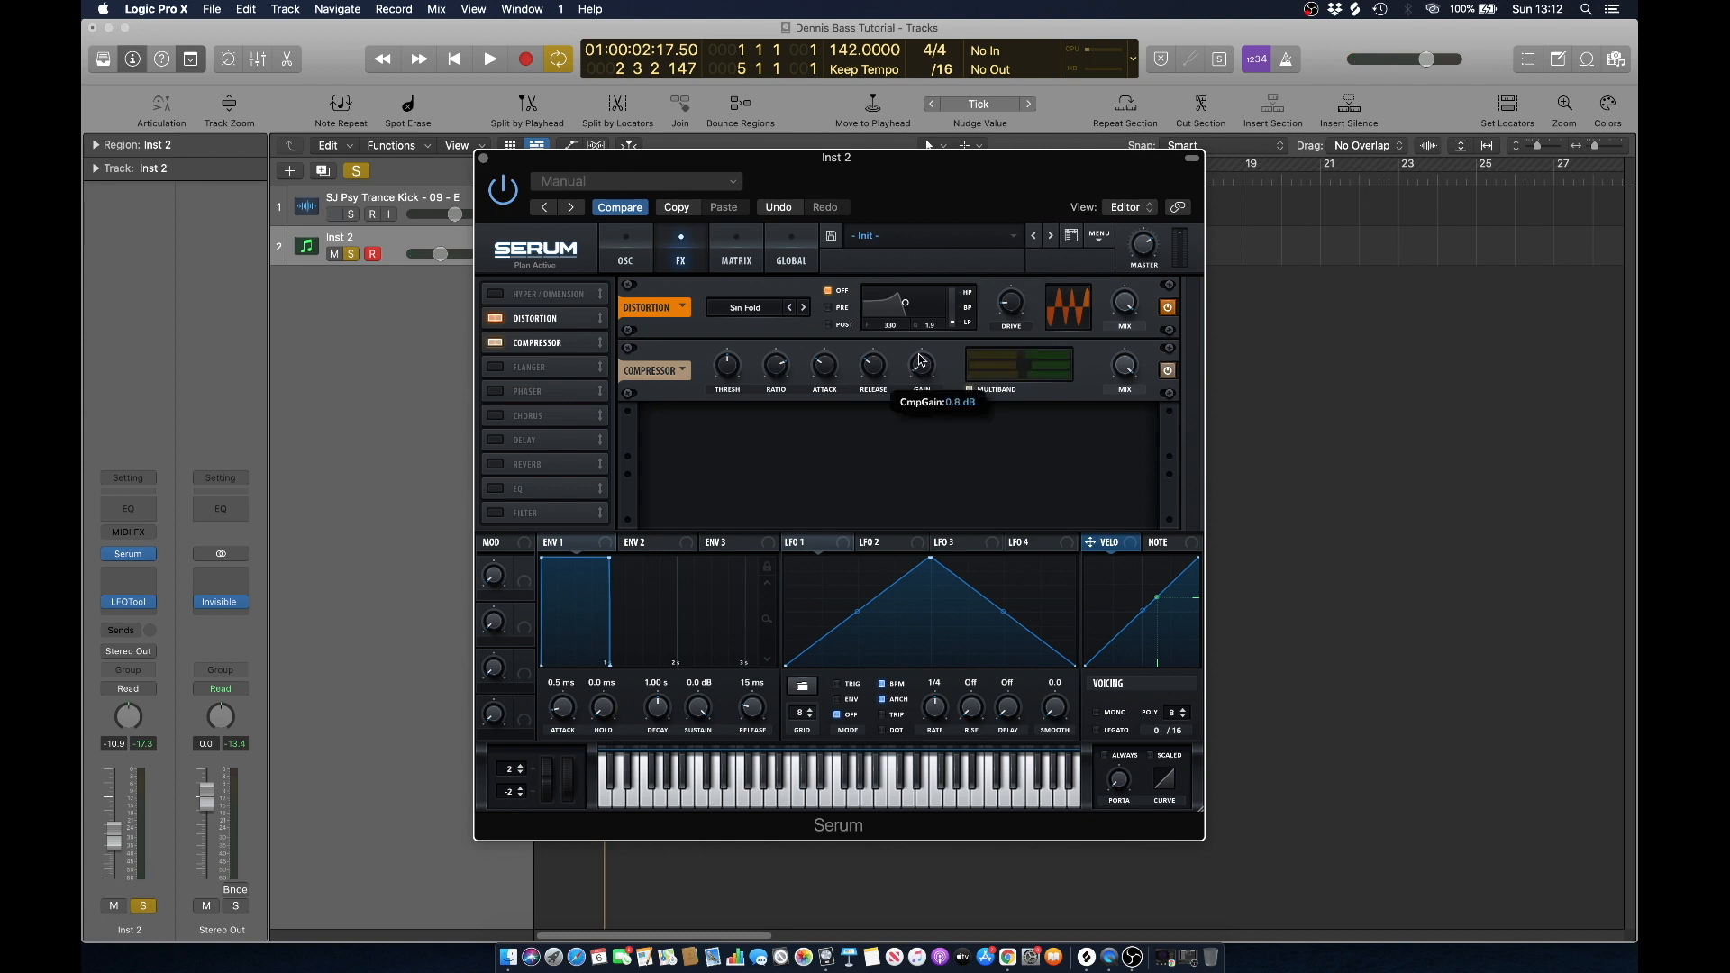
key(space)
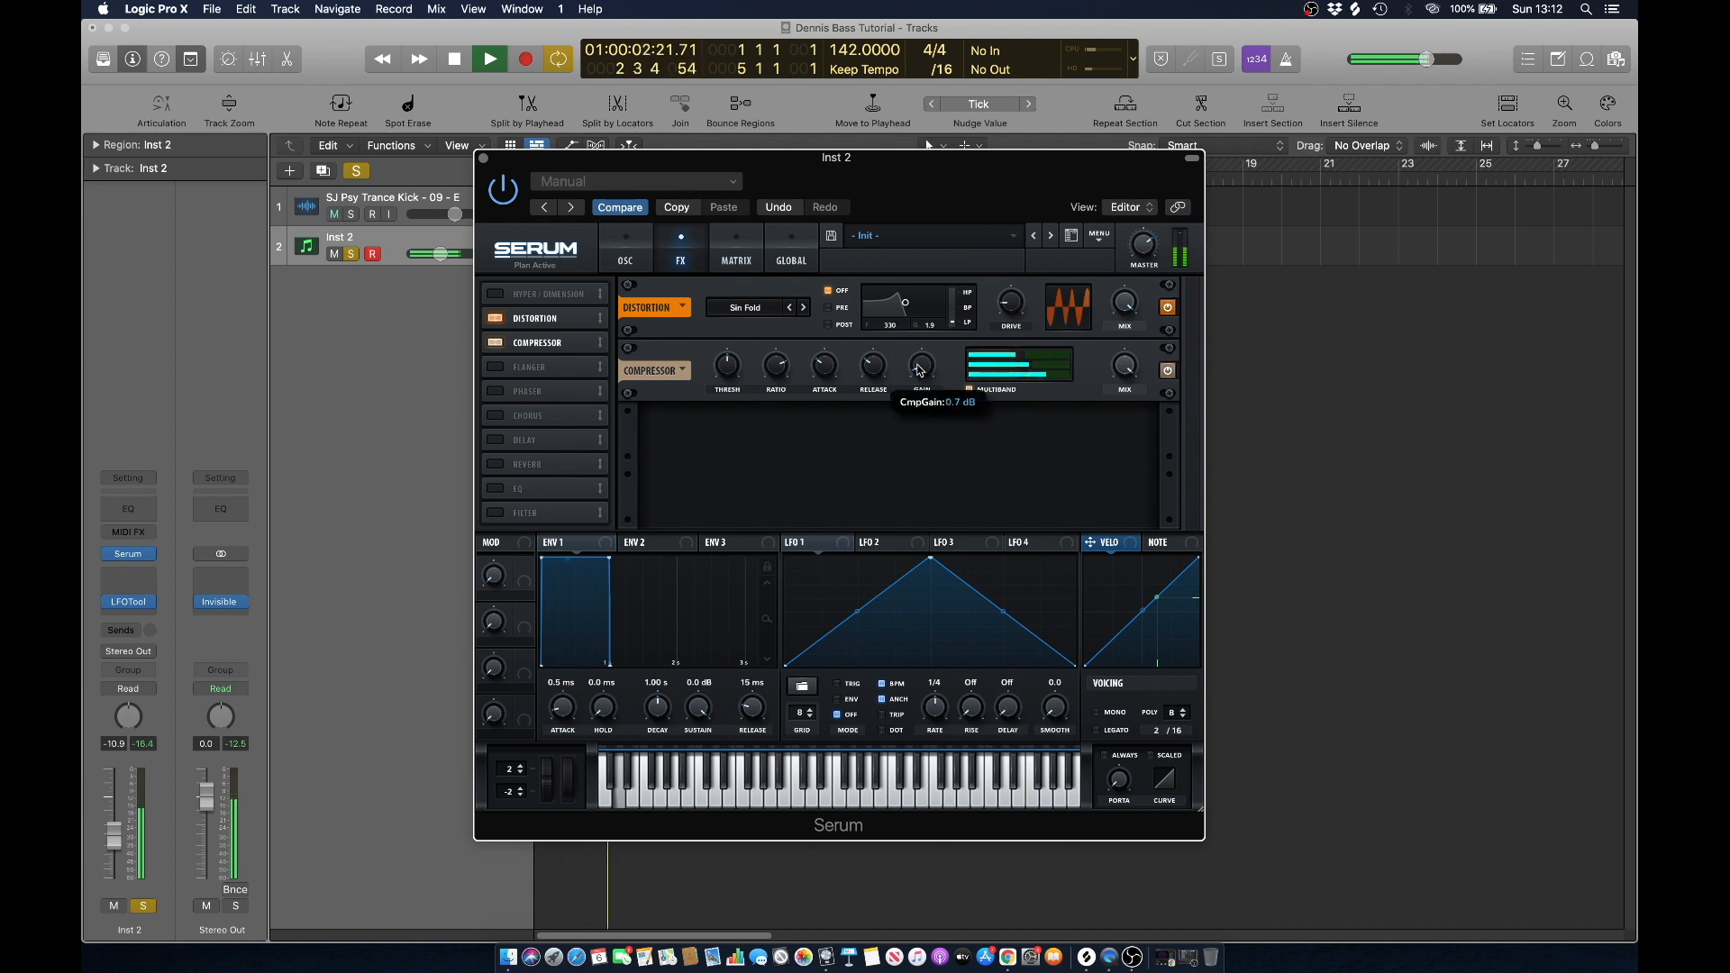
key(space)
Set the compressor threshold to about -14.9 dB while auditioning the bass.
mouse_move(730, 370)
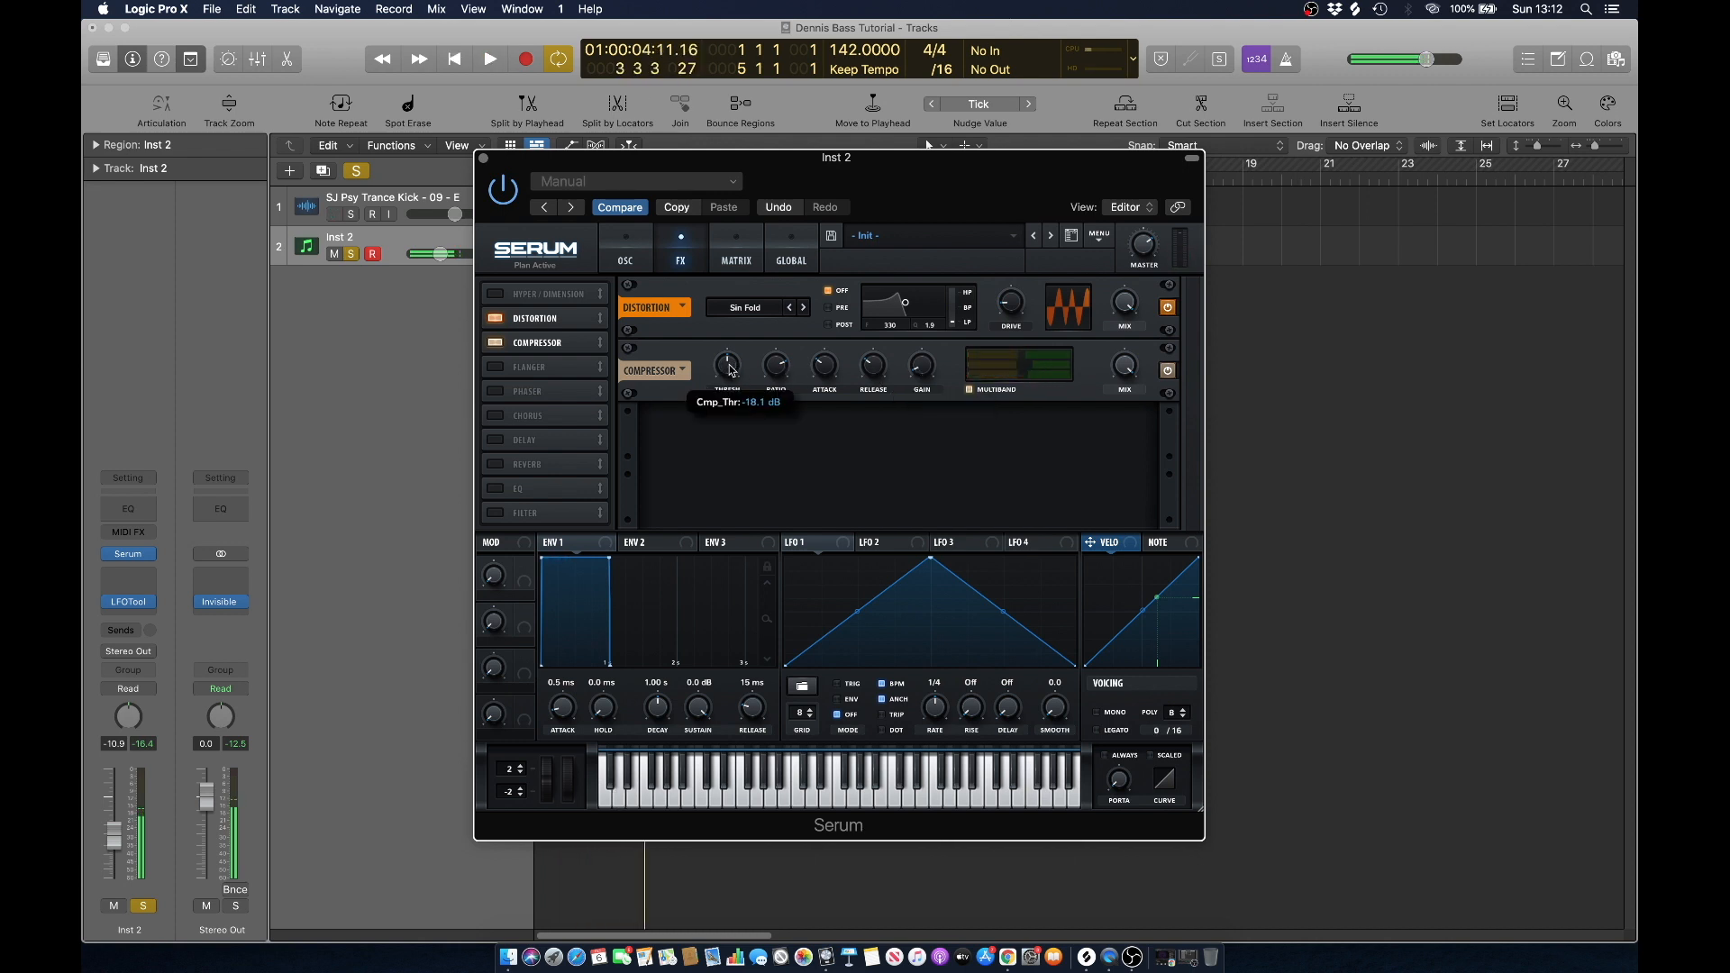
scroll(730, 369, up, 3)
key(space)
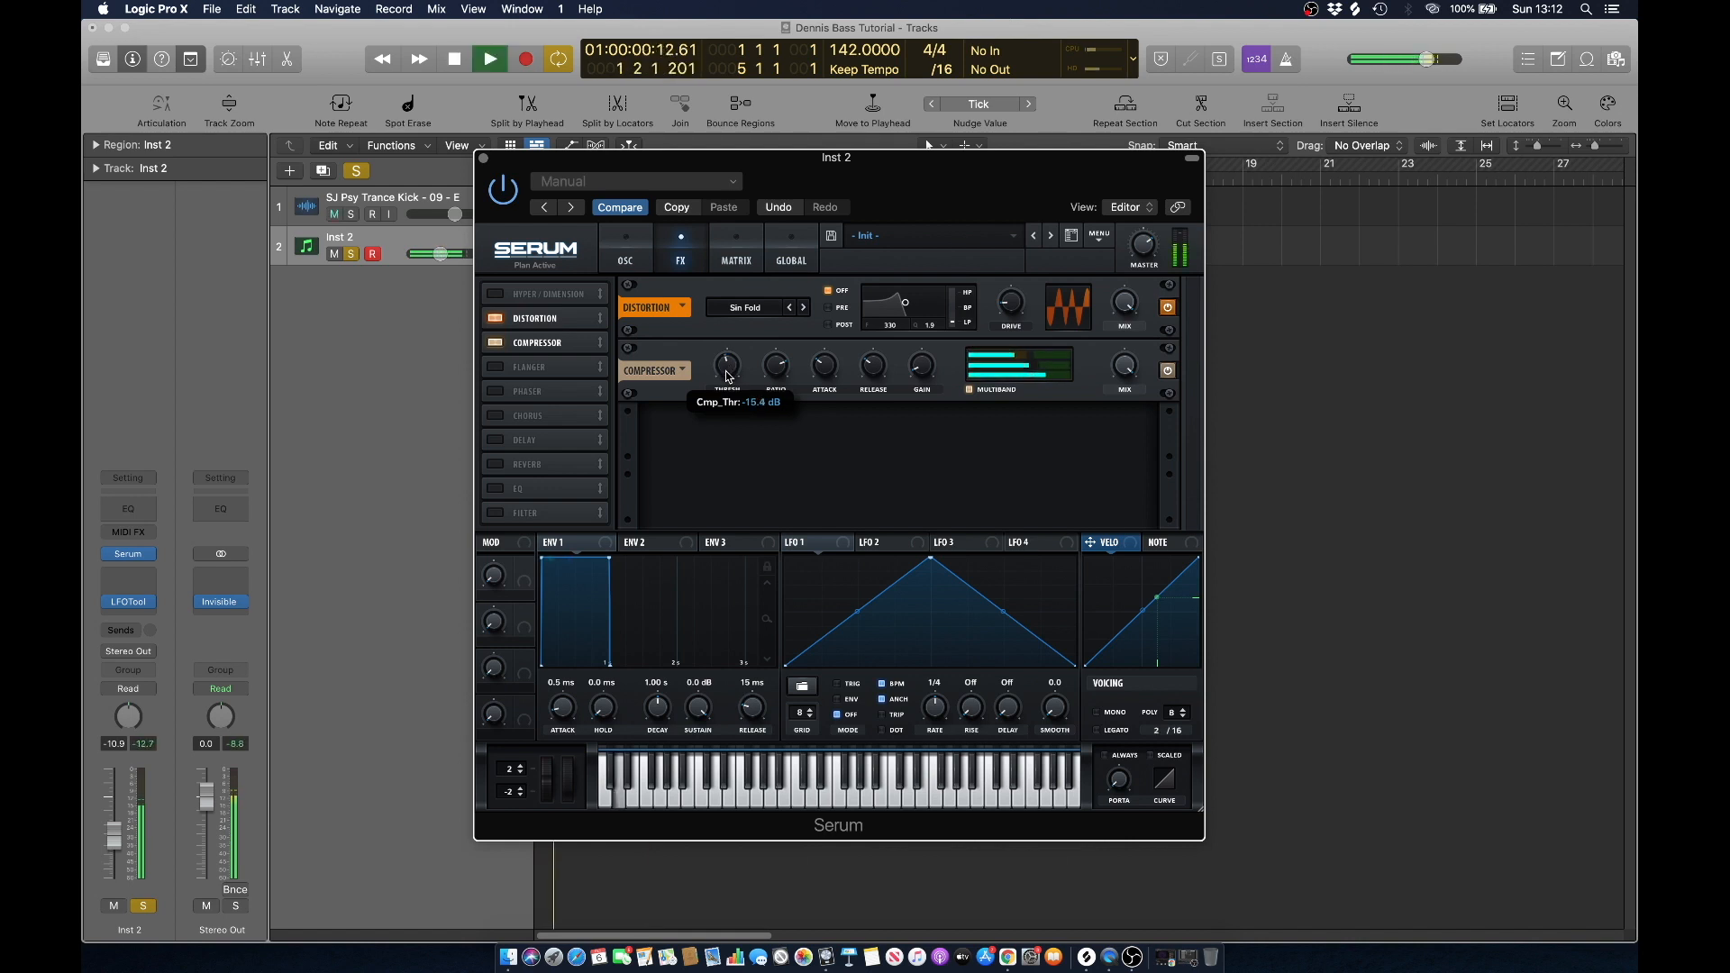
drag(724, 372, 724, 372)
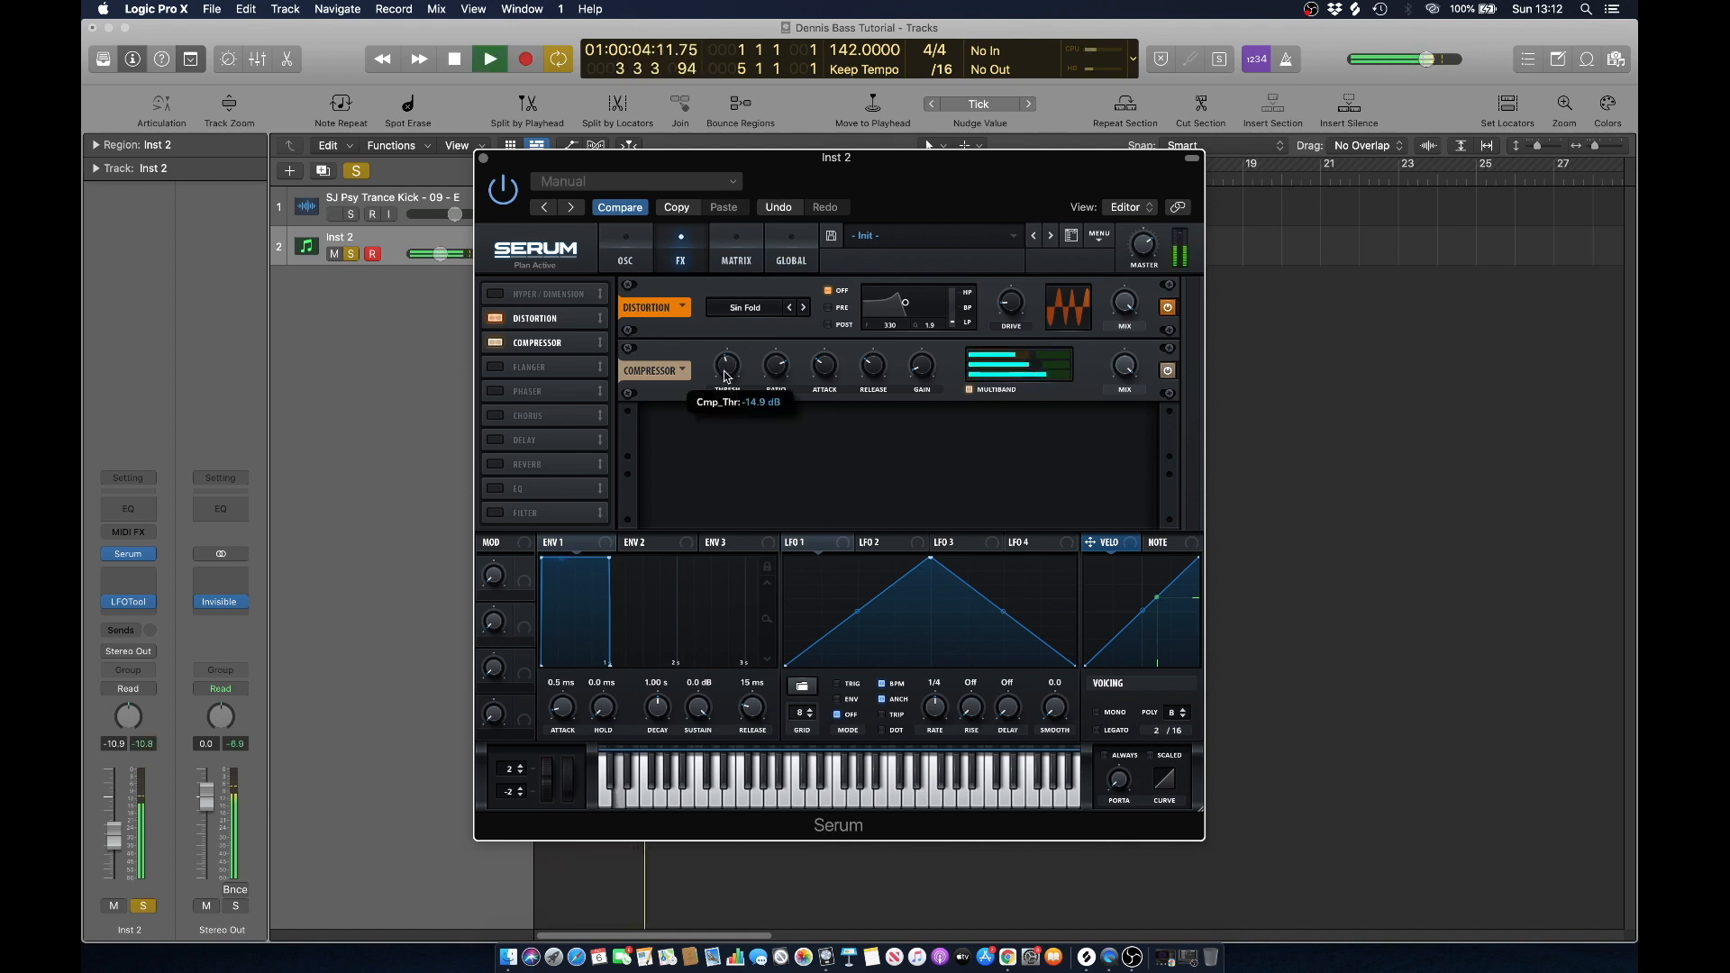
key(space)
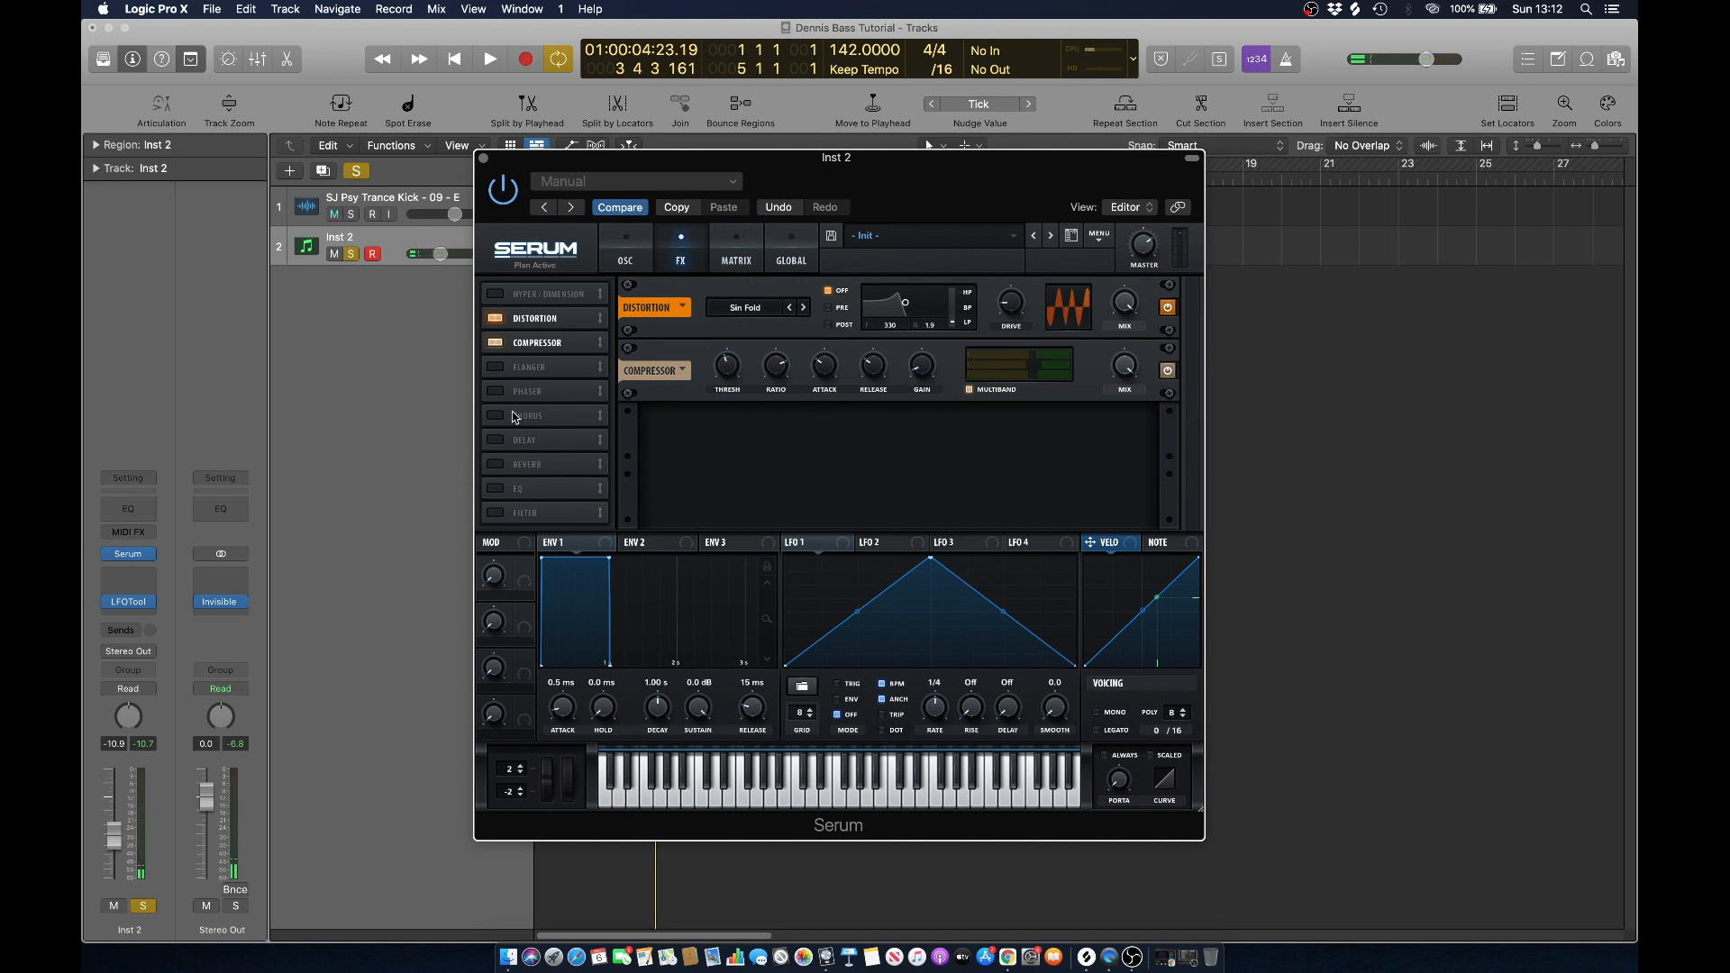
Enable the EQ directly after the Compressor and boost its low-shelf gain, auditioning the bass.
click(495, 489)
drag(535, 485, 537, 375)
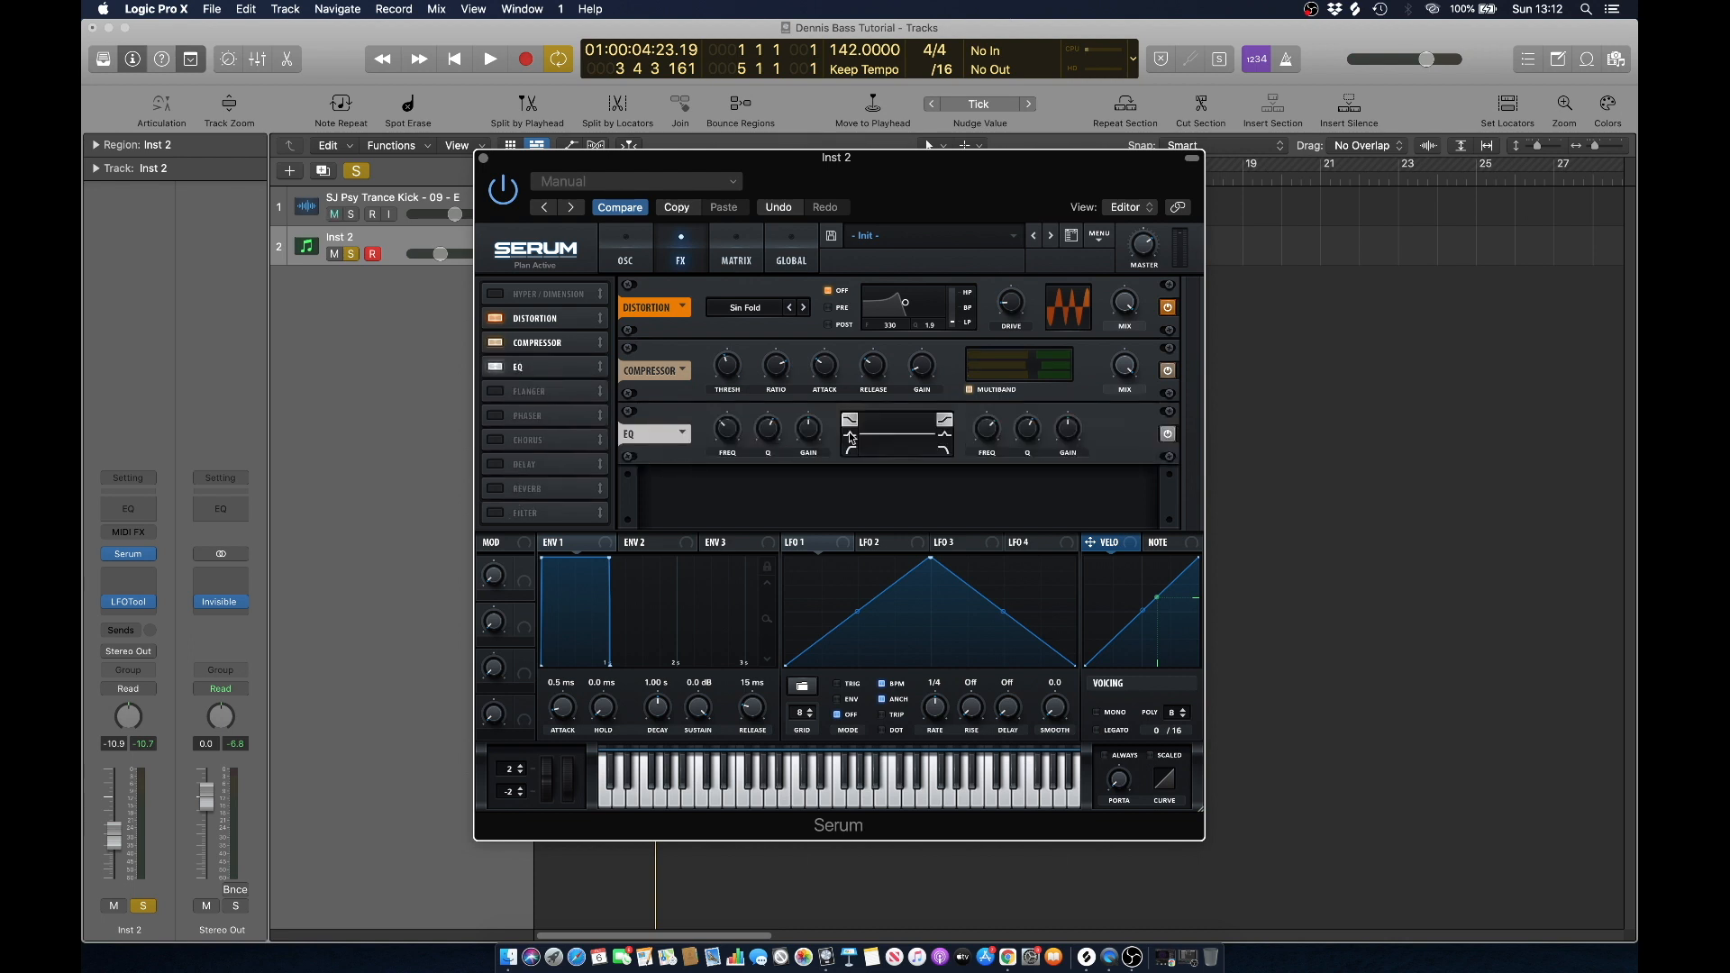
drag(811, 433, 810, 410)
key(space)
key(space)
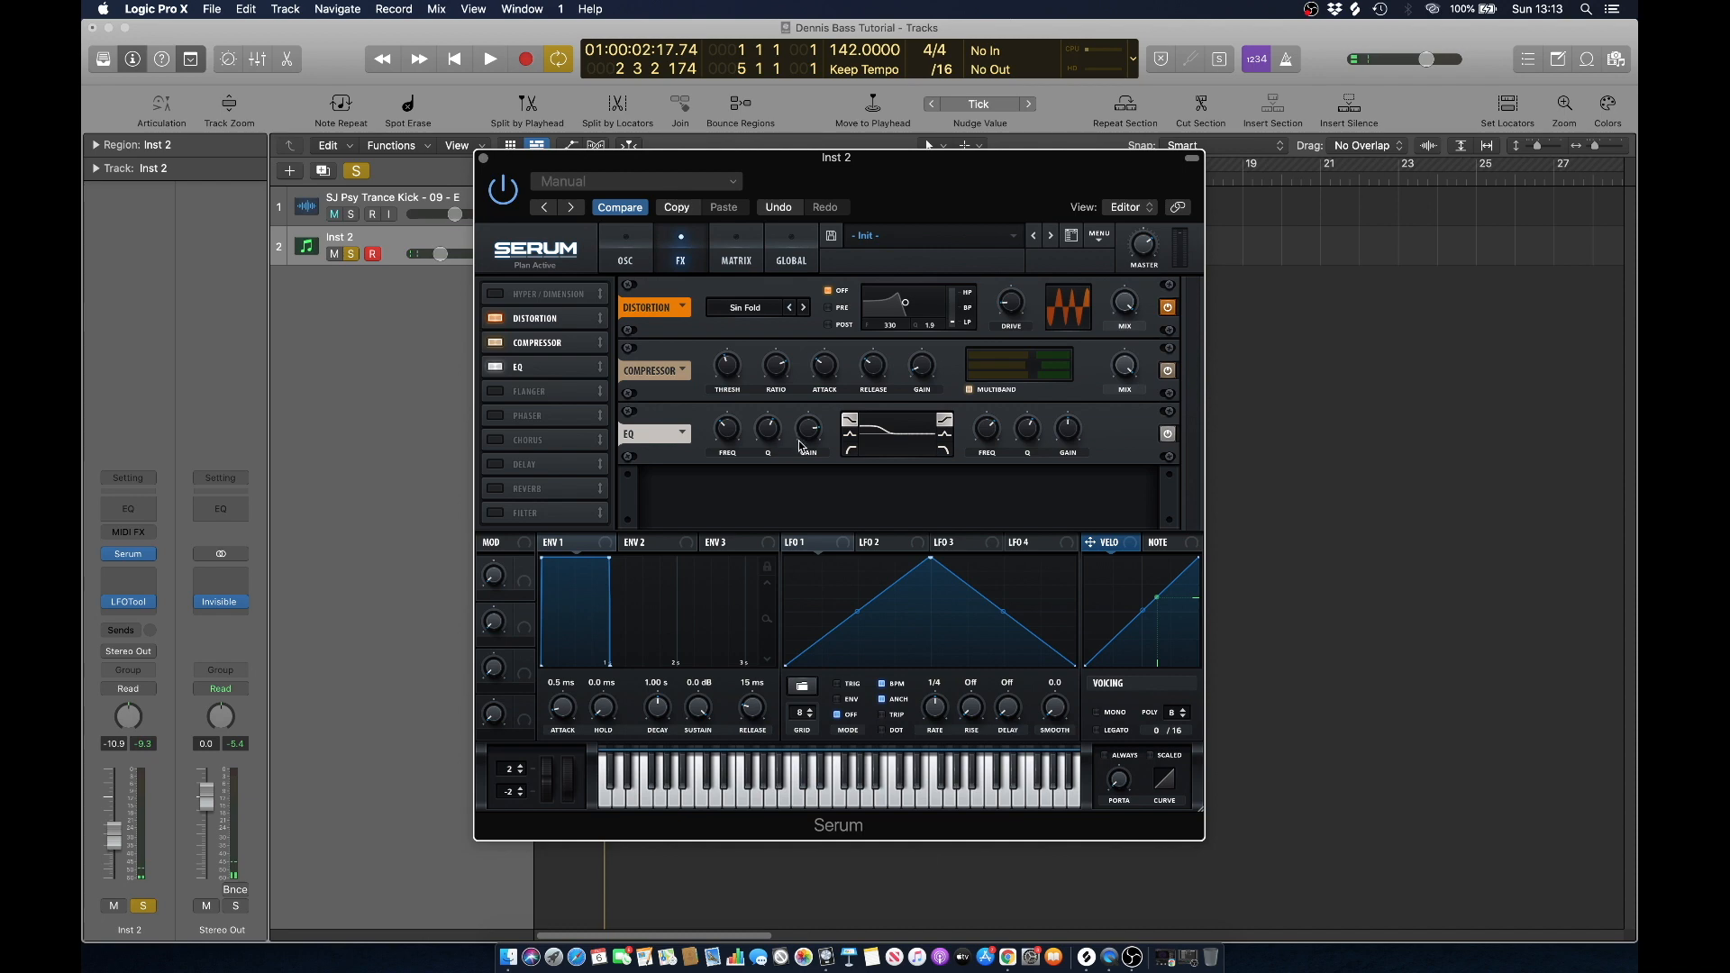
key(space)
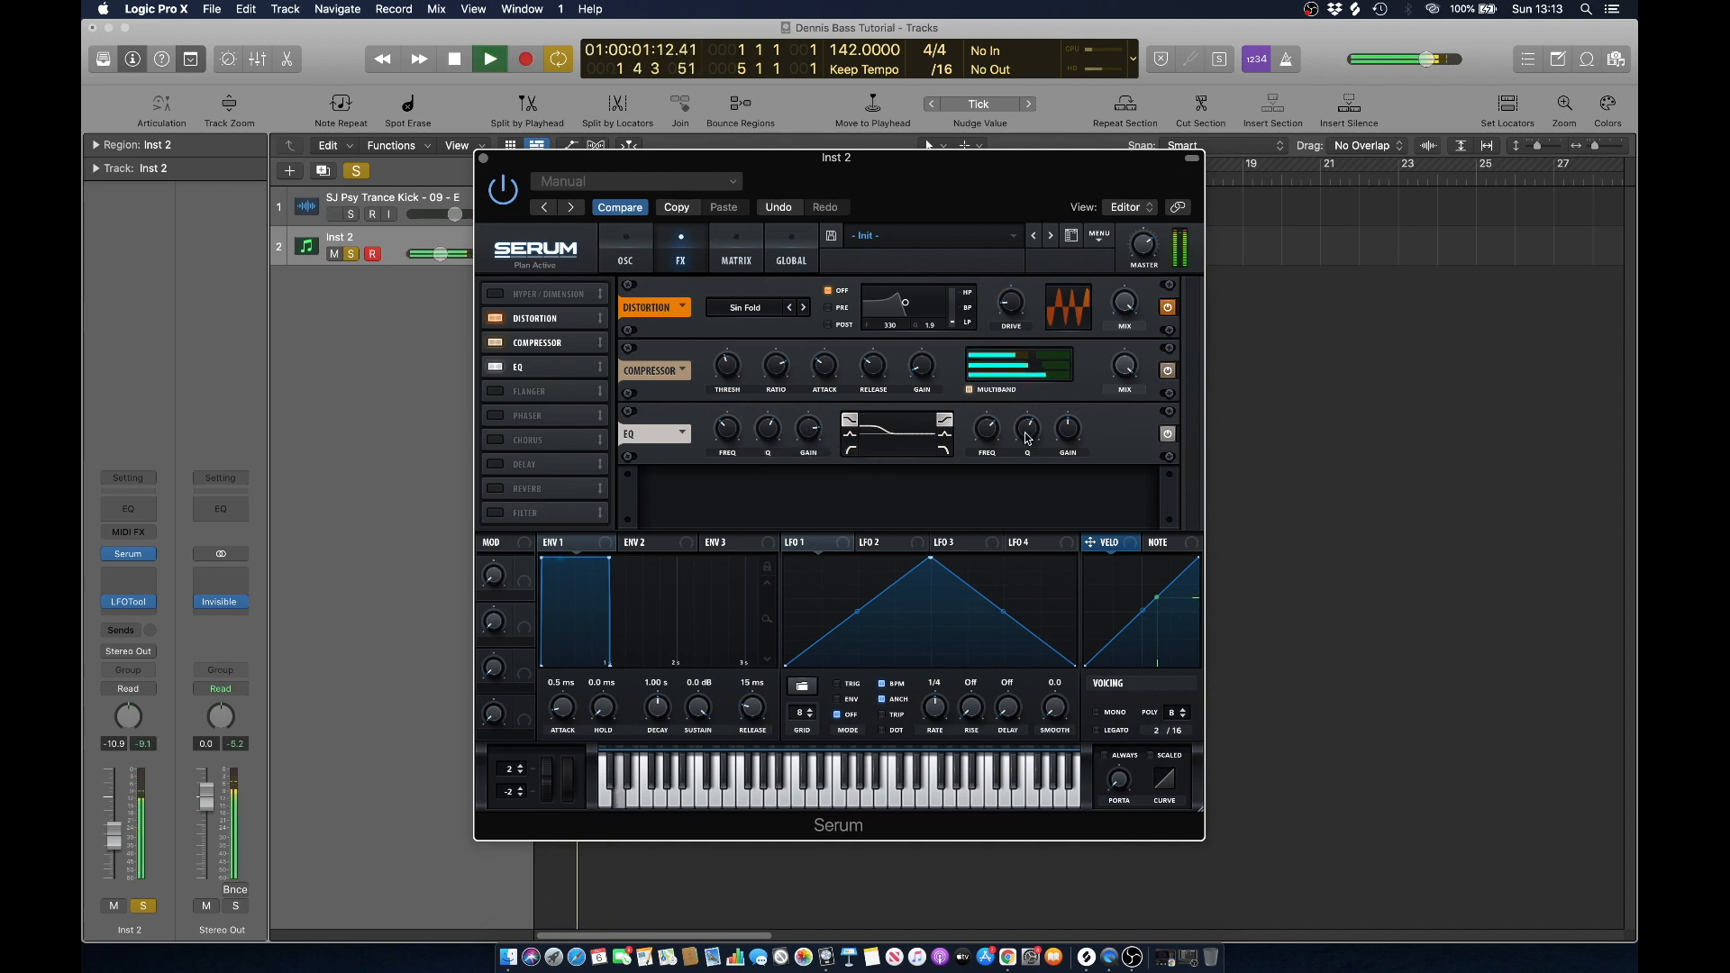
key(space)
Raise the EQ's high-band gain to about 4.6 dB while auditioning the bass.
mouse_move(1067, 439)
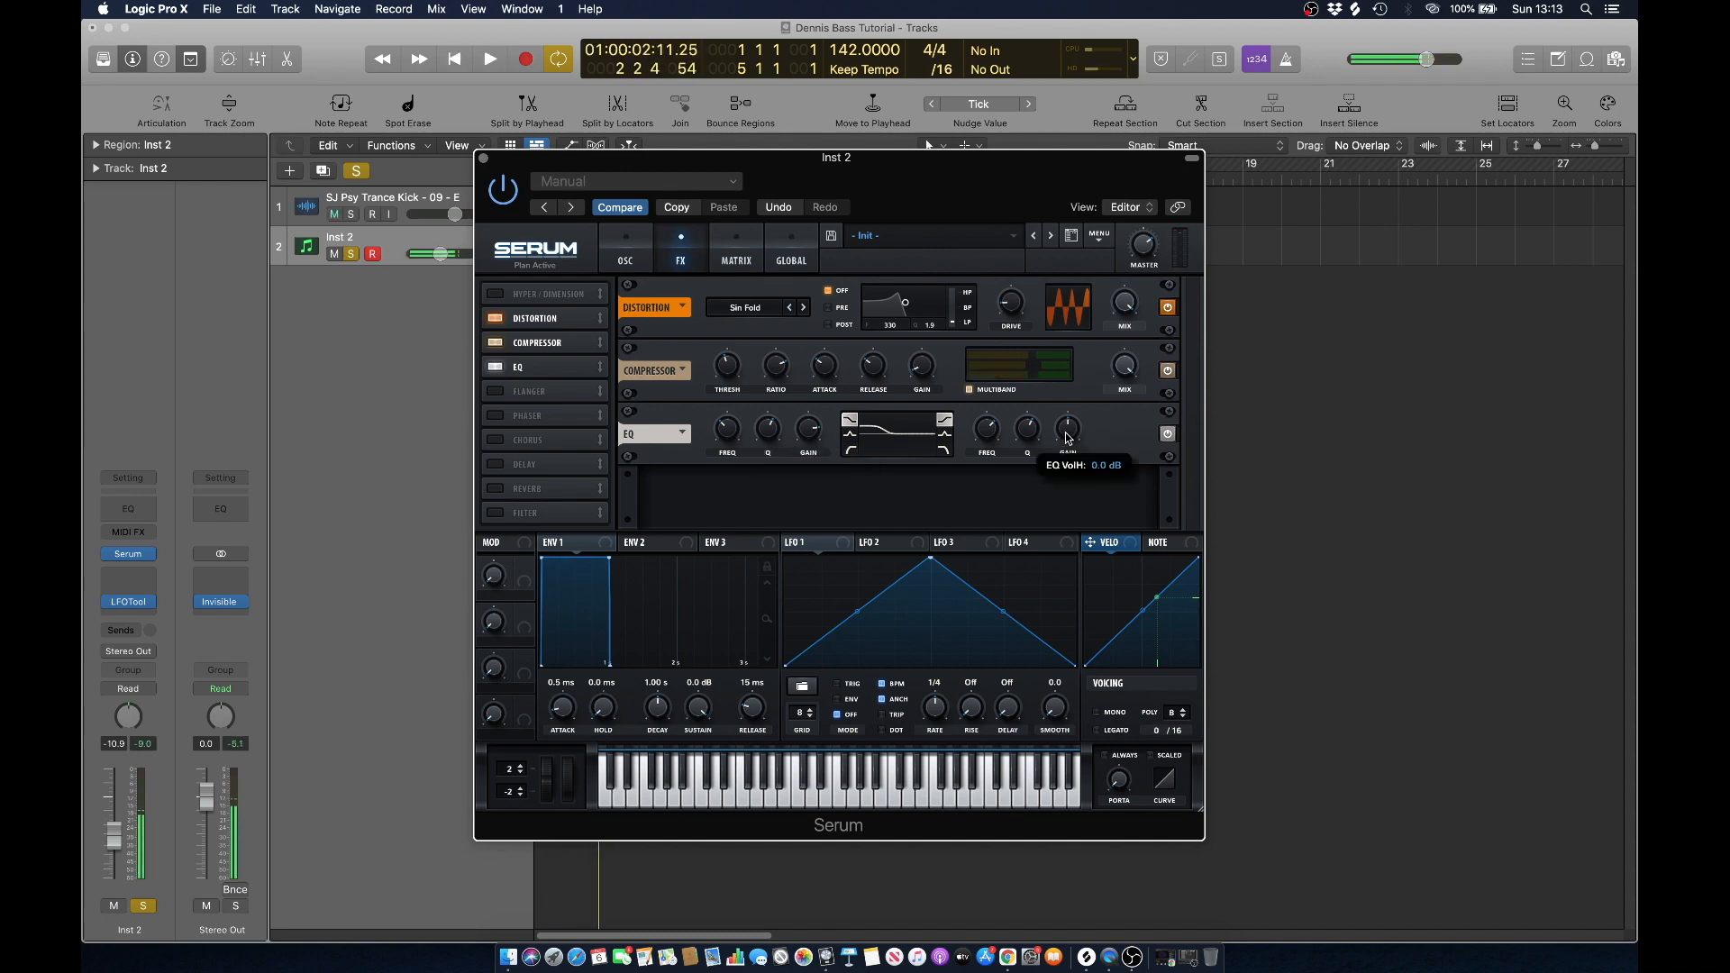
drag(1070, 441, 1070, 428)
key(space)
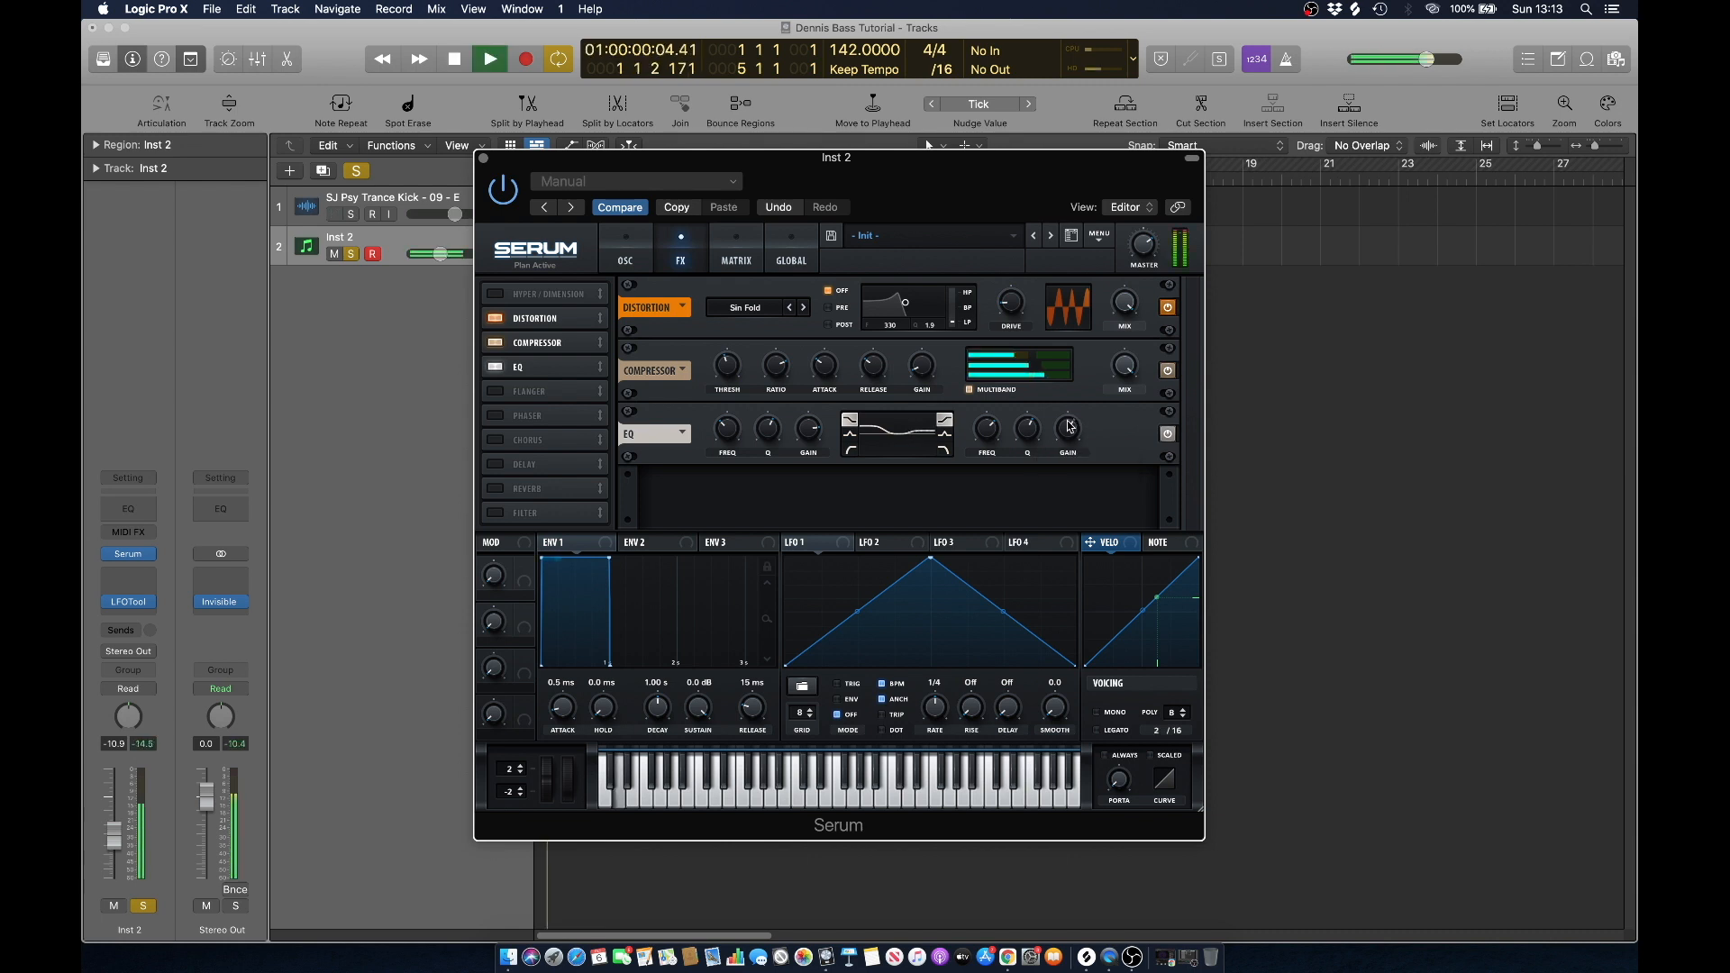
drag(1069, 434, 1069, 433)
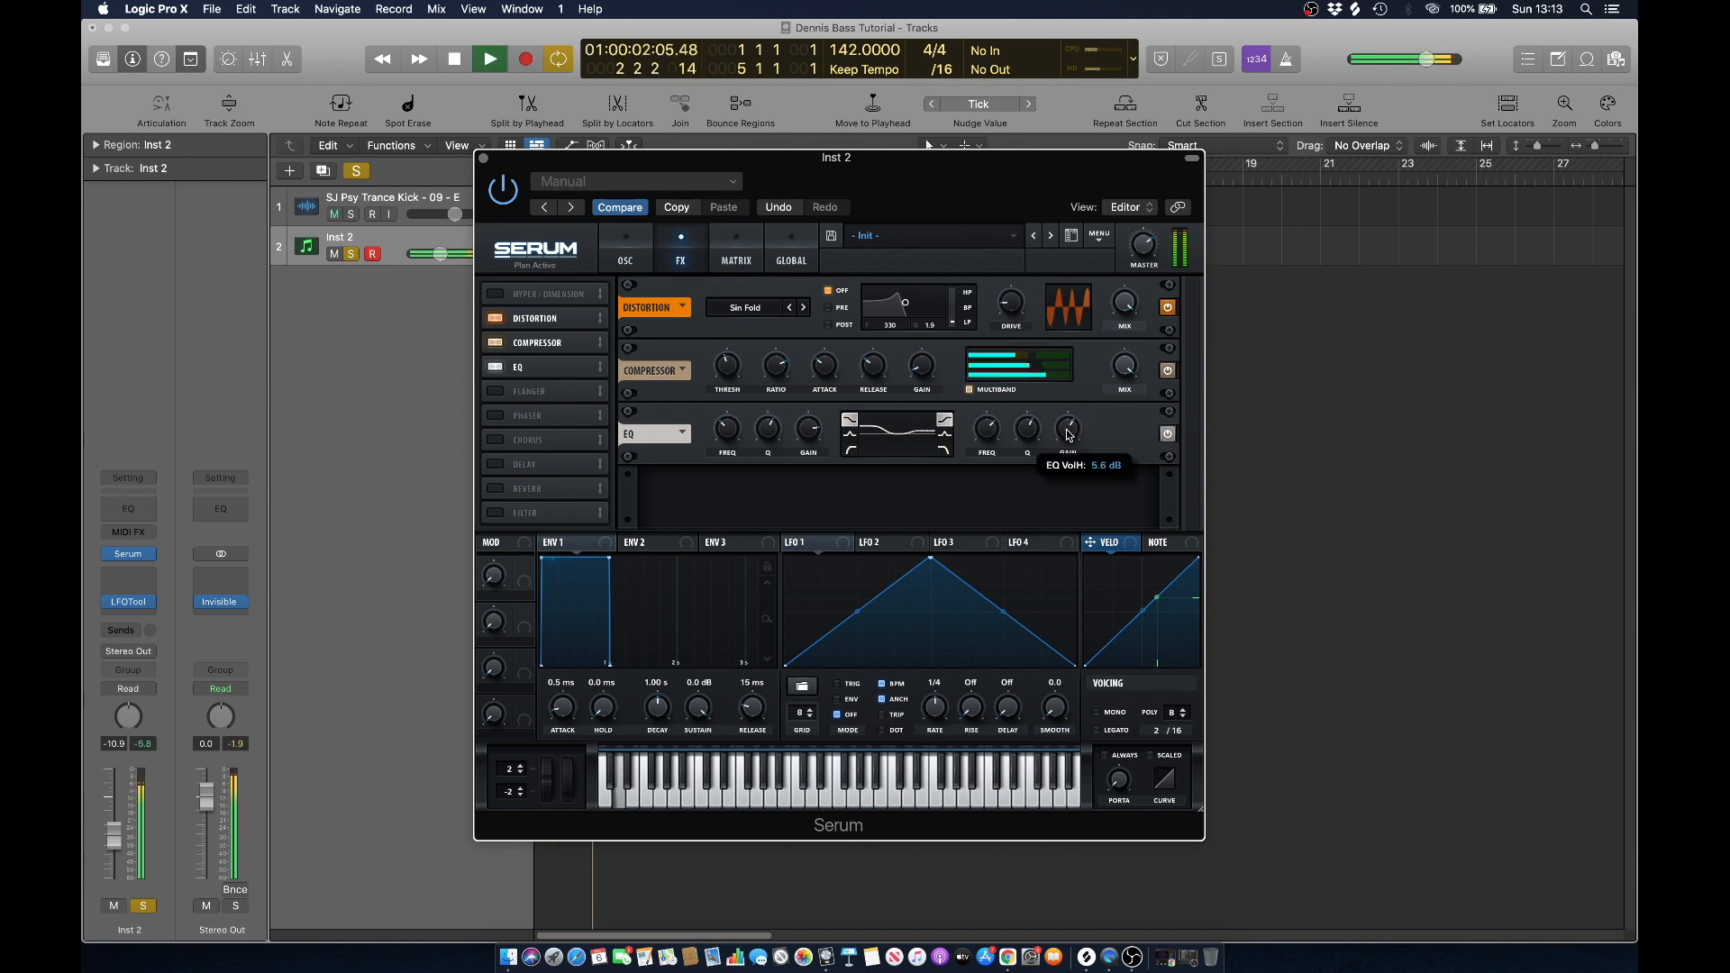
key(space)
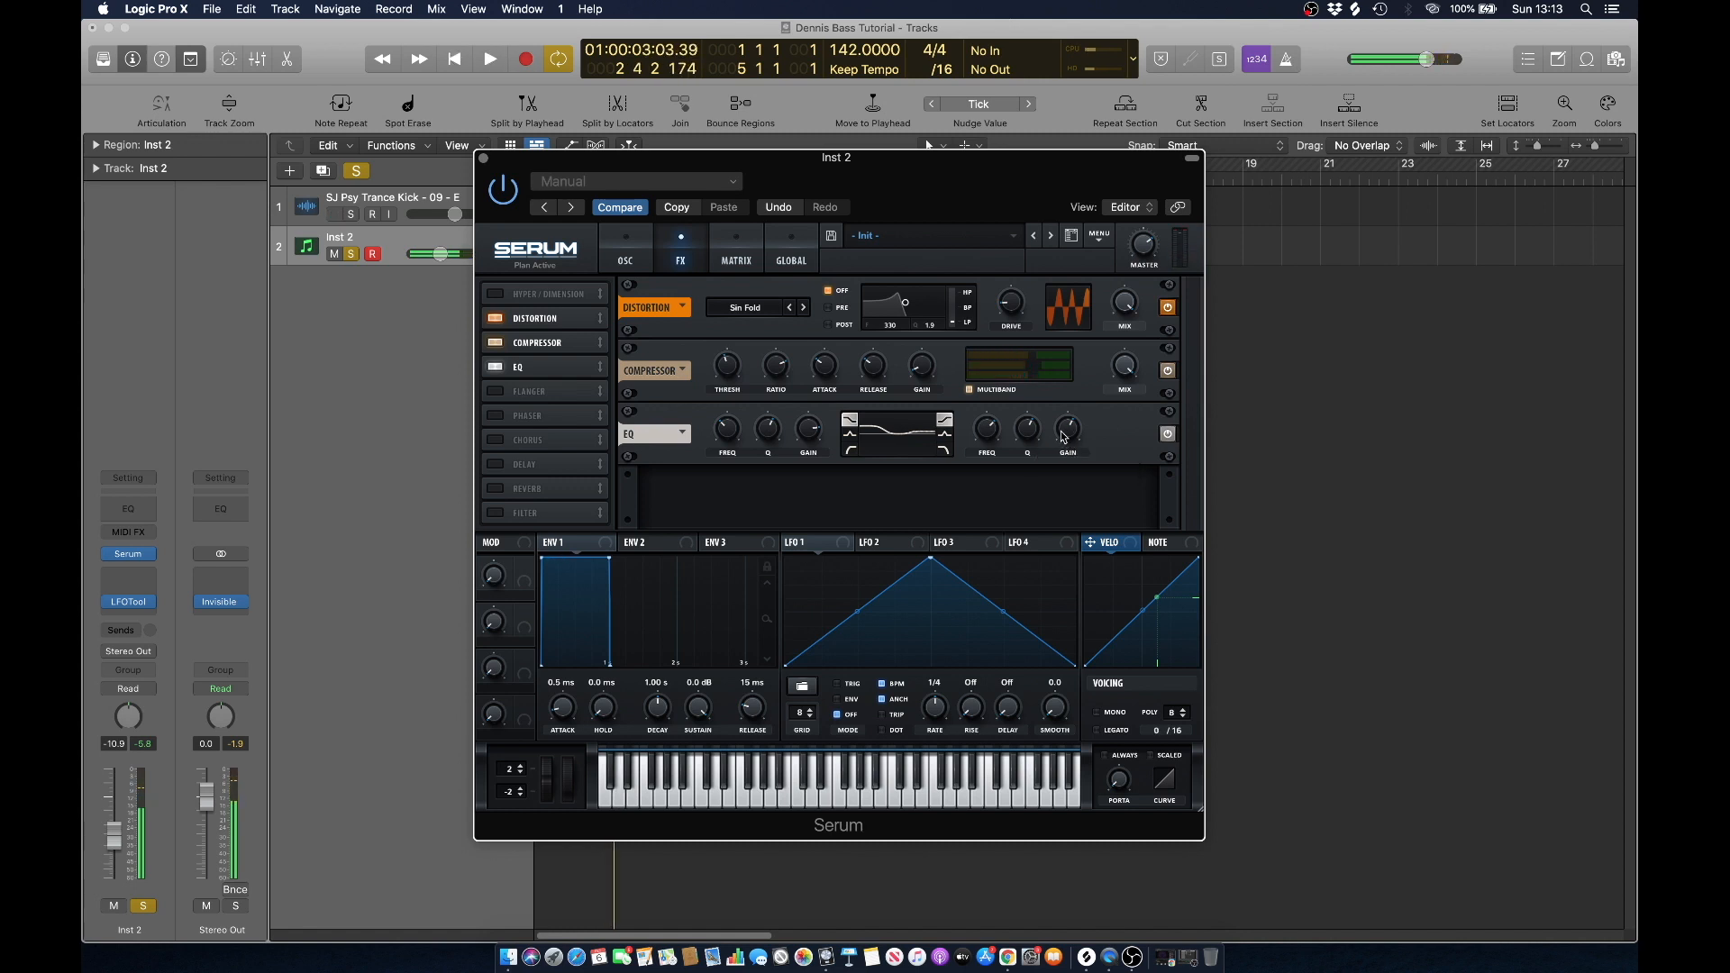
key(space)
mouse_move(1068, 435)
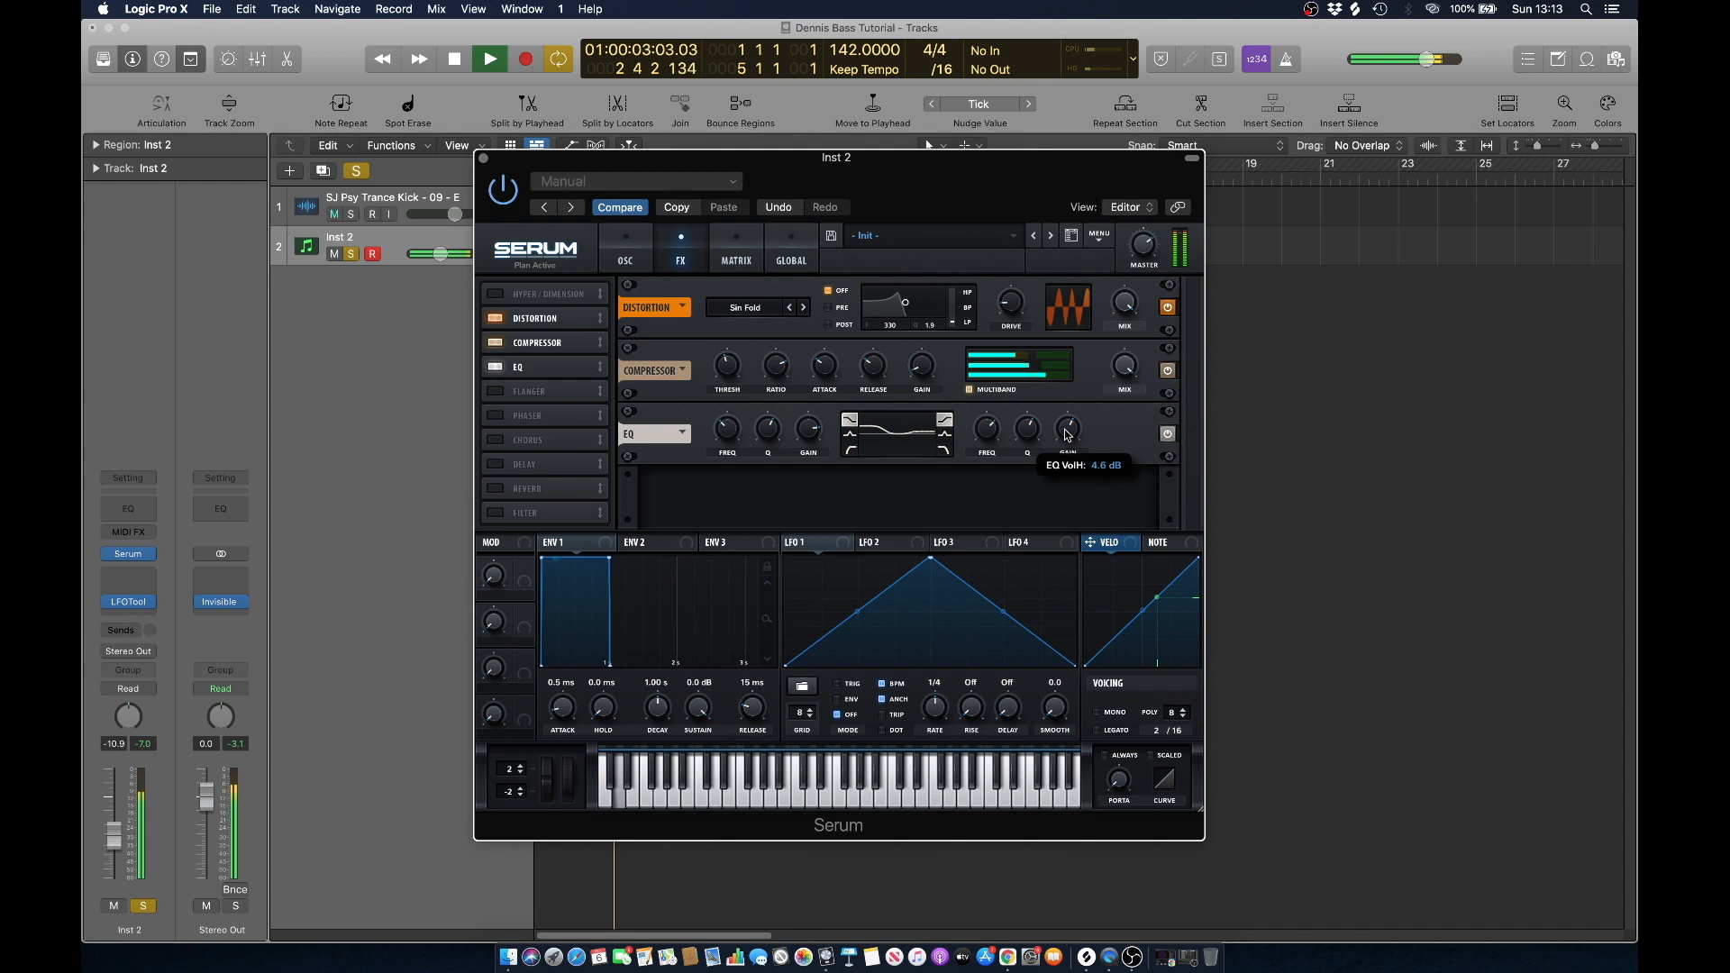
key(space)
Set the EQ's high-band Q to about 57% and its frequency to about 1351 Hz while the bass plays.
key(space)
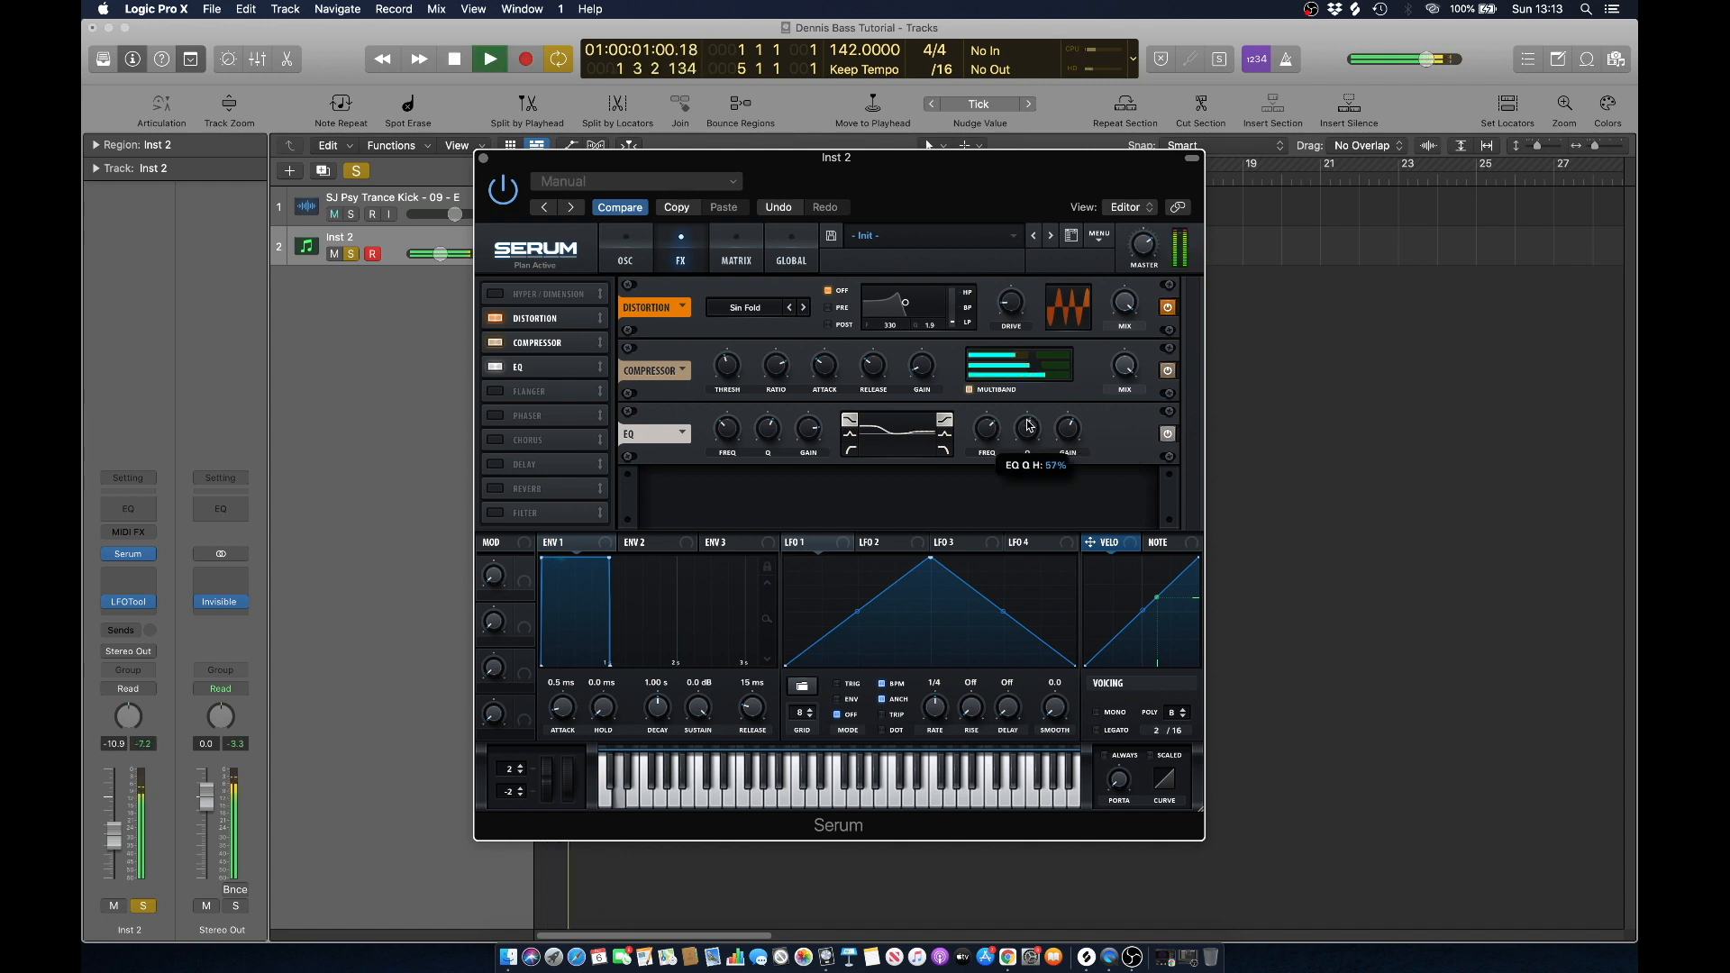
mouse_move(984, 448)
drag(984, 449, 988, 418)
drag(989, 417, 989, 434)
key(space)
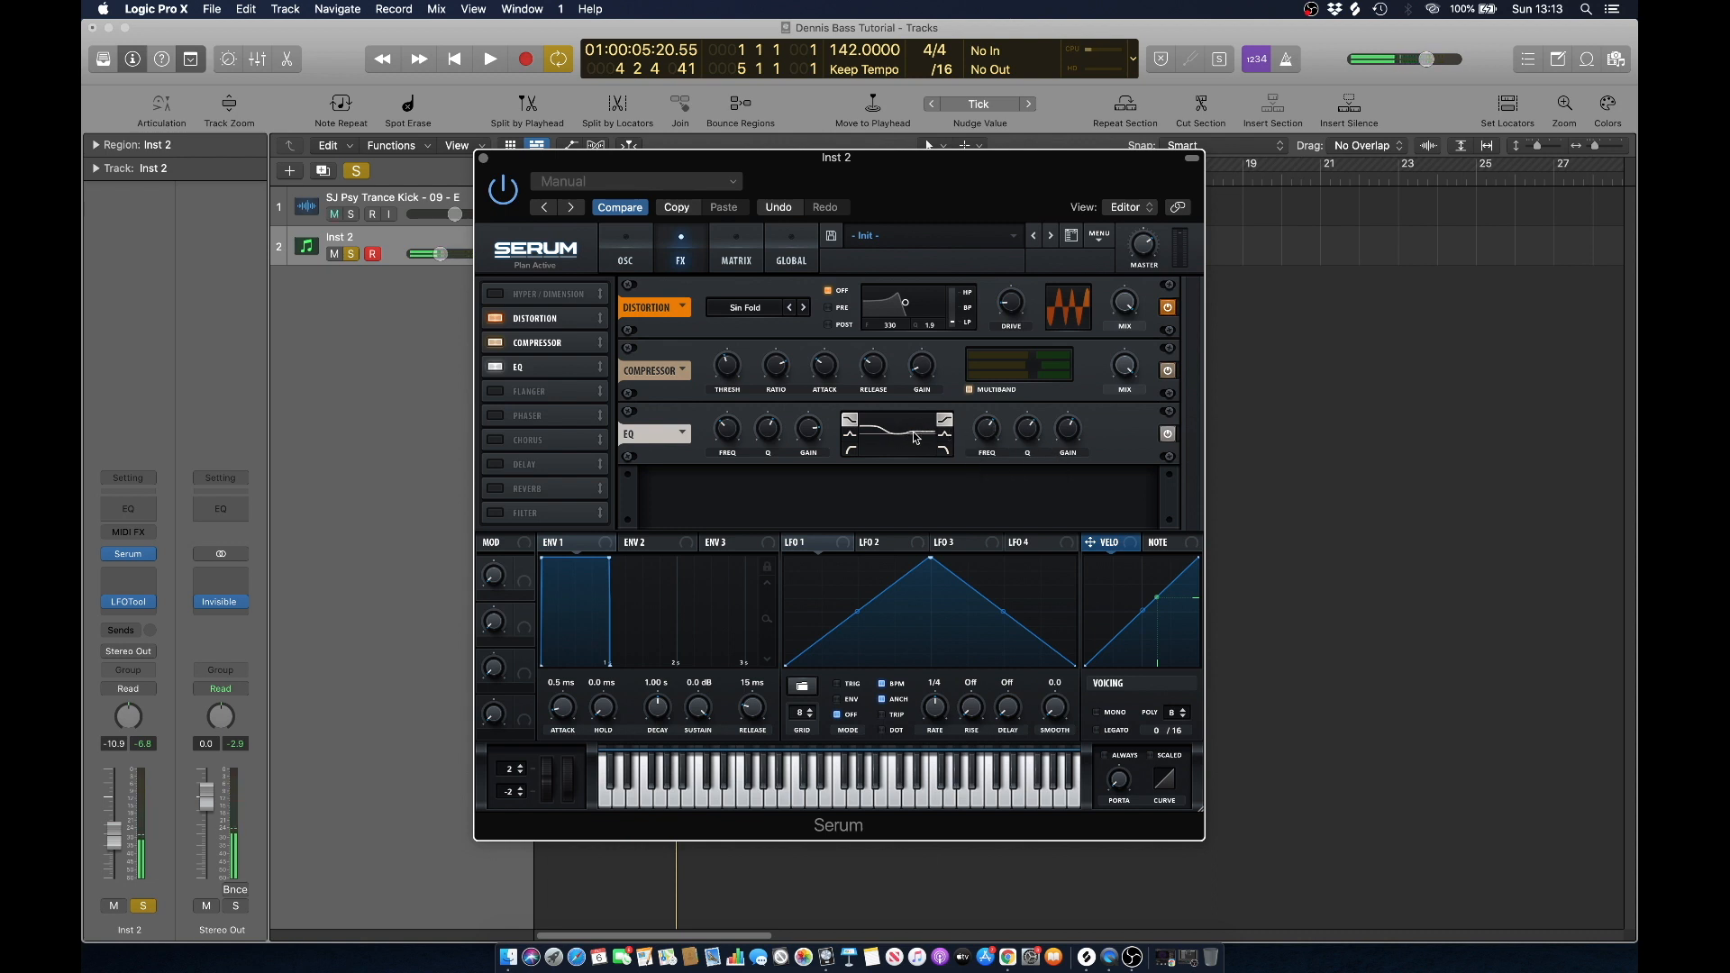
key(space)
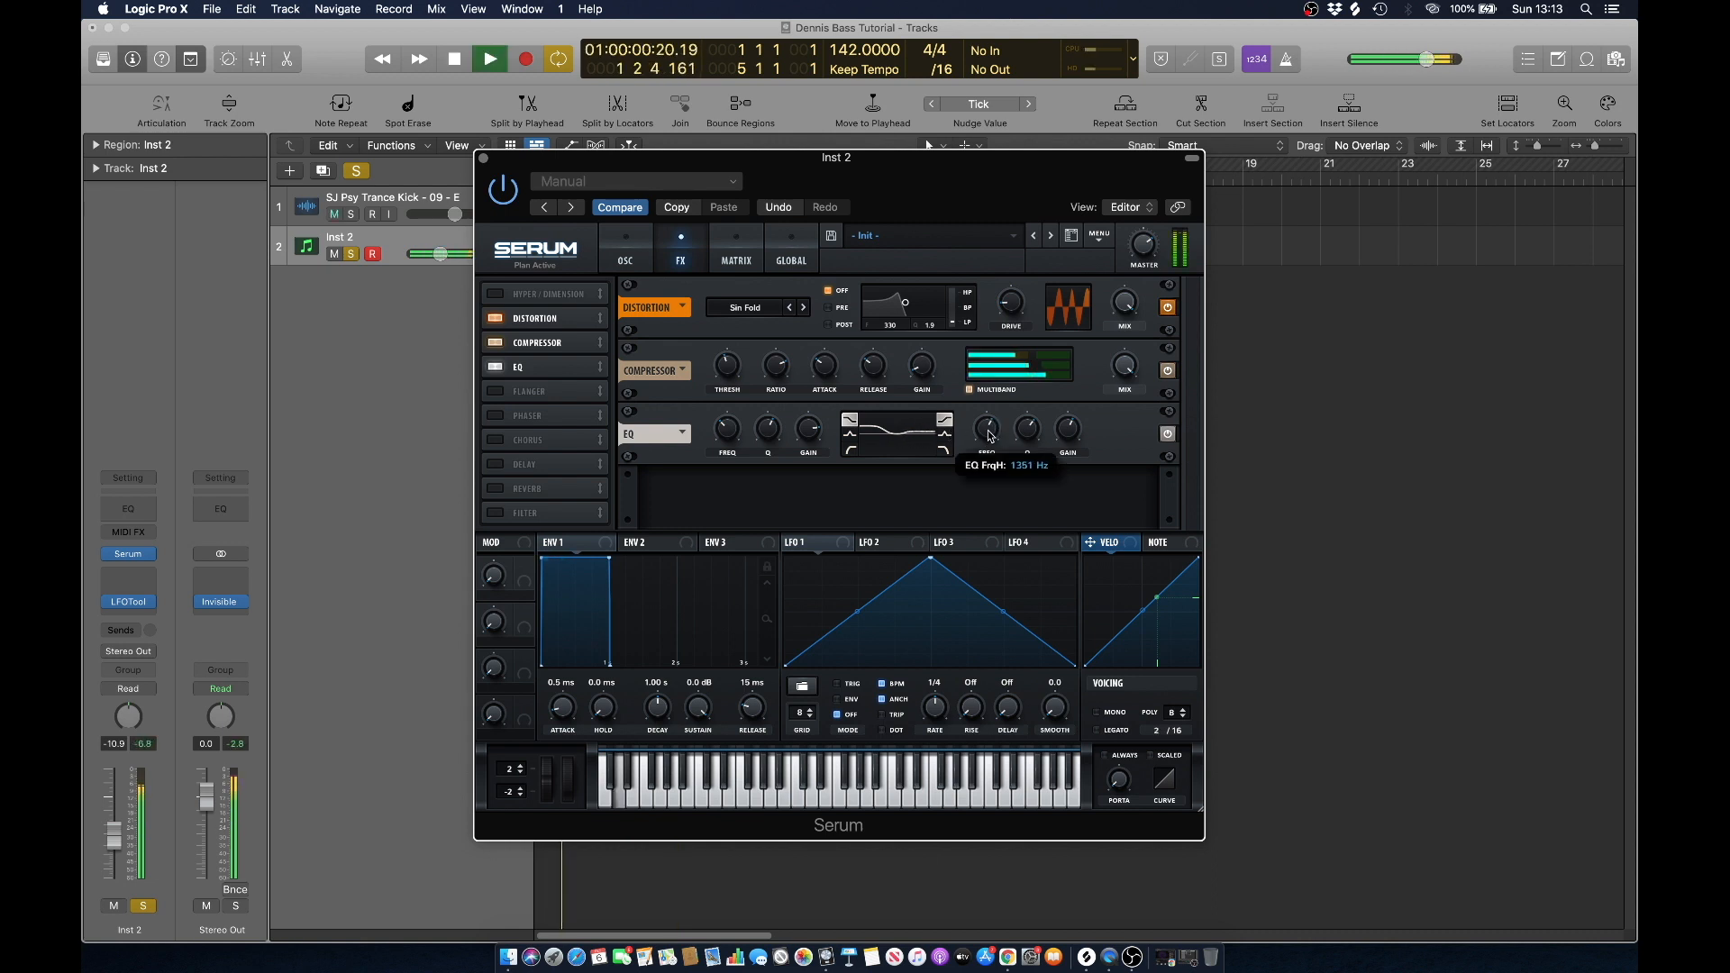
key(space)
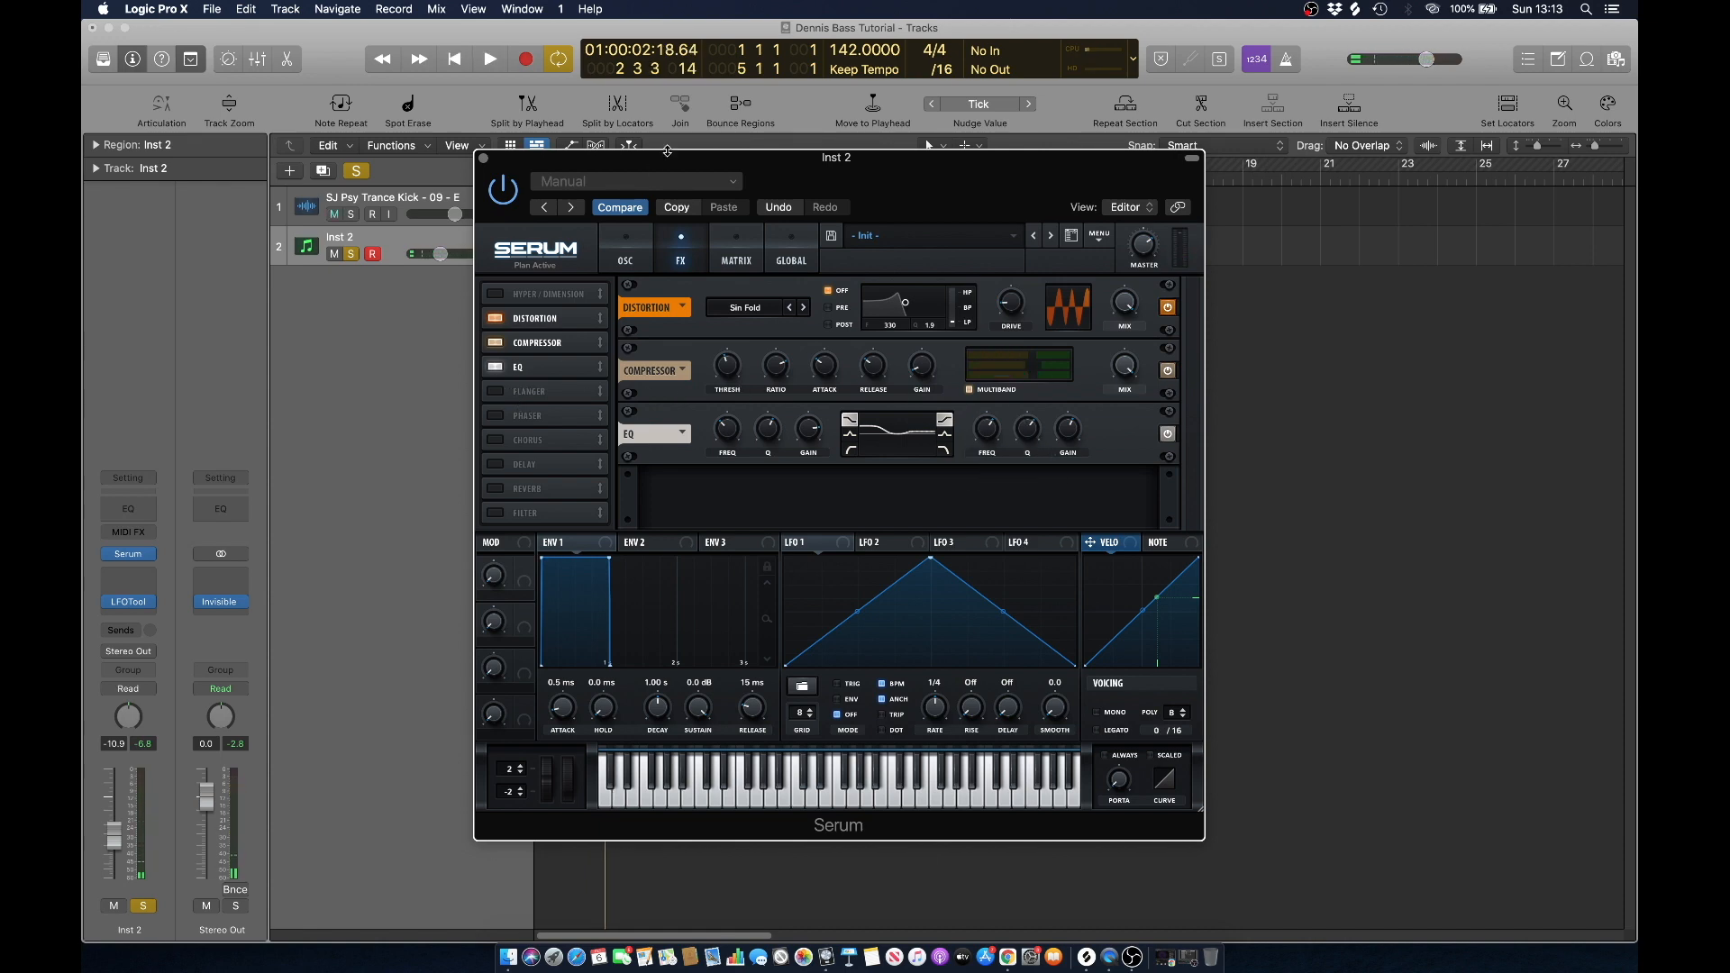
Enable the Filter effect directly after the EQ and set its type to High 12.
drag(672, 160, 731, 152)
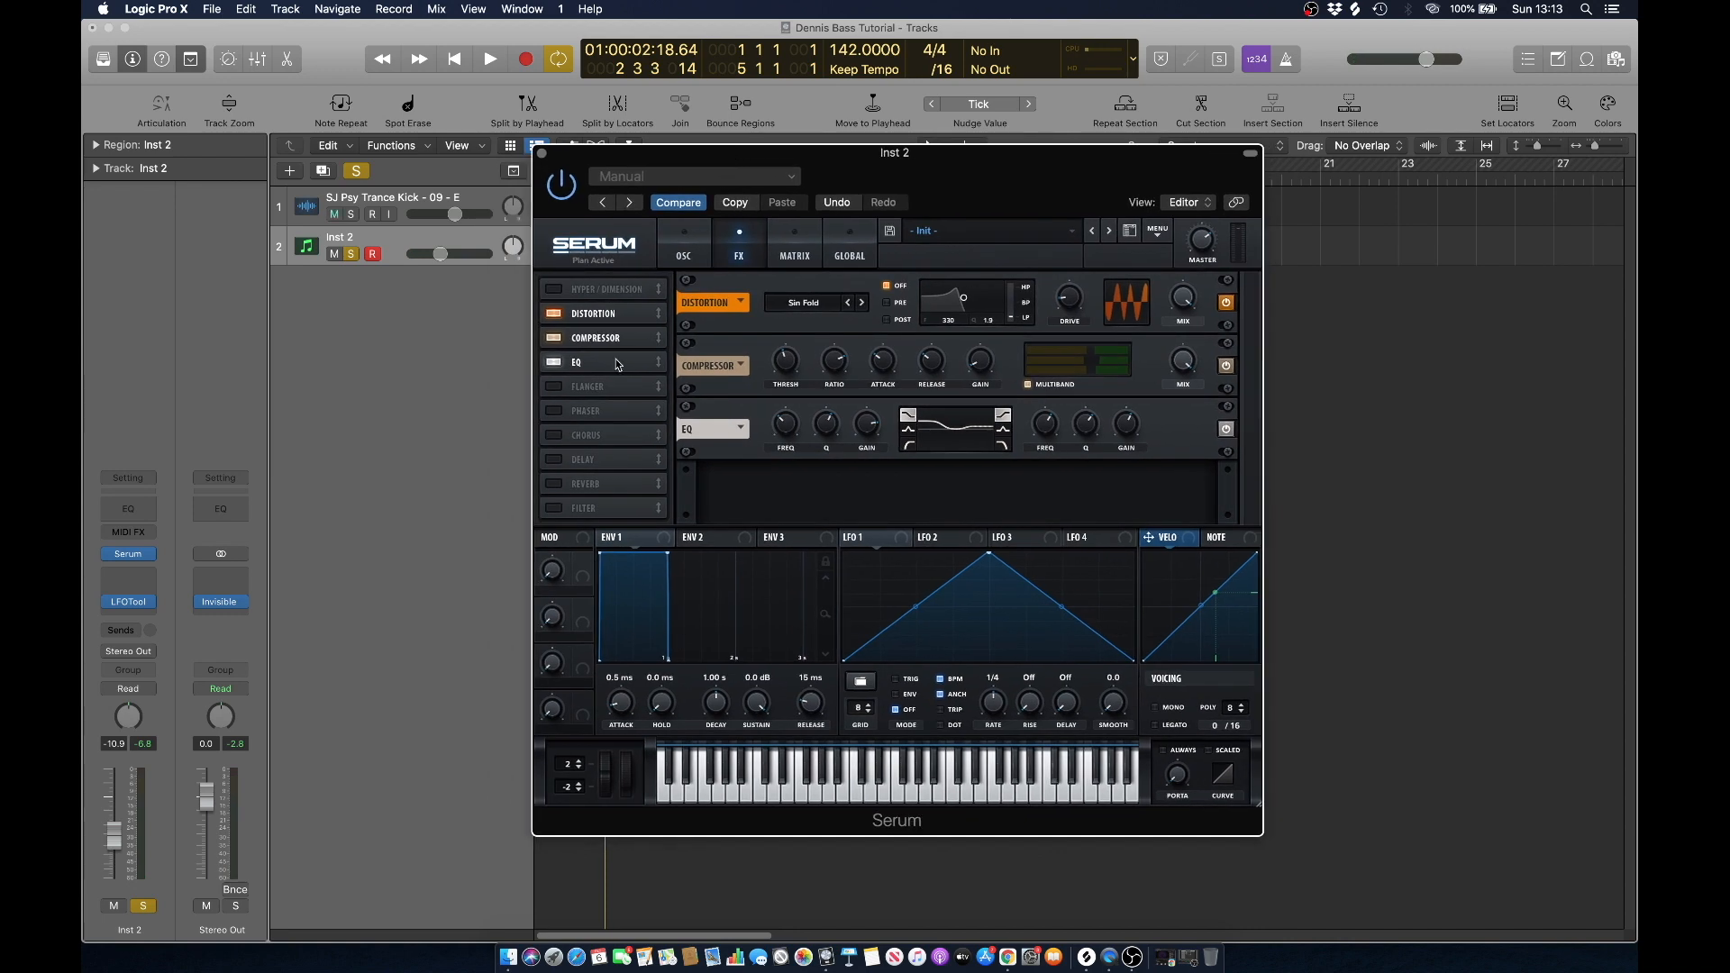
key(space)
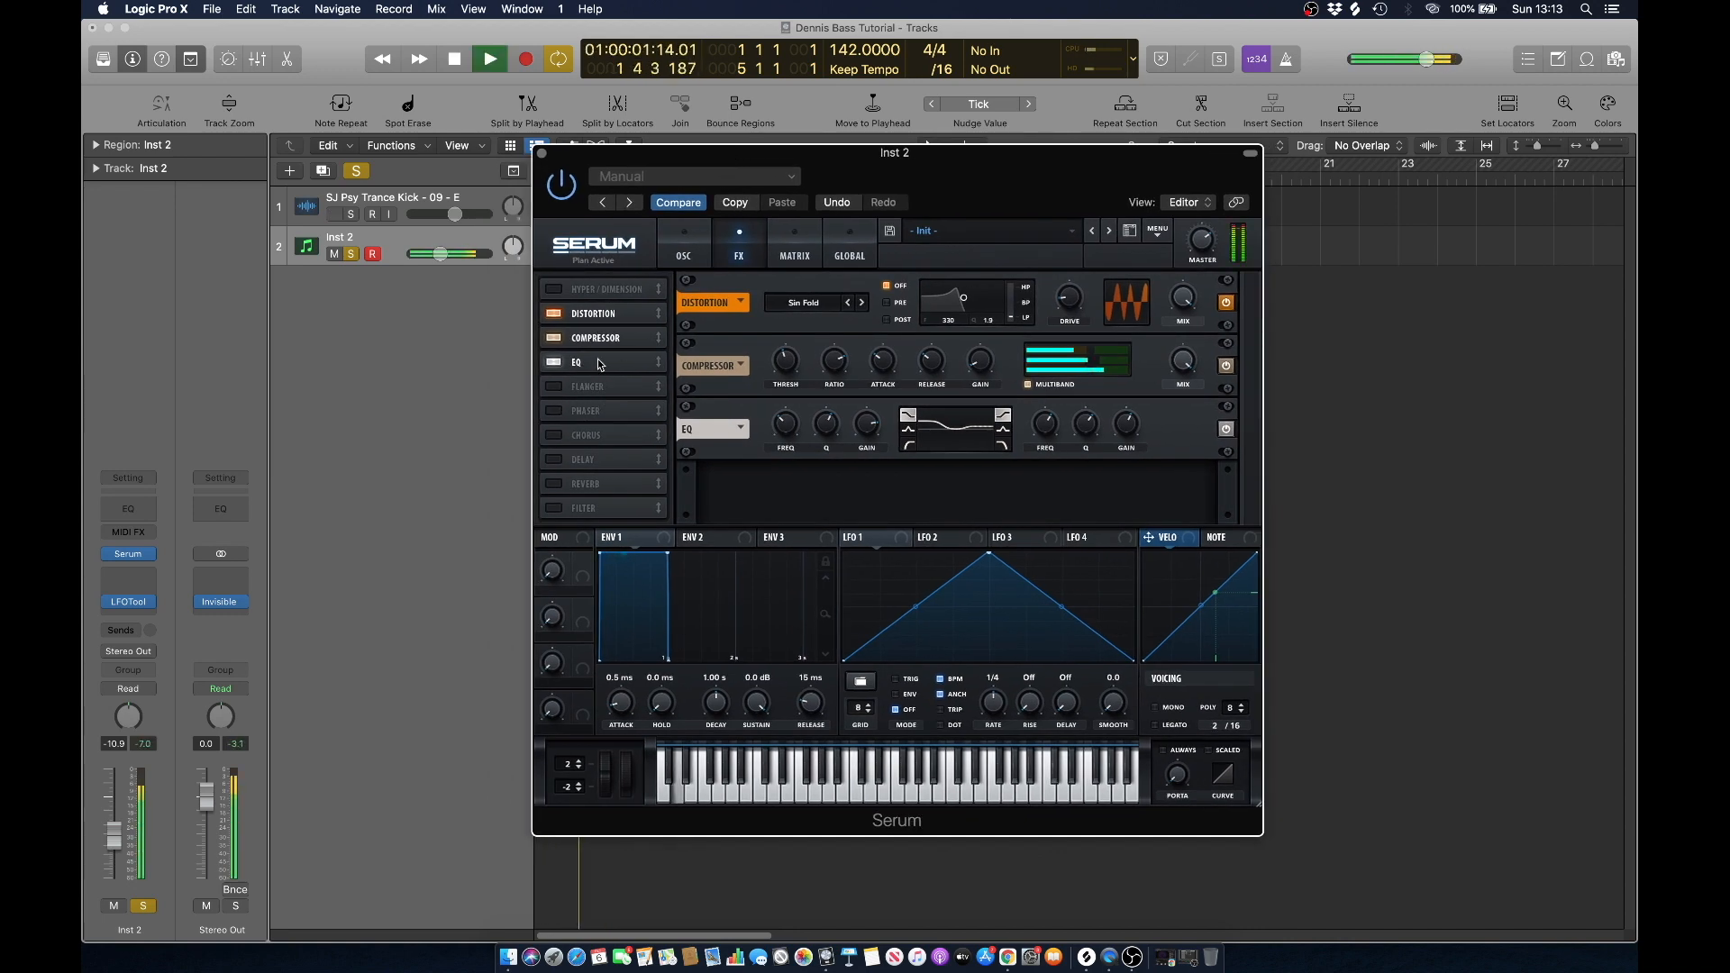
key(space)
click(566, 510)
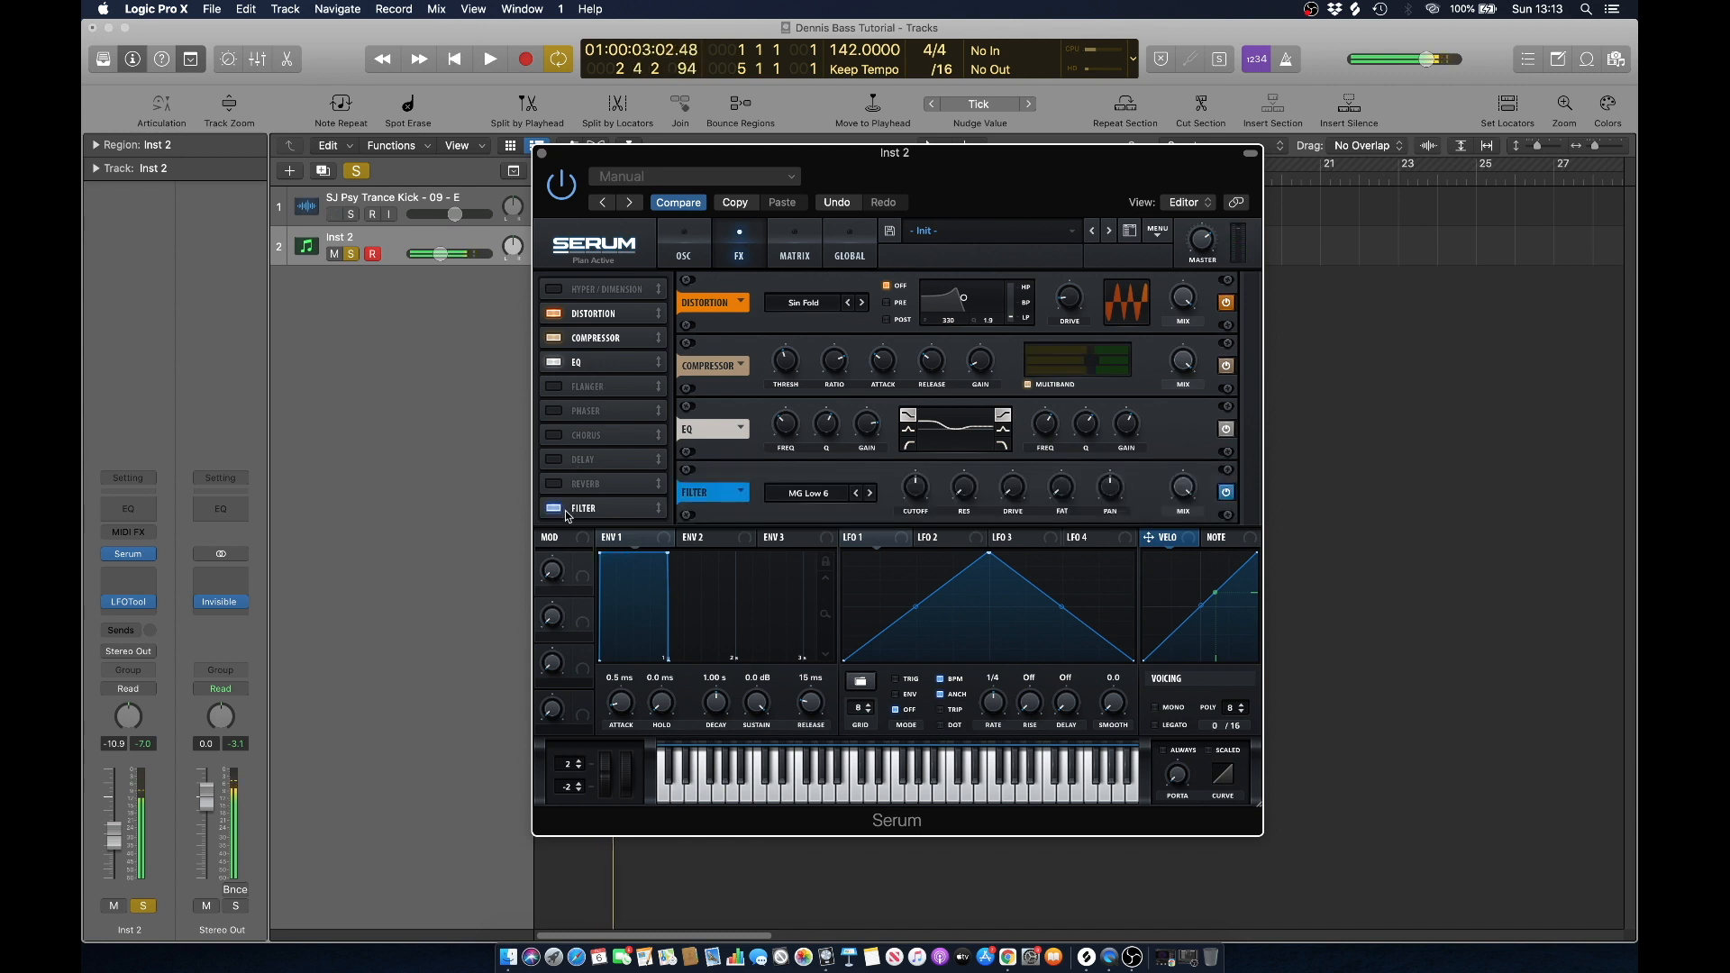
drag(593, 511, 593, 394)
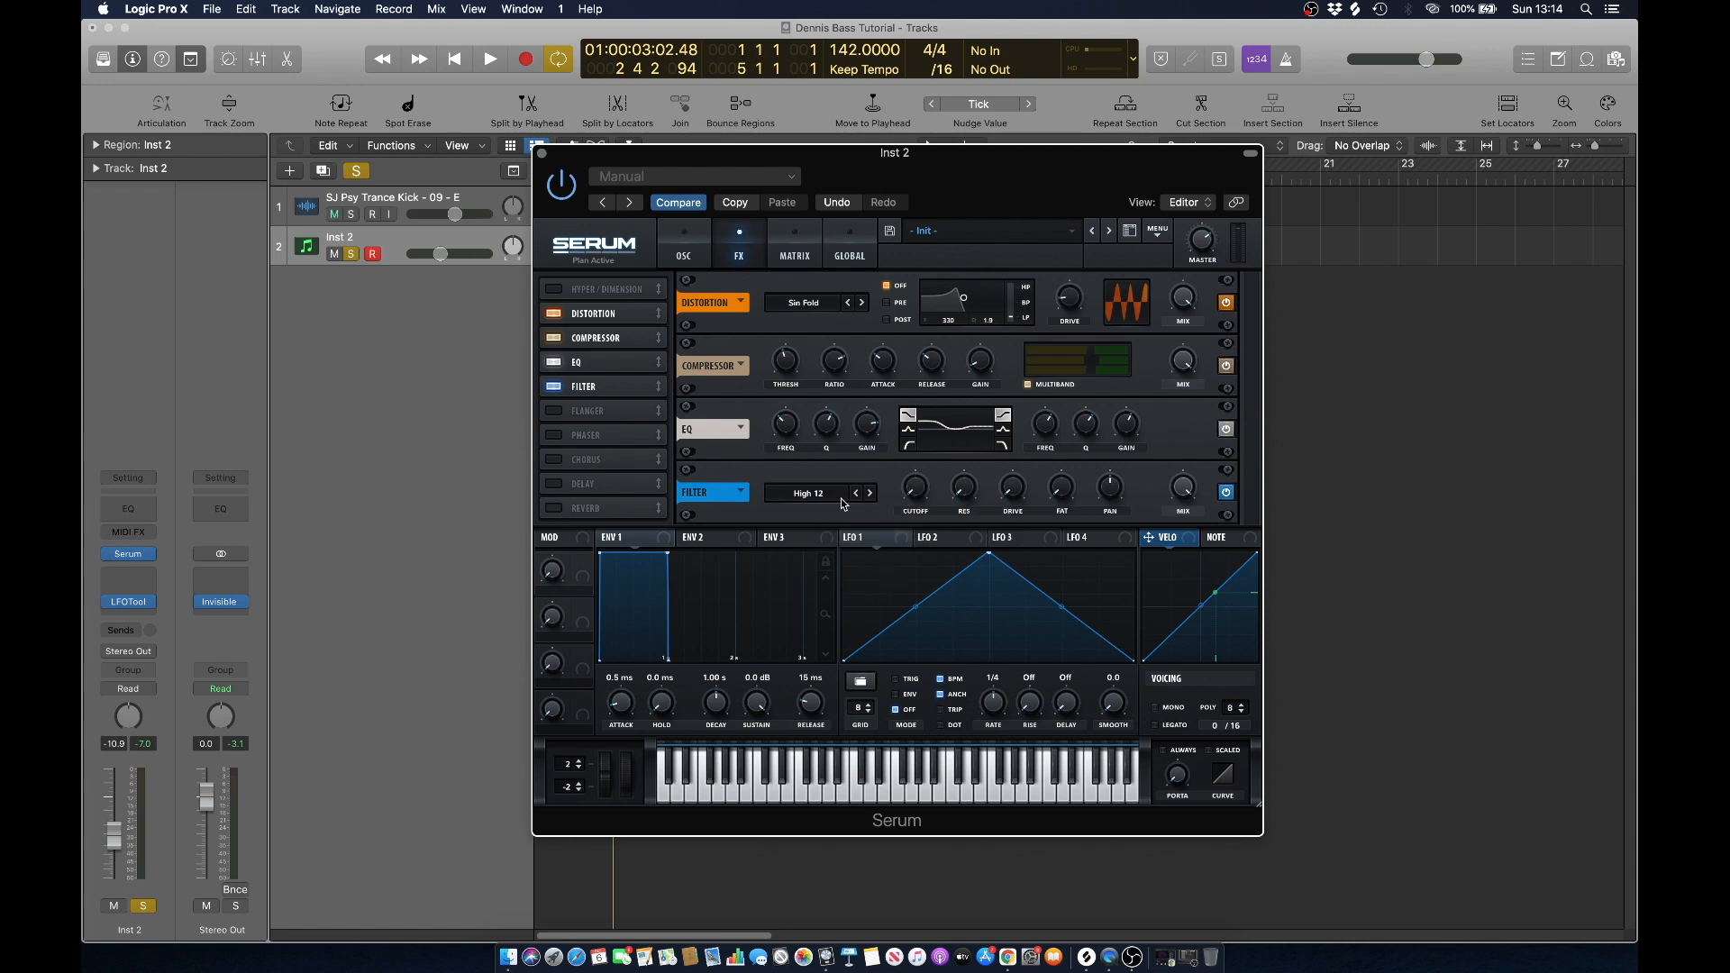
Bypass and re-enable the Filter effect during playback to compare the bass with and without it.
key(space)
click(553, 387)
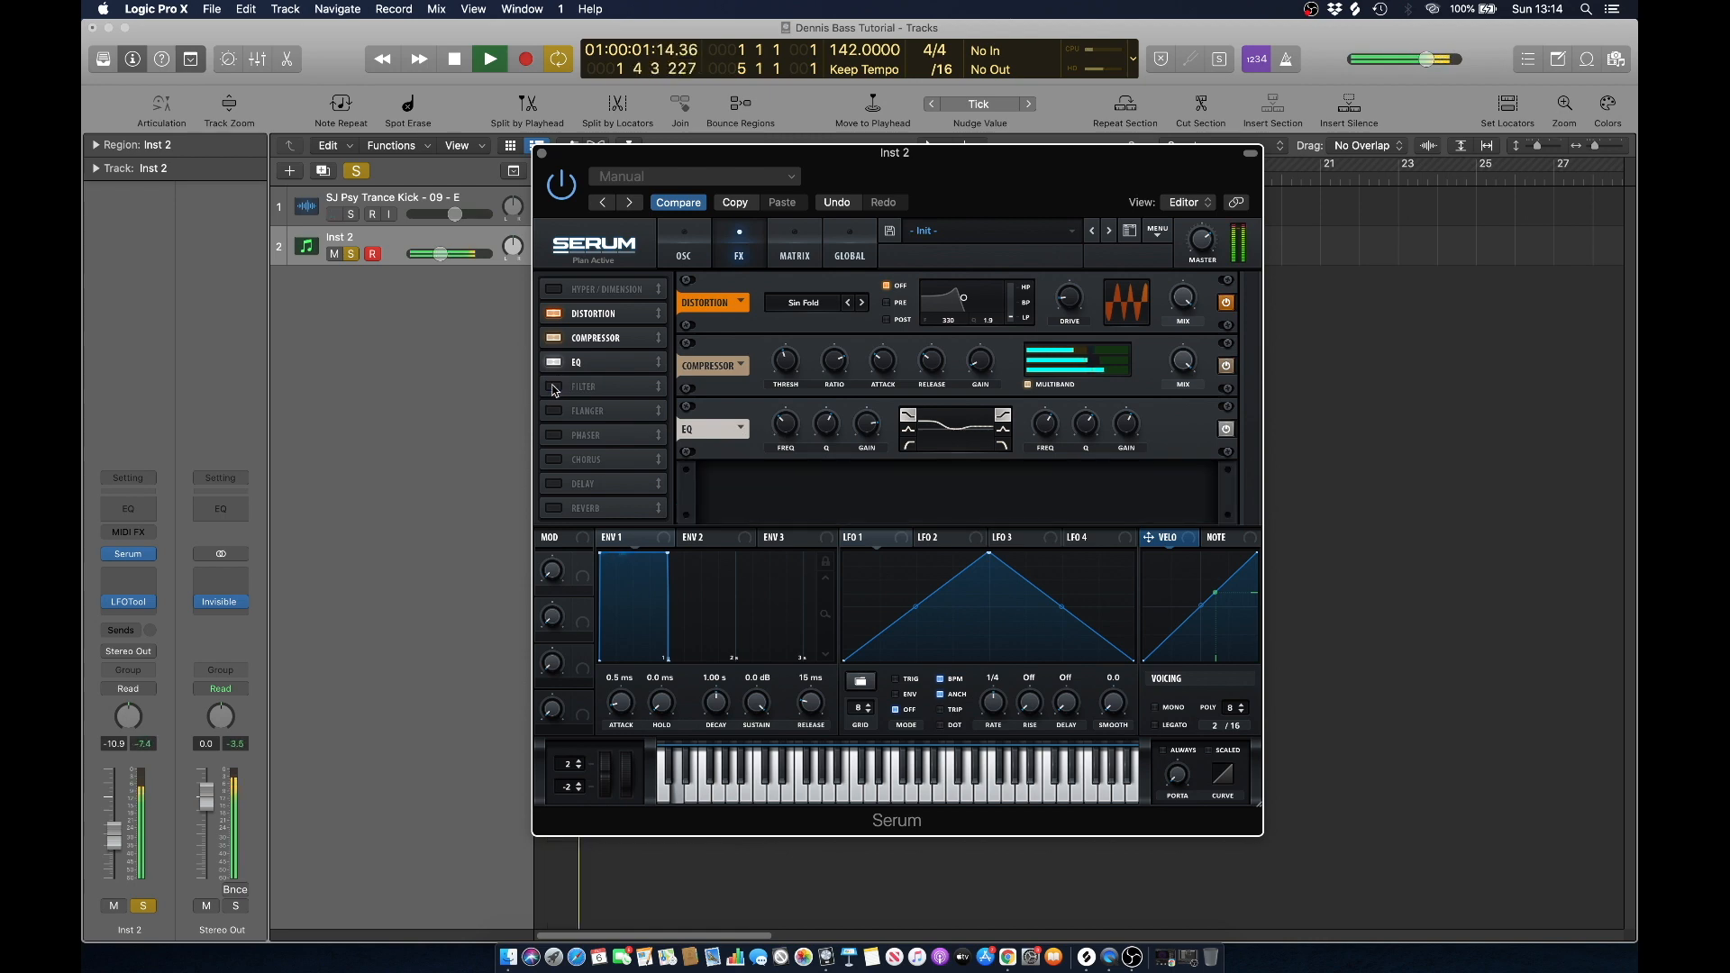
key(space)
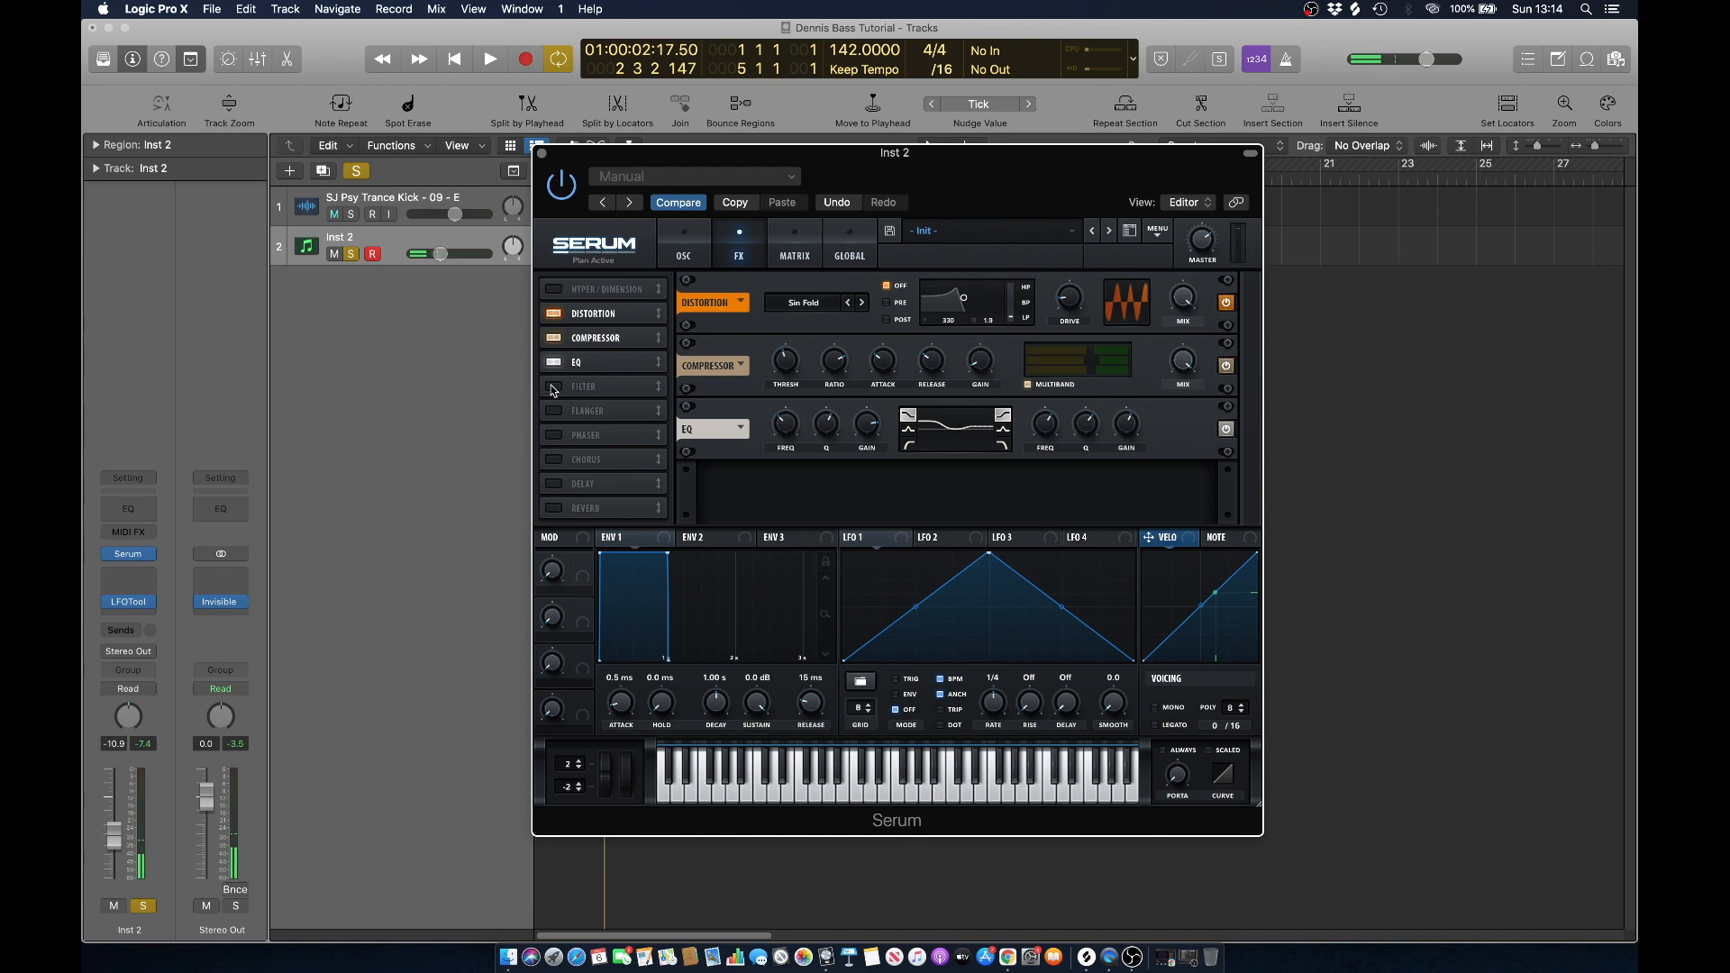
key(space)
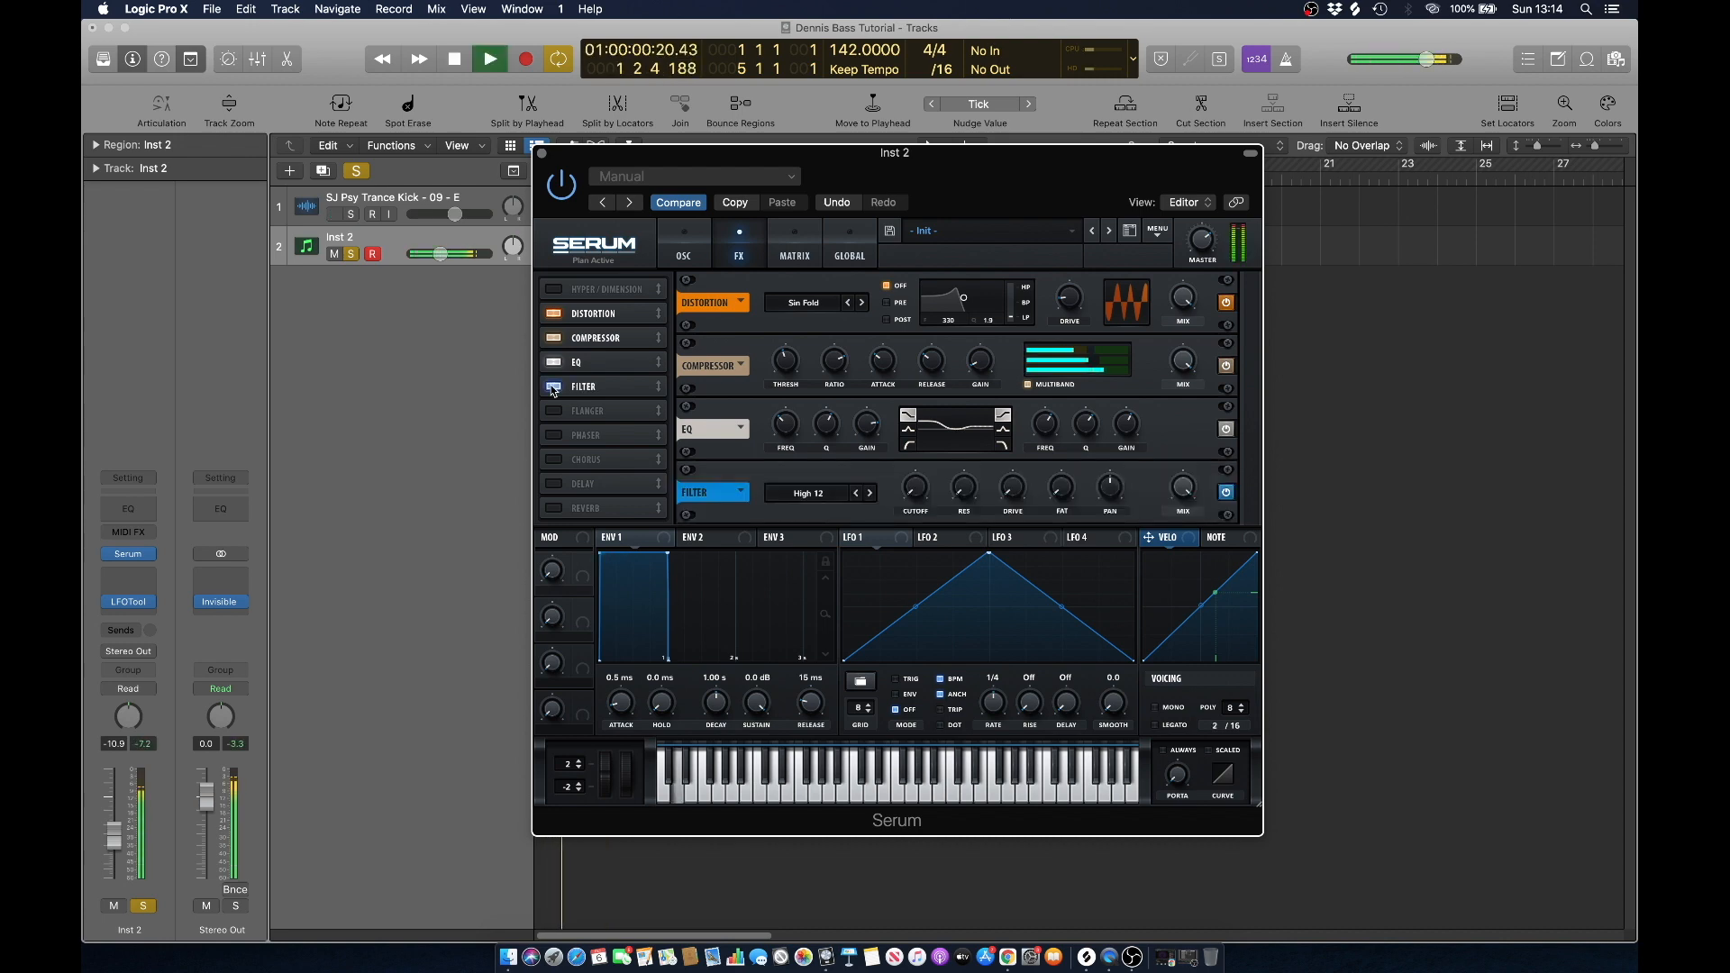
click(553, 388)
key(space)
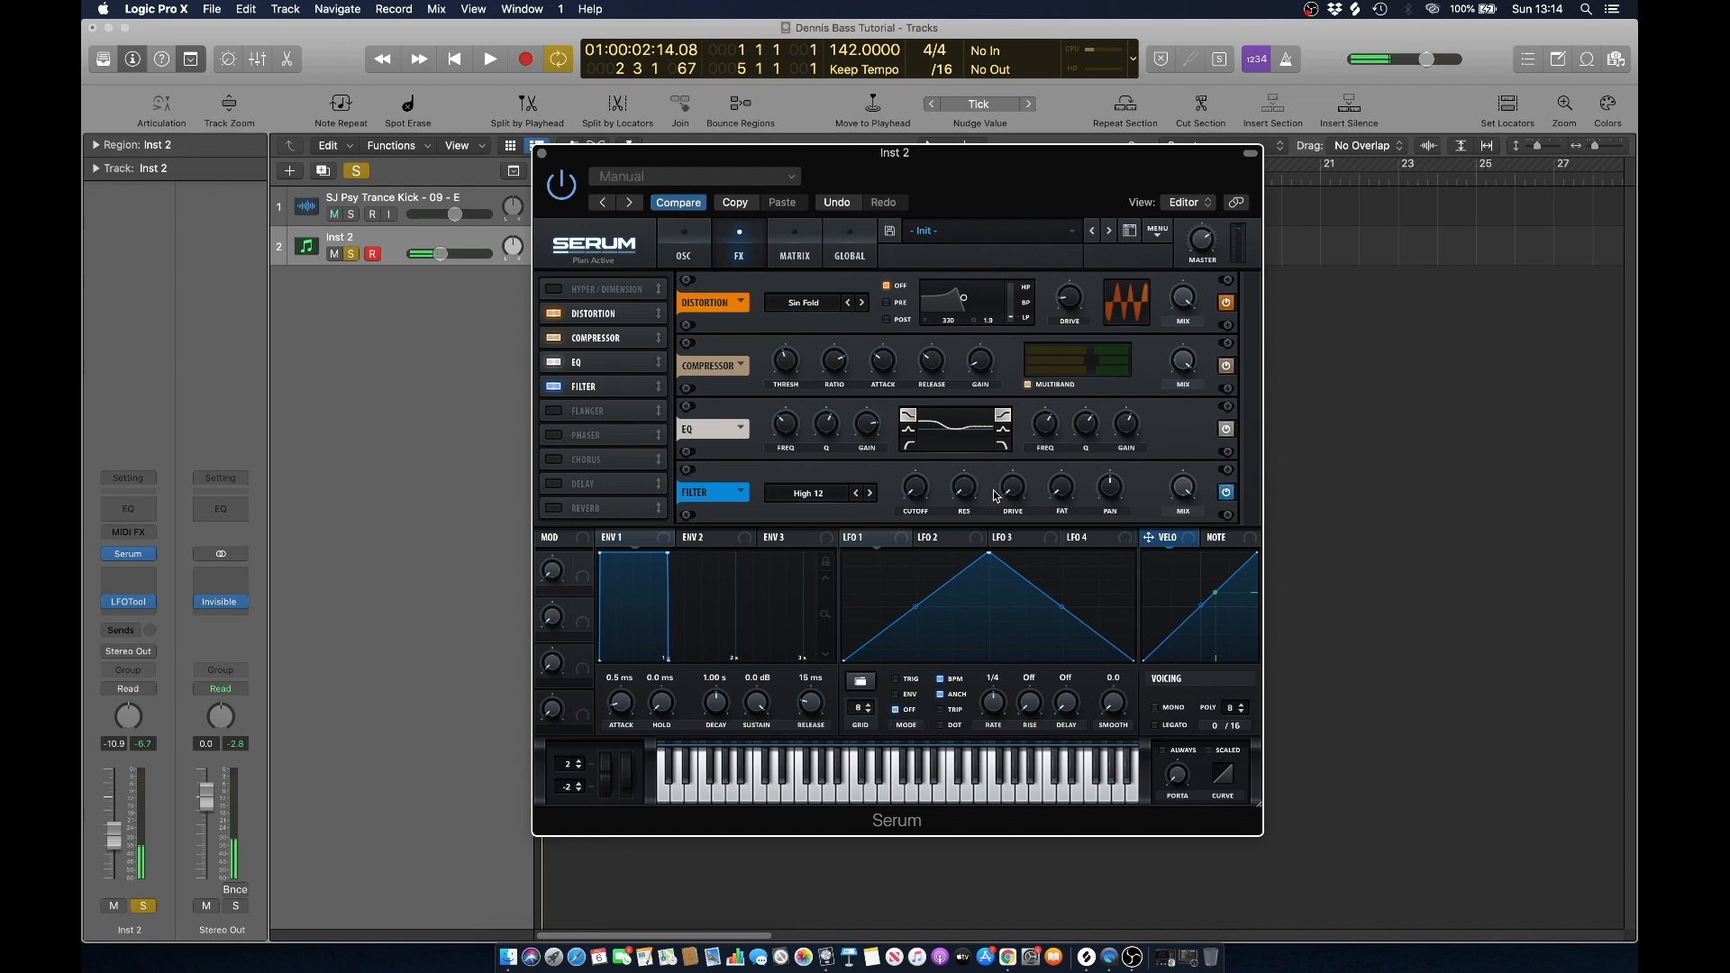
key(space)
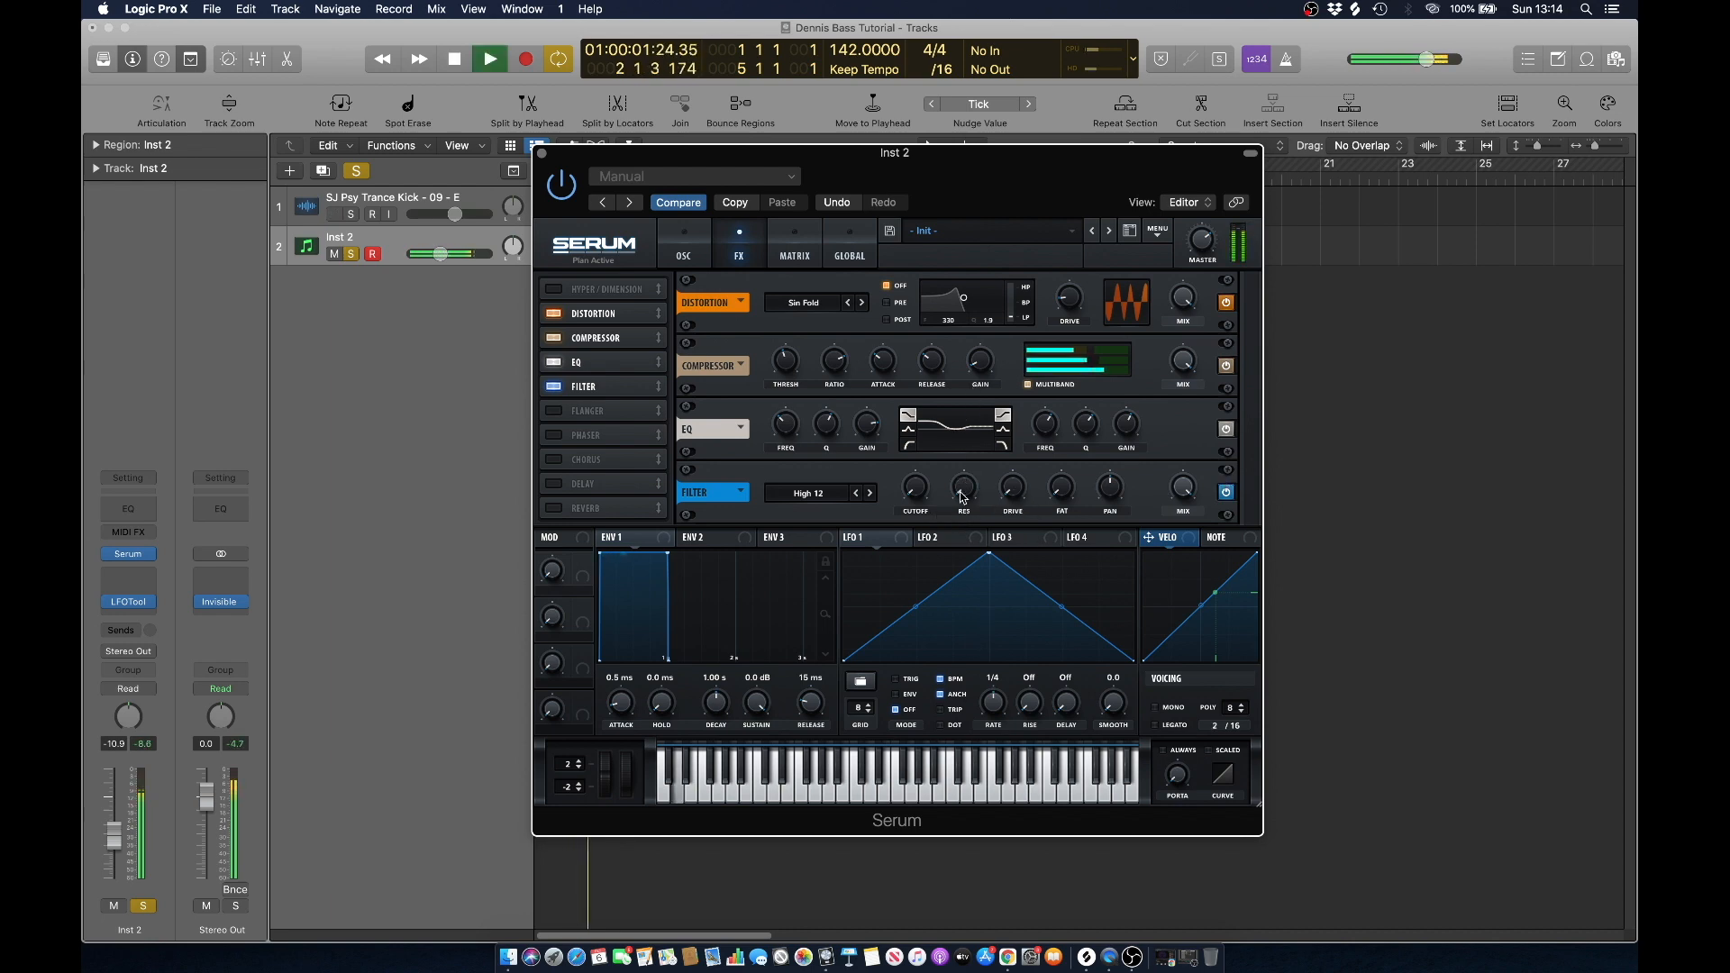
key(space)
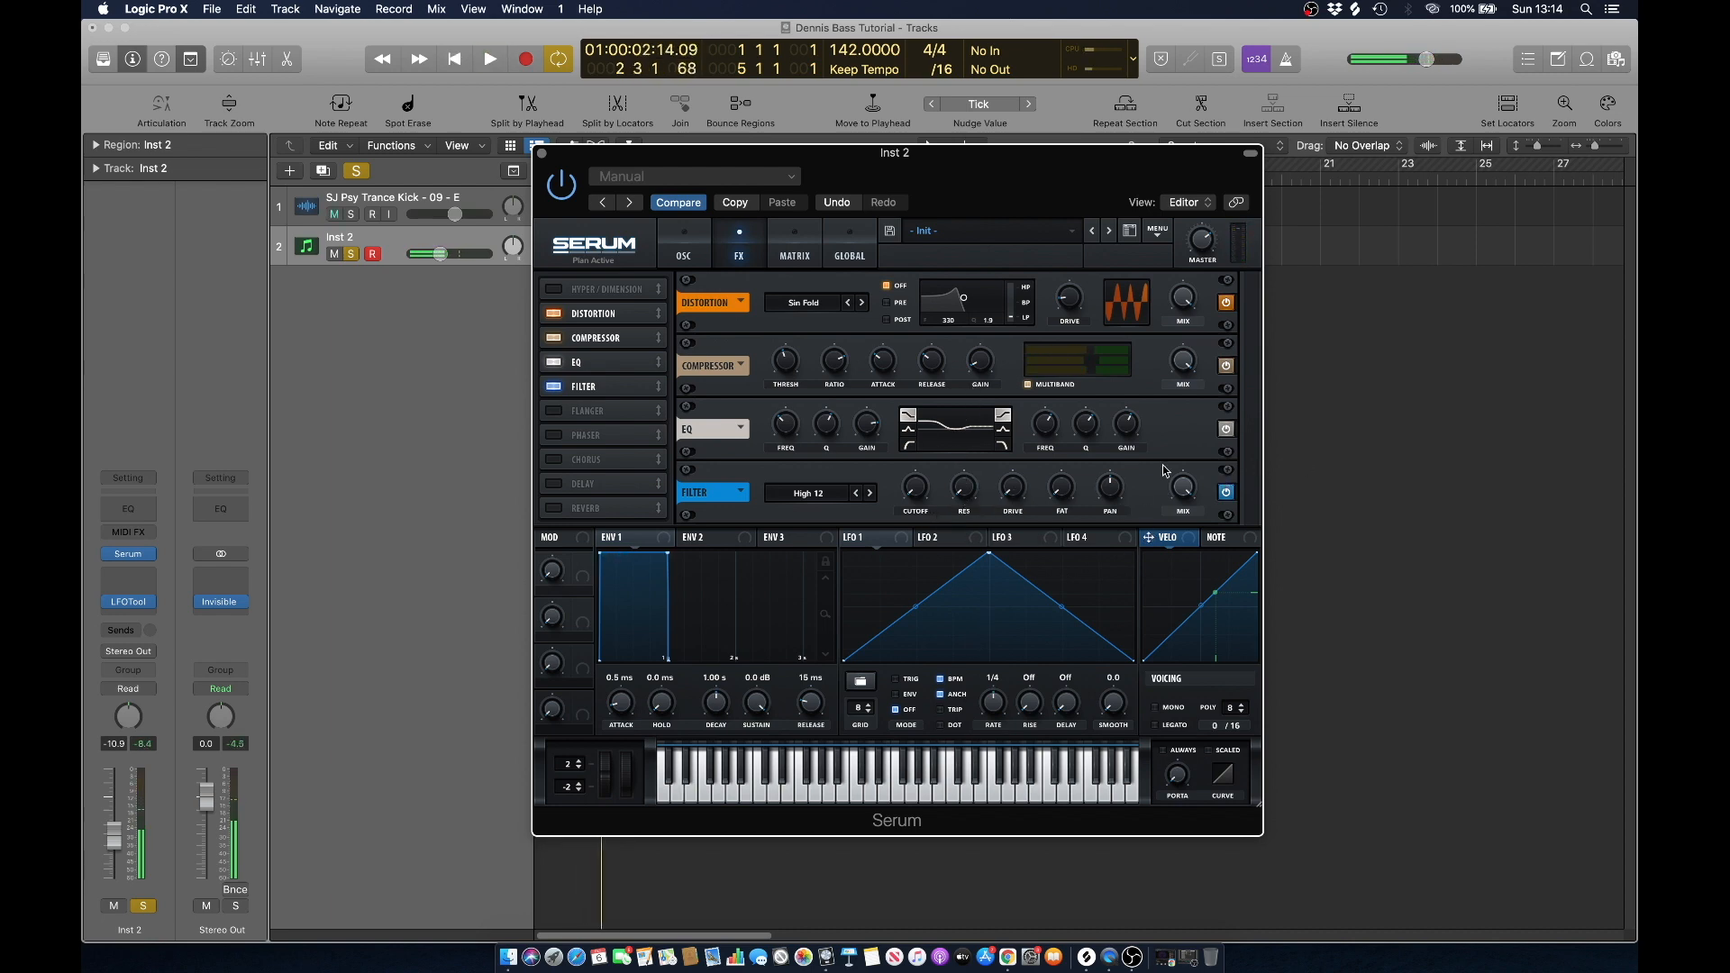
key(space)
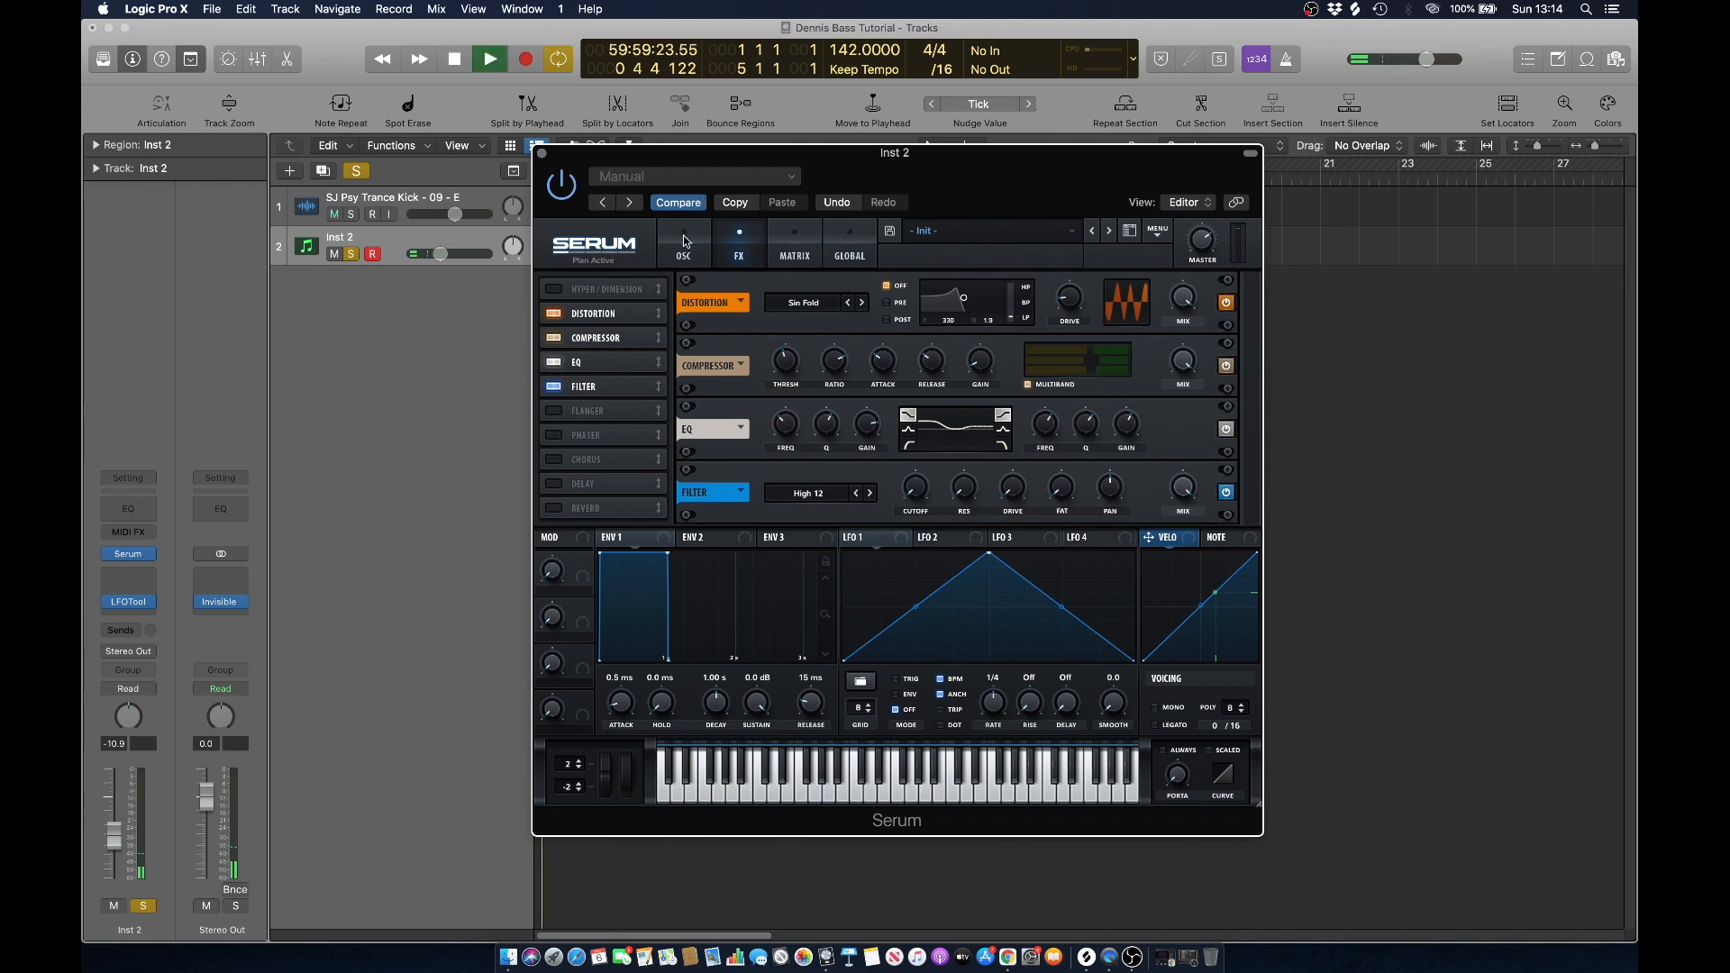
key(space)
Return Serum to its oscillator view and close the plug-in window.
click(683, 241)
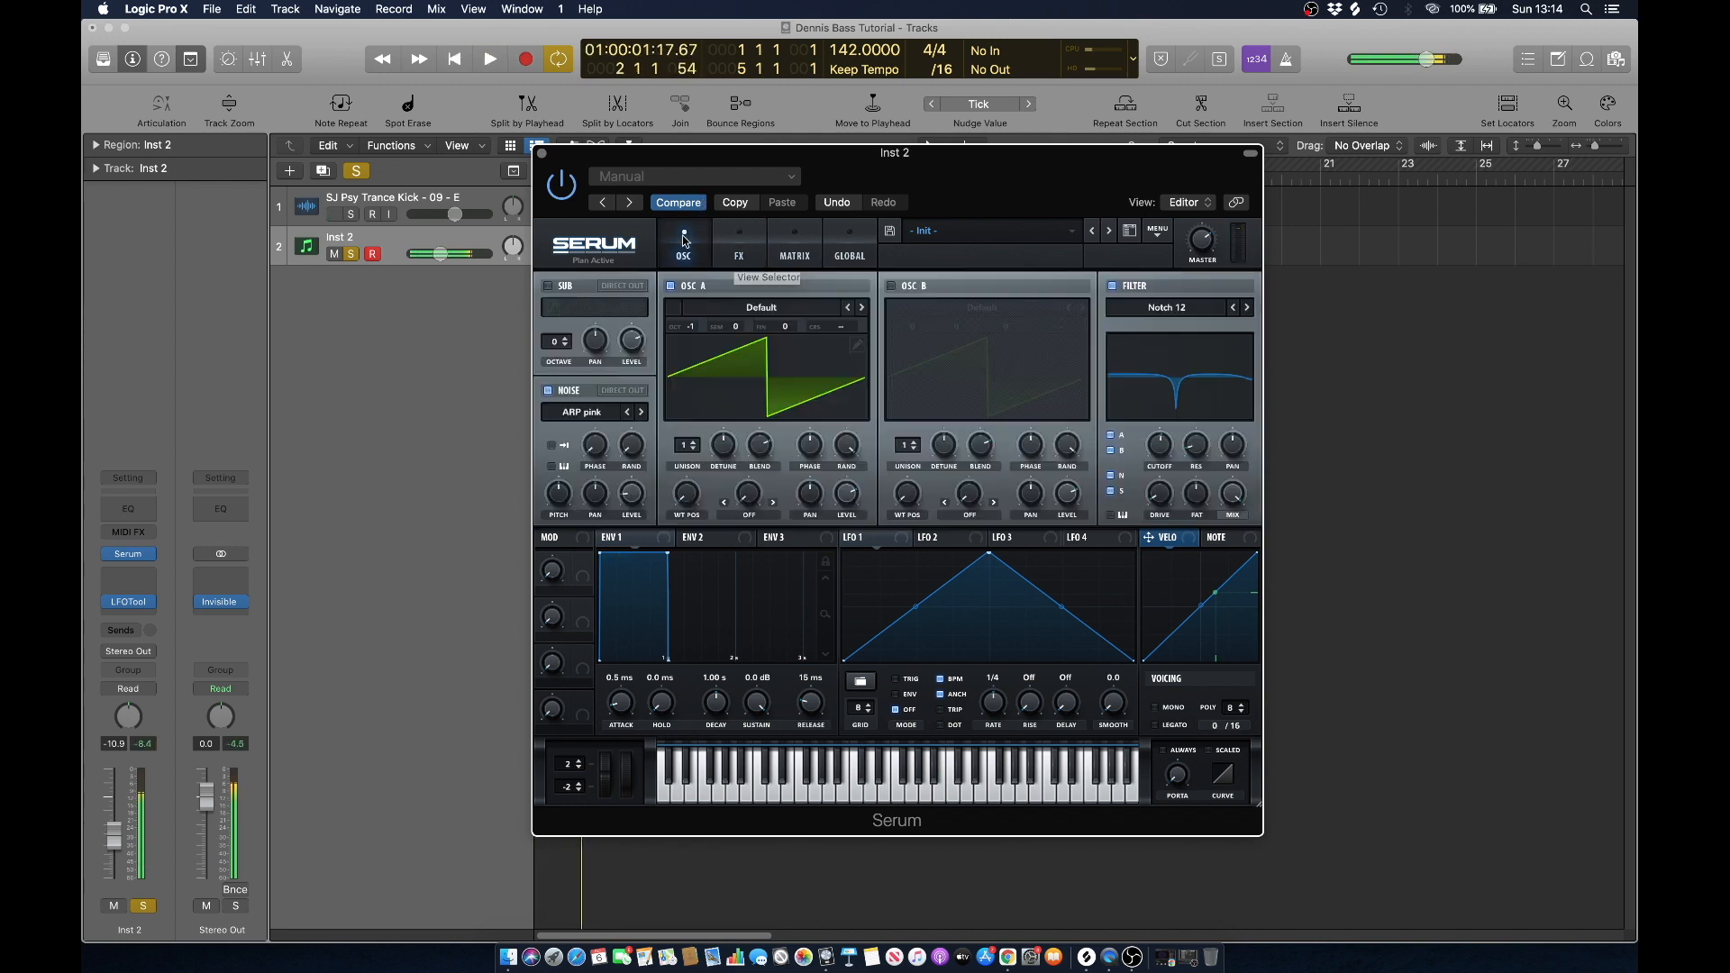
click(544, 154)
click(835, 264)
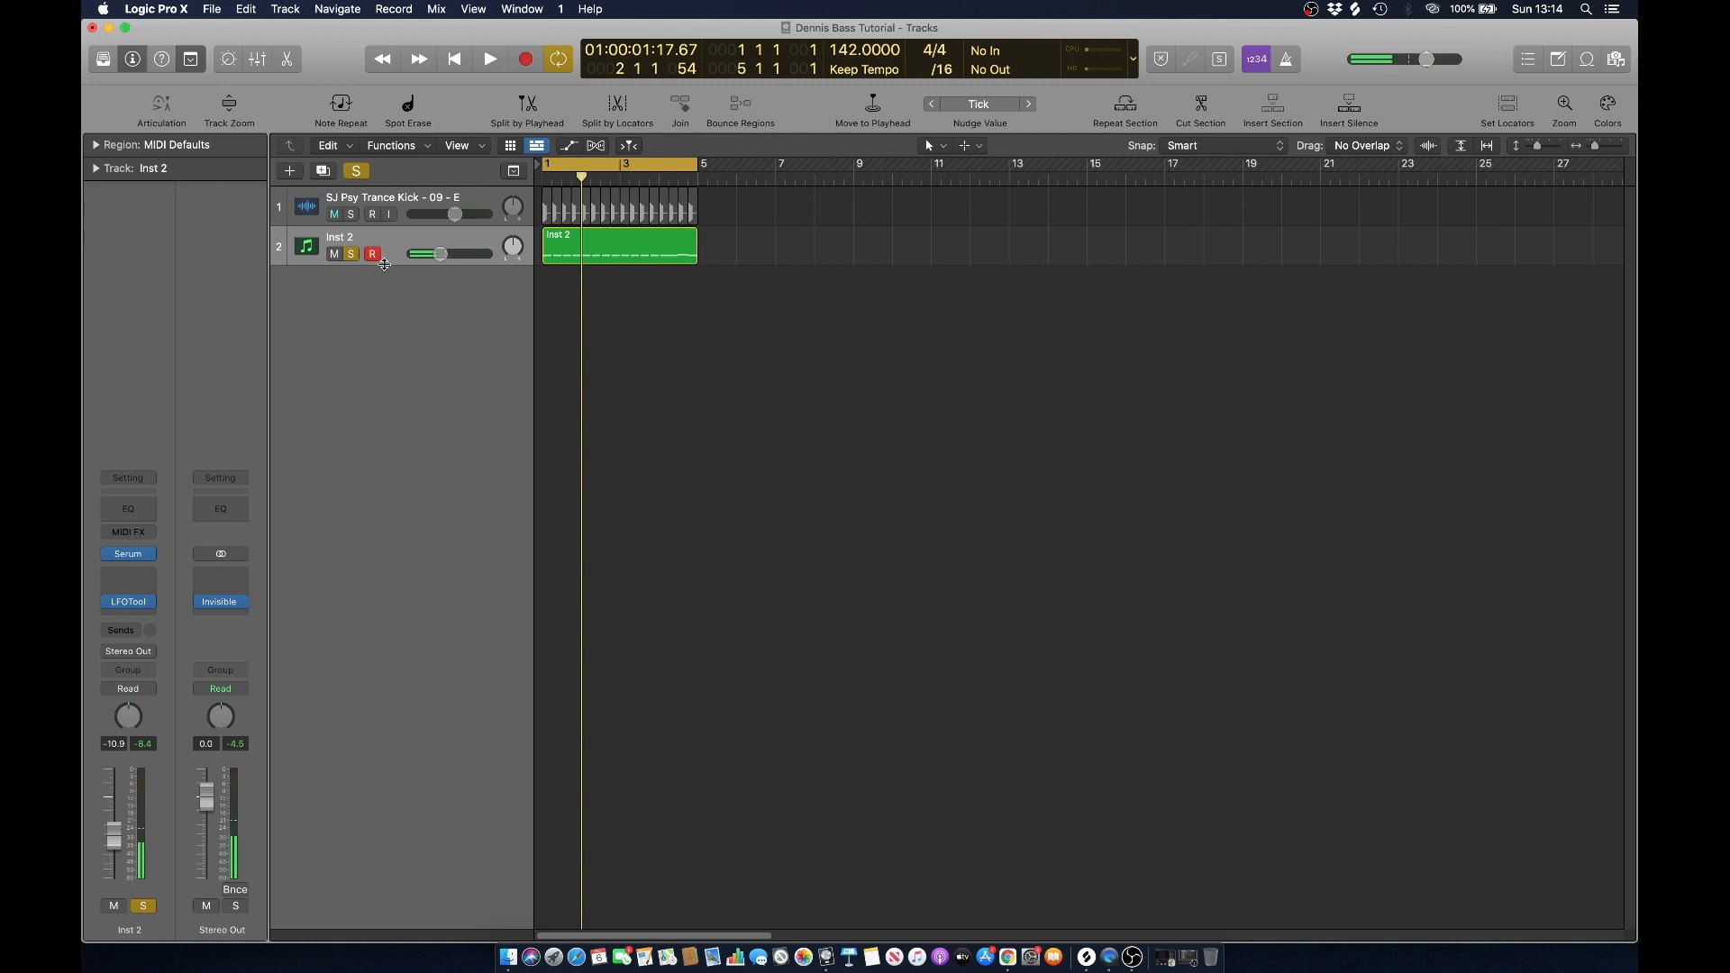
Unsolo the Inst 2 track to hear the bass together with the kick, then solo it again.
click(351, 254)
key(space)
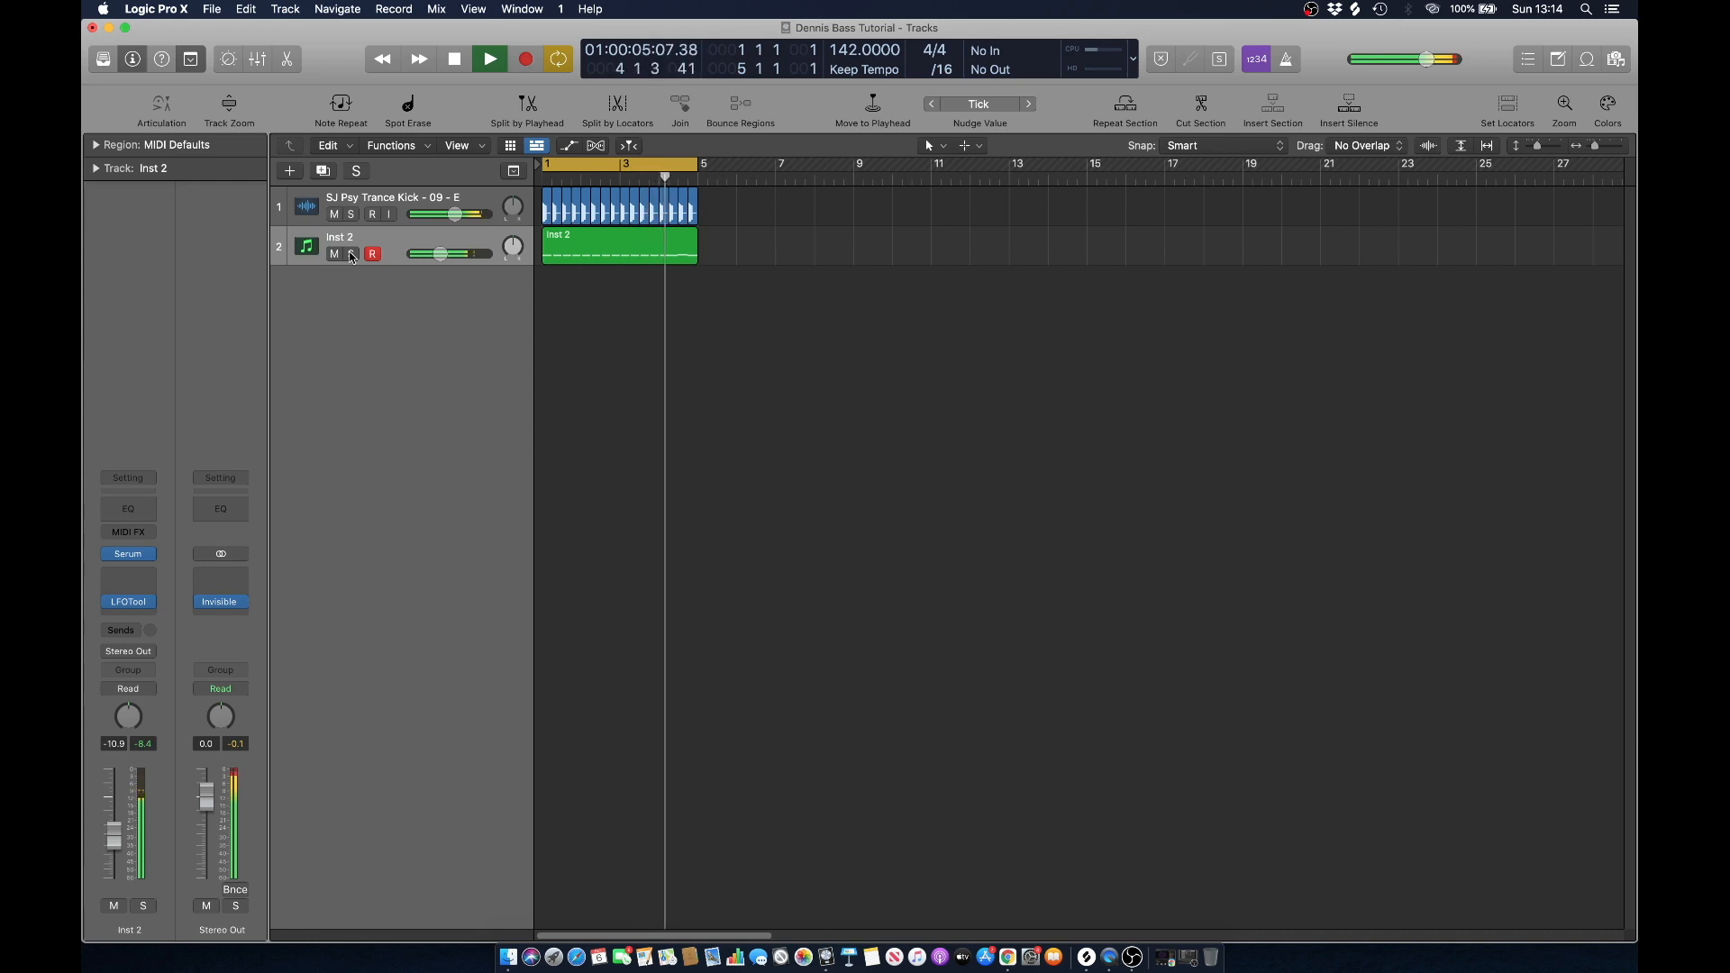
key(space)
click(351, 254)
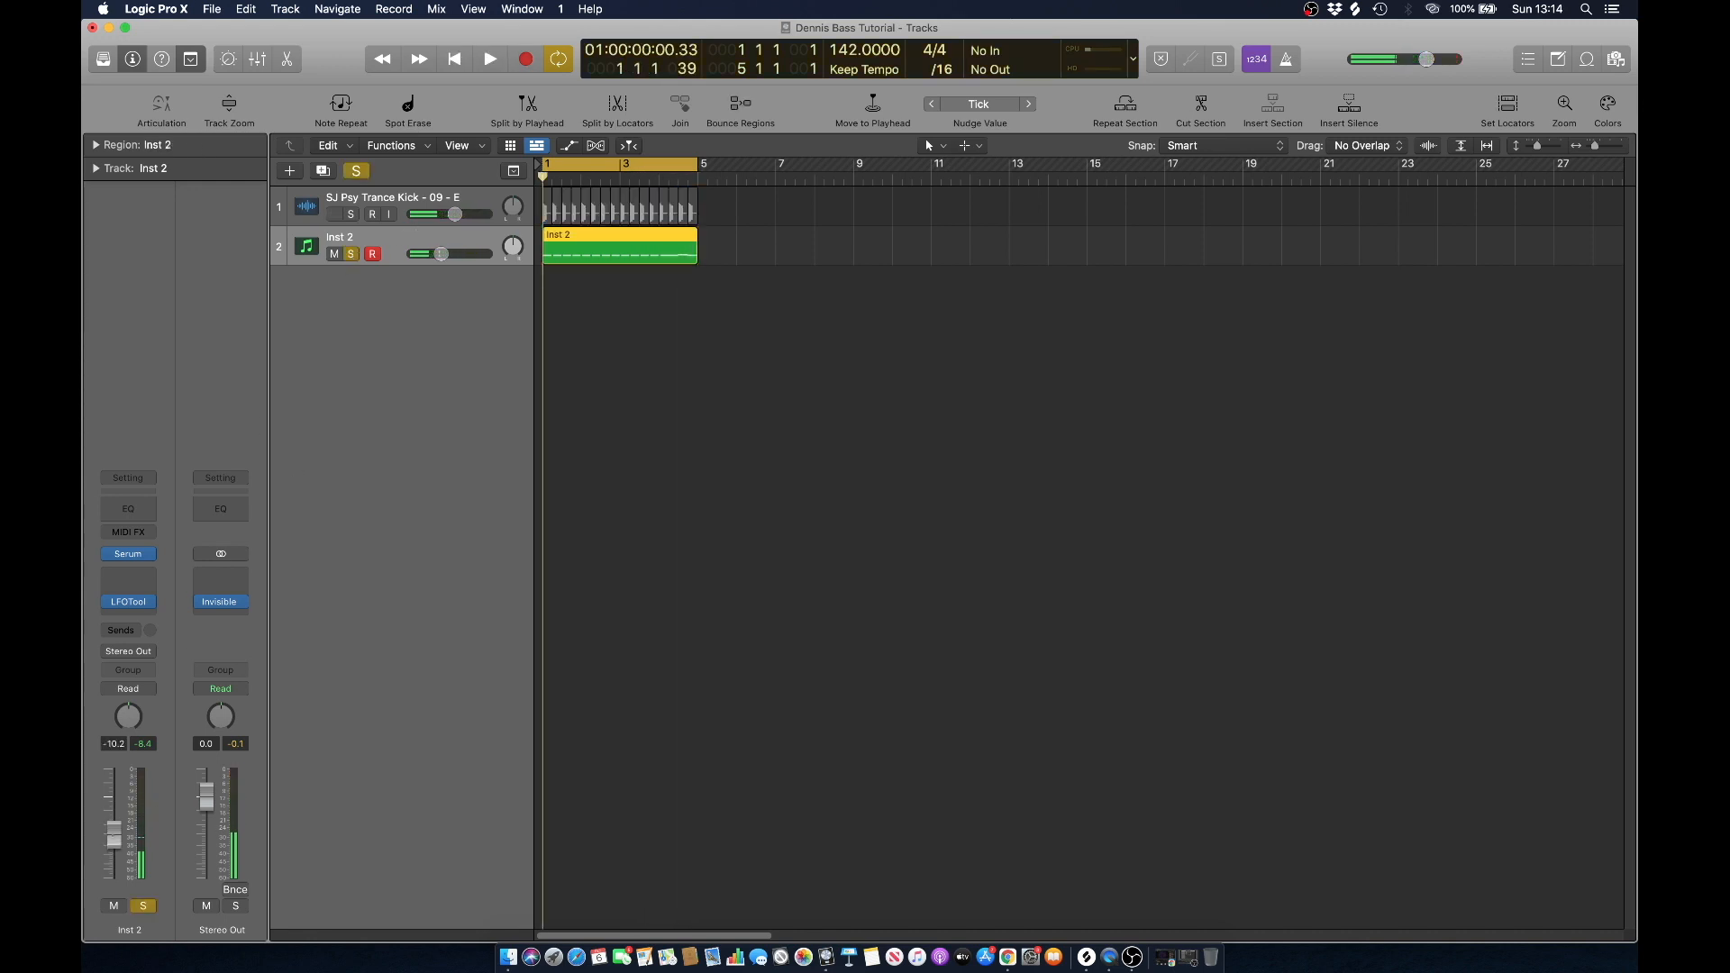
Add a Channel EQ to the Inst 2 track with its default flat curve and close the plug-in window.
click(717, 511)
click(392, 233)
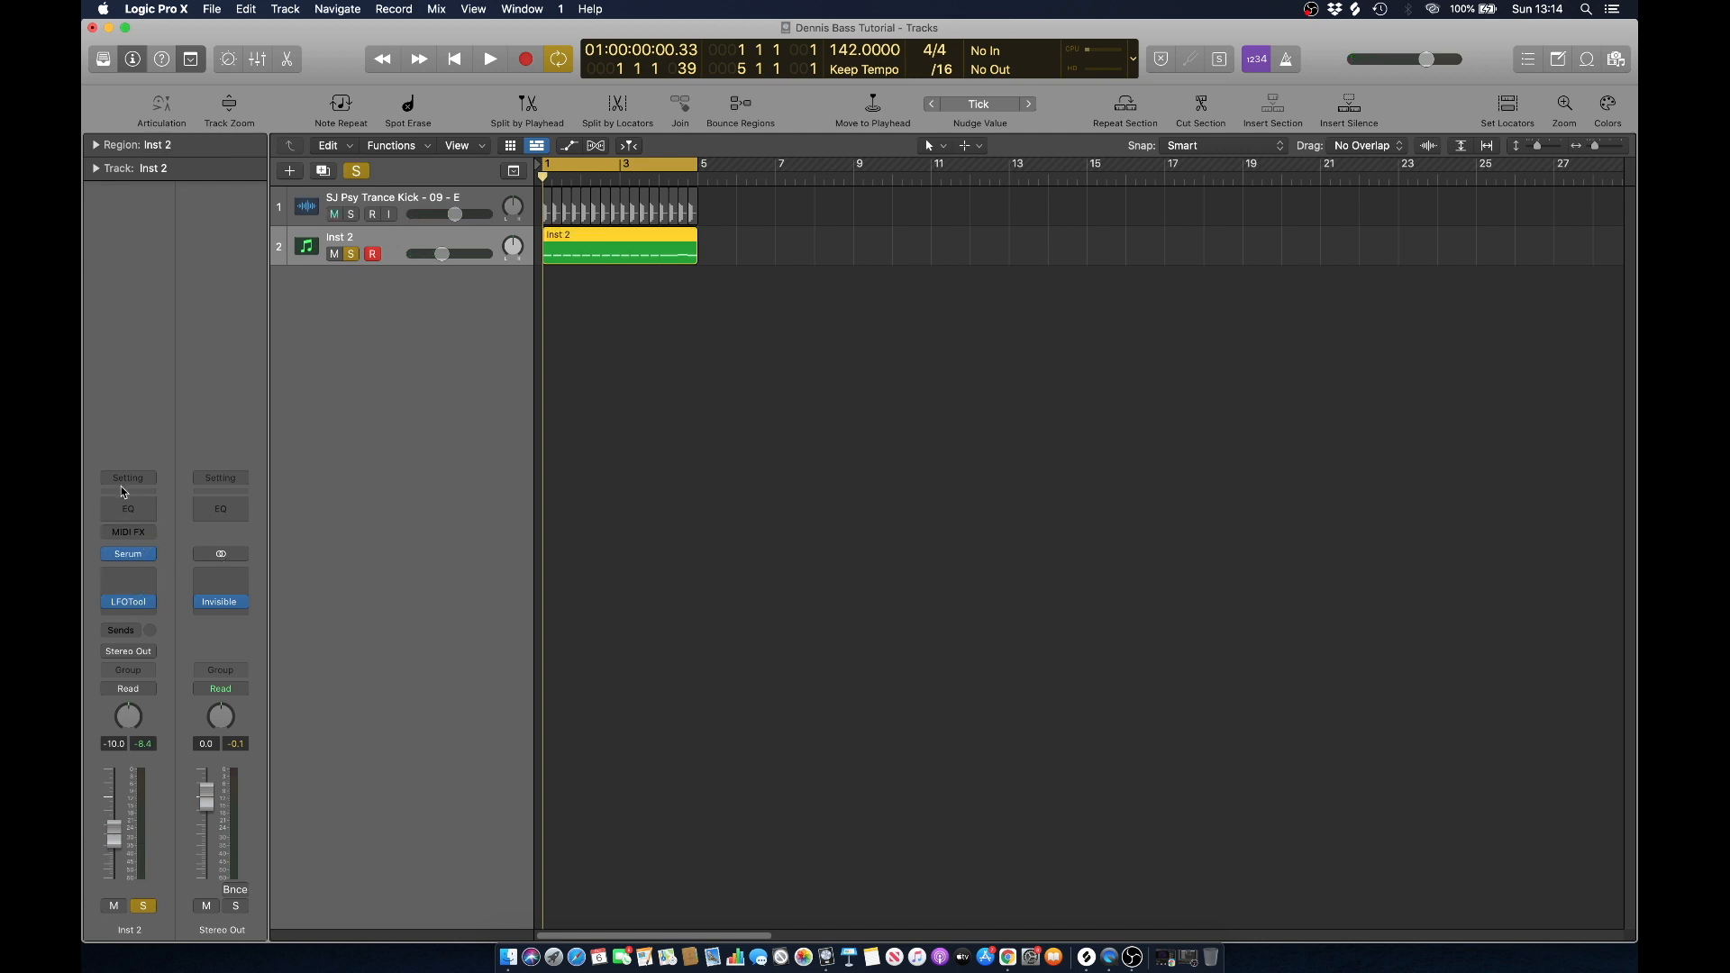
click(127, 510)
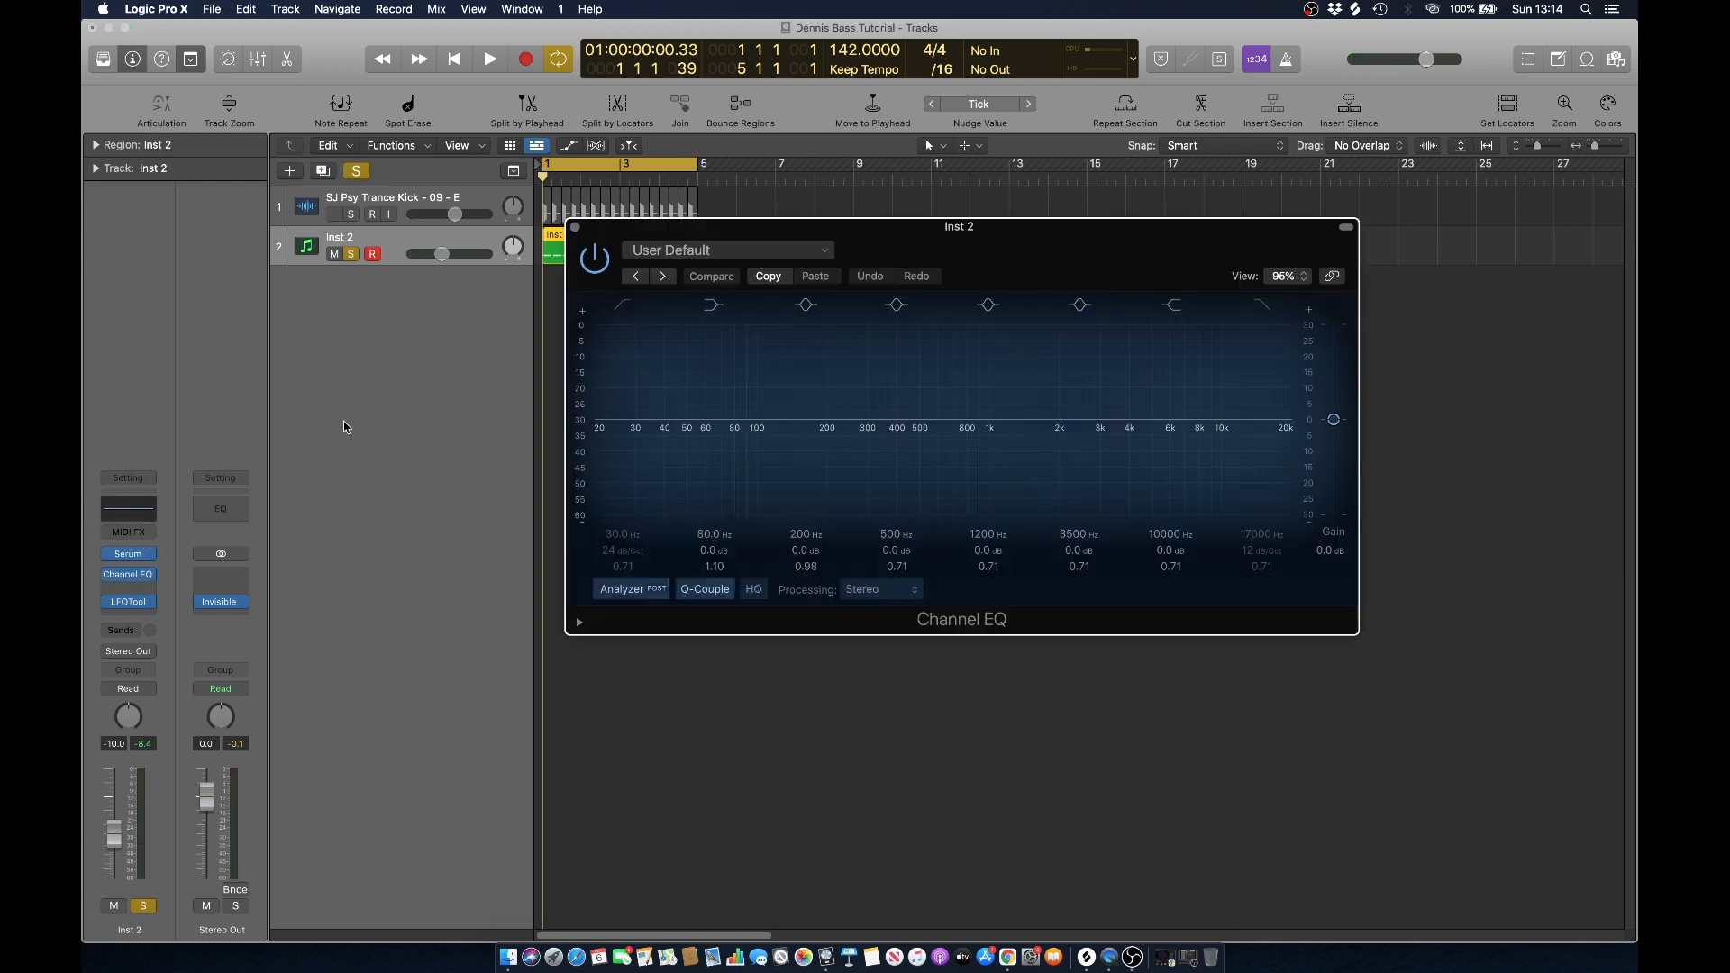
click(576, 227)
click(377, 308)
click(385, 241)
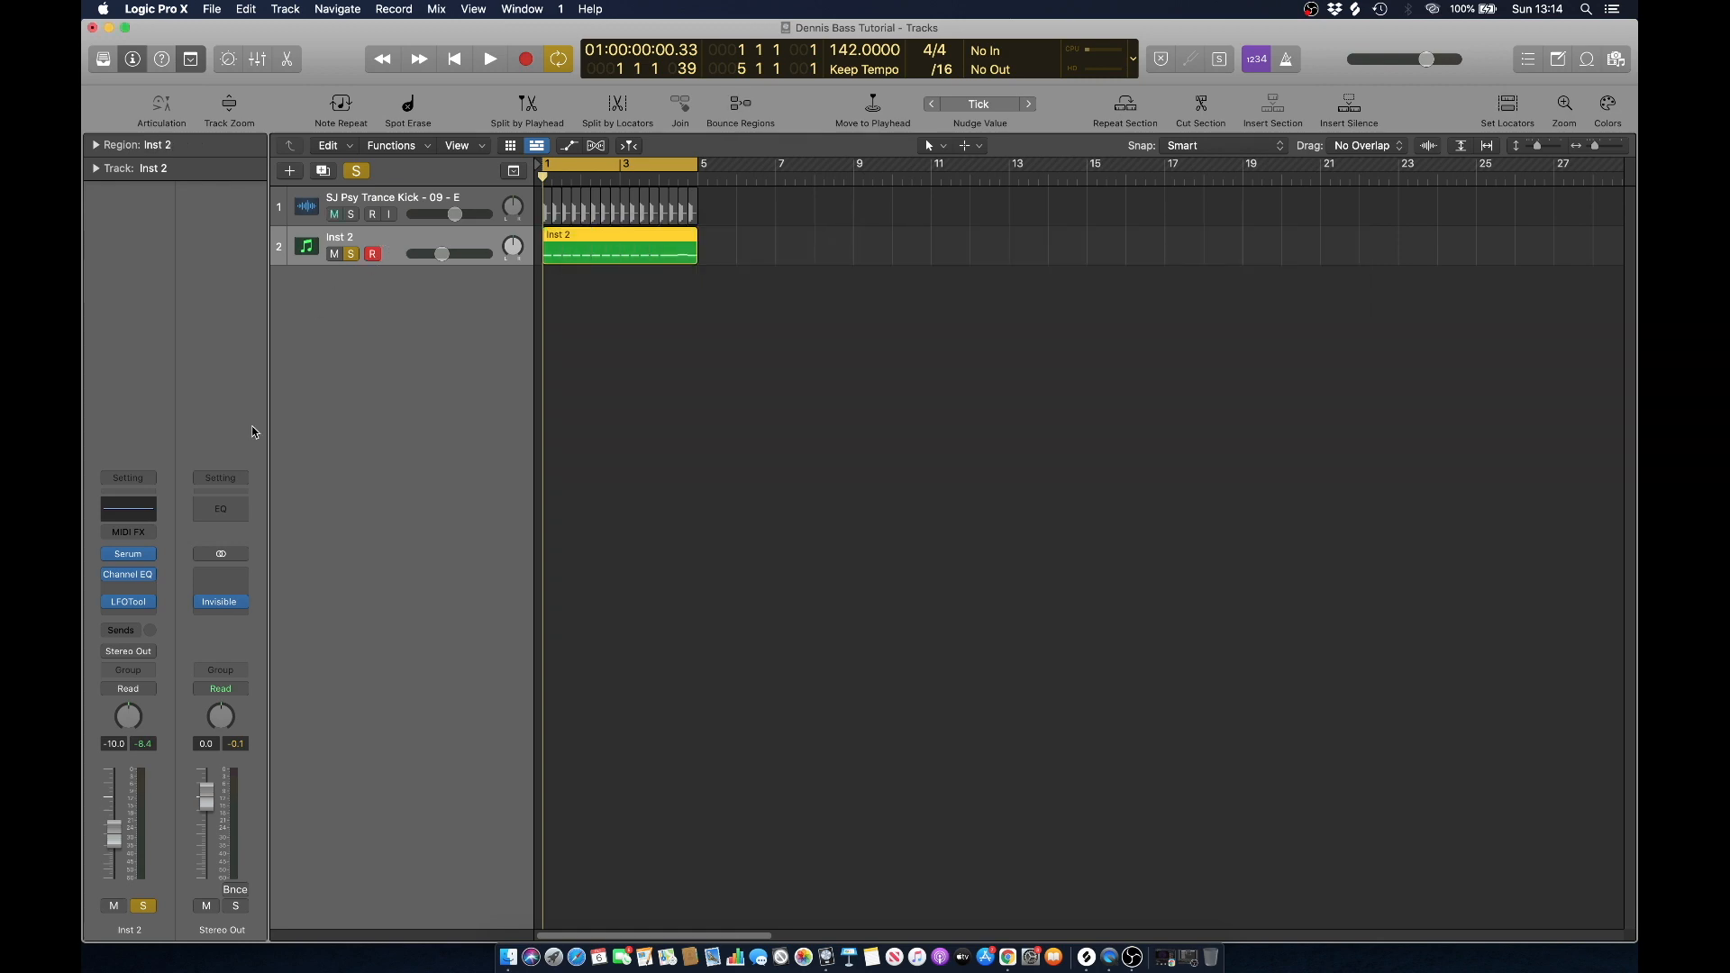
Insert FabFilter Saturn on the Inst 2 track directly after the Channel EQ.
click(128, 574)
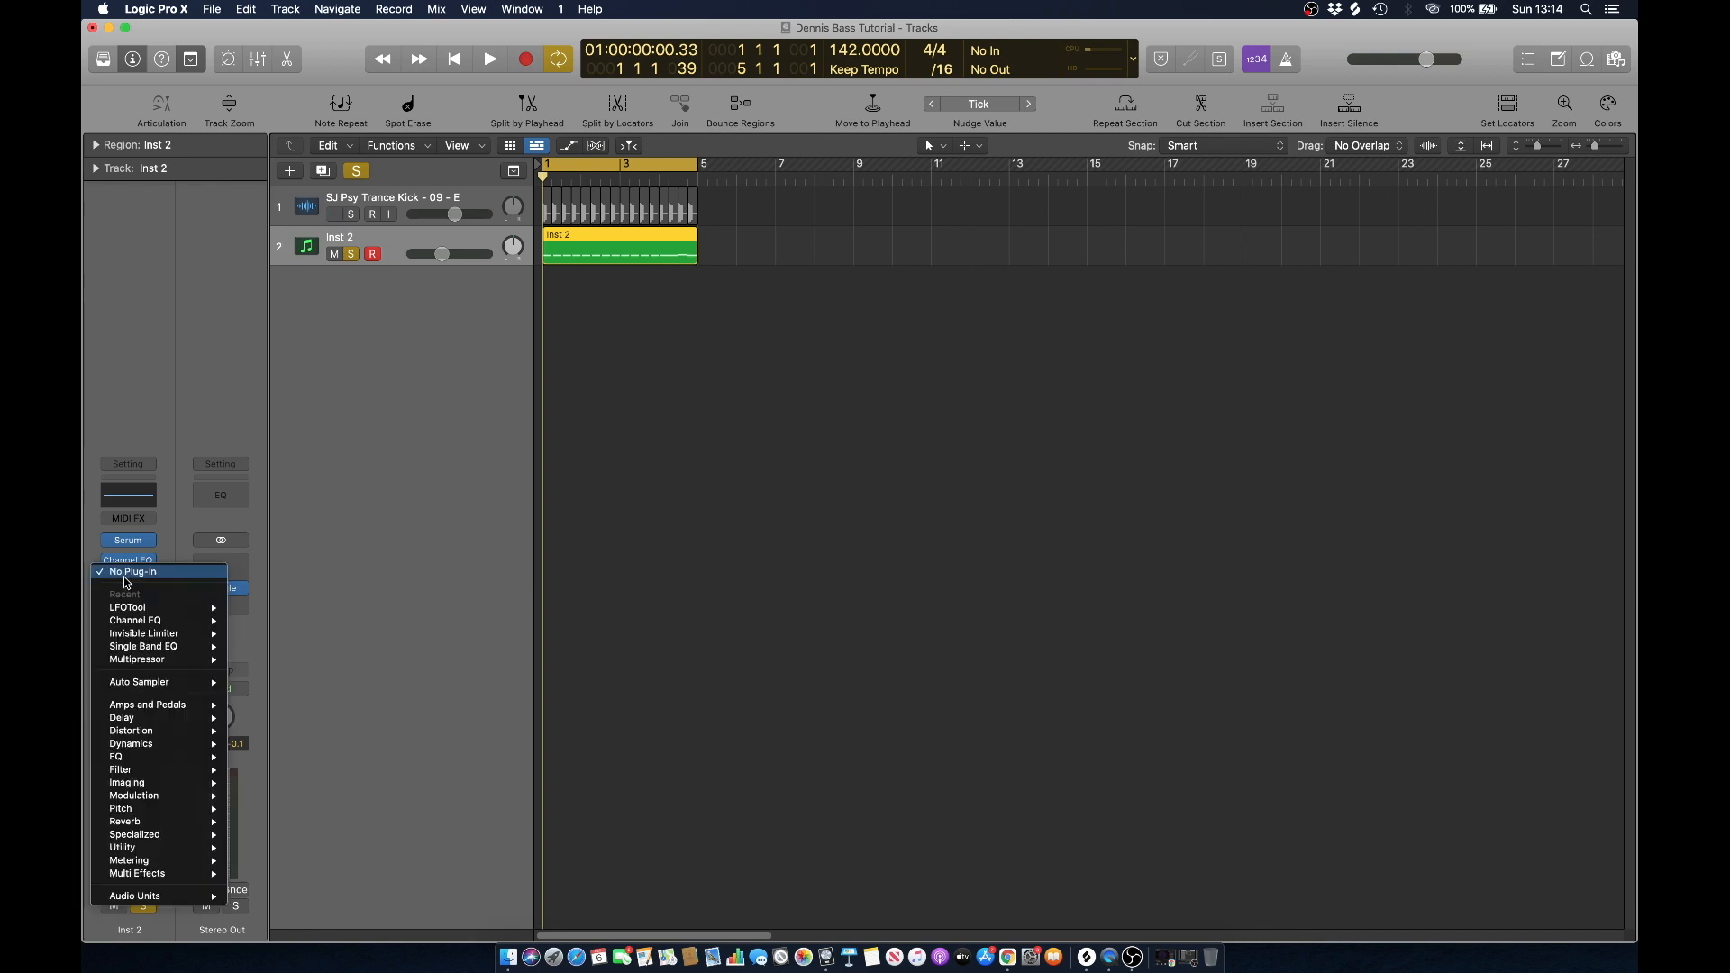
mouse_move(180, 896)
mouse_move(326, 891)
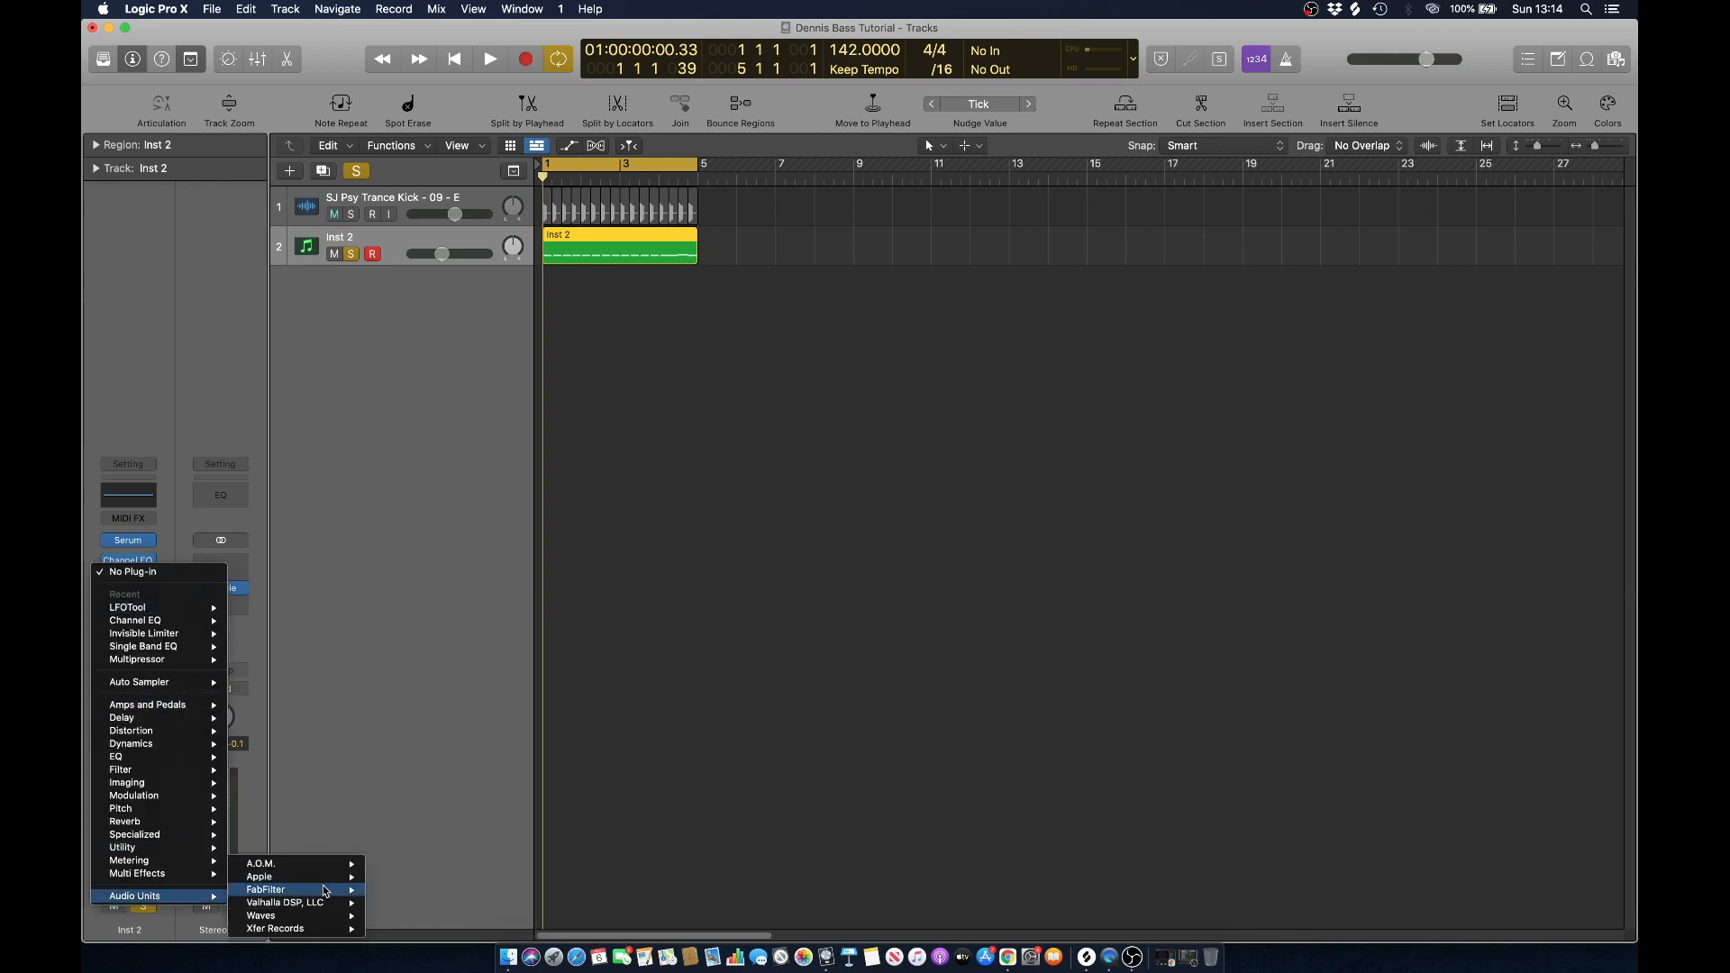
mouse_move(475, 895)
click(551, 890)
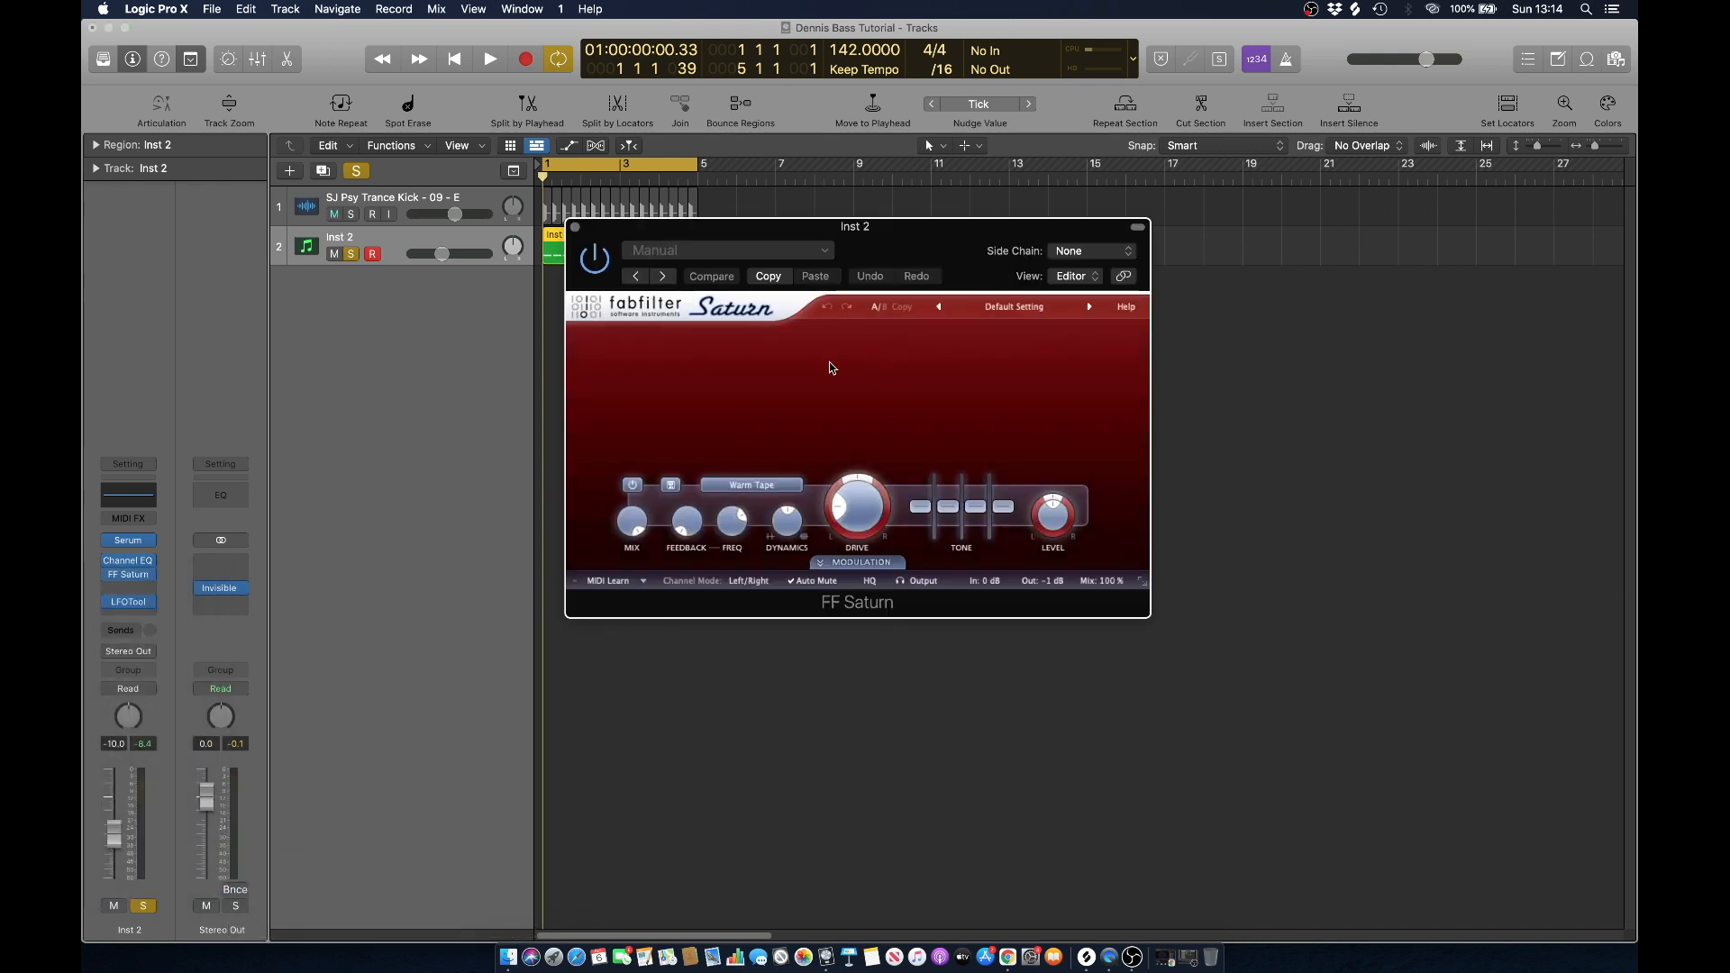
Split Saturn's spectrum into four bands while the bass plays.
key(space)
click(850, 335)
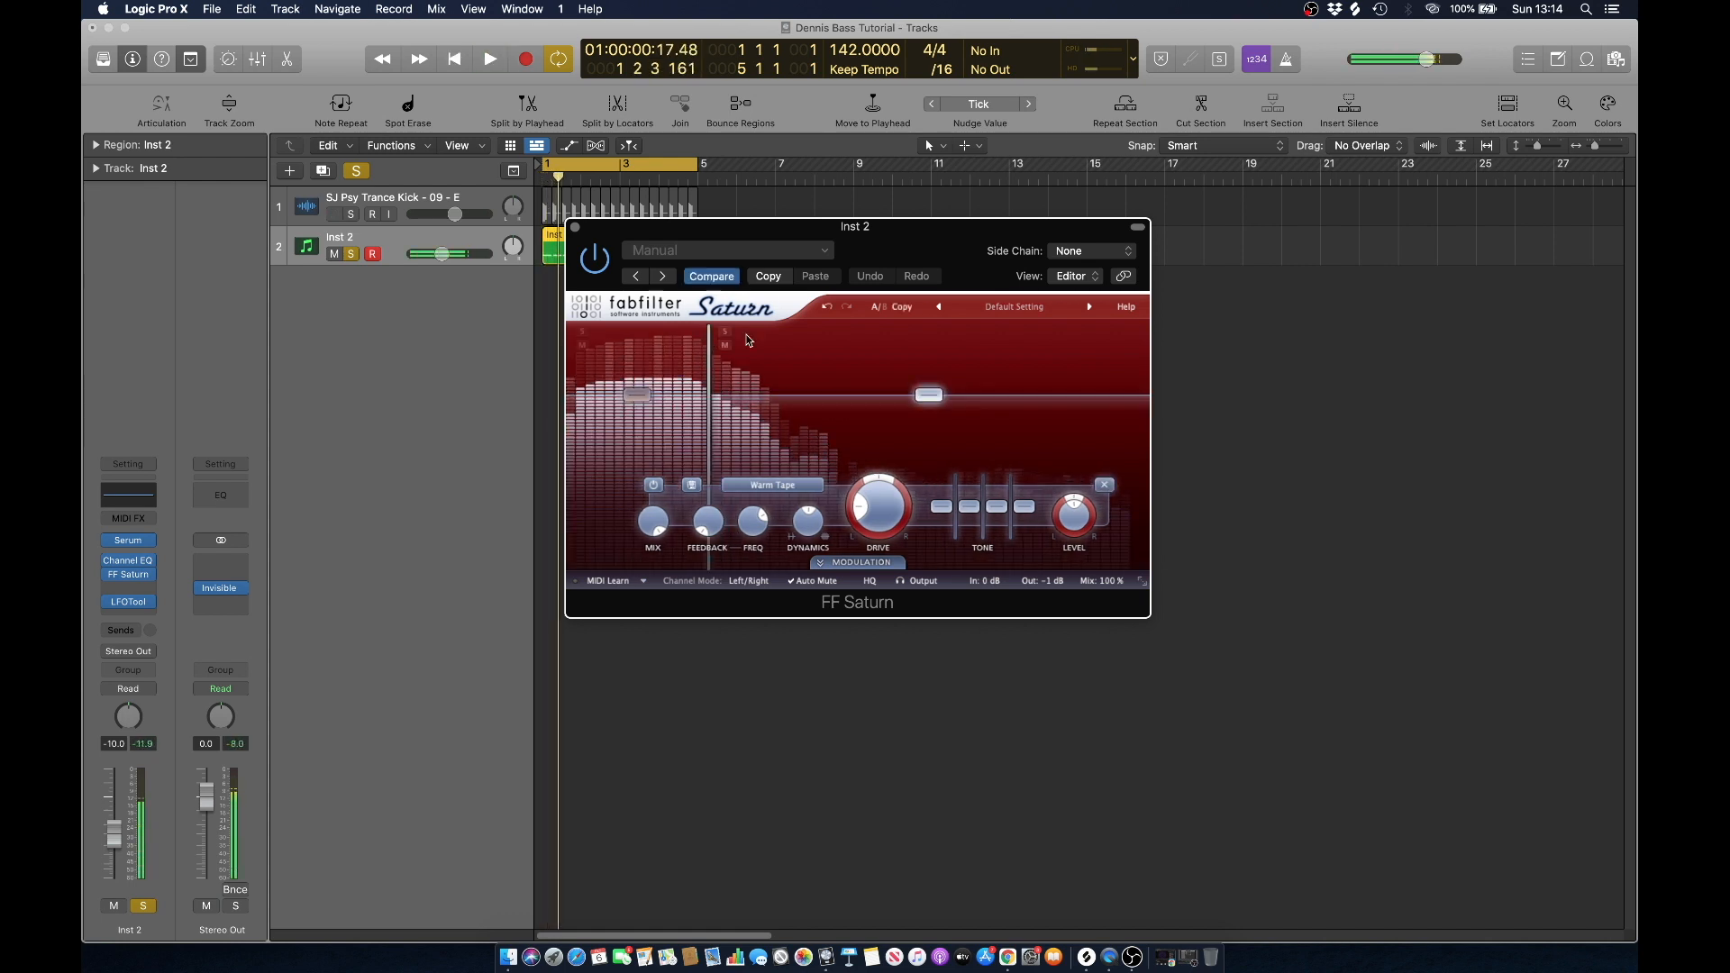
click(852, 335)
click(1003, 337)
Raise the levels of Saturn's bands 3 and 4 slightly, band 4 to about +2.47 dB, and close the plug-in.
drag(938, 400, 940, 391)
drag(1073, 397, 1072, 393)
drag(867, 422, 933, 386)
drag(1076, 394, 1076, 389)
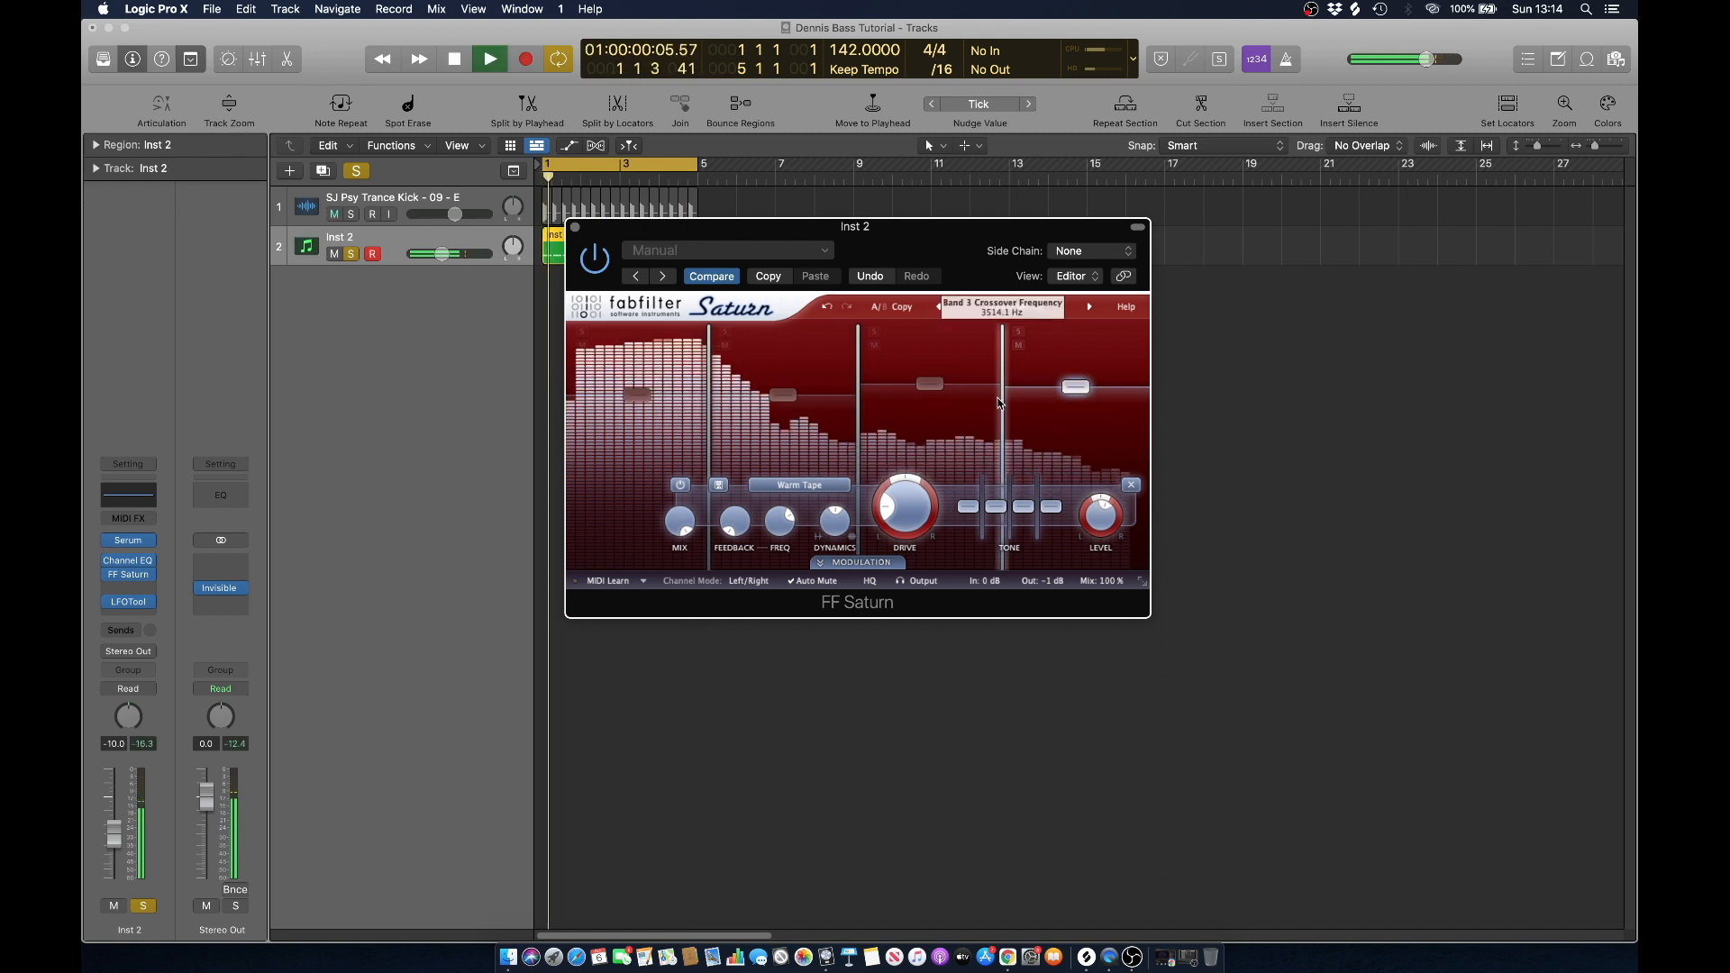
click(925, 390)
drag(924, 396, 924, 401)
click(1073, 393)
drag(1073, 393, 1073, 397)
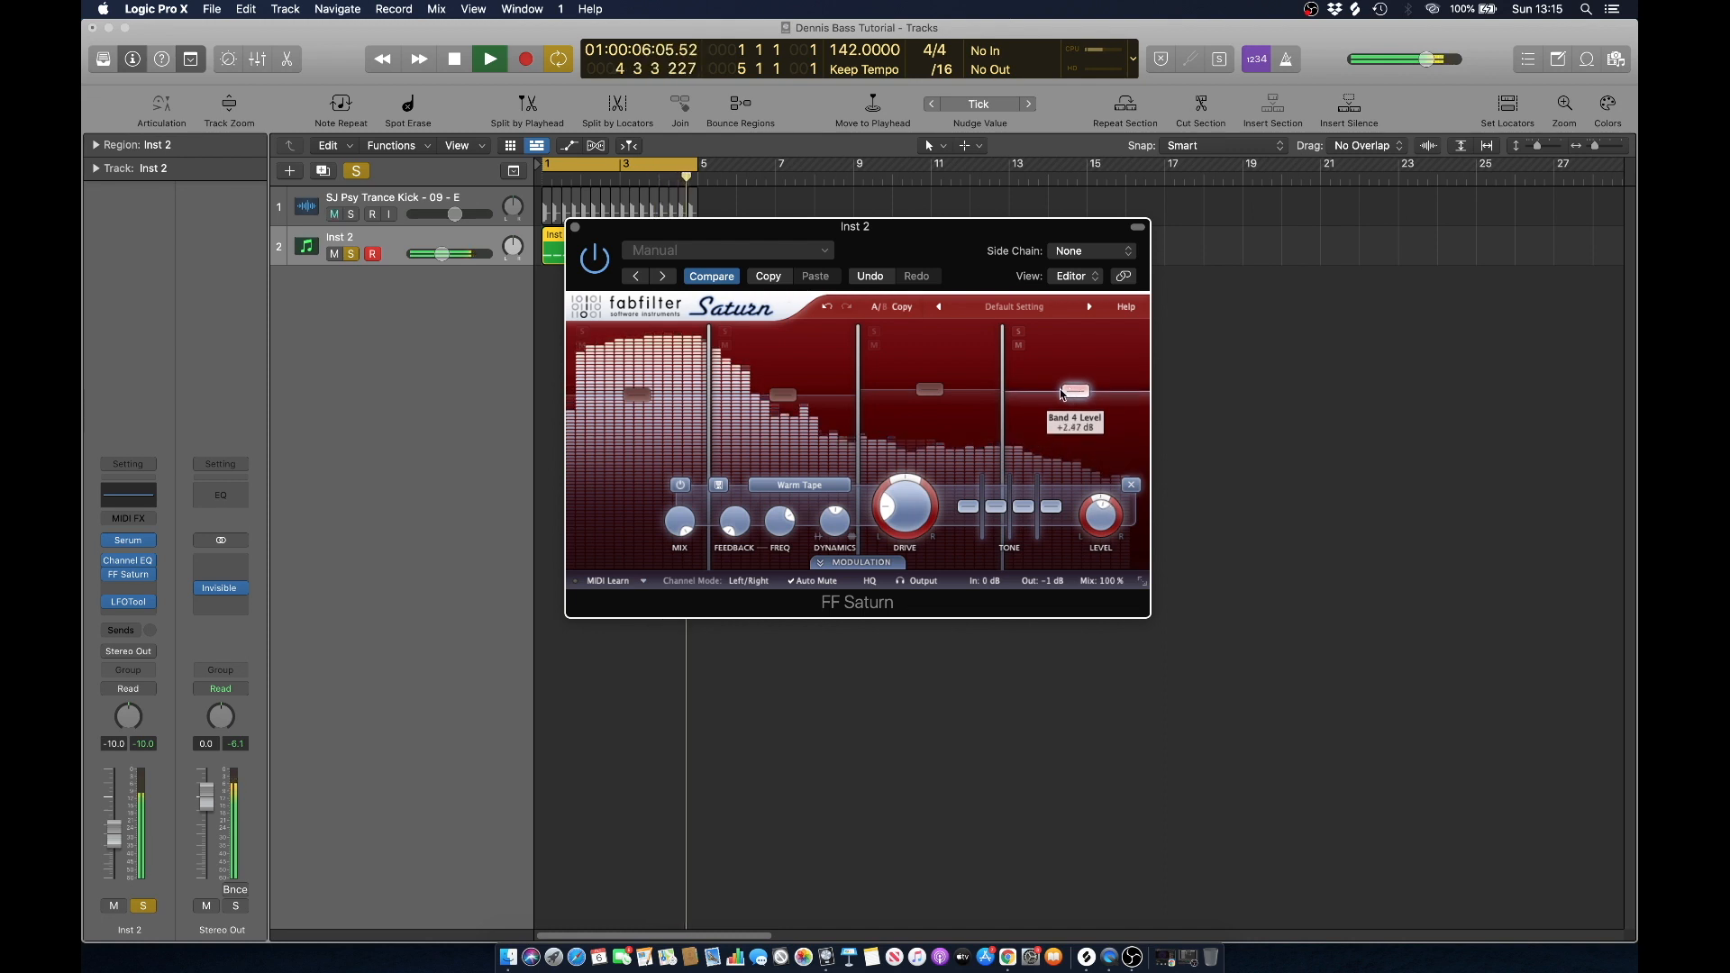
key(space)
click(575, 229)
click(829, 231)
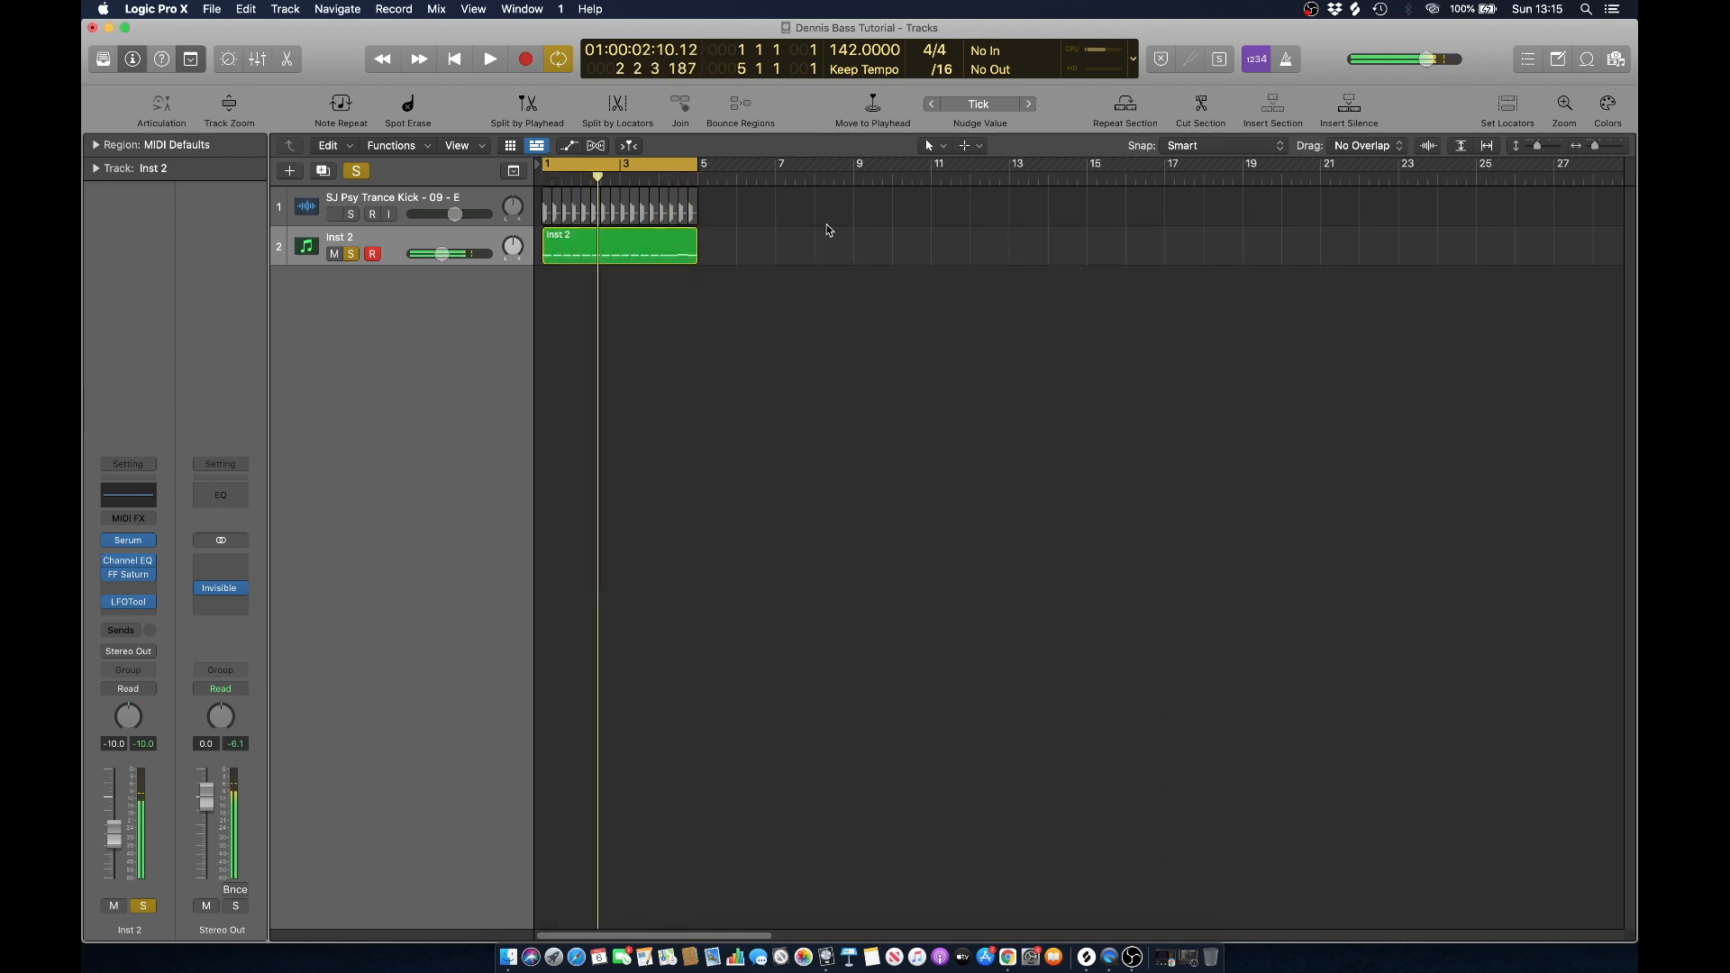
Reopen Serum's effects on Inst 2 and fine-tune the multiband compressor's threshold and gain during playback.
click(402, 237)
click(135, 541)
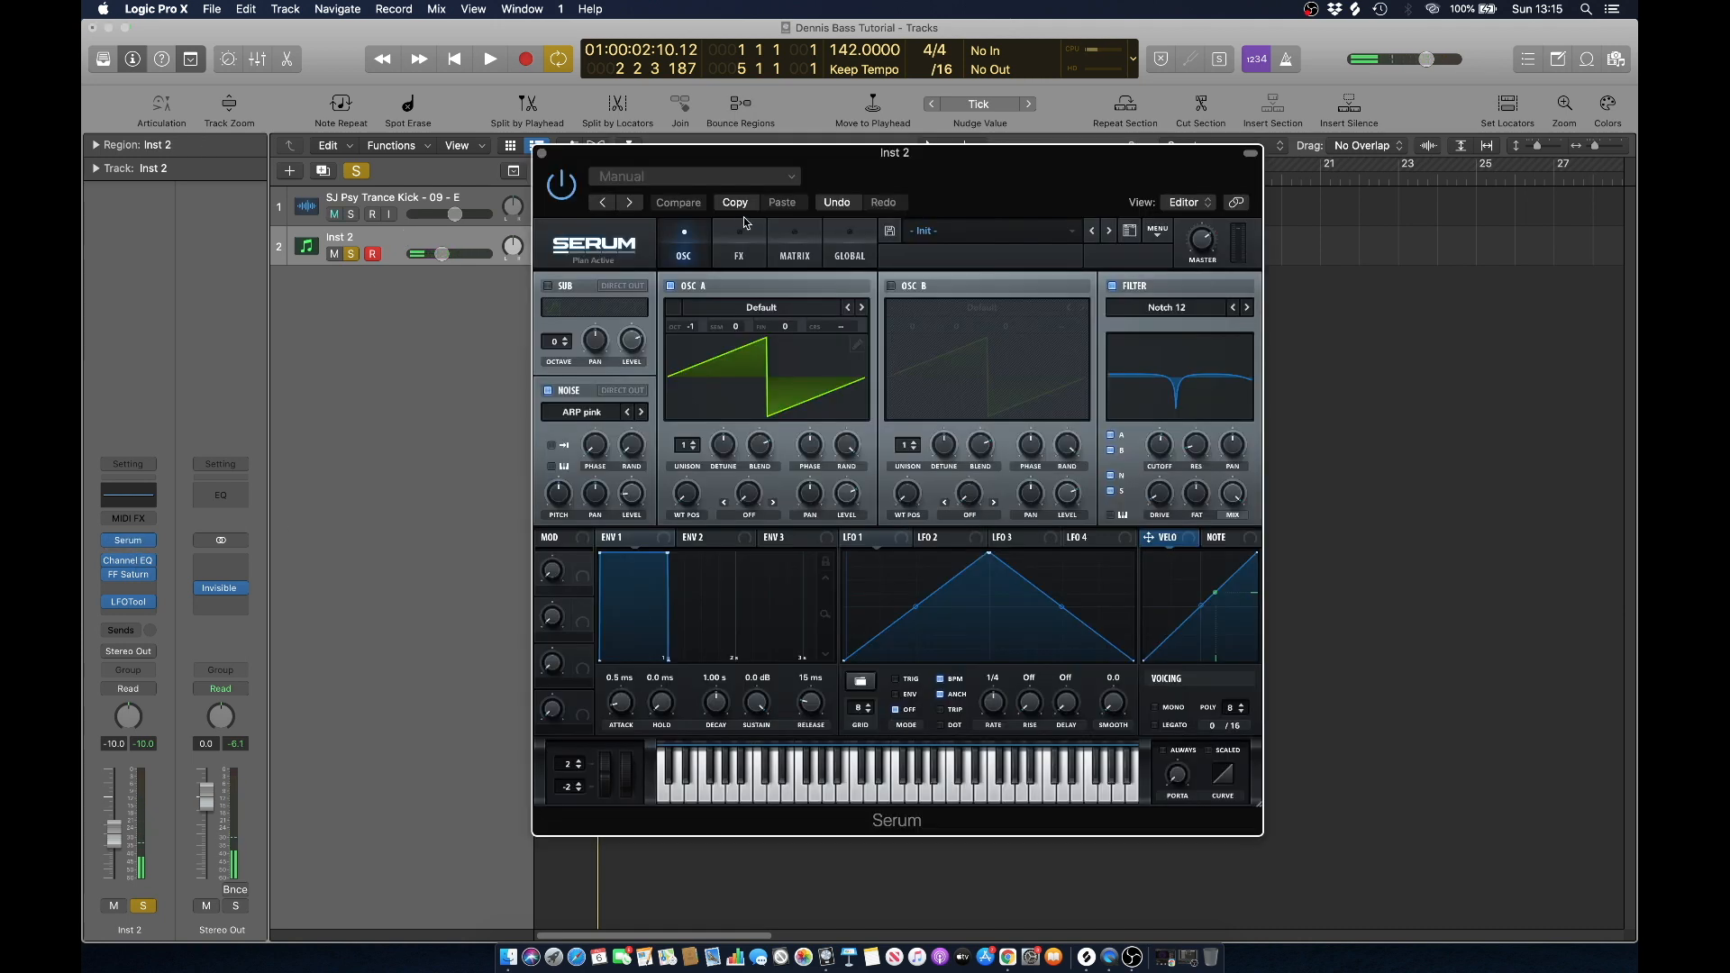
click(739, 245)
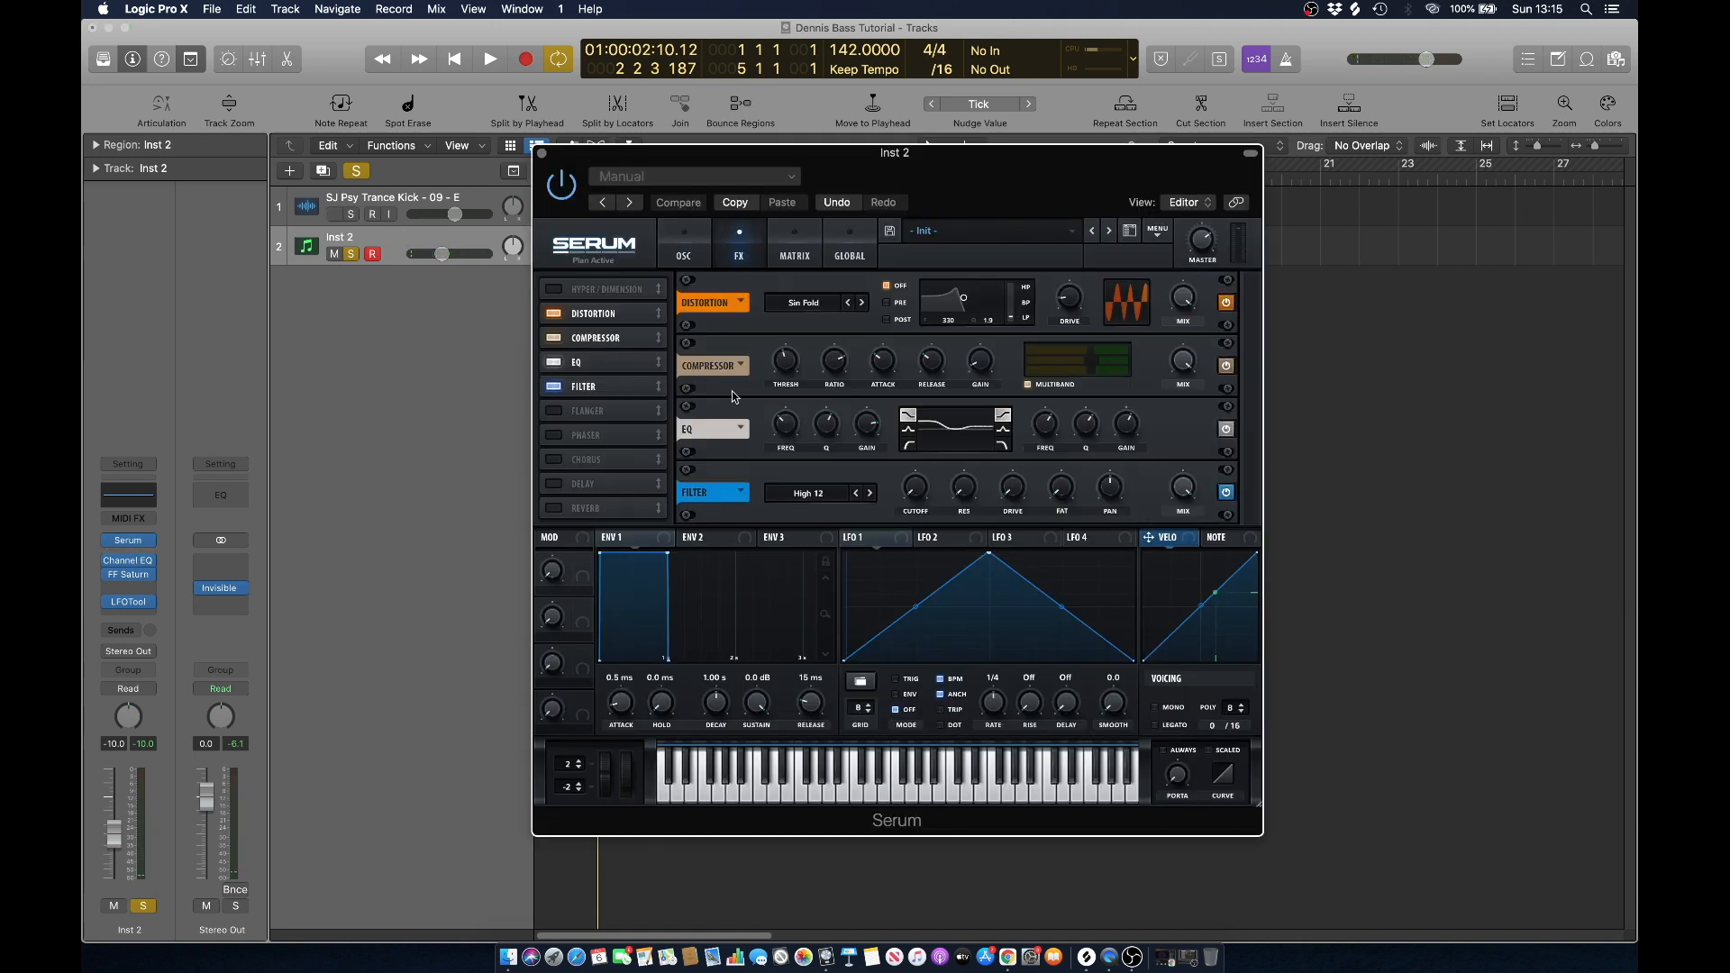
key(space)
drag(780, 373, 791, 365)
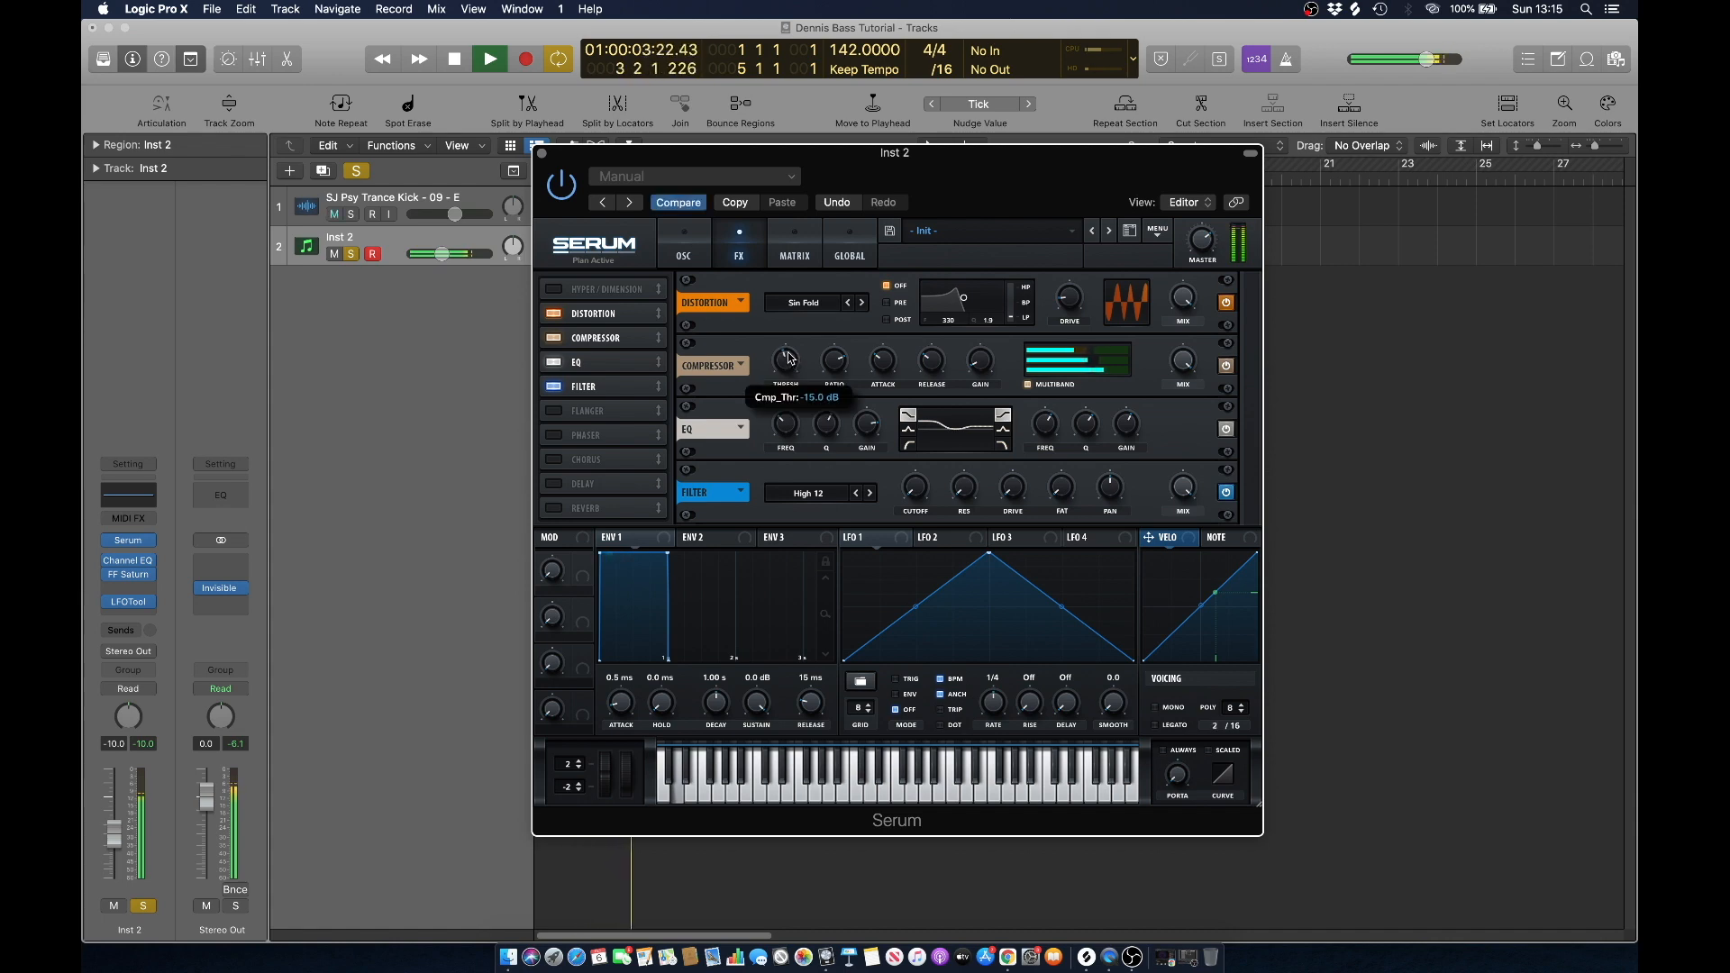
drag(789, 358, 797, 362)
drag(983, 371, 980, 363)
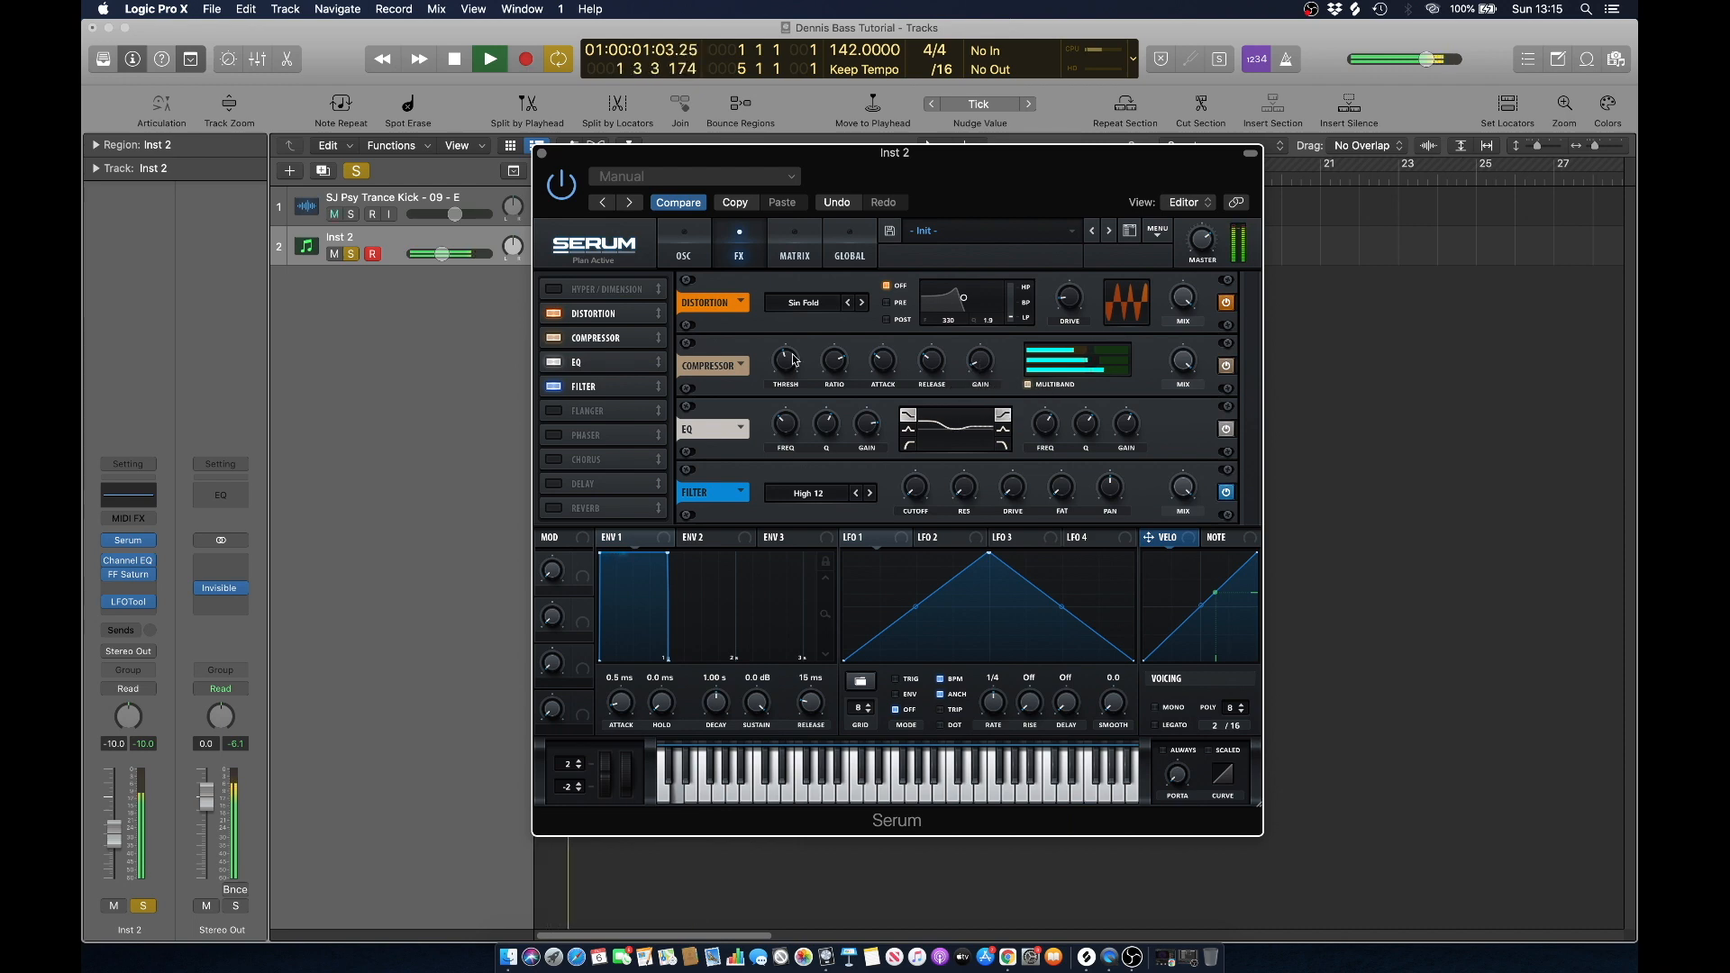
drag(783, 360, 783, 362)
Bypass and re-enable Serum's Filter effect, then return to the oscillator view and close the plug-in.
click(558, 389)
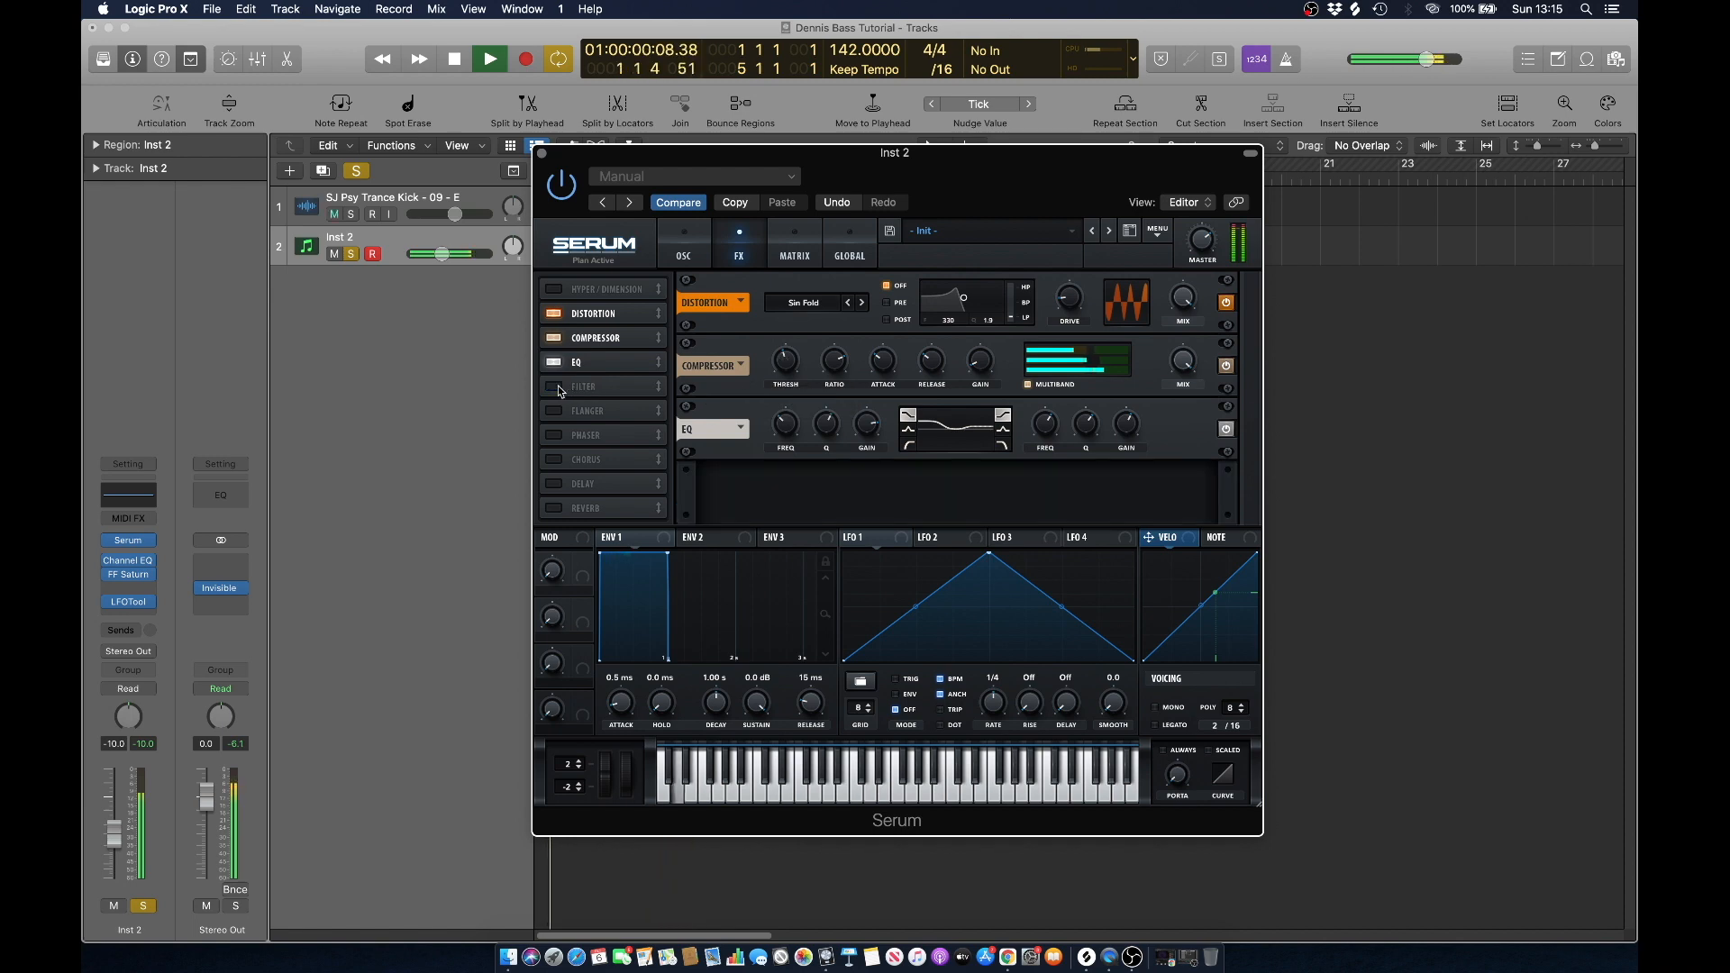
click(558, 388)
click(677, 252)
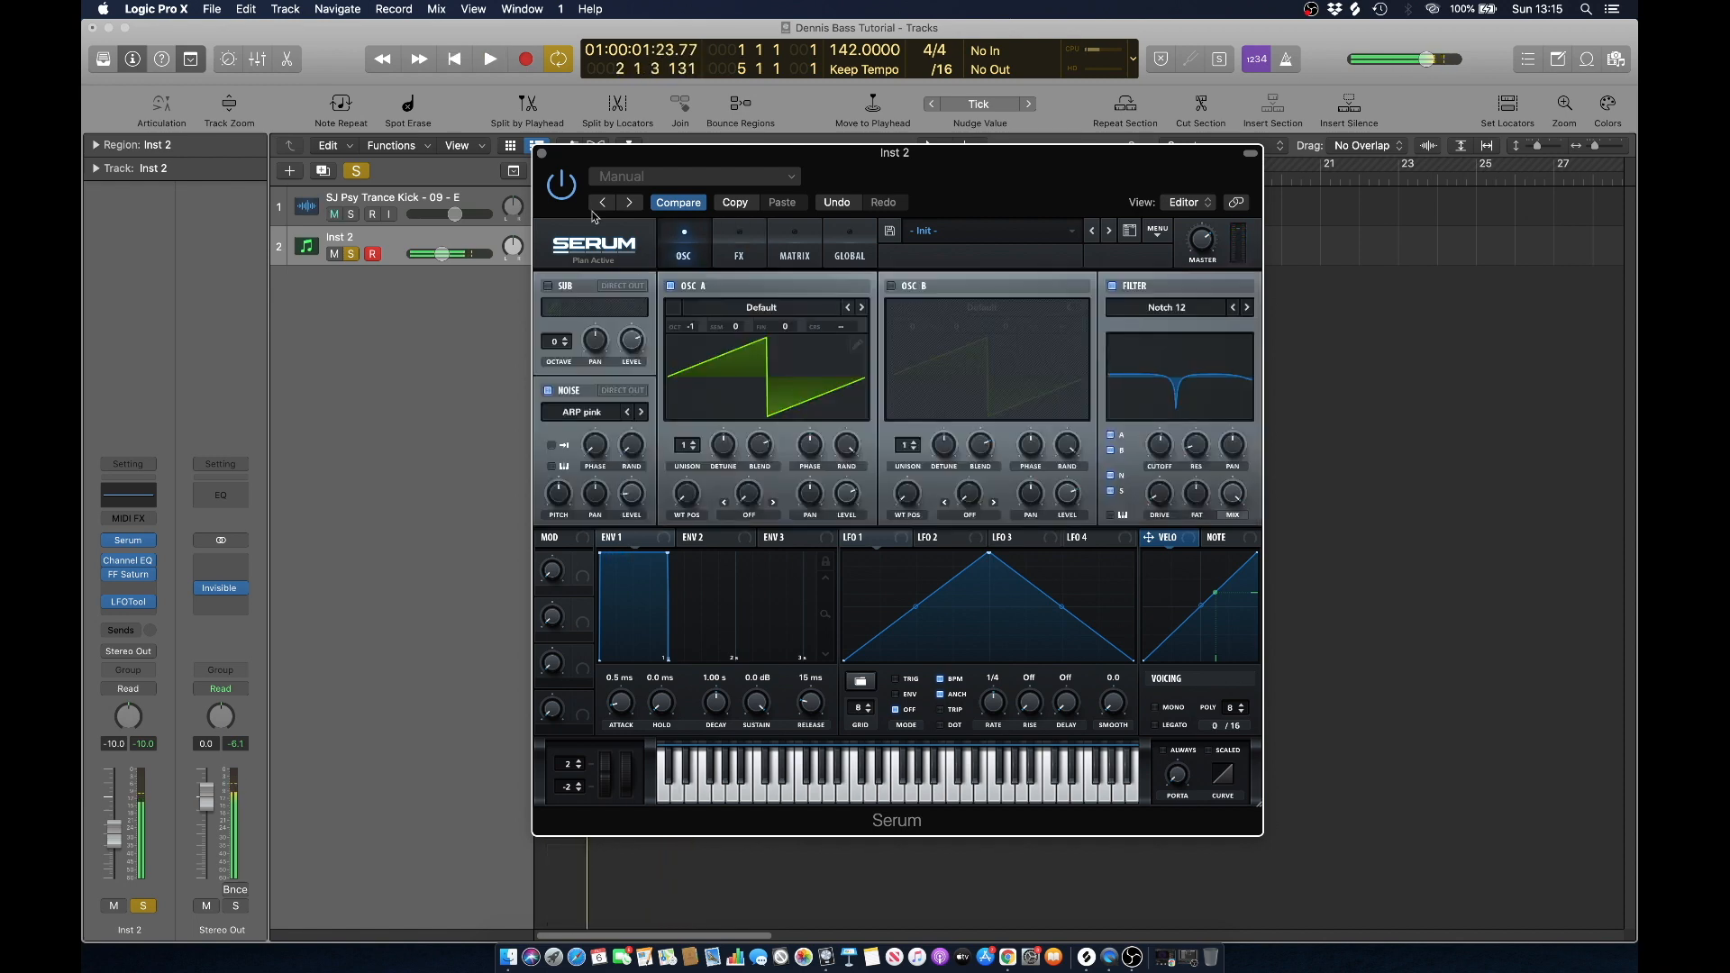
click(542, 153)
click(846, 261)
Play the bass, unsolo Inst 2 to hear it with the kick, then stop and solo it again.
key(space)
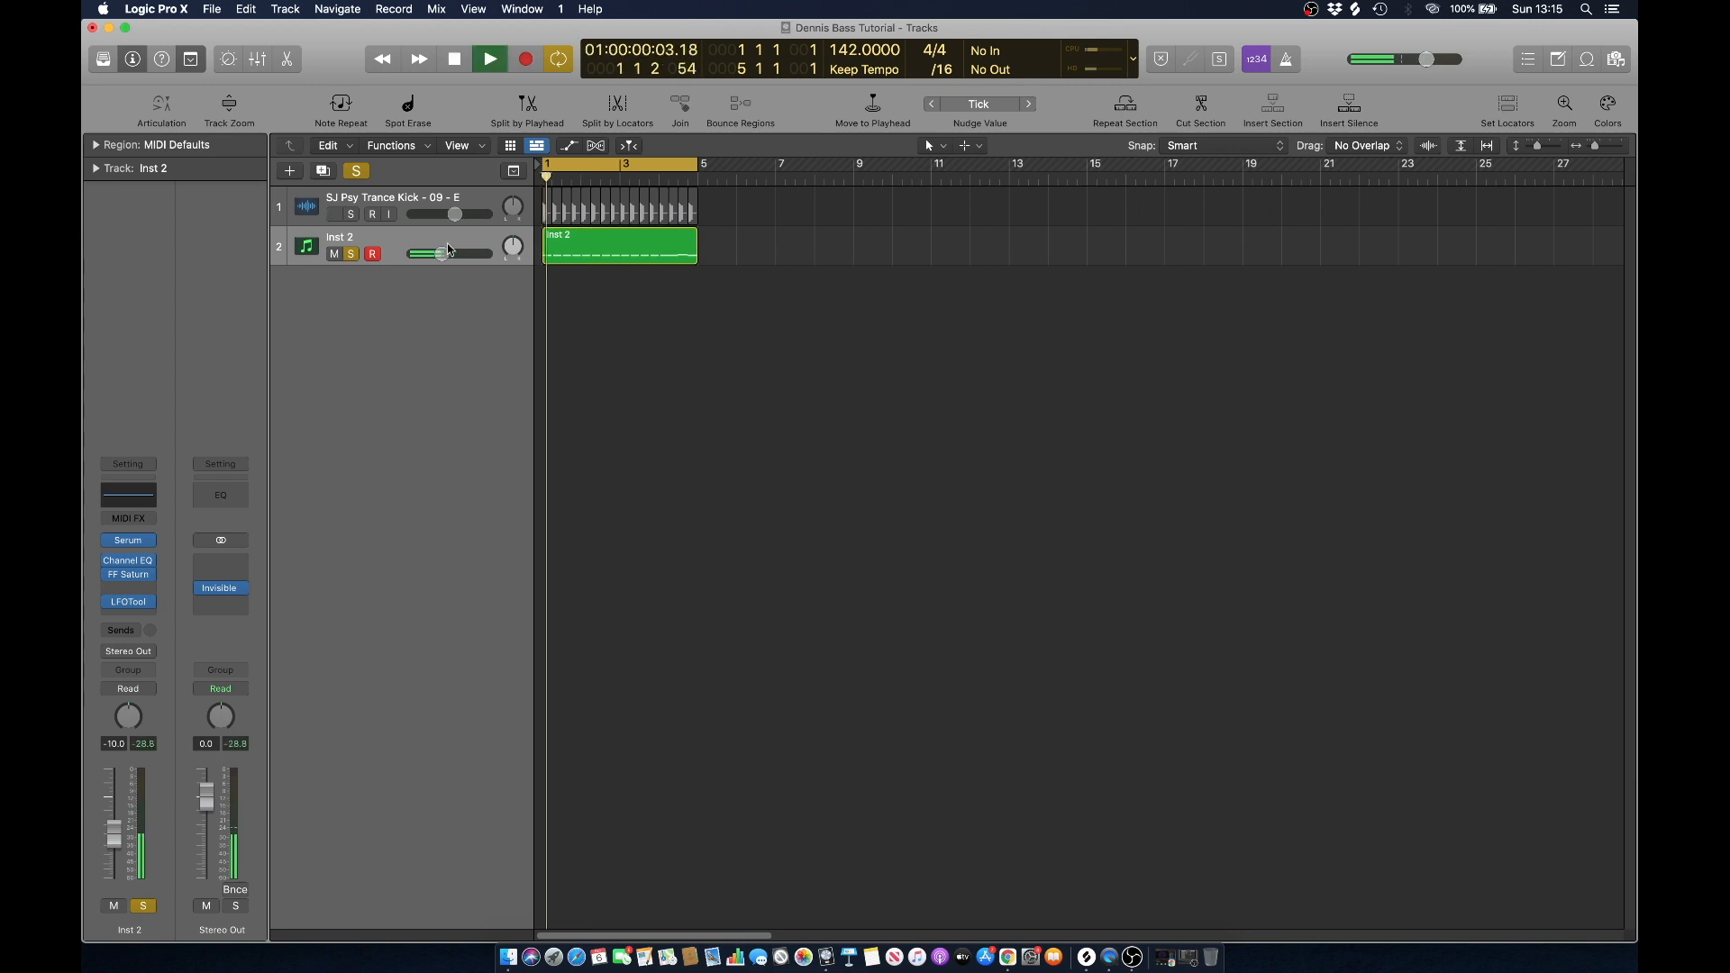
click(349, 253)
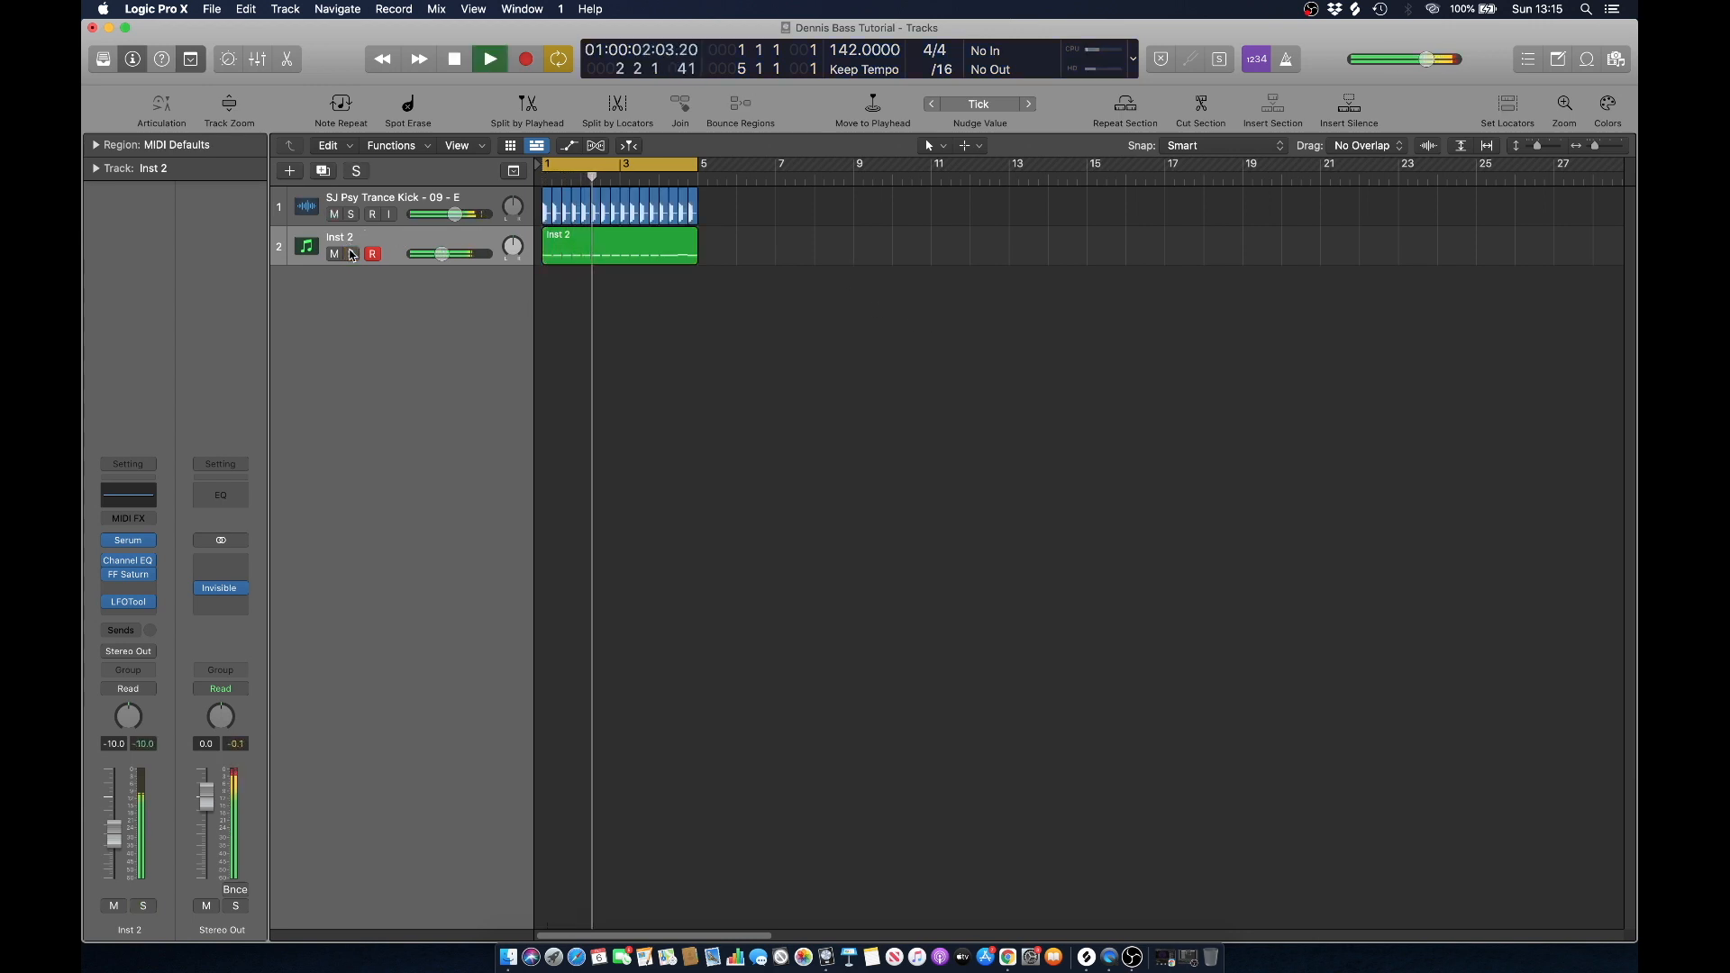
key(space)
click(351, 253)
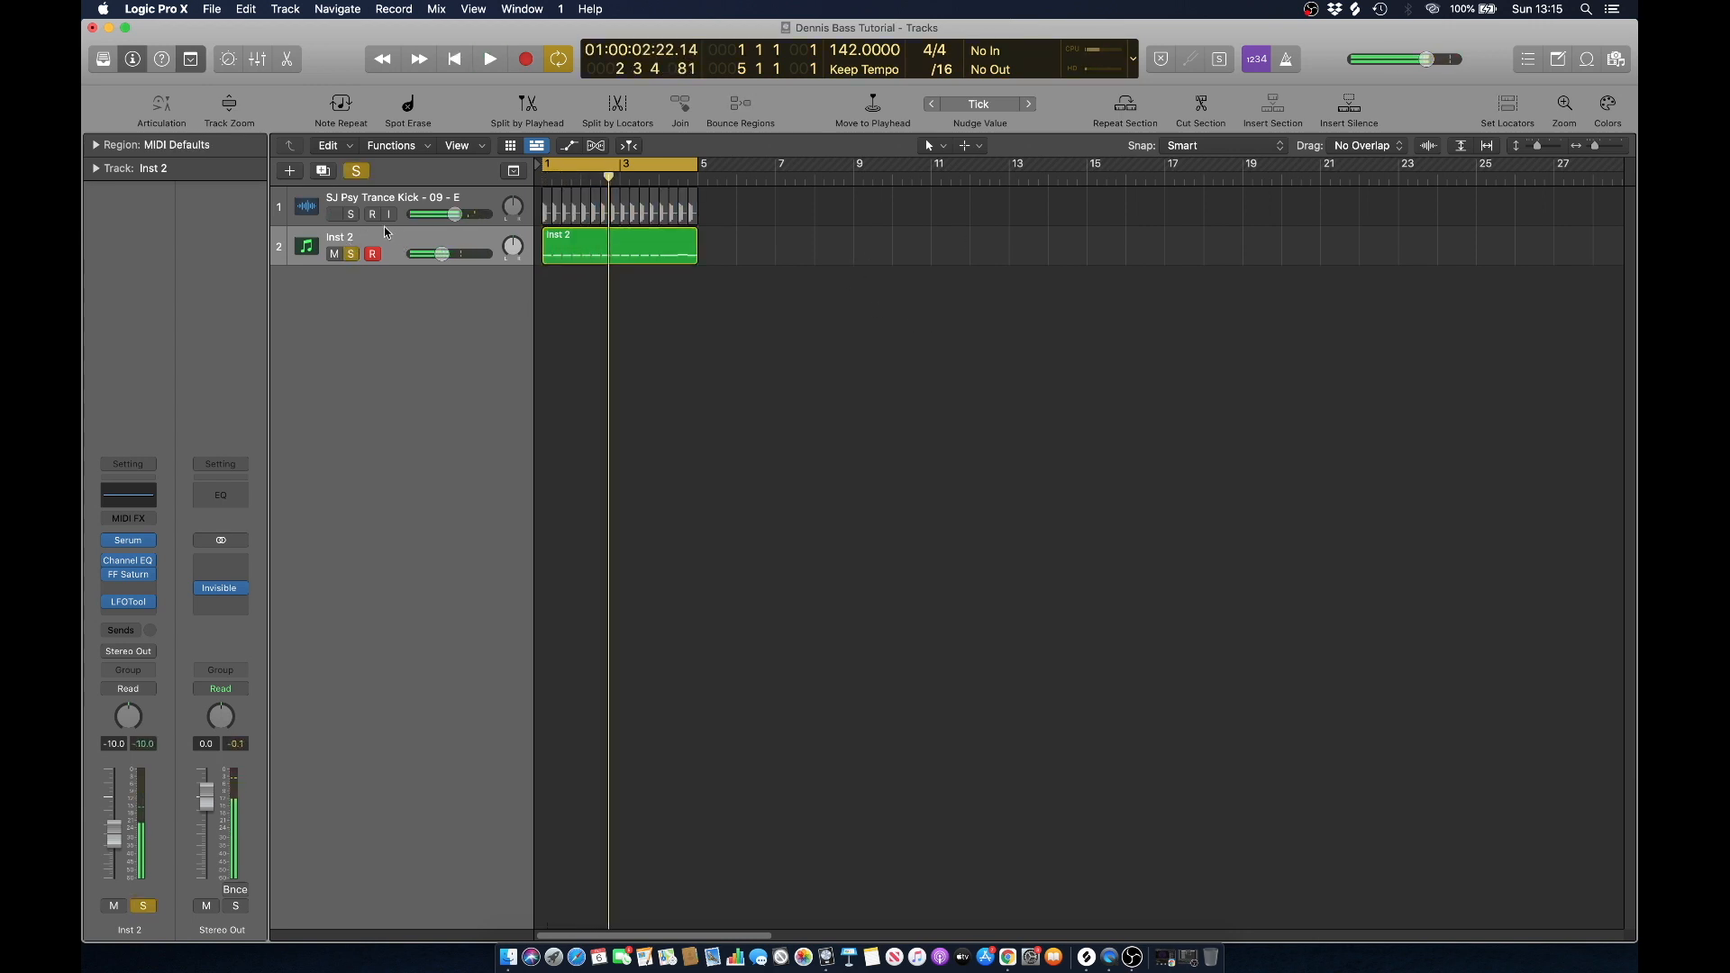
click(402, 248)
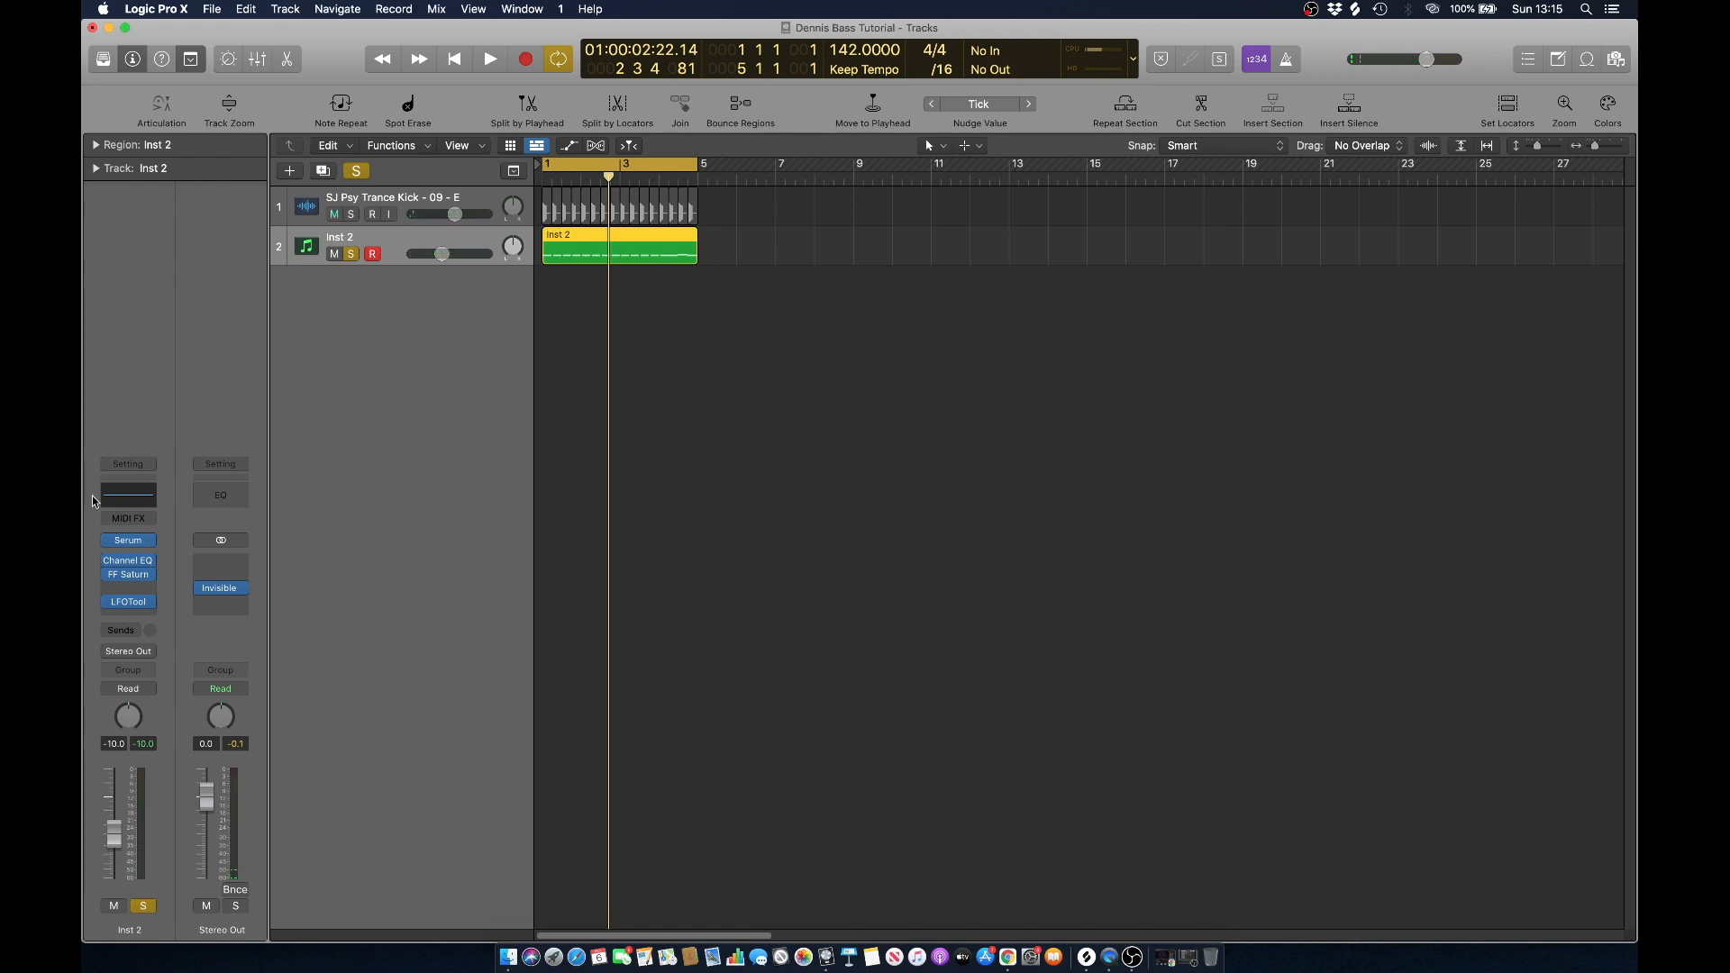
click(793, 347)
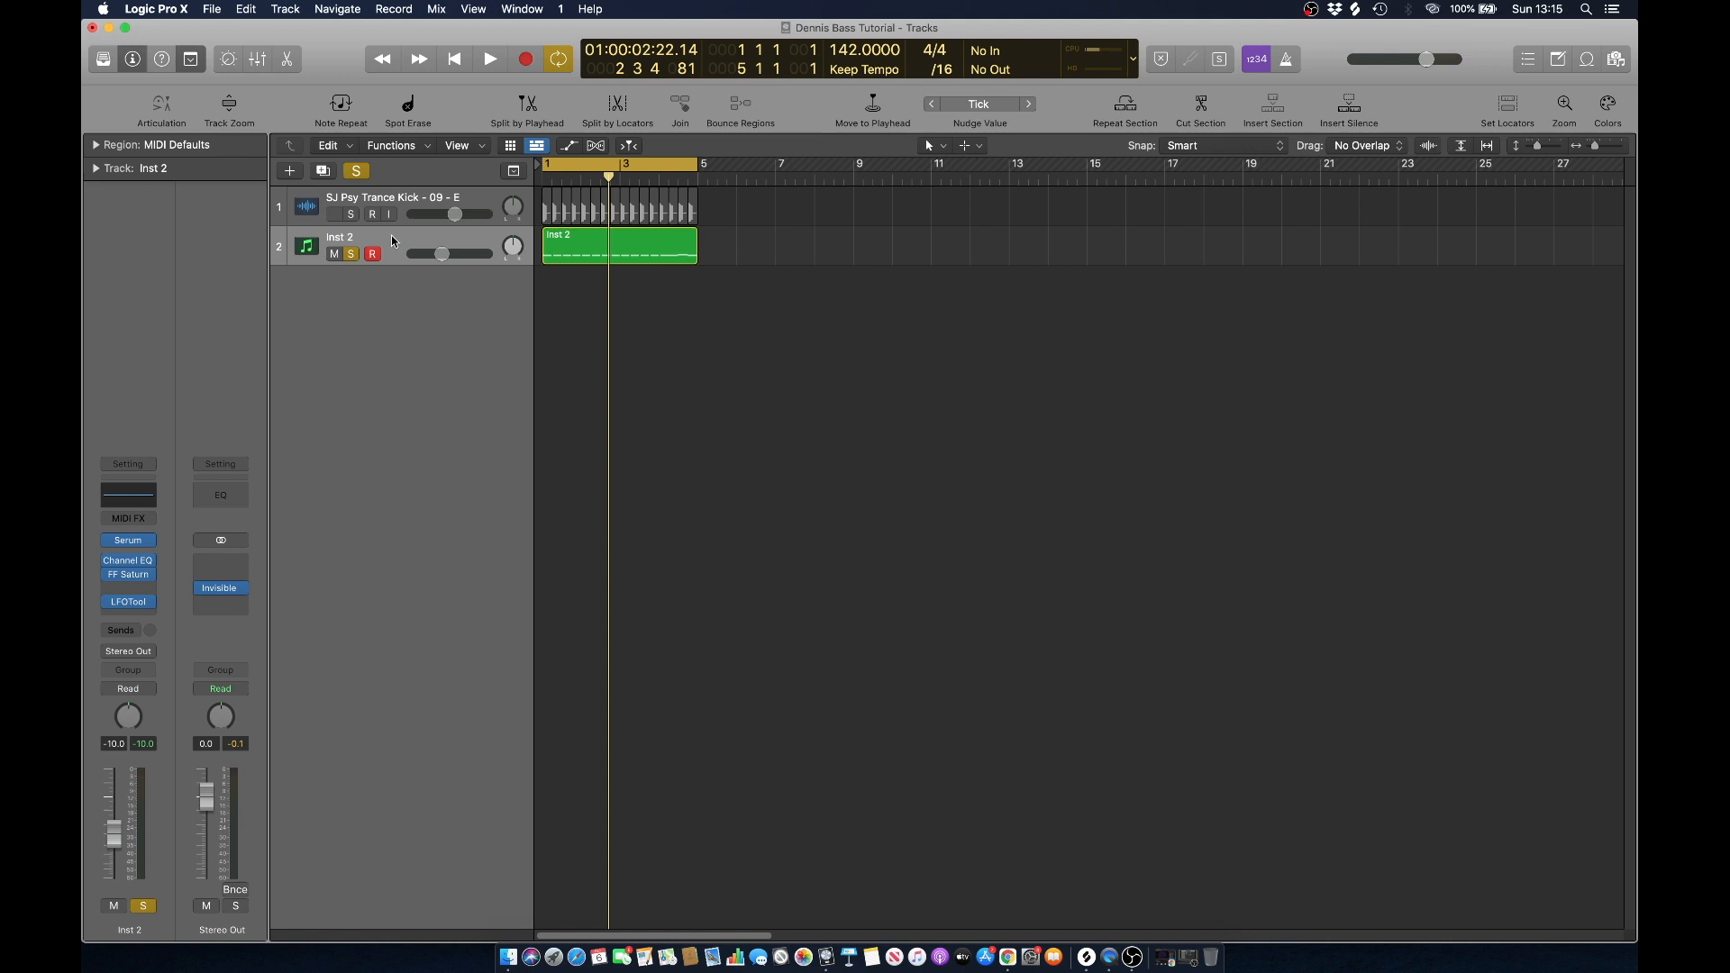
Unsolo Inst 2 and play the kick and bass together from the start to judge the combined sound.
click(393, 240)
click(352, 254)
key(space)
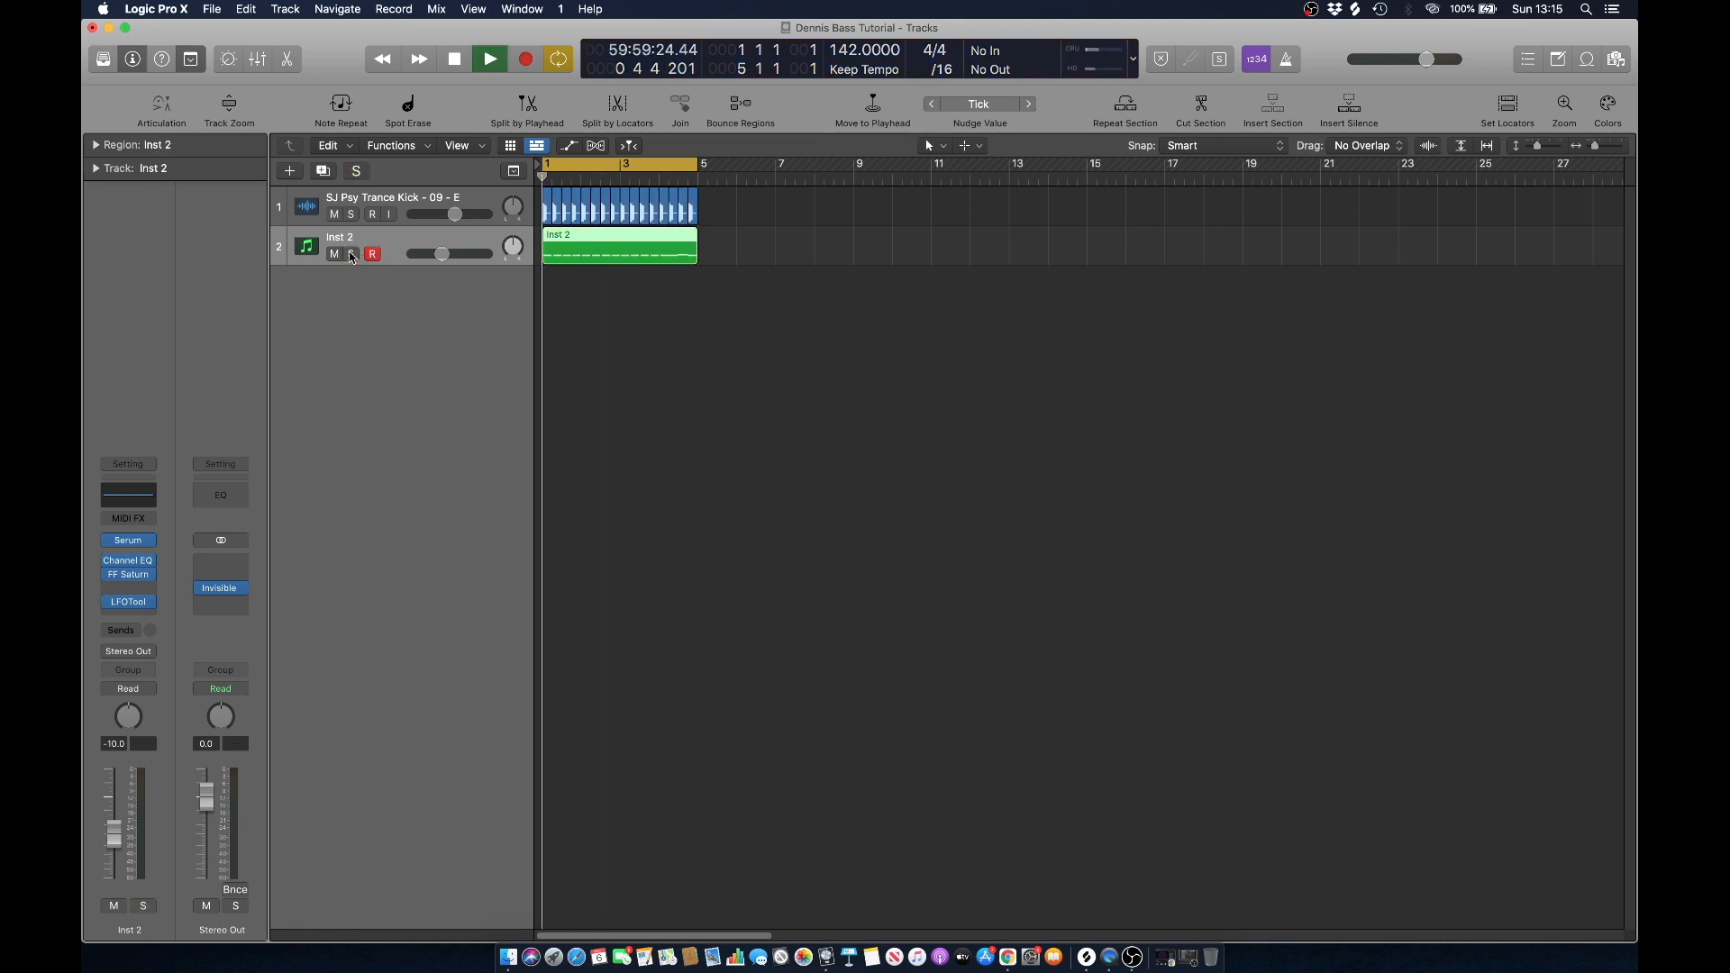
key(space)
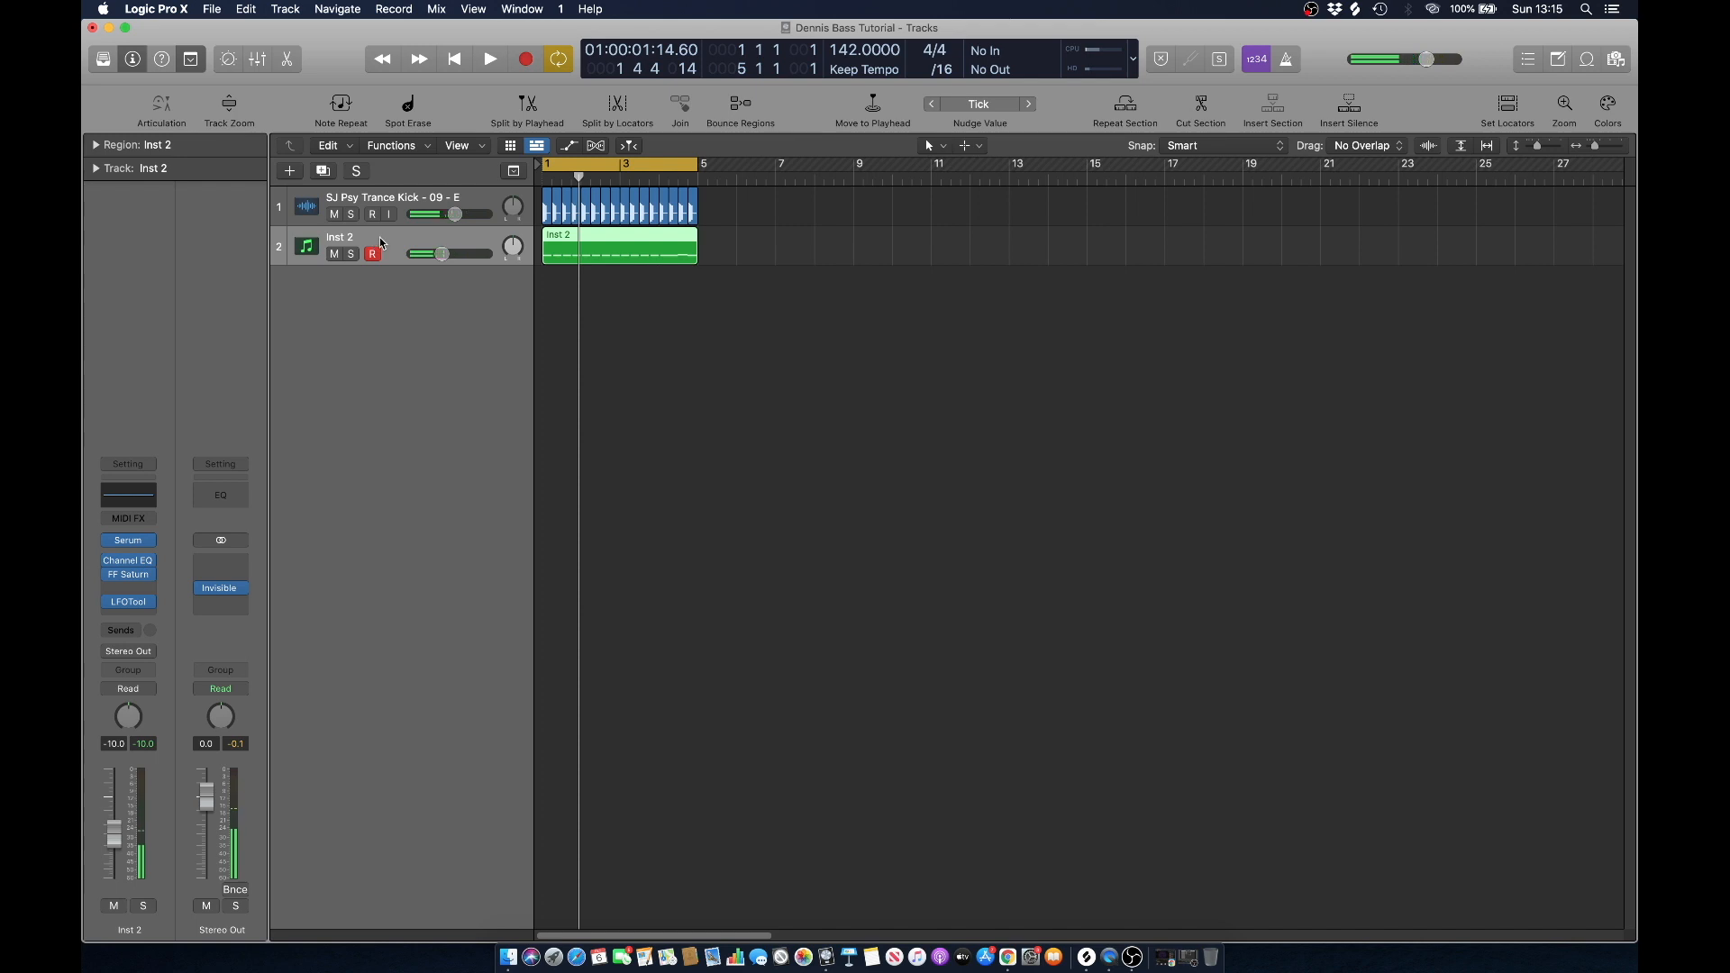
click(813, 238)
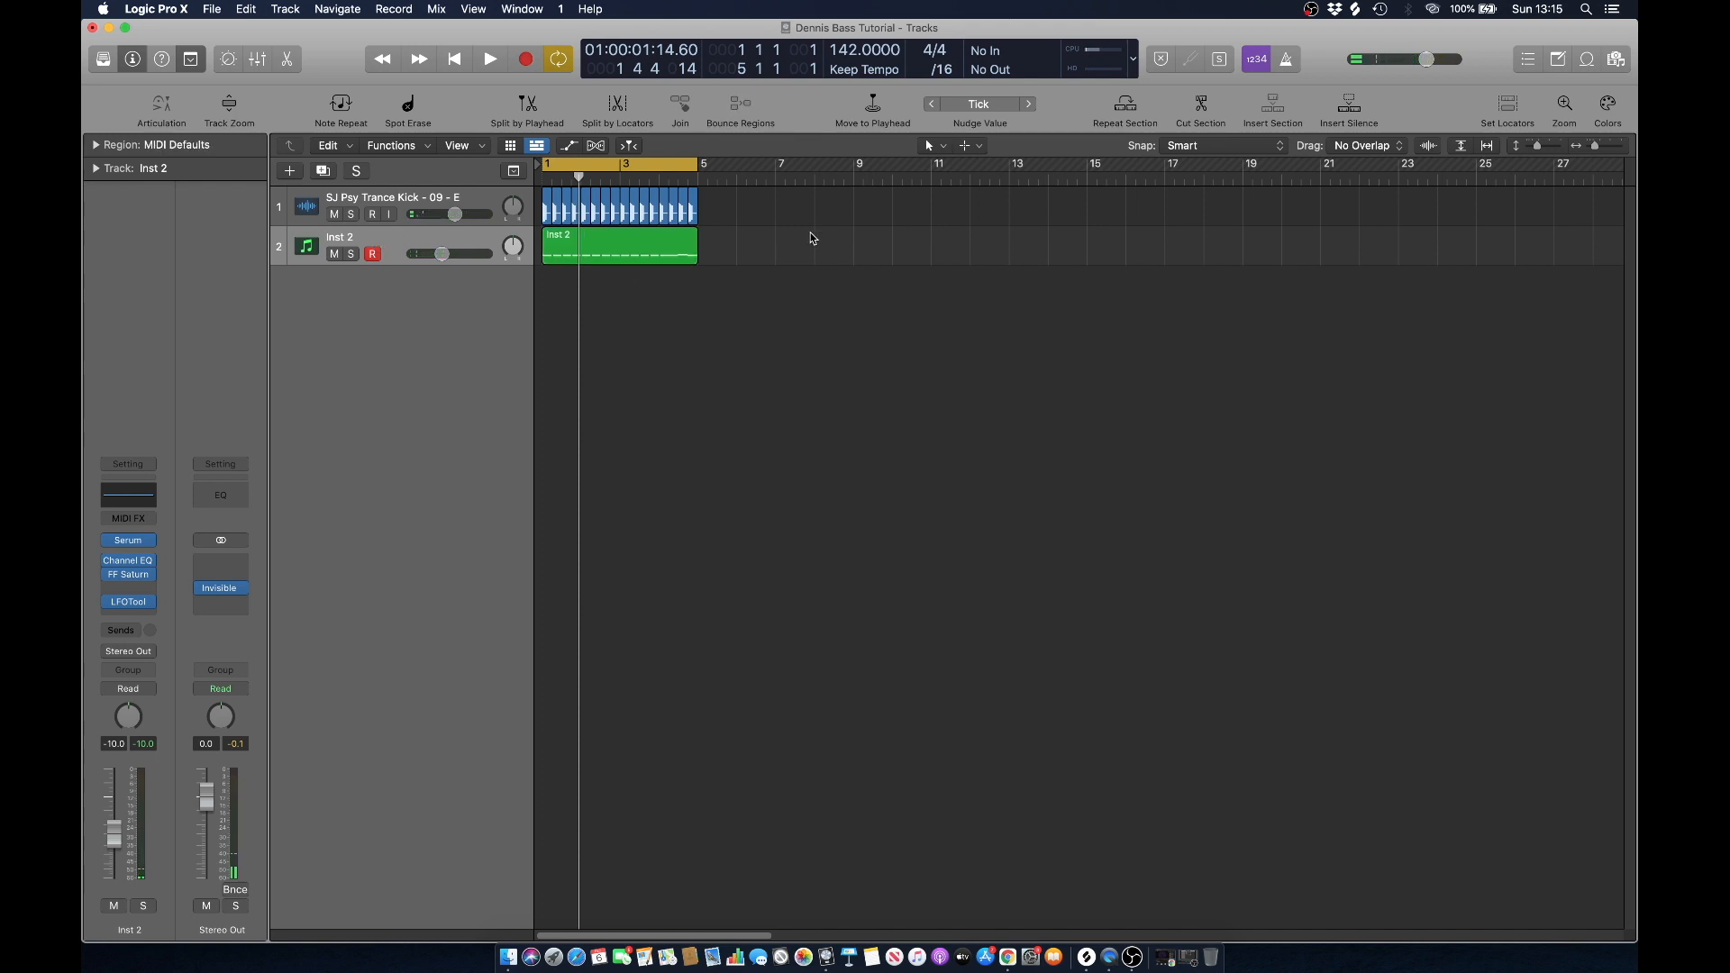
click(375, 236)
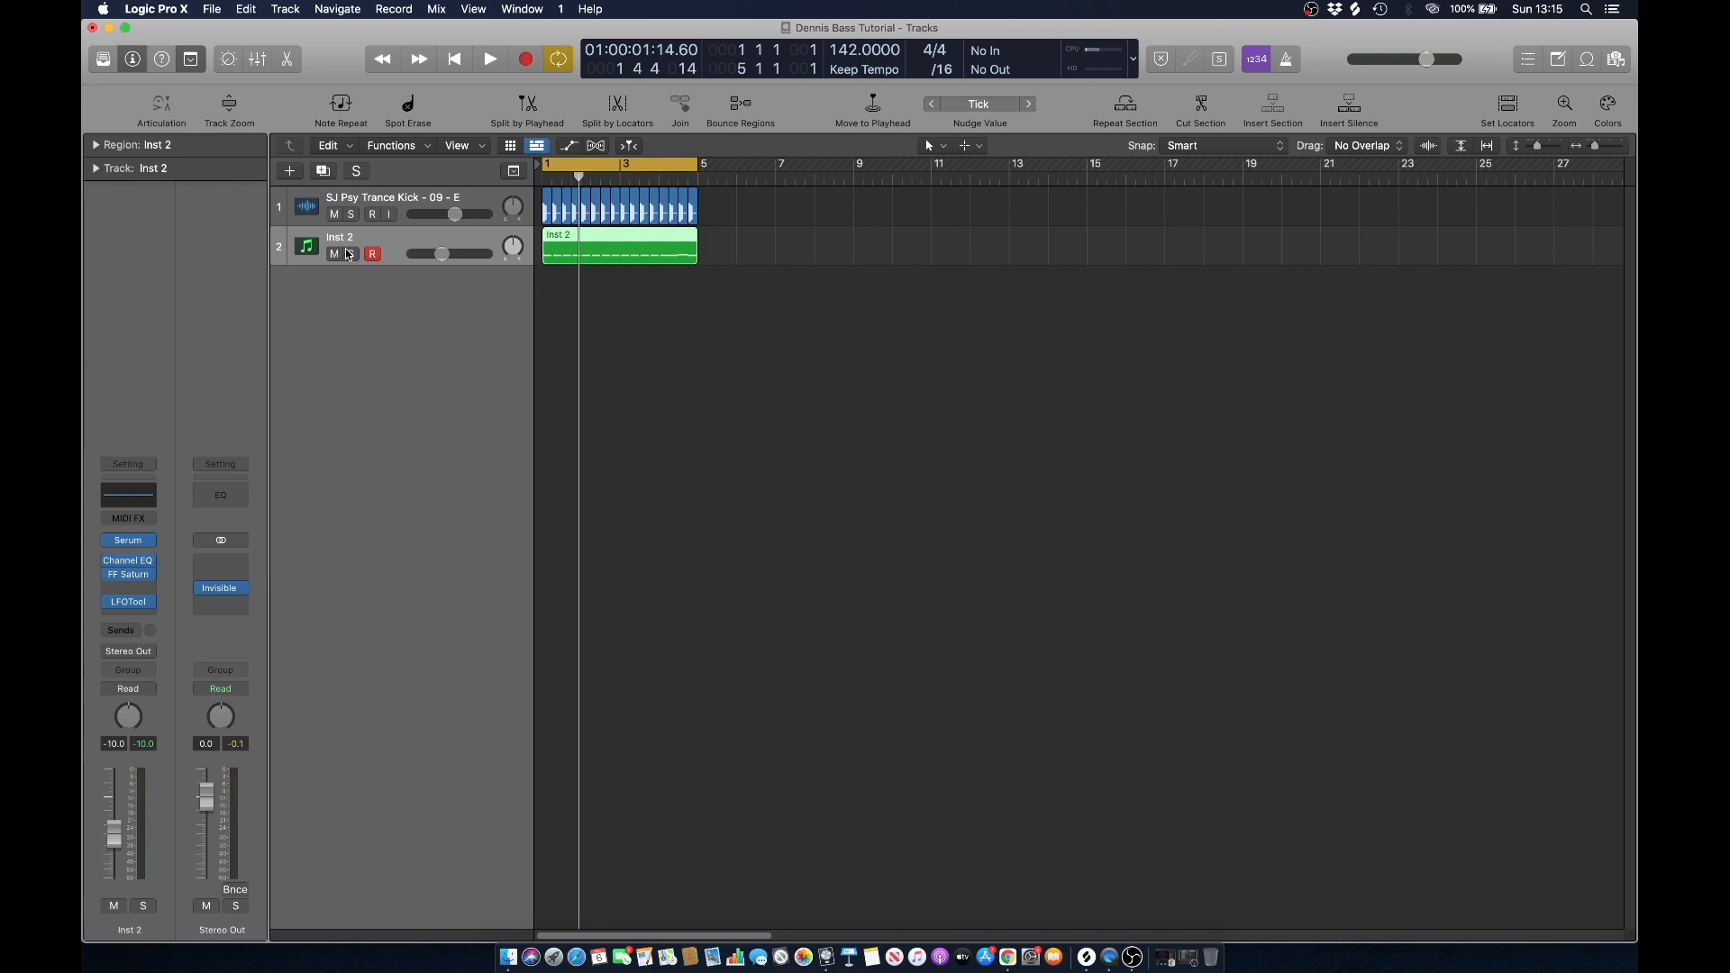
click(872, 238)
click(385, 241)
Duplicate the soloed Inst 2 track with its settings, copy the bass region onto the new track, and unsolo the duplicate.
click(351, 255)
click(324, 171)
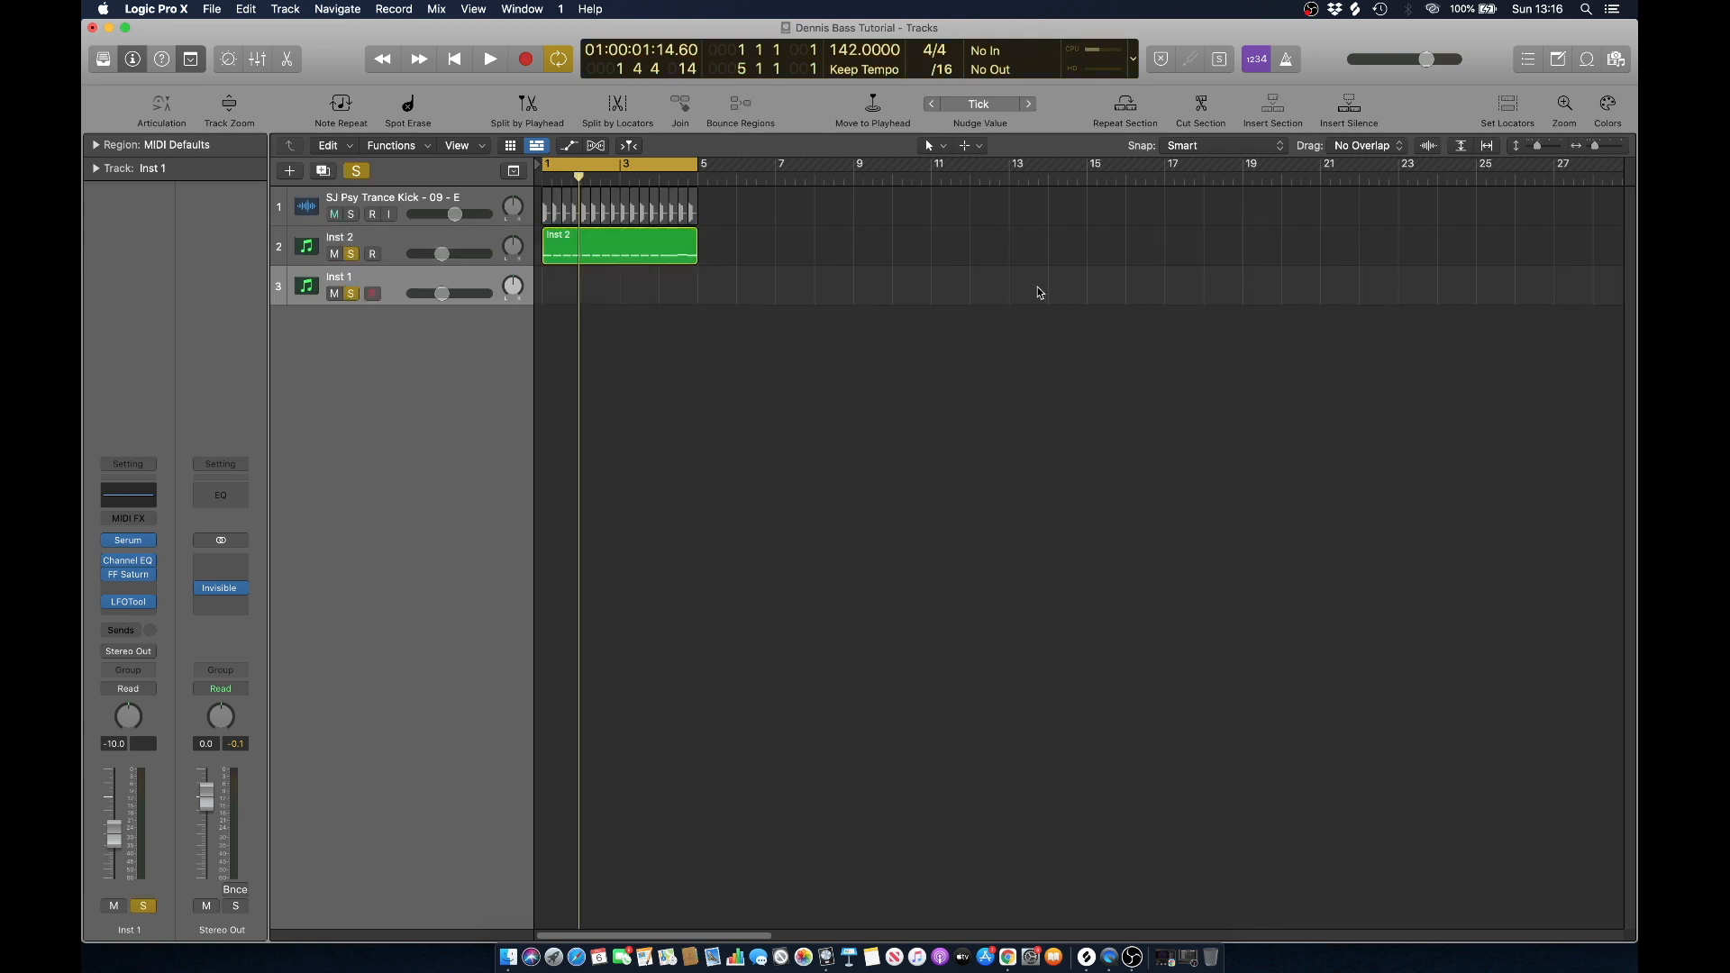
drag(569, 233, 606, 288)
click(351, 294)
click(380, 239)
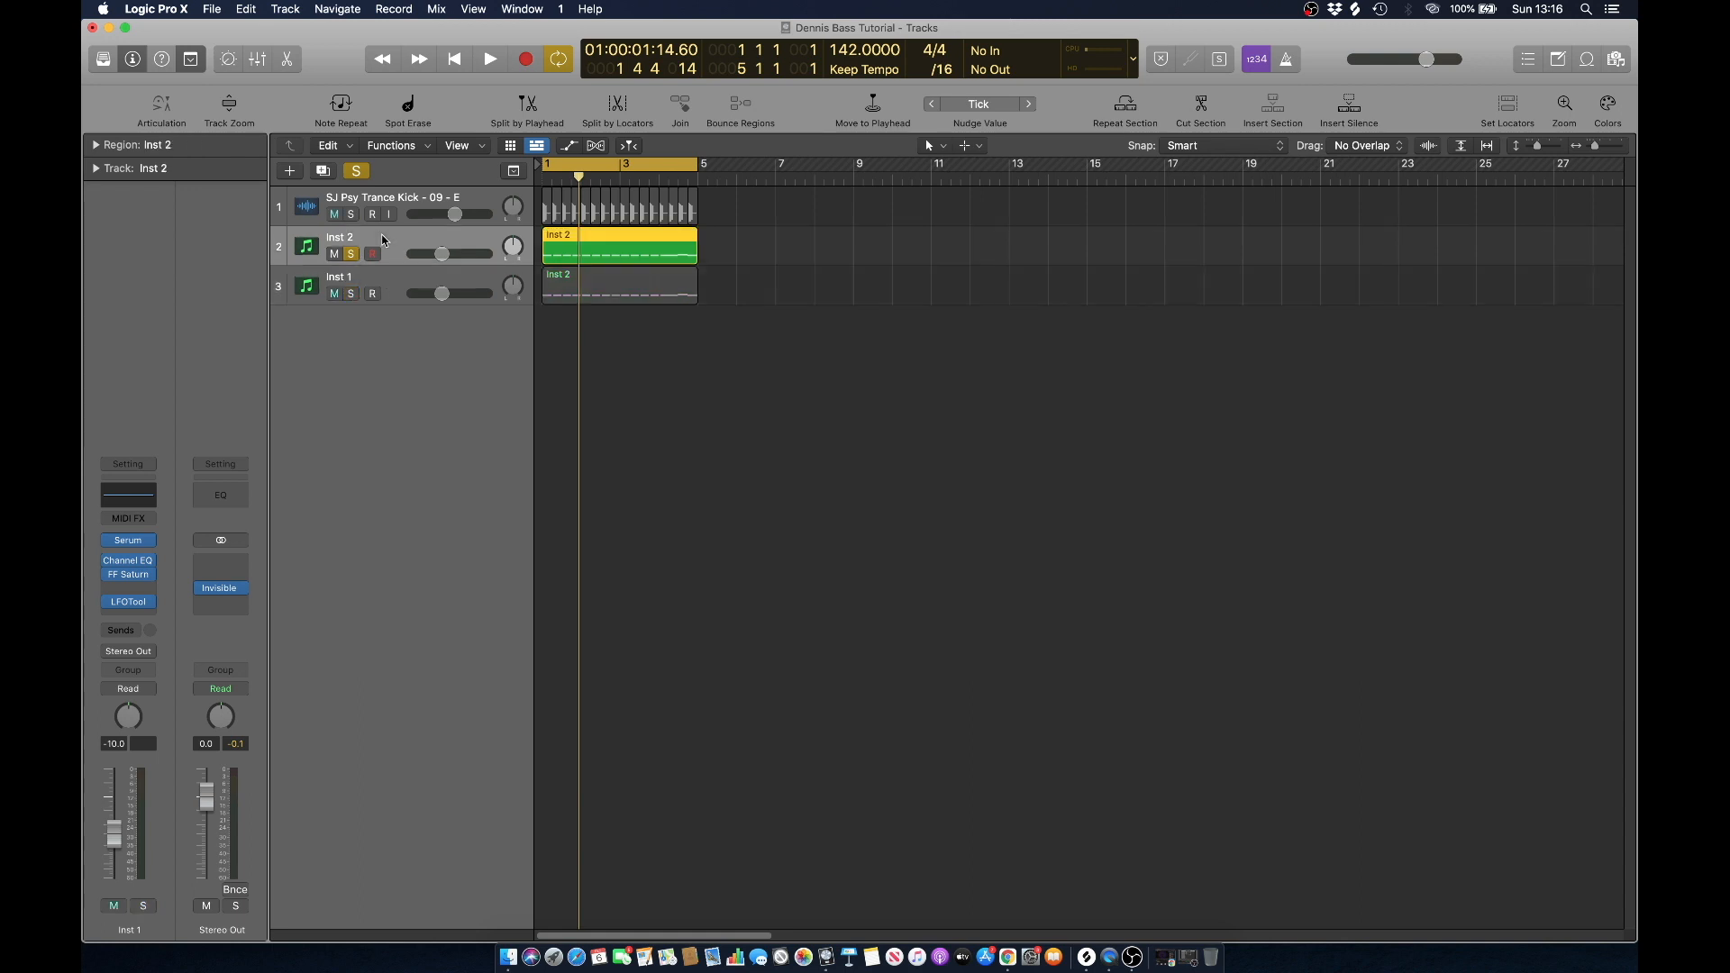
Enable the low-cut band in Inst 2's Channel EQ, set it between 100 and 200 Hz, and check it in playback.
click(117, 498)
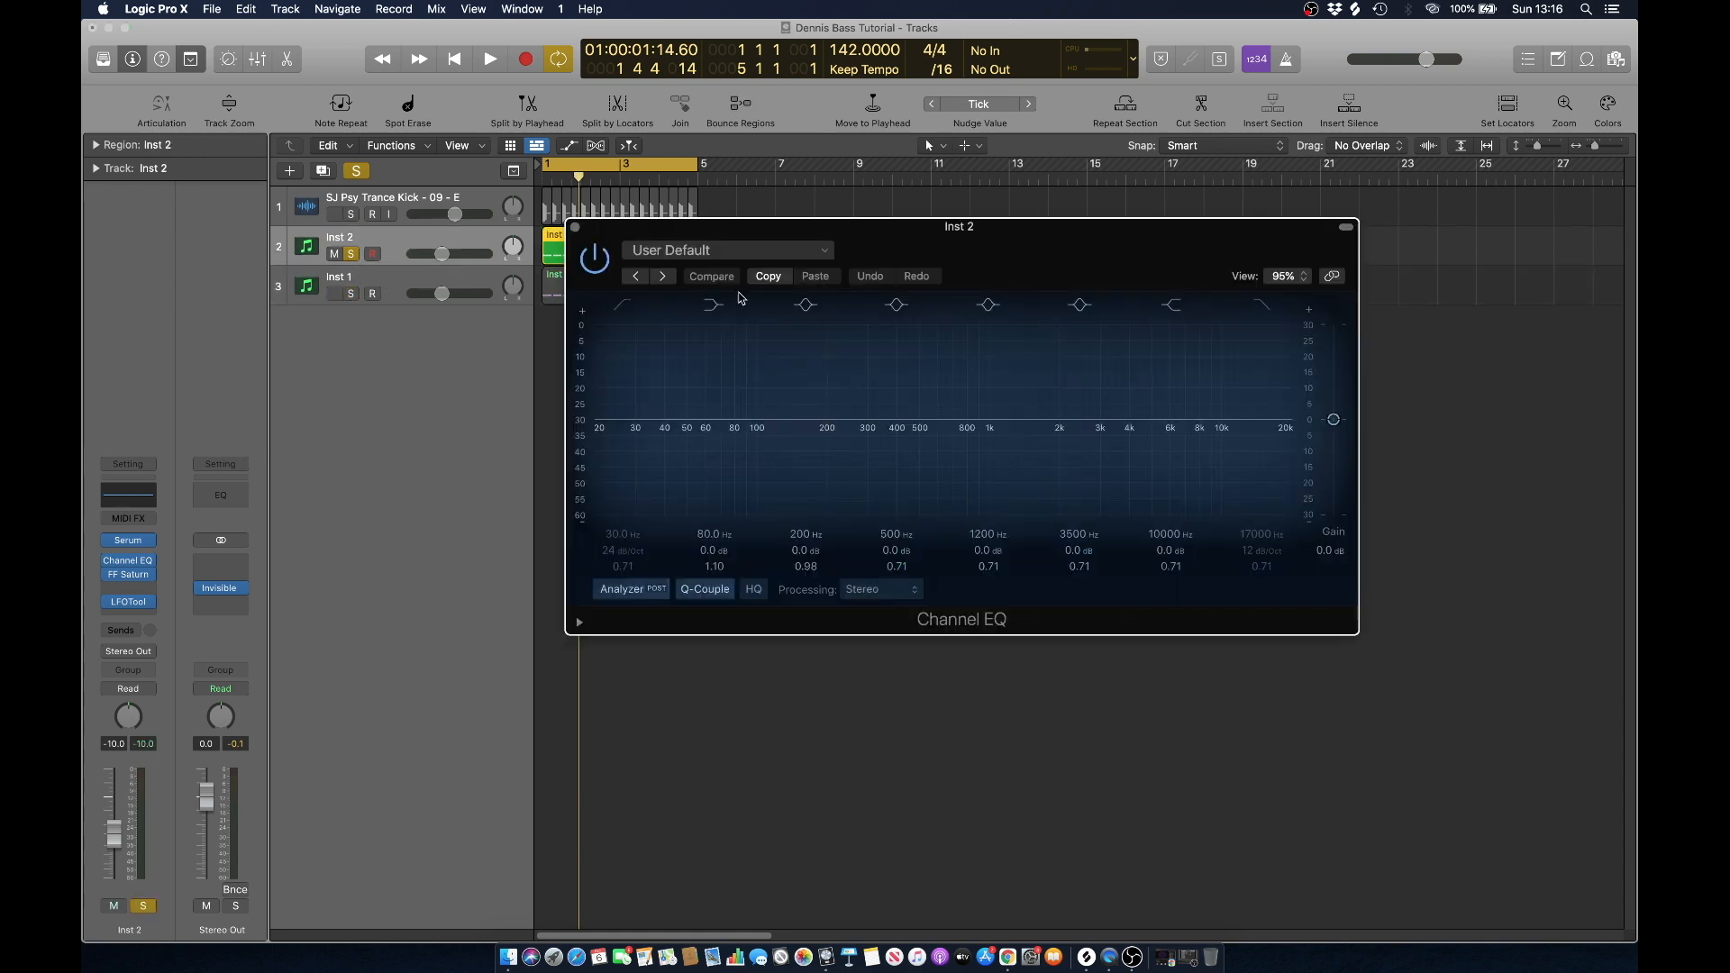
click(674, 462)
drag(689, 474, 802, 502)
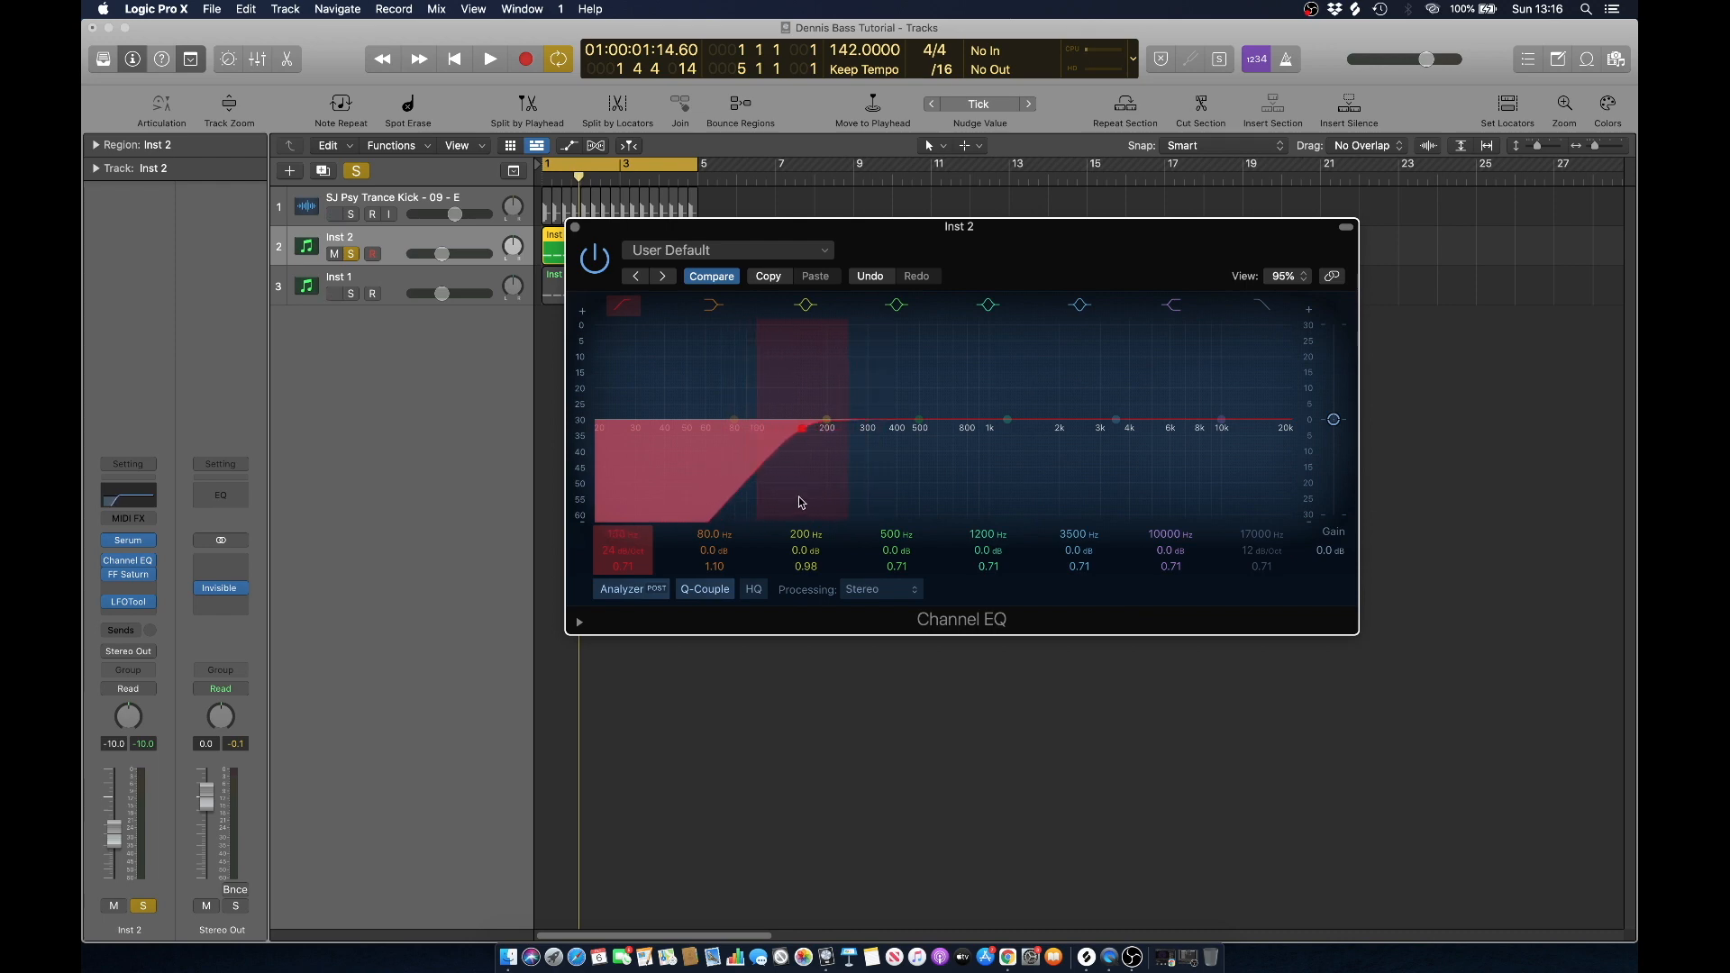
key(space)
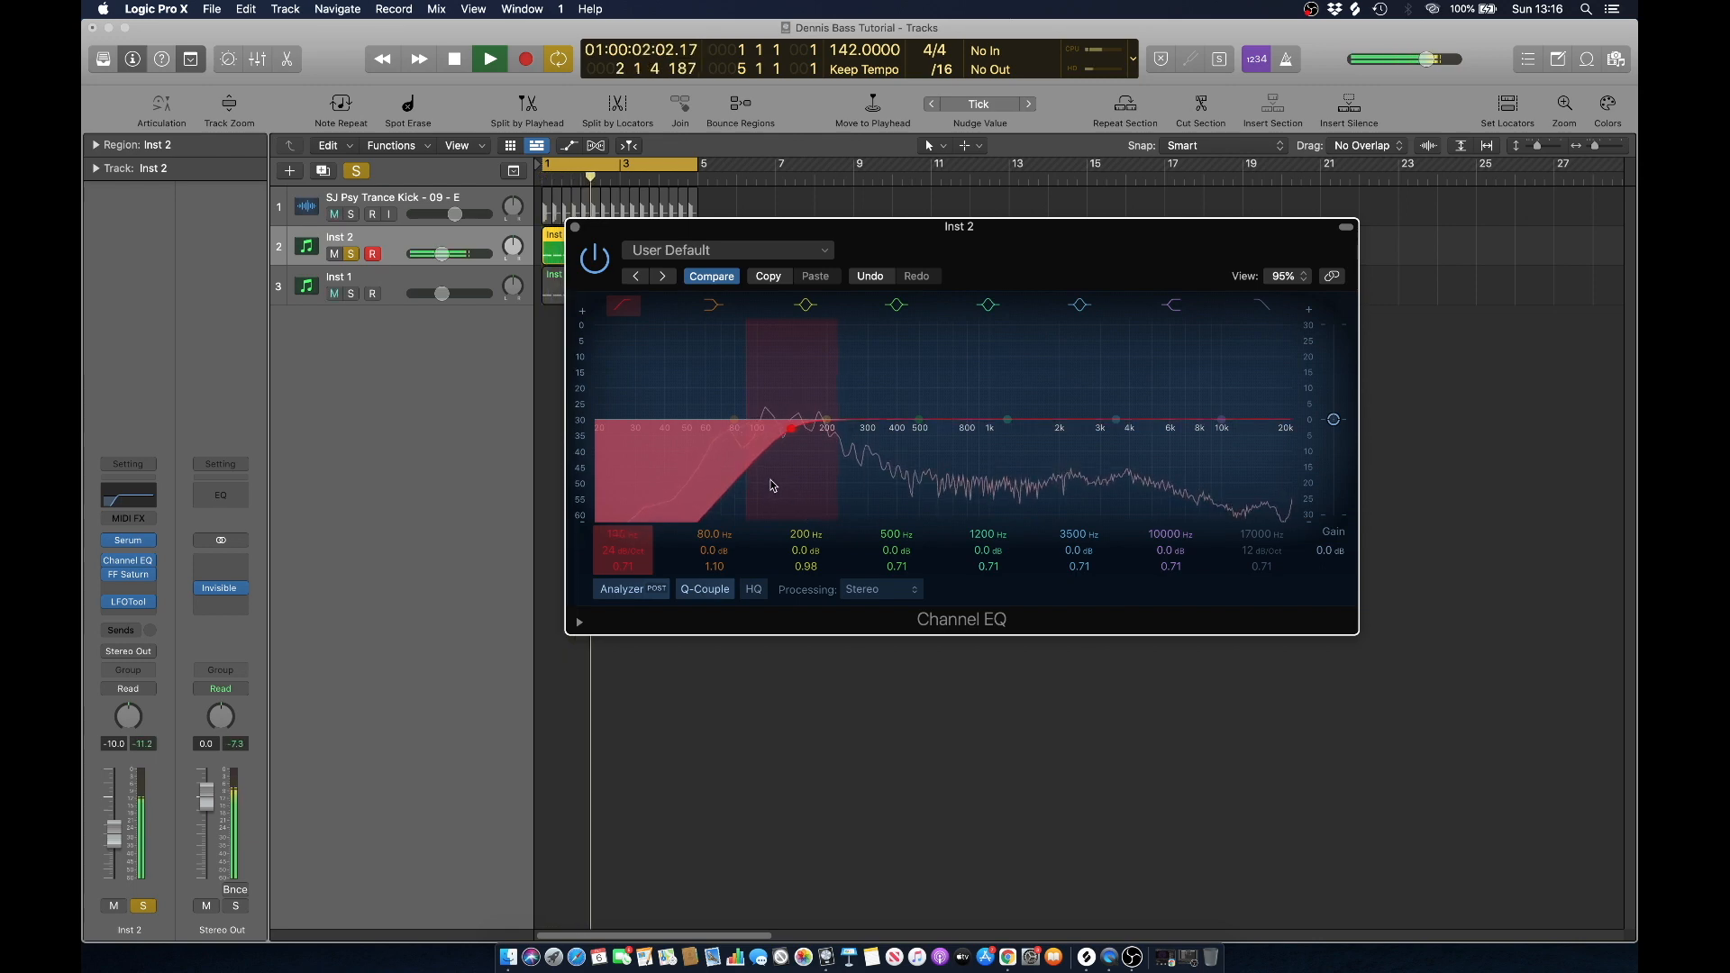
key(space)
click(575, 228)
click(992, 279)
Move the solo from Inst 2 to the duplicated Inst 1 track and play it.
click(351, 255)
click(351, 295)
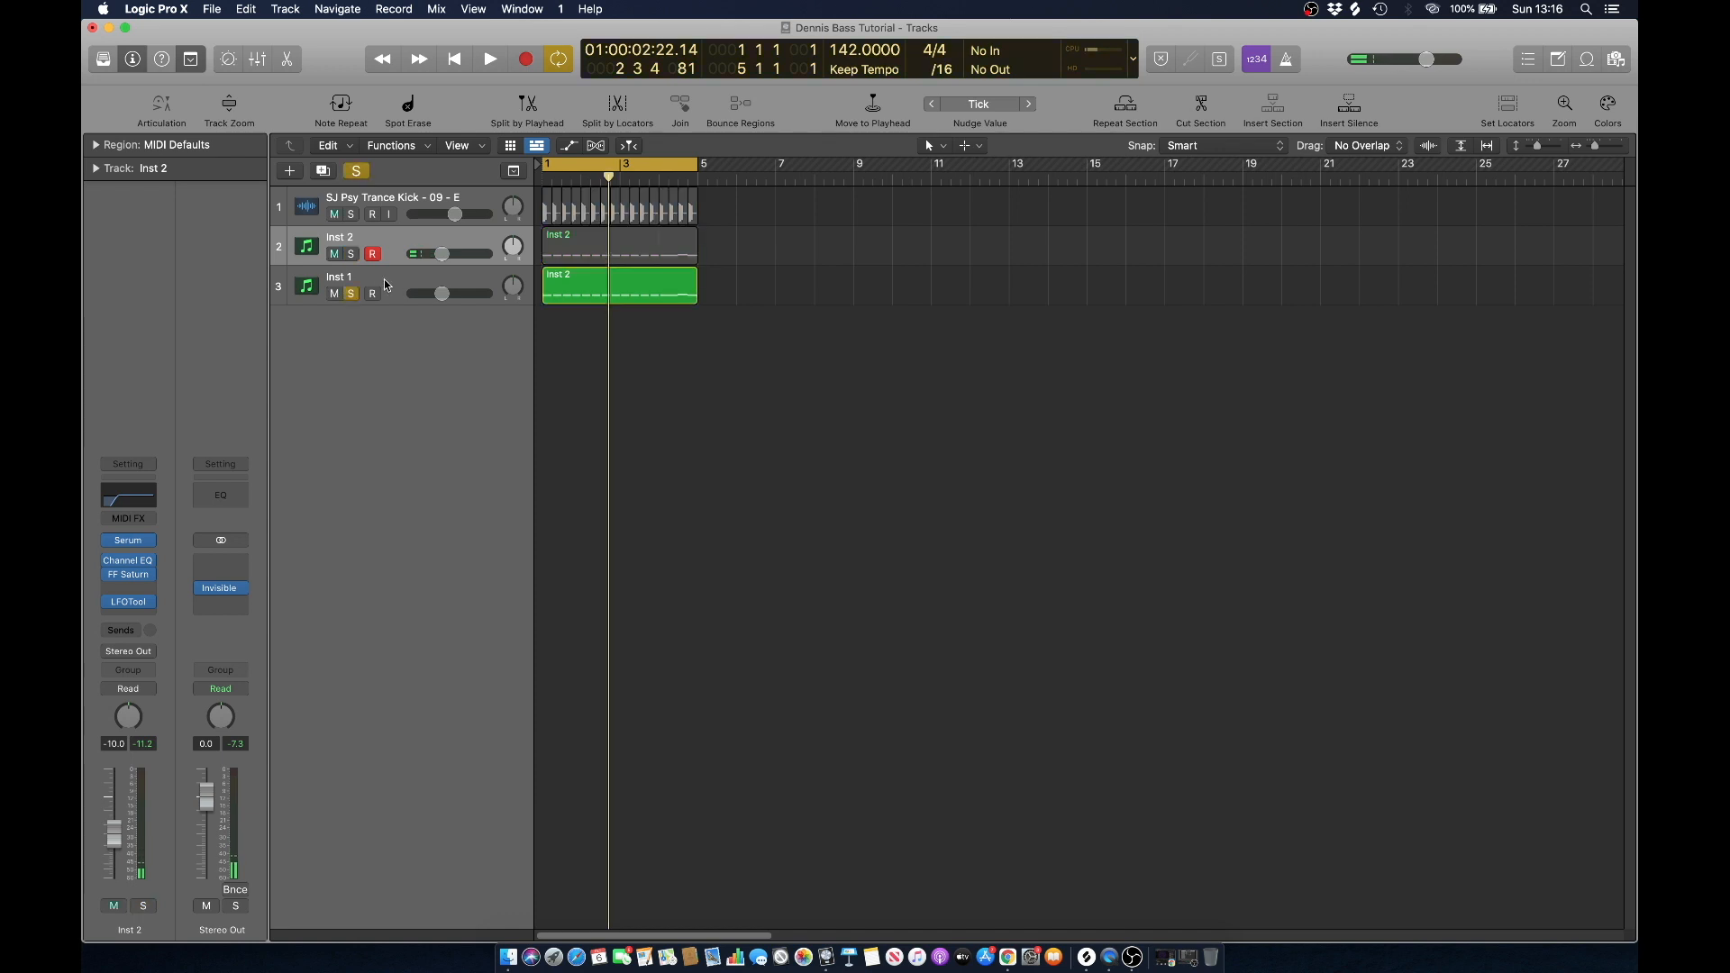
click(311, 289)
key(space)
Enable the high-cut band in Inst 1's Channel EQ, set to about 276 Hz with a 48 dB/Oct slope, and check it in playback.
click(140, 487)
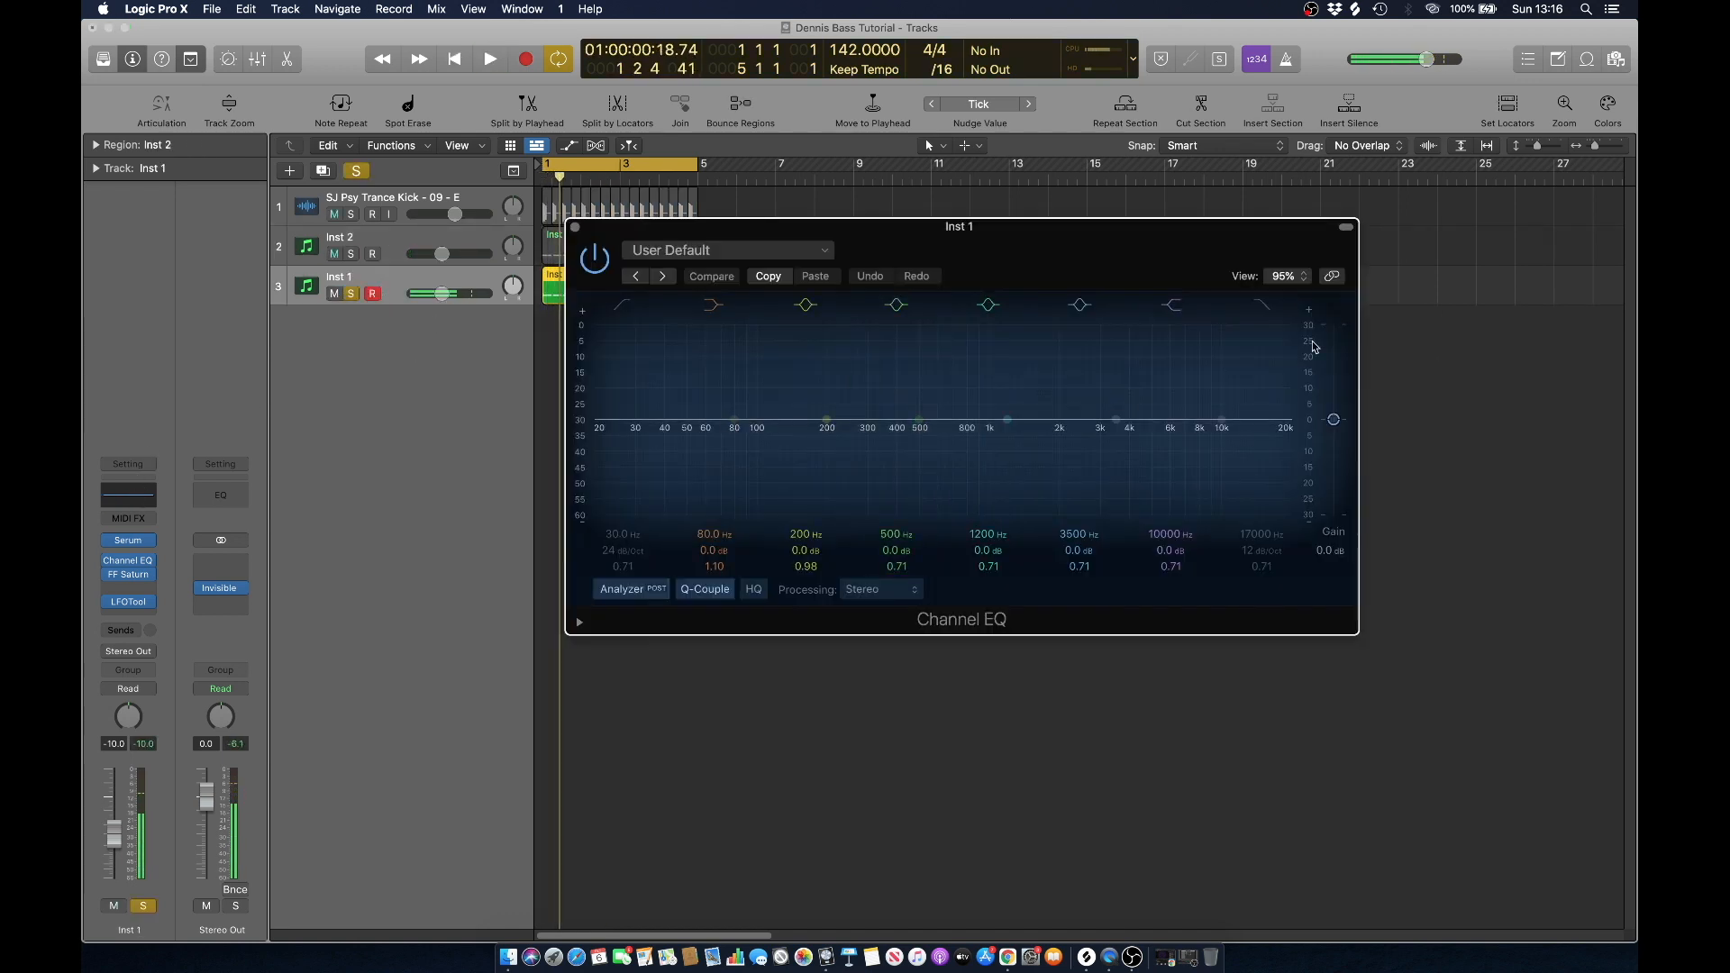
click(1268, 308)
drag(1272, 491, 1183, 516)
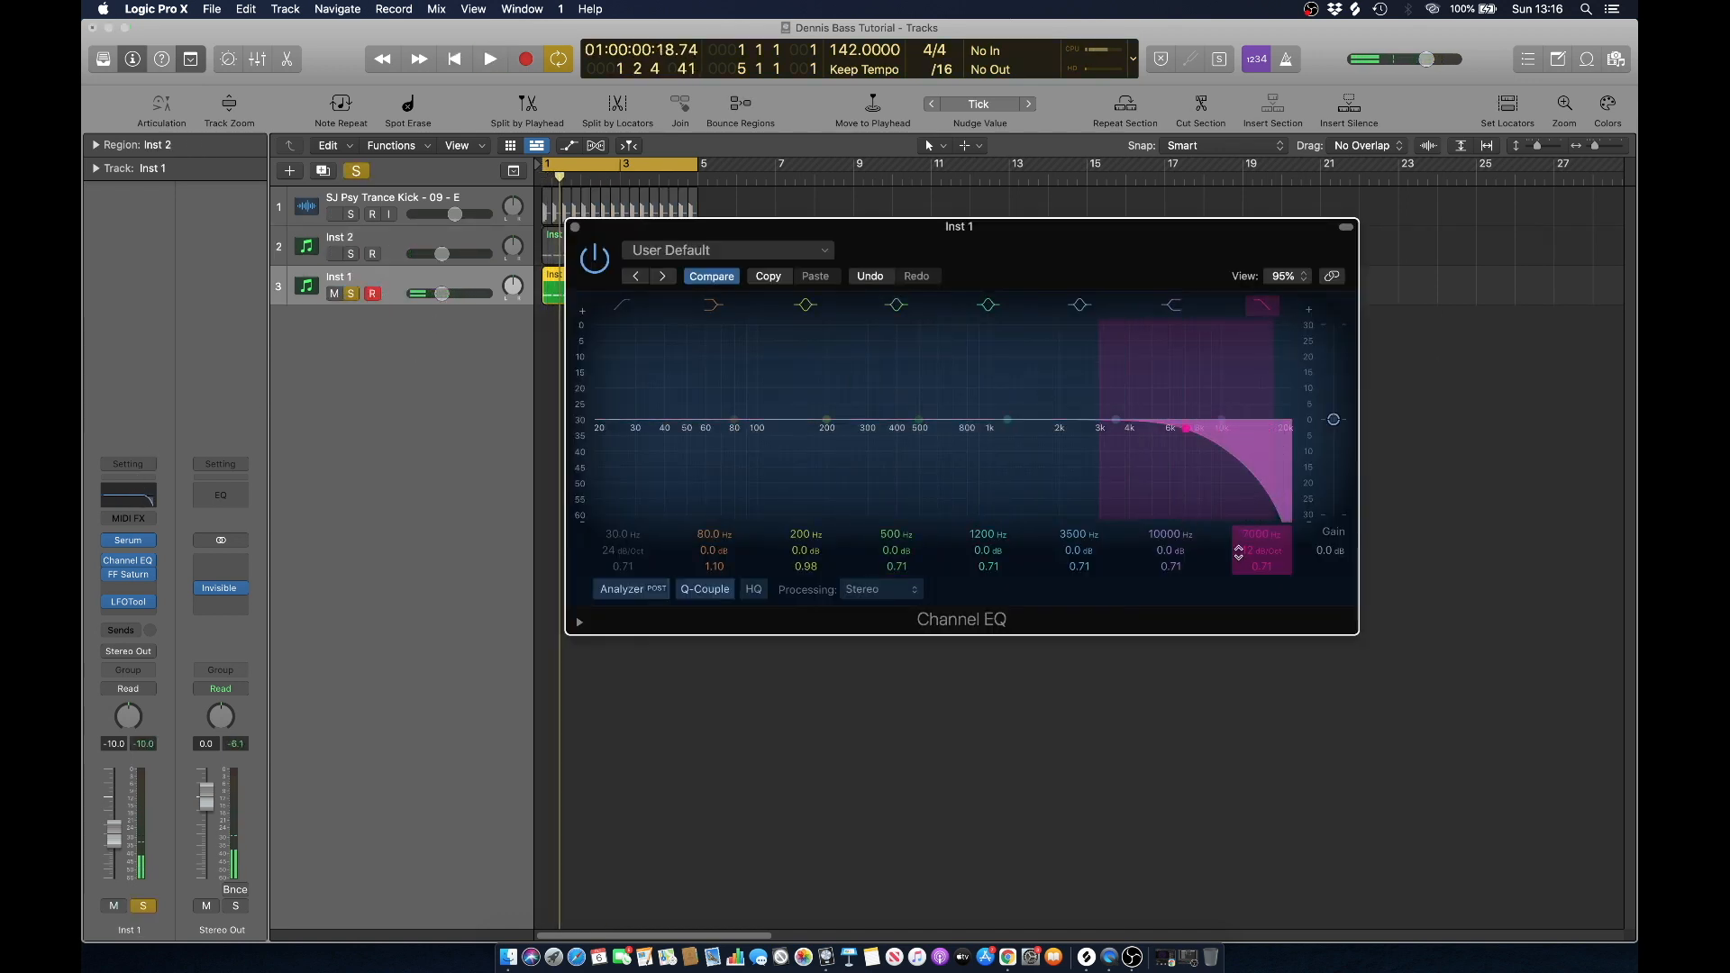
drag(1278, 548, 1270, 631)
key(space)
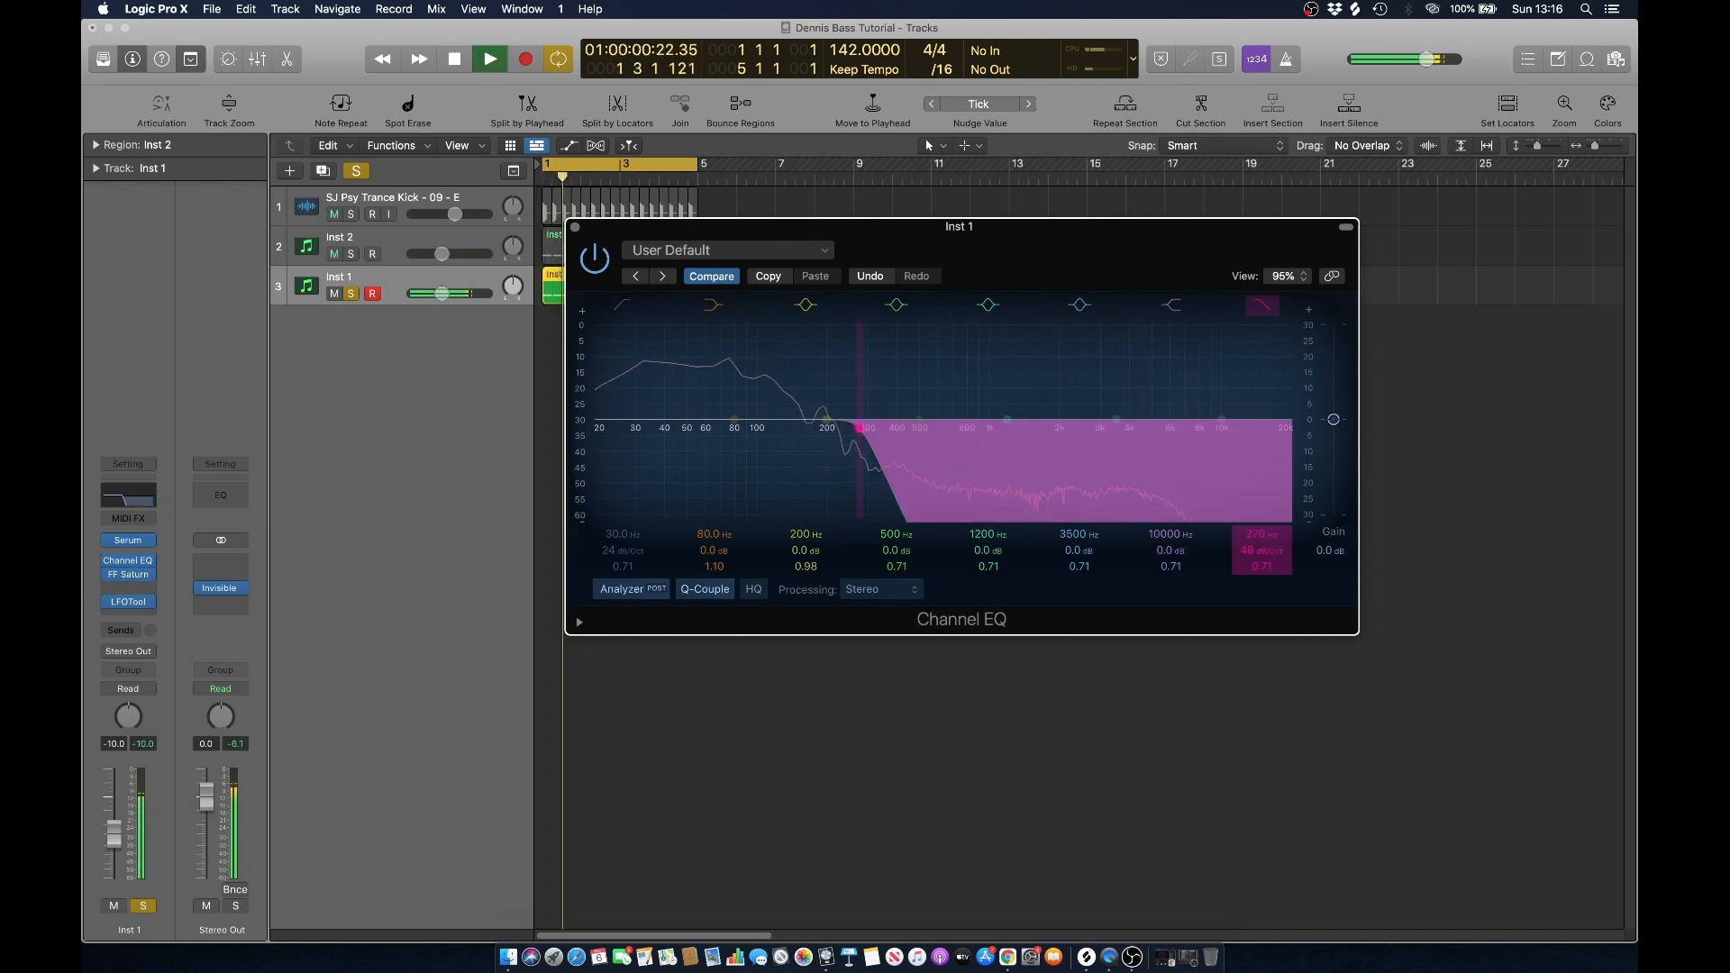
key(space)
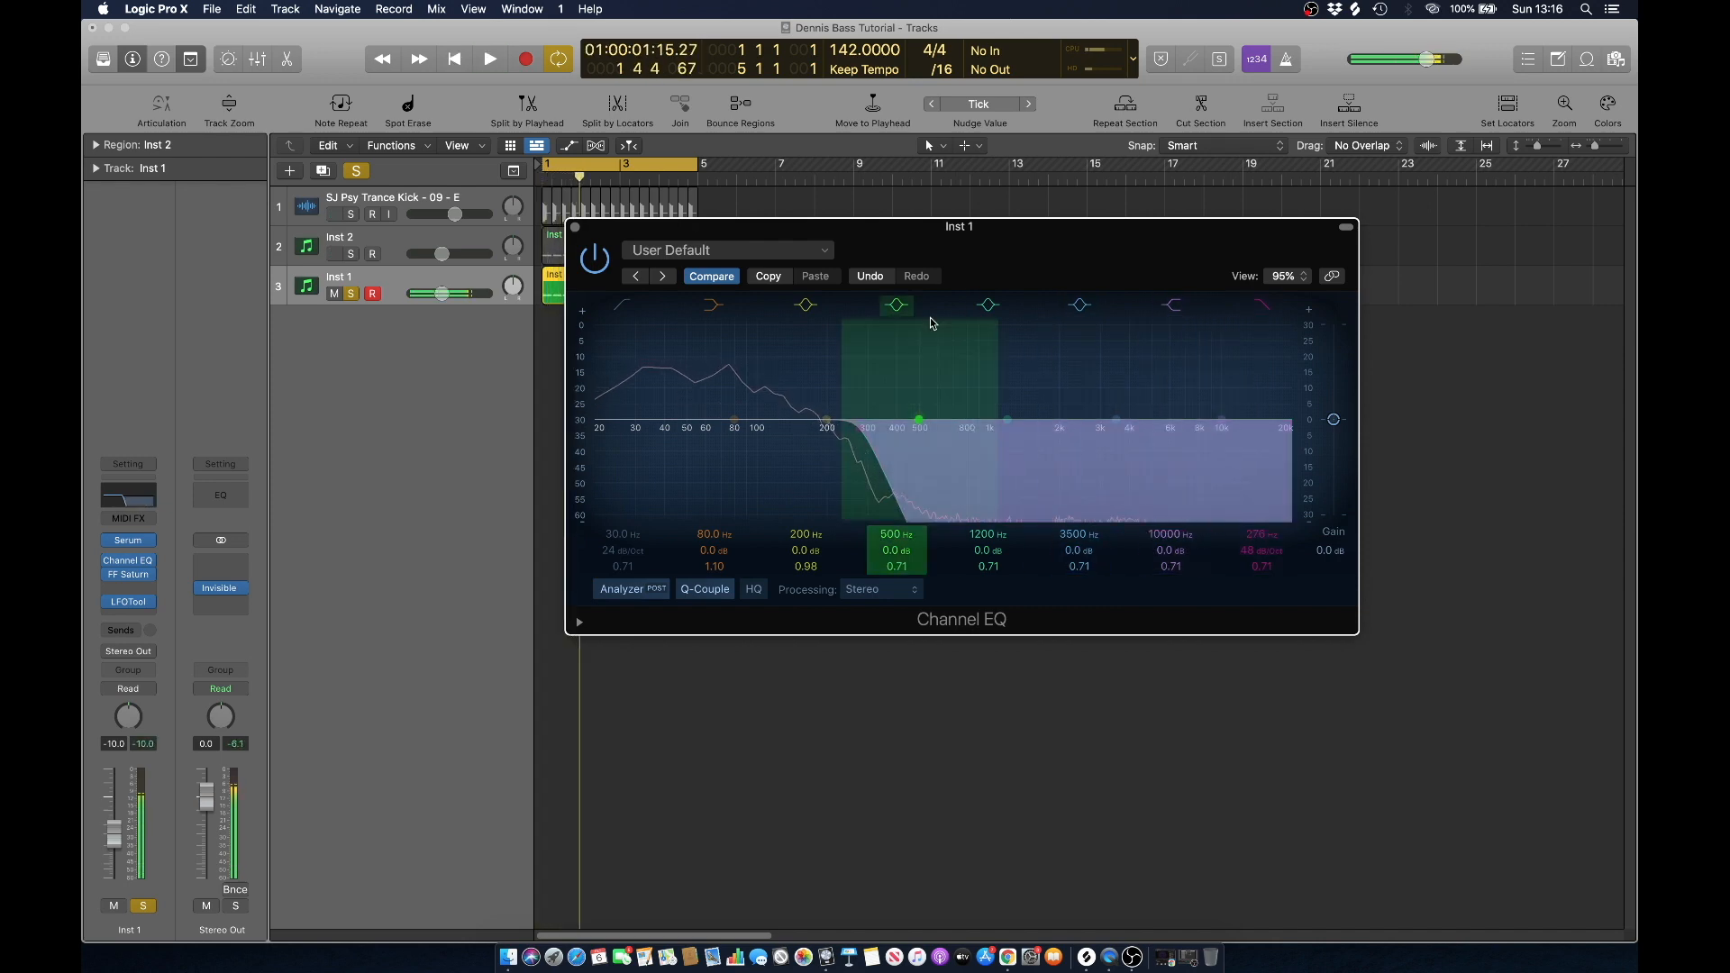
Solo Inst 2 alongside Inst 1 and lower the high cut in Inst 1's Channel EQ to 154 Hz during playback.
click(351, 254)
key(space)
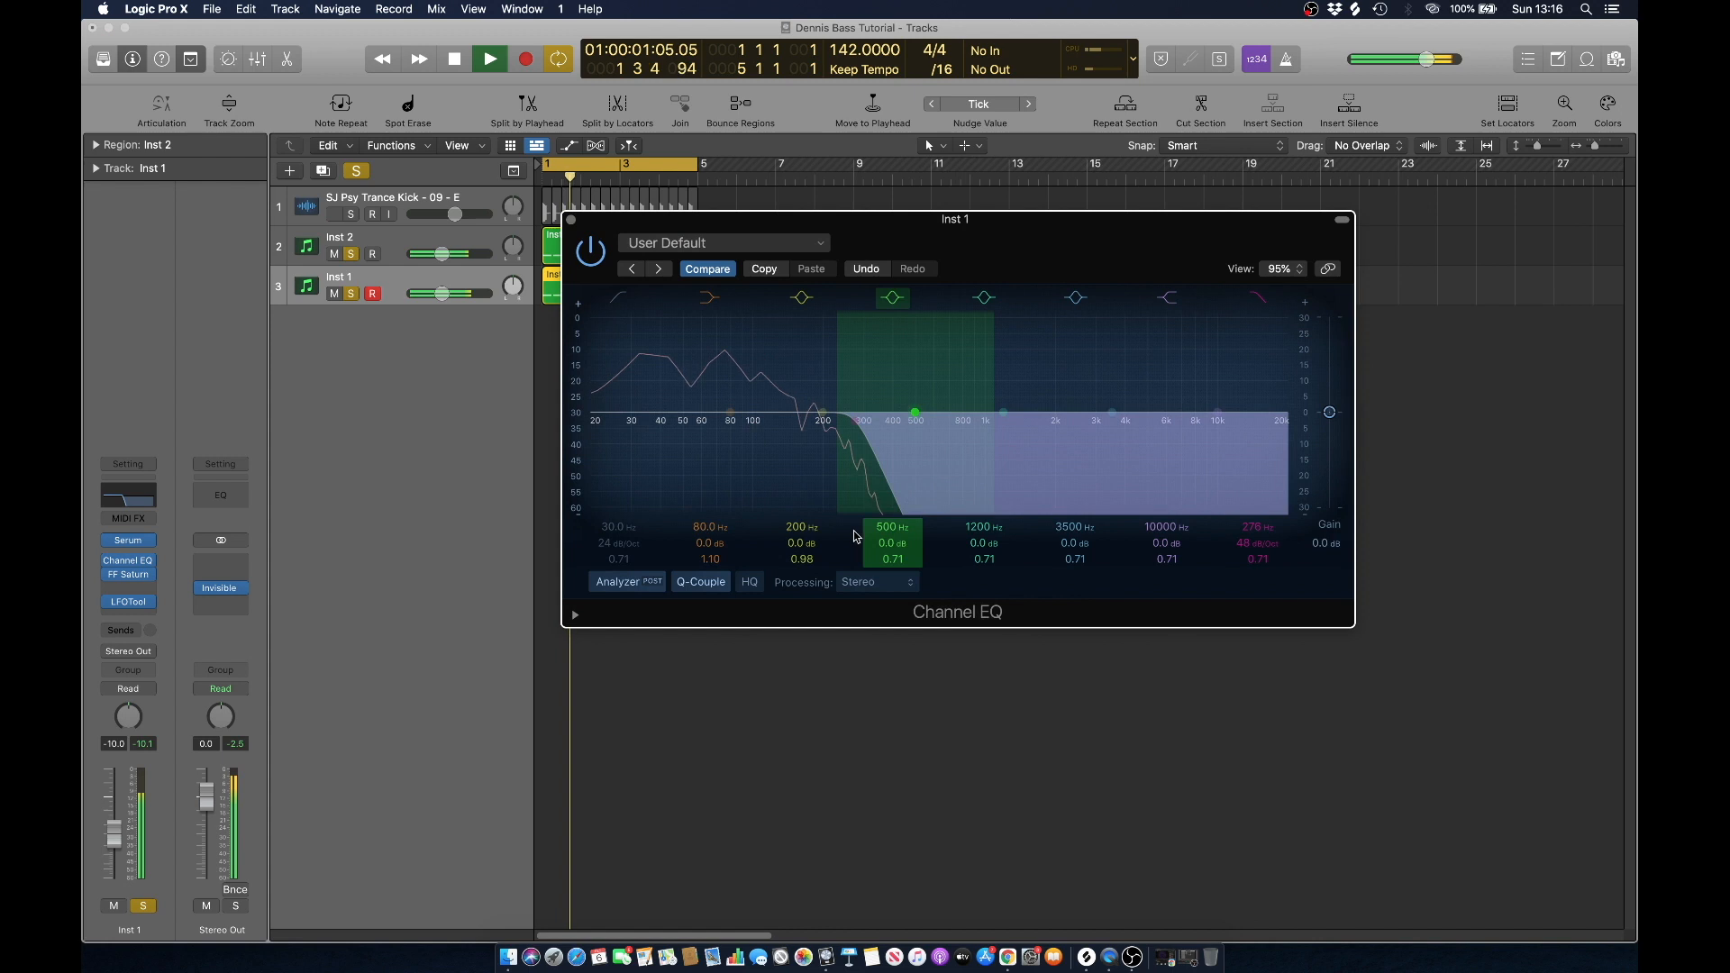
key(space)
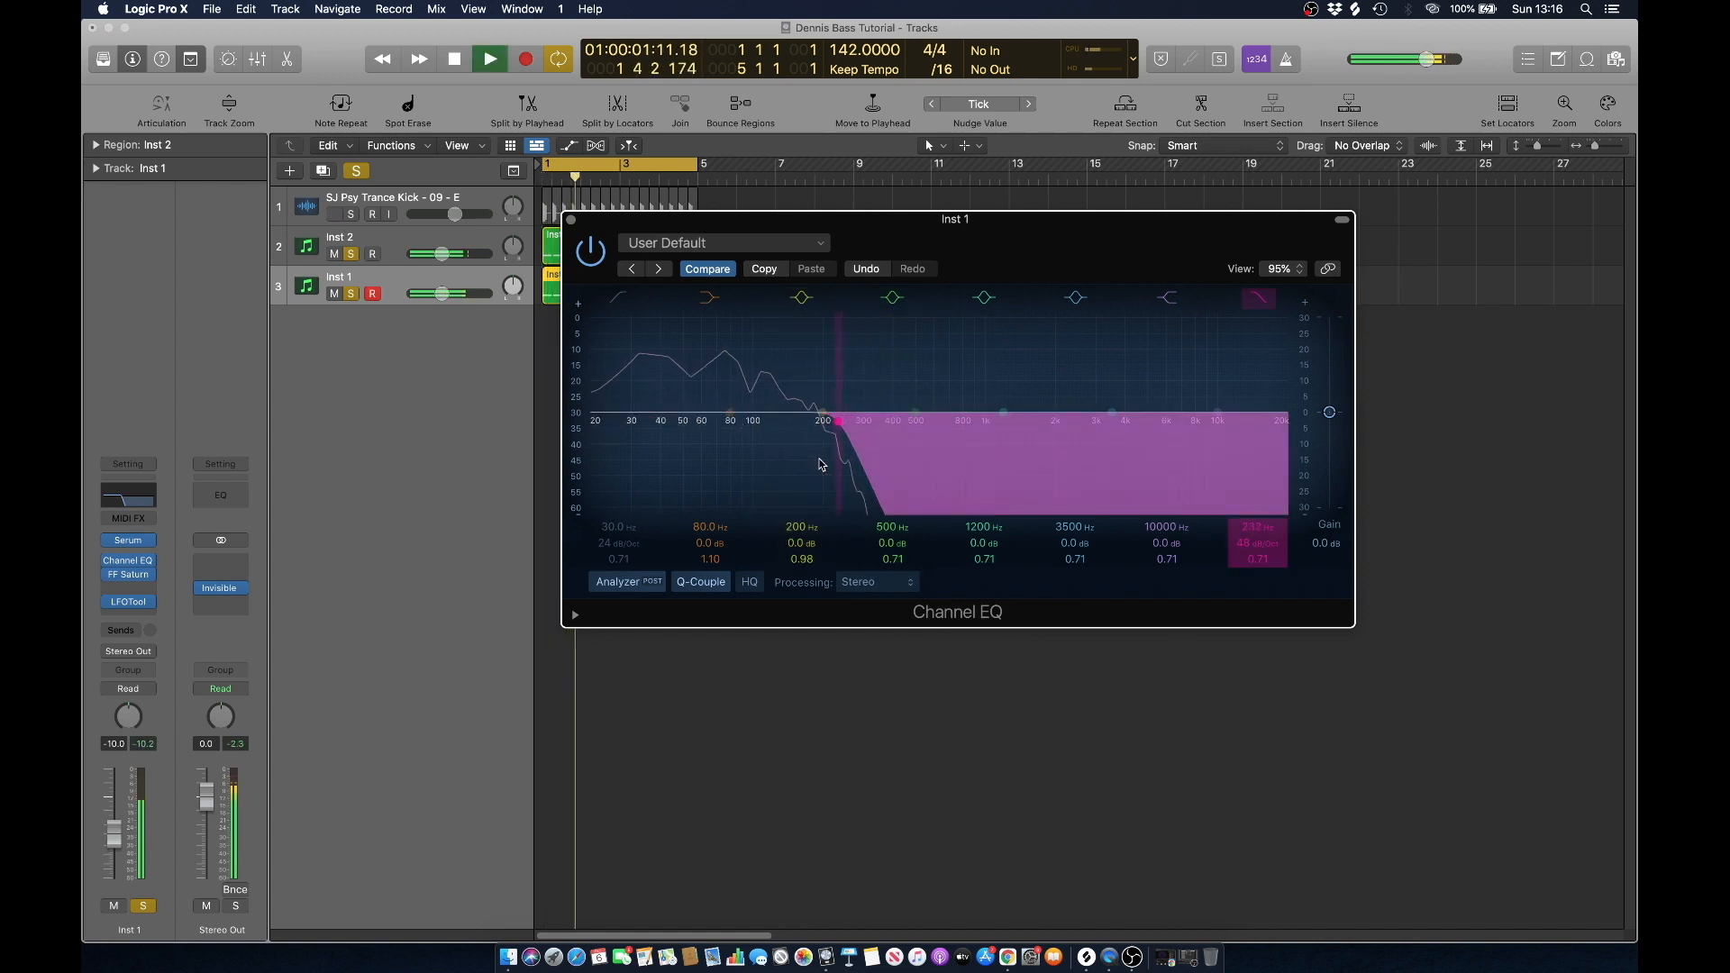
key(space)
drag(808, 465, 796, 465)
key(space)
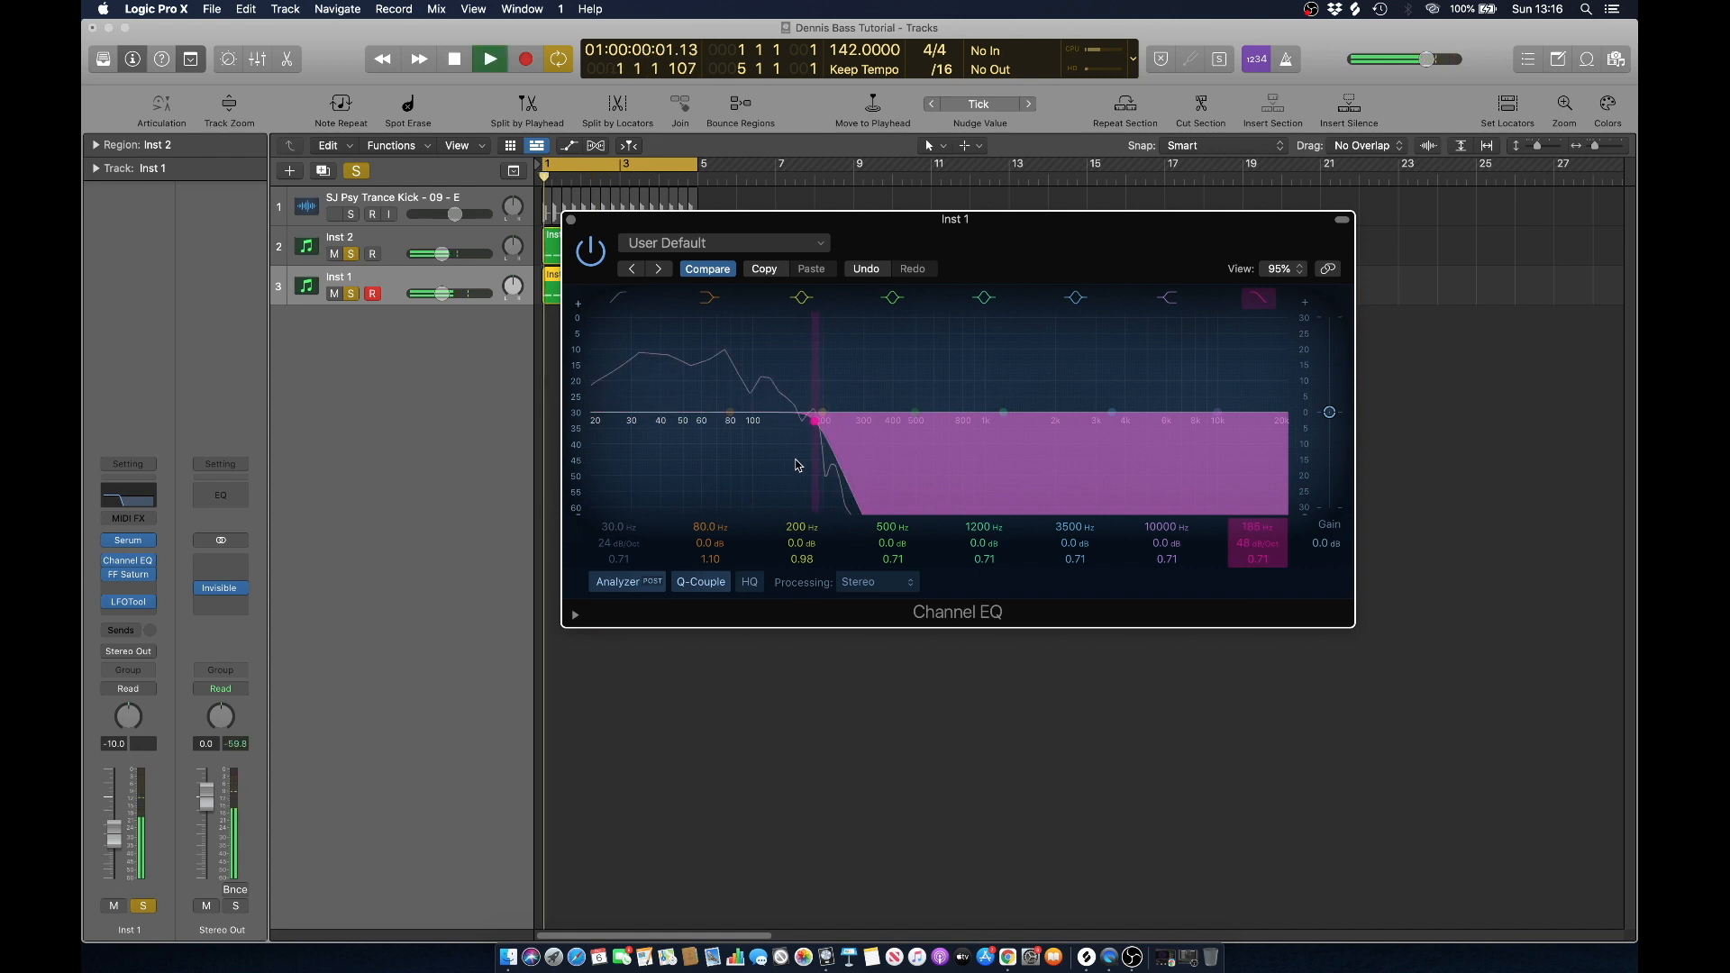
key(space)
key(space)
Compare Inst 1 alone with both bass layers together in playback, and close the Channel EQ window.
click(351, 254)
key(space)
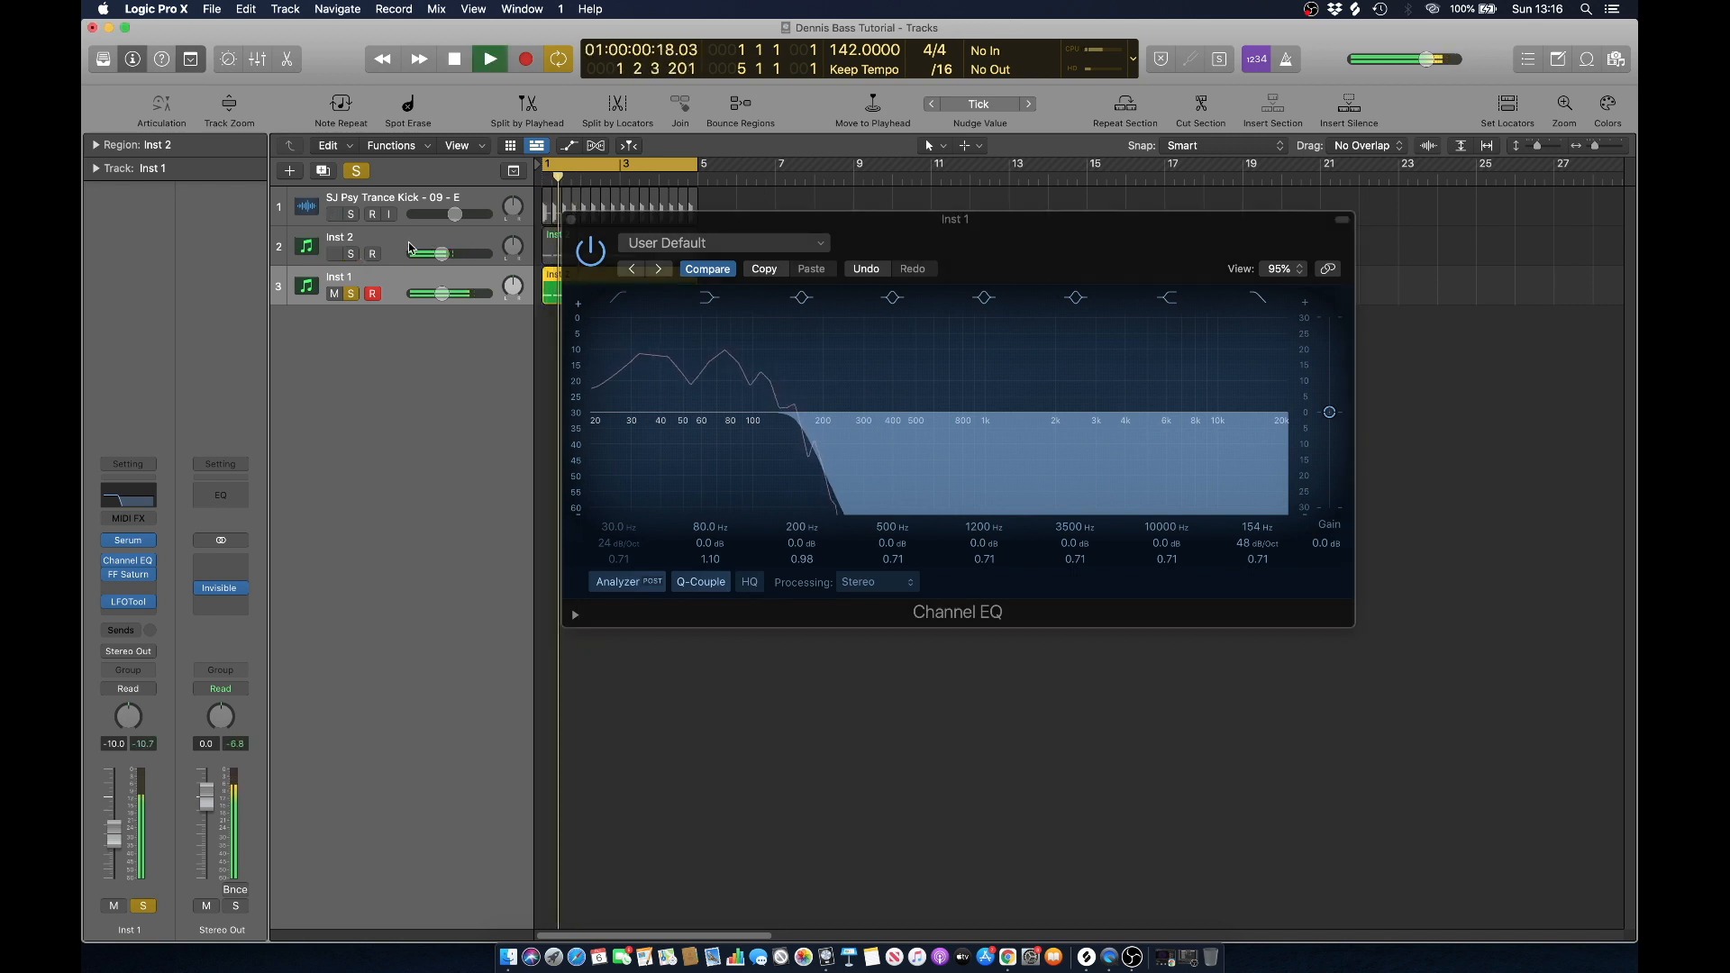
key(space)
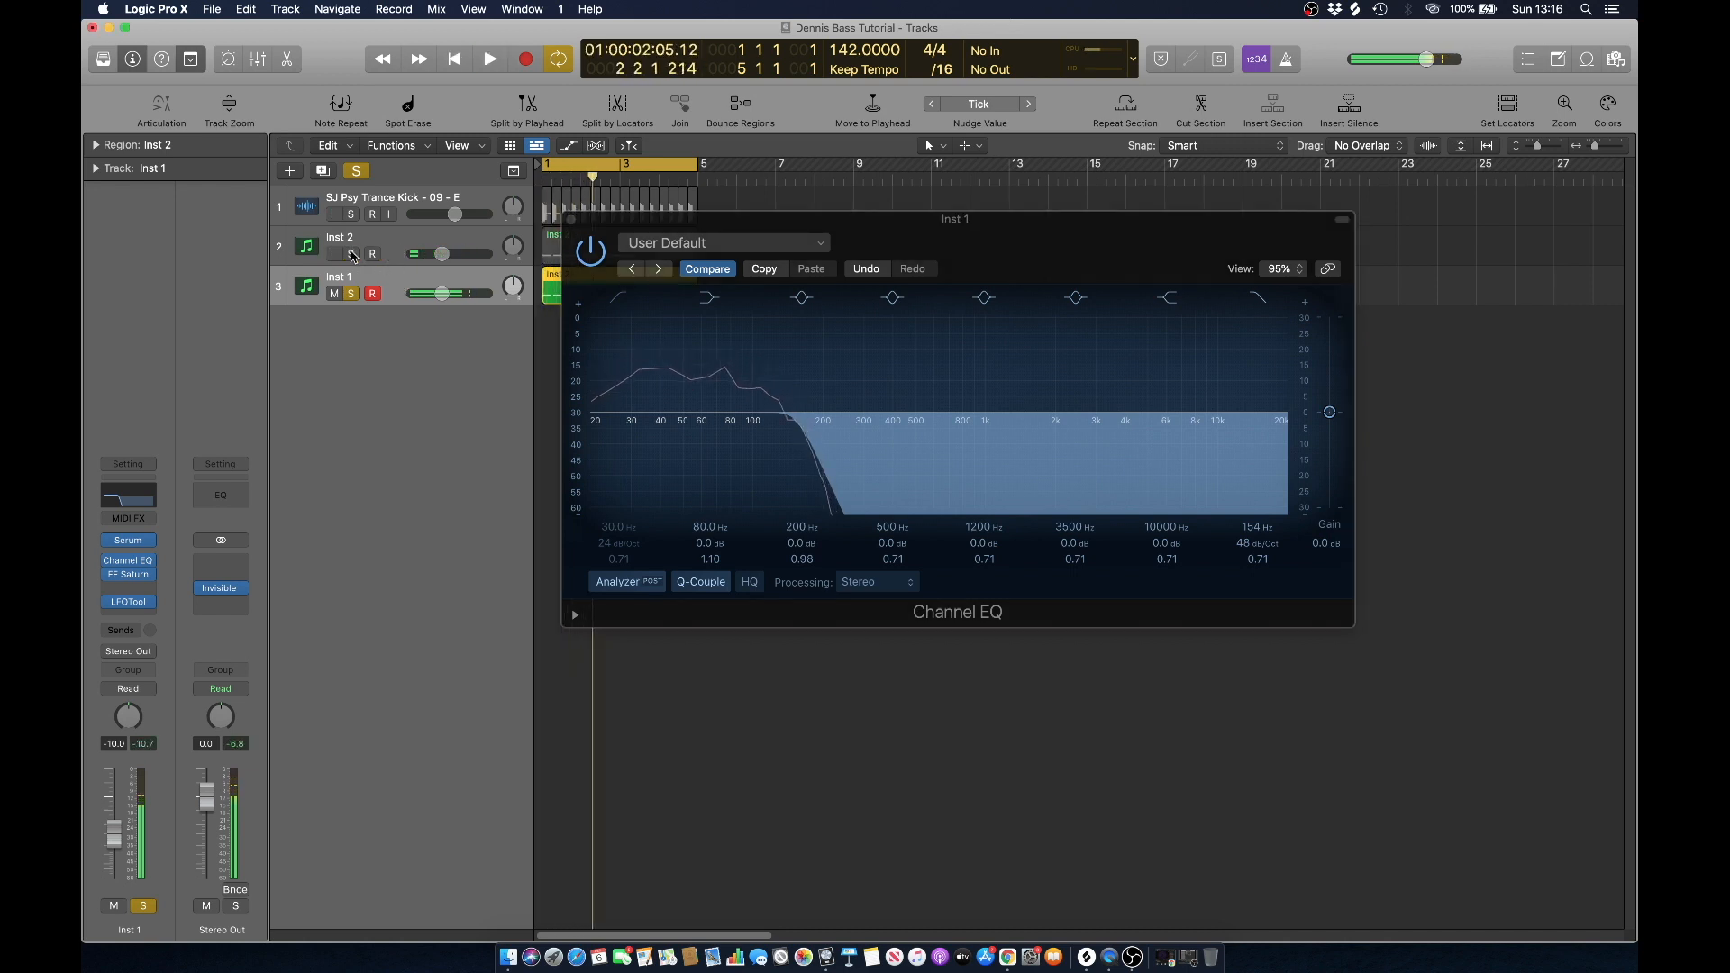
click(351, 254)
key(space)
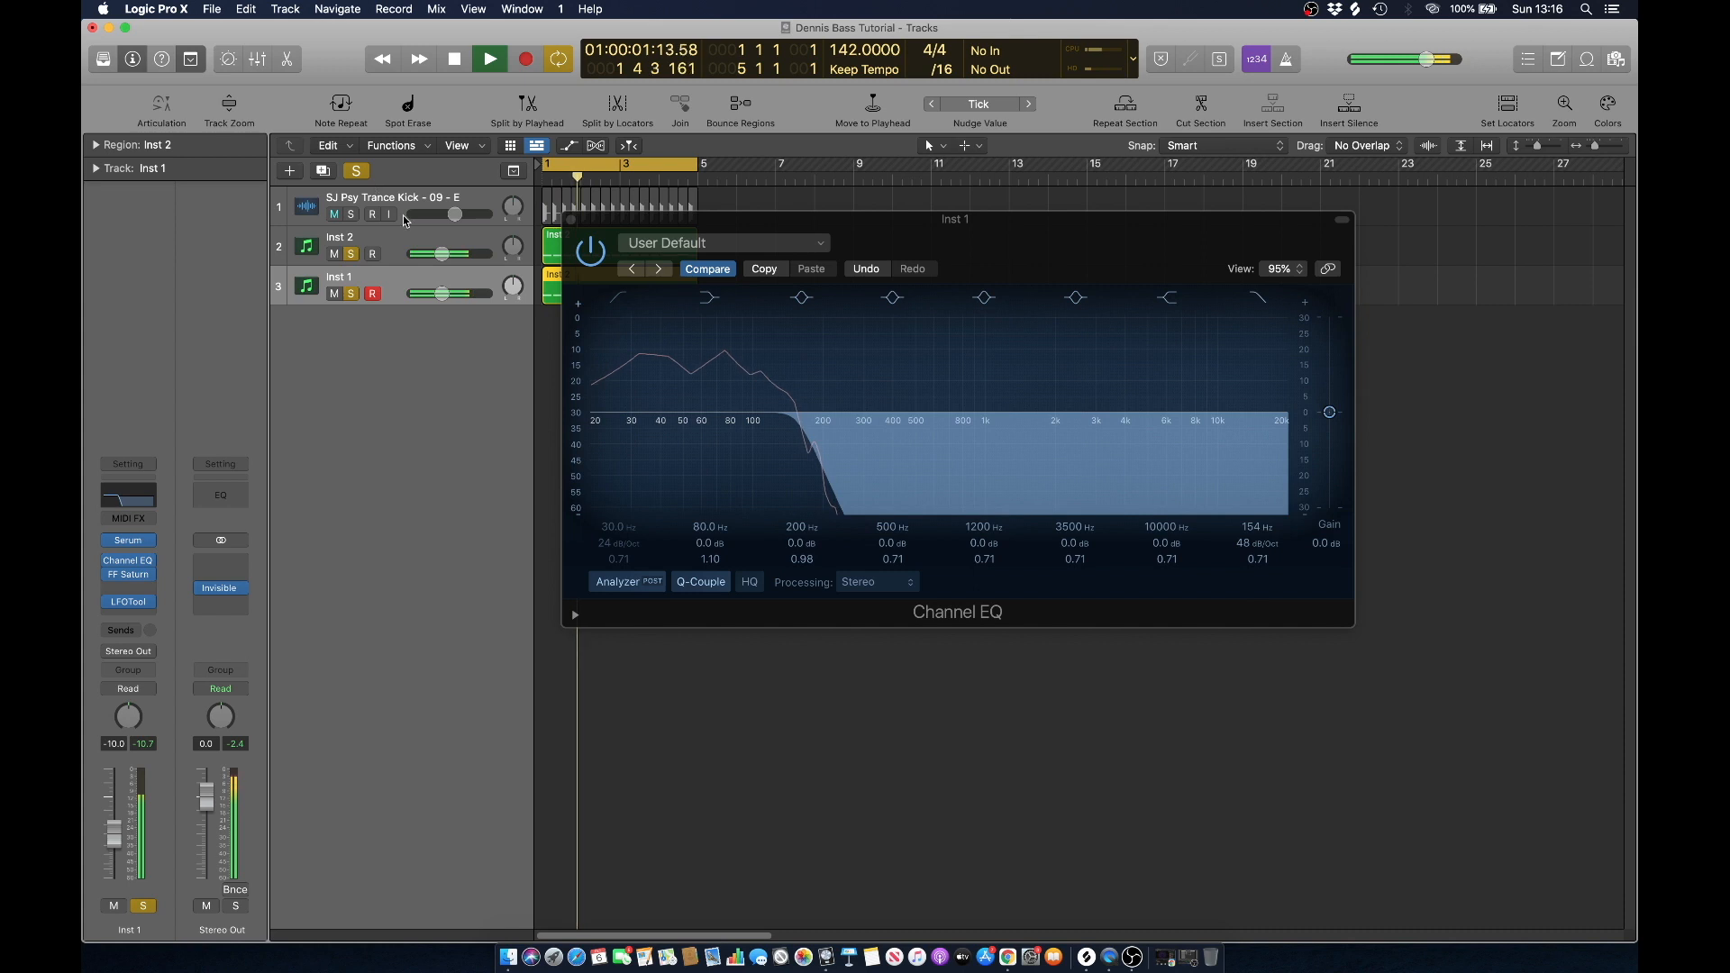
key(space)
click(946, 245)
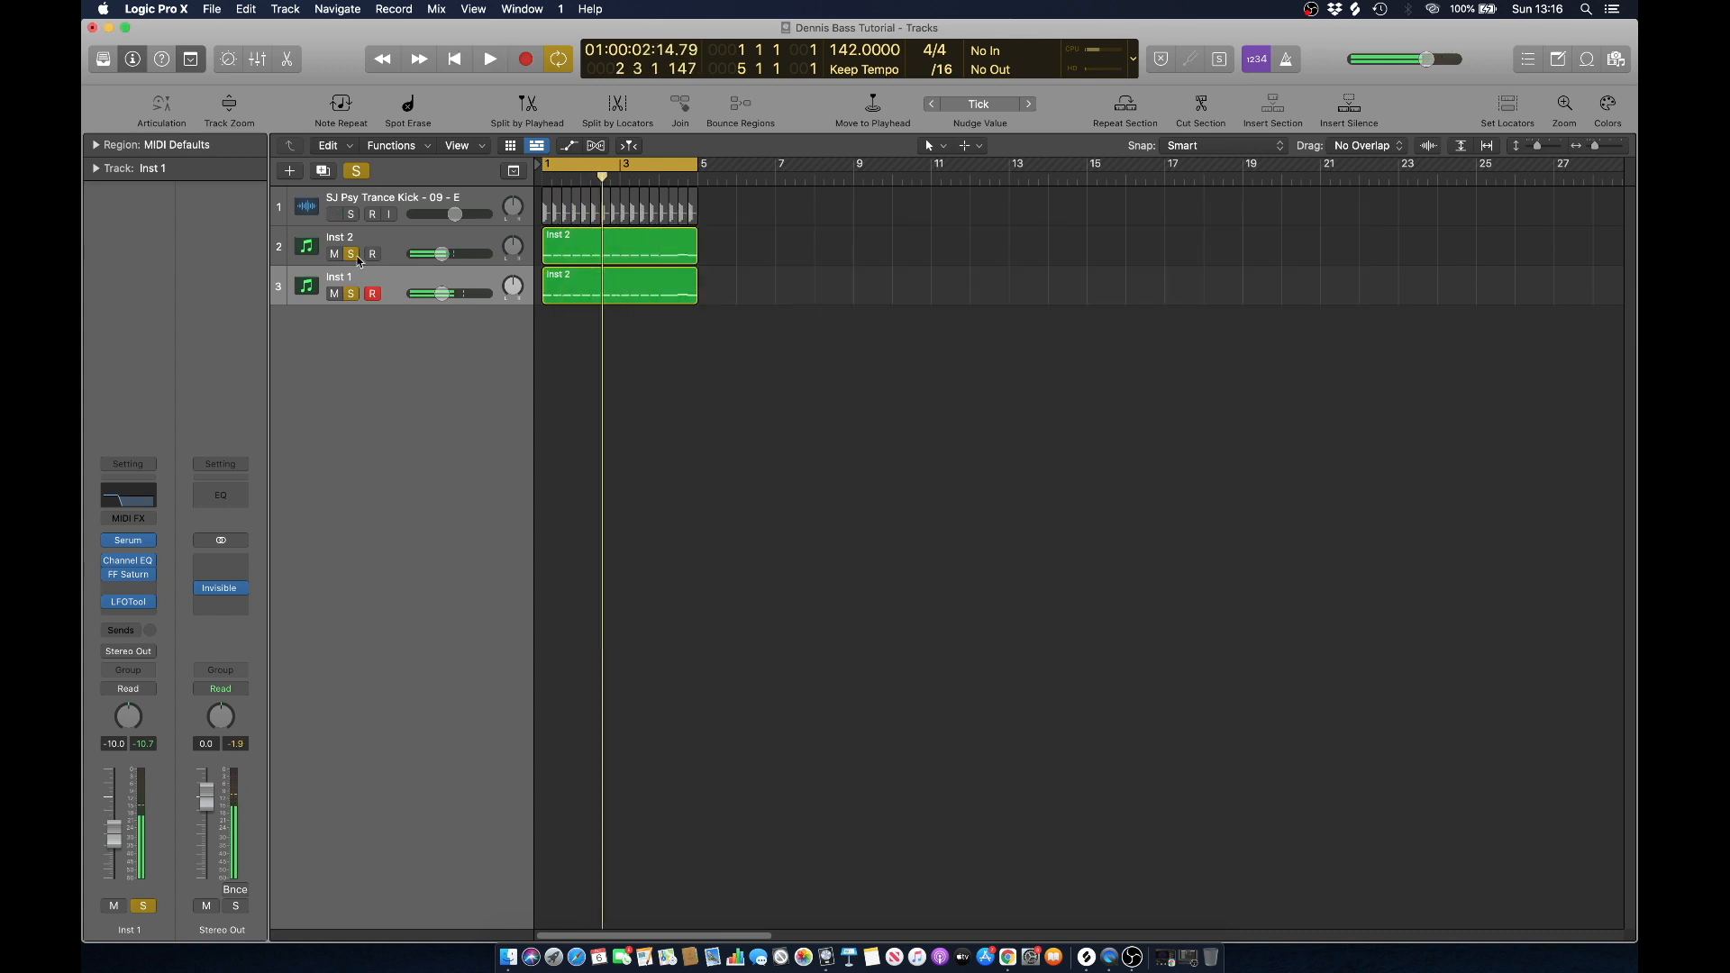
Unsolo Inst 2, raise Inst 1's volume fader to -7.0 dB, and clear all solos during playback to hear it with the kick.
click(351, 253)
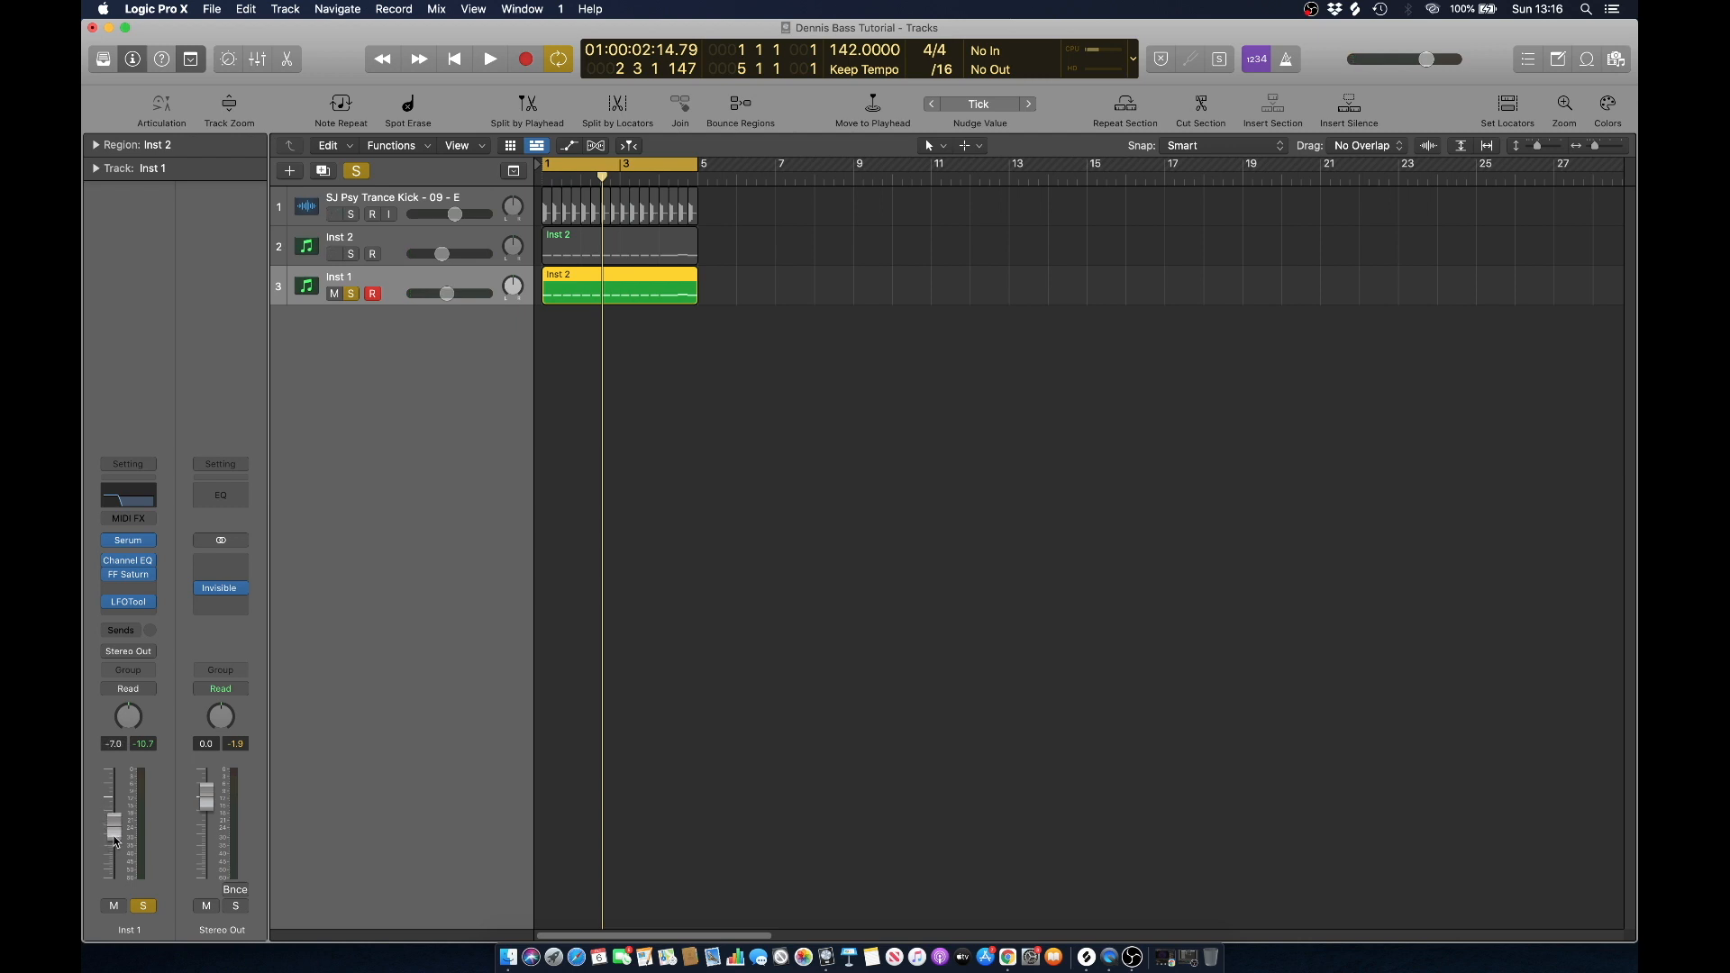
key(space)
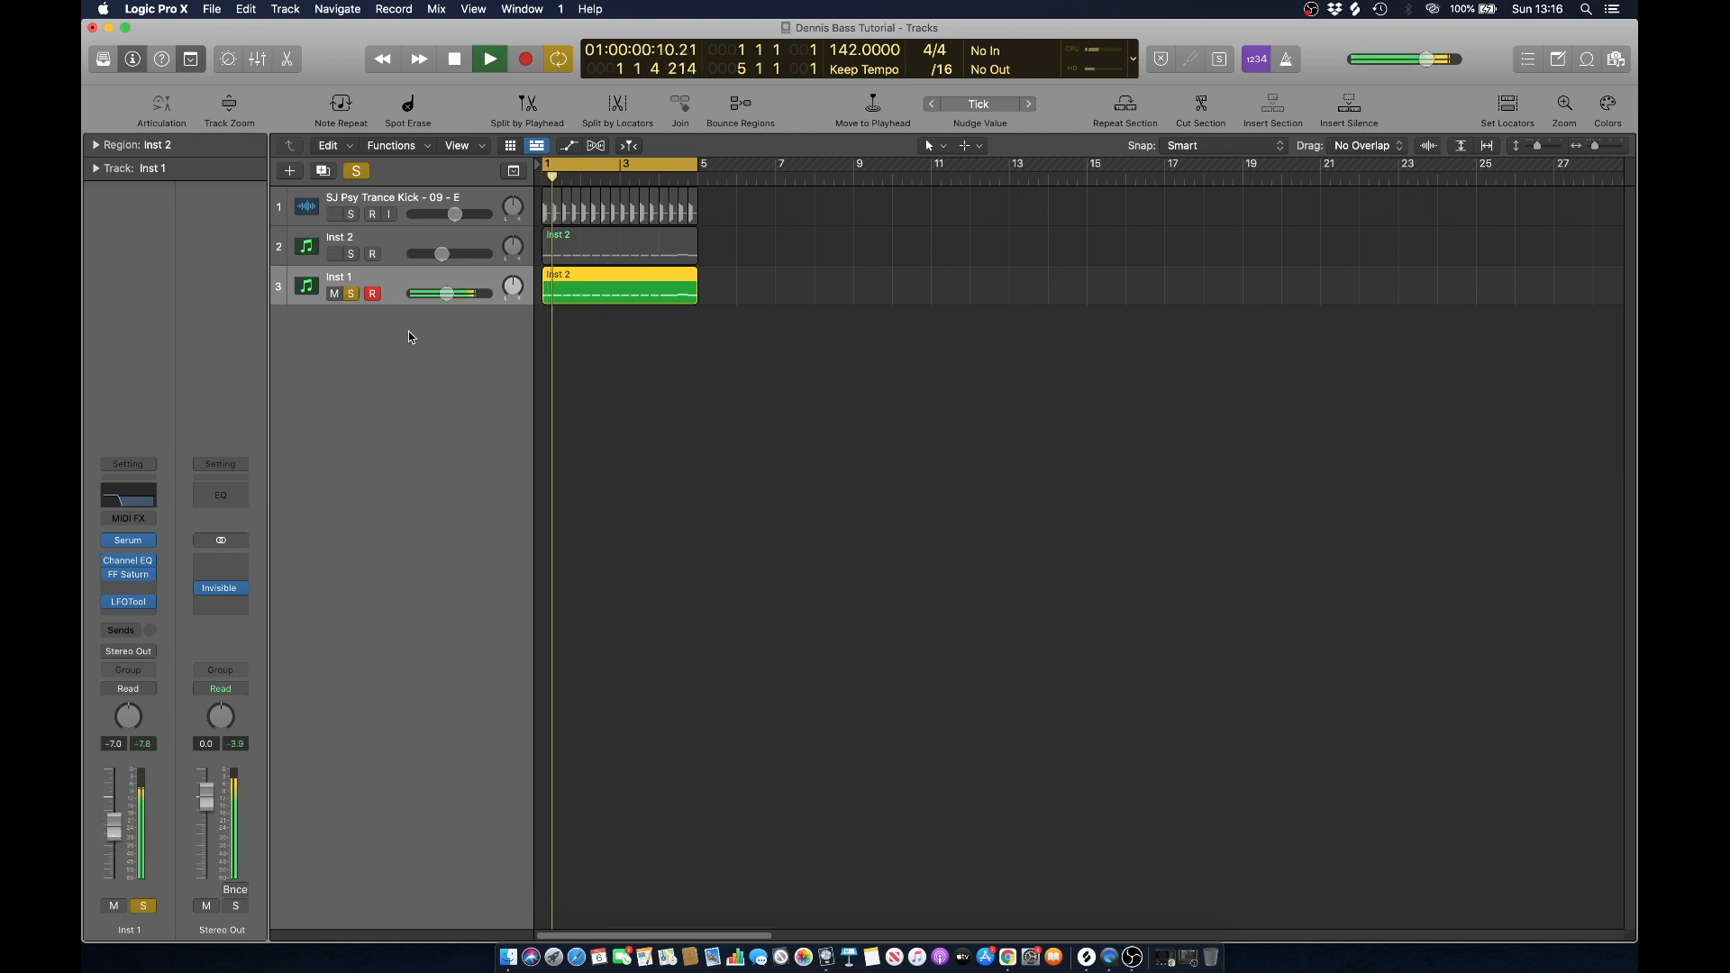
click(355, 171)
click(798, 262)
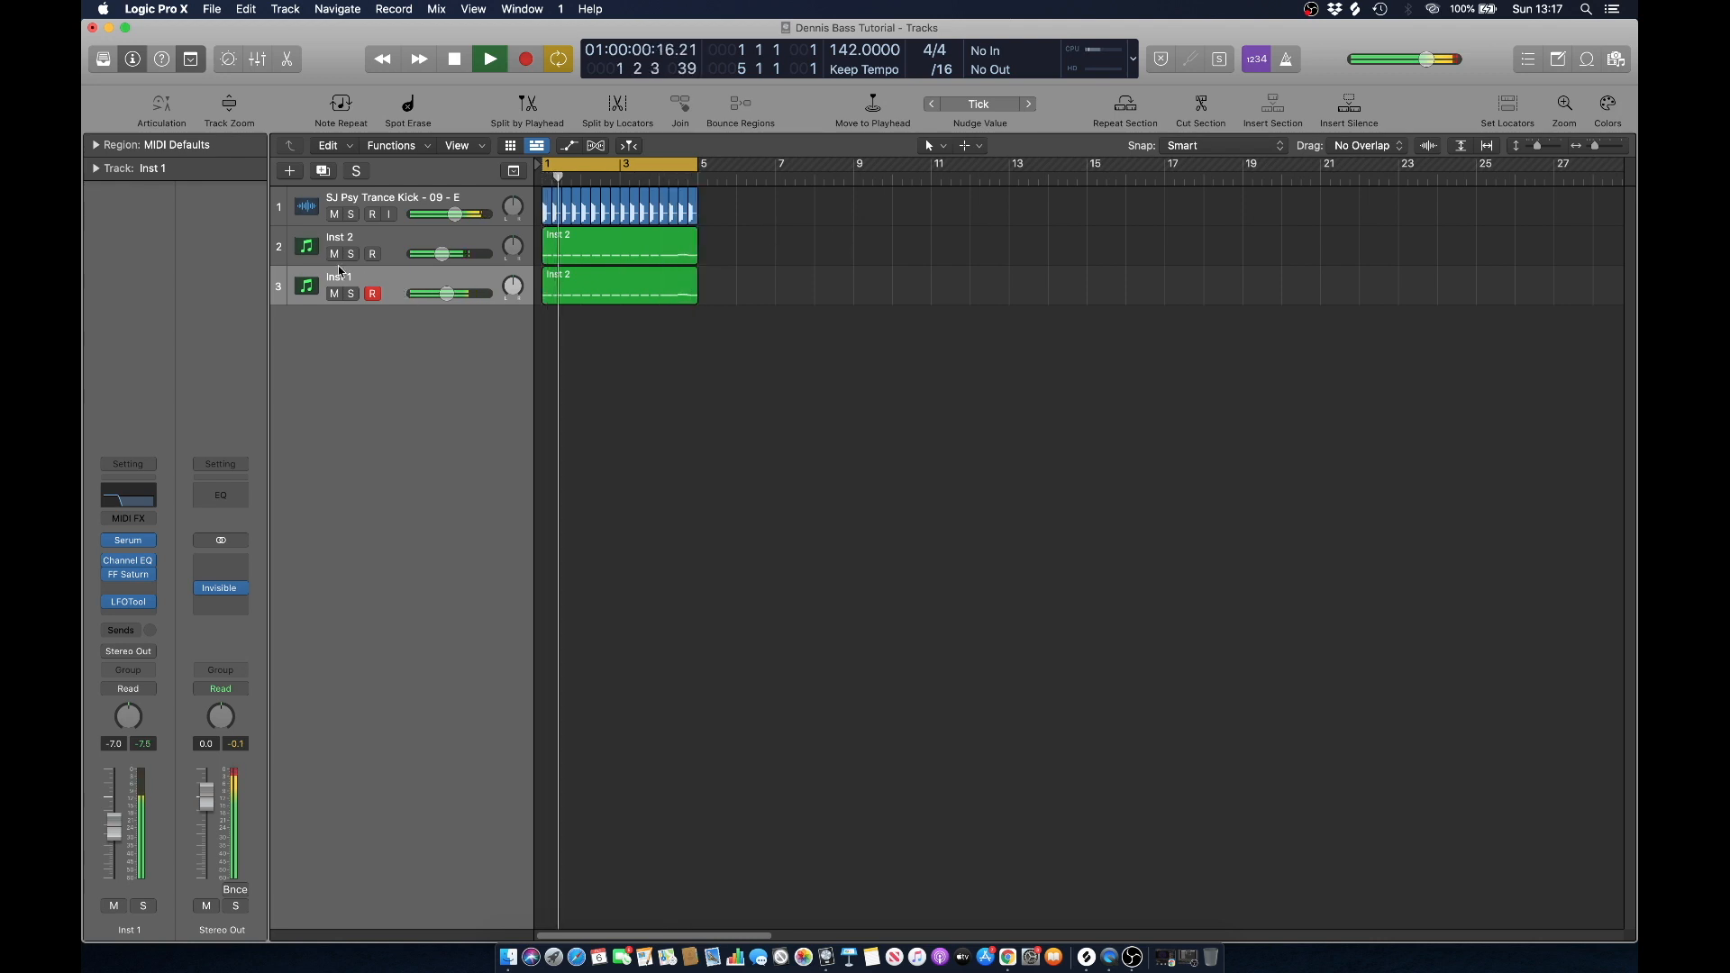
Audition the Inst 1 low bass layer soloed, and switch the solo to the Inst 2 high layer for comparison.
key(space)
click(385, 245)
click(386, 288)
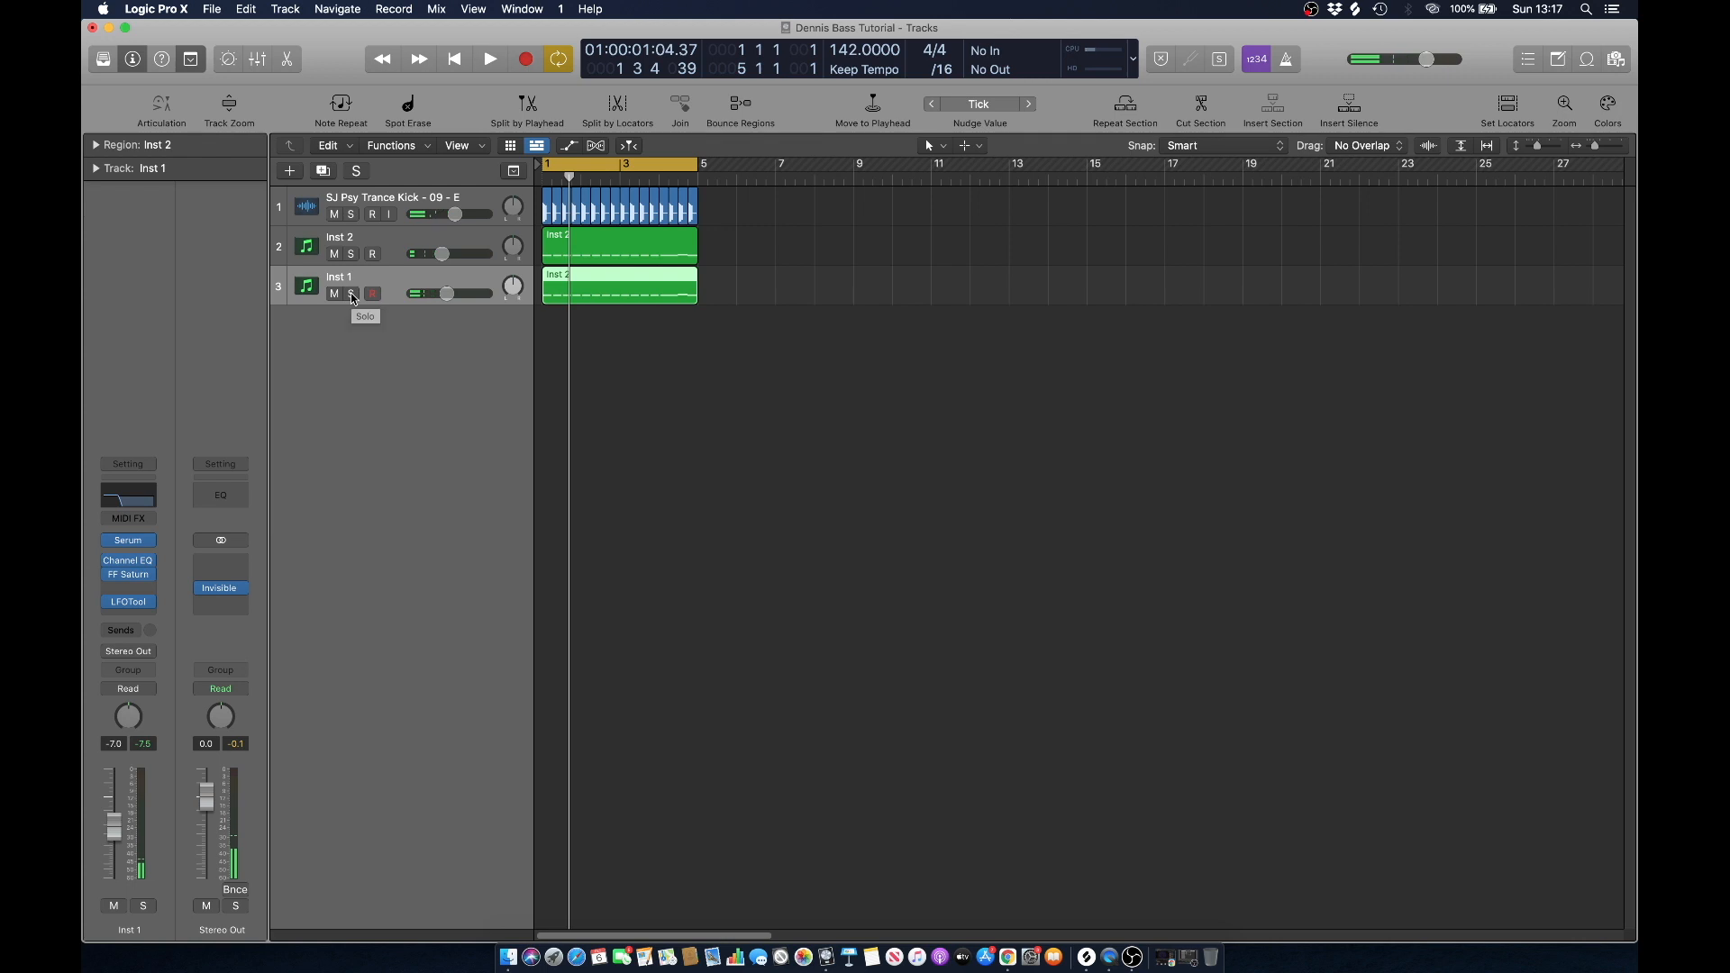
click(351, 294)
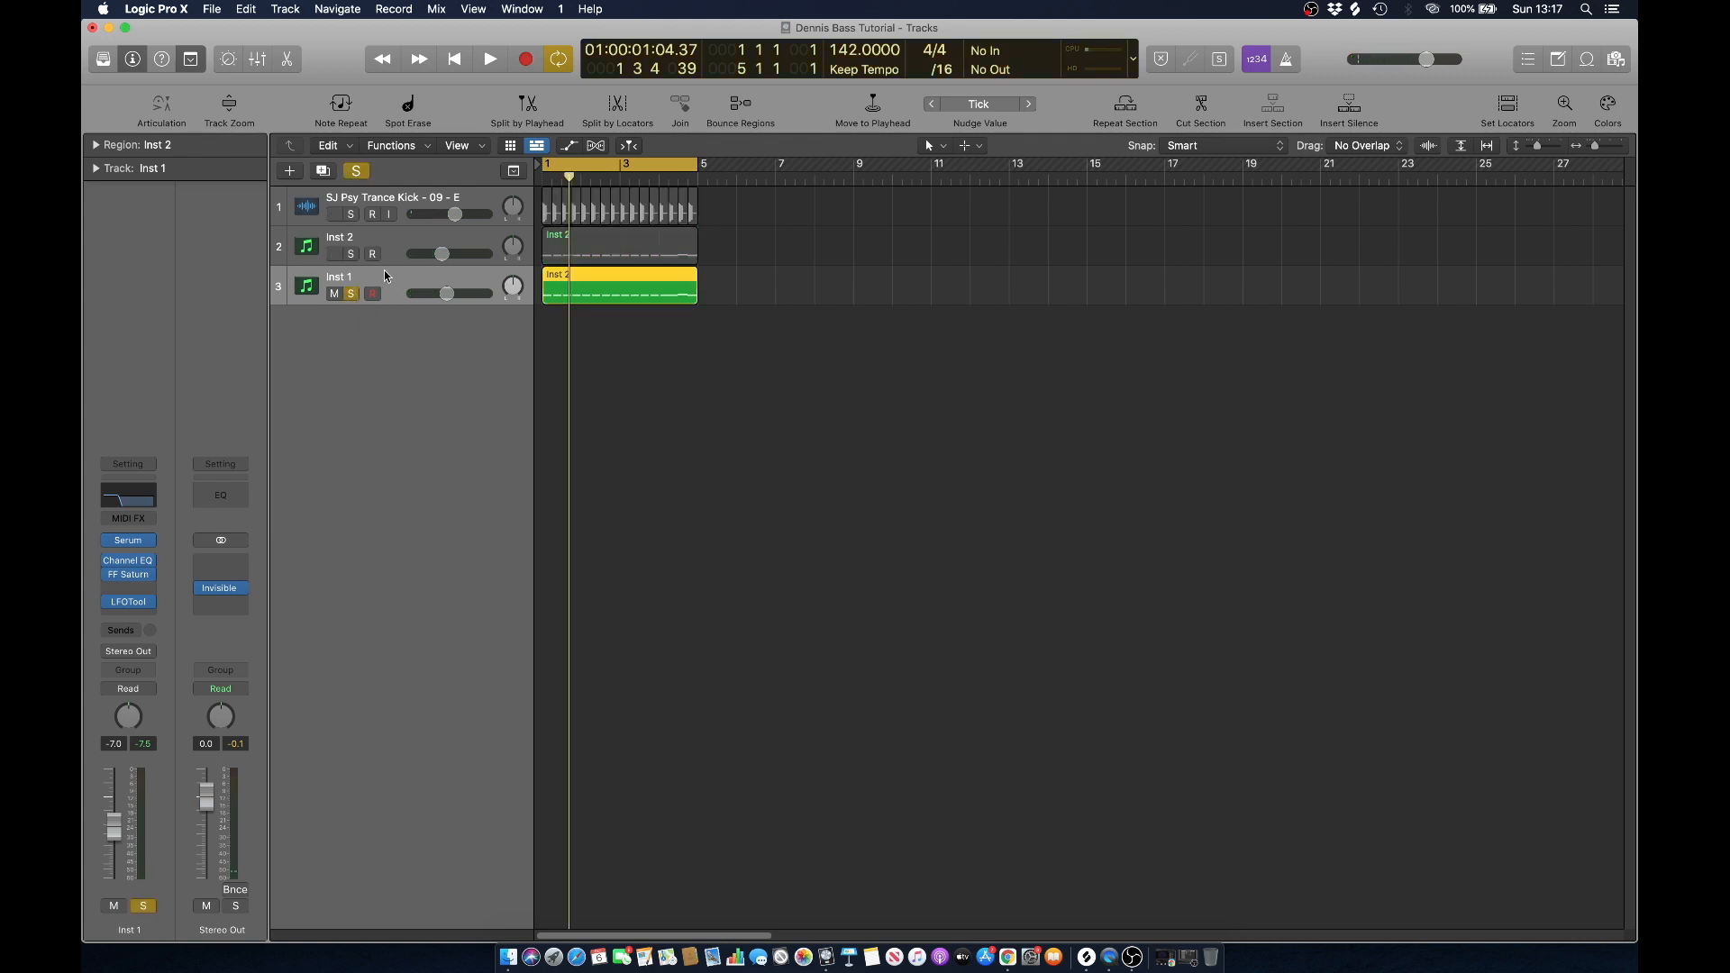
key(space)
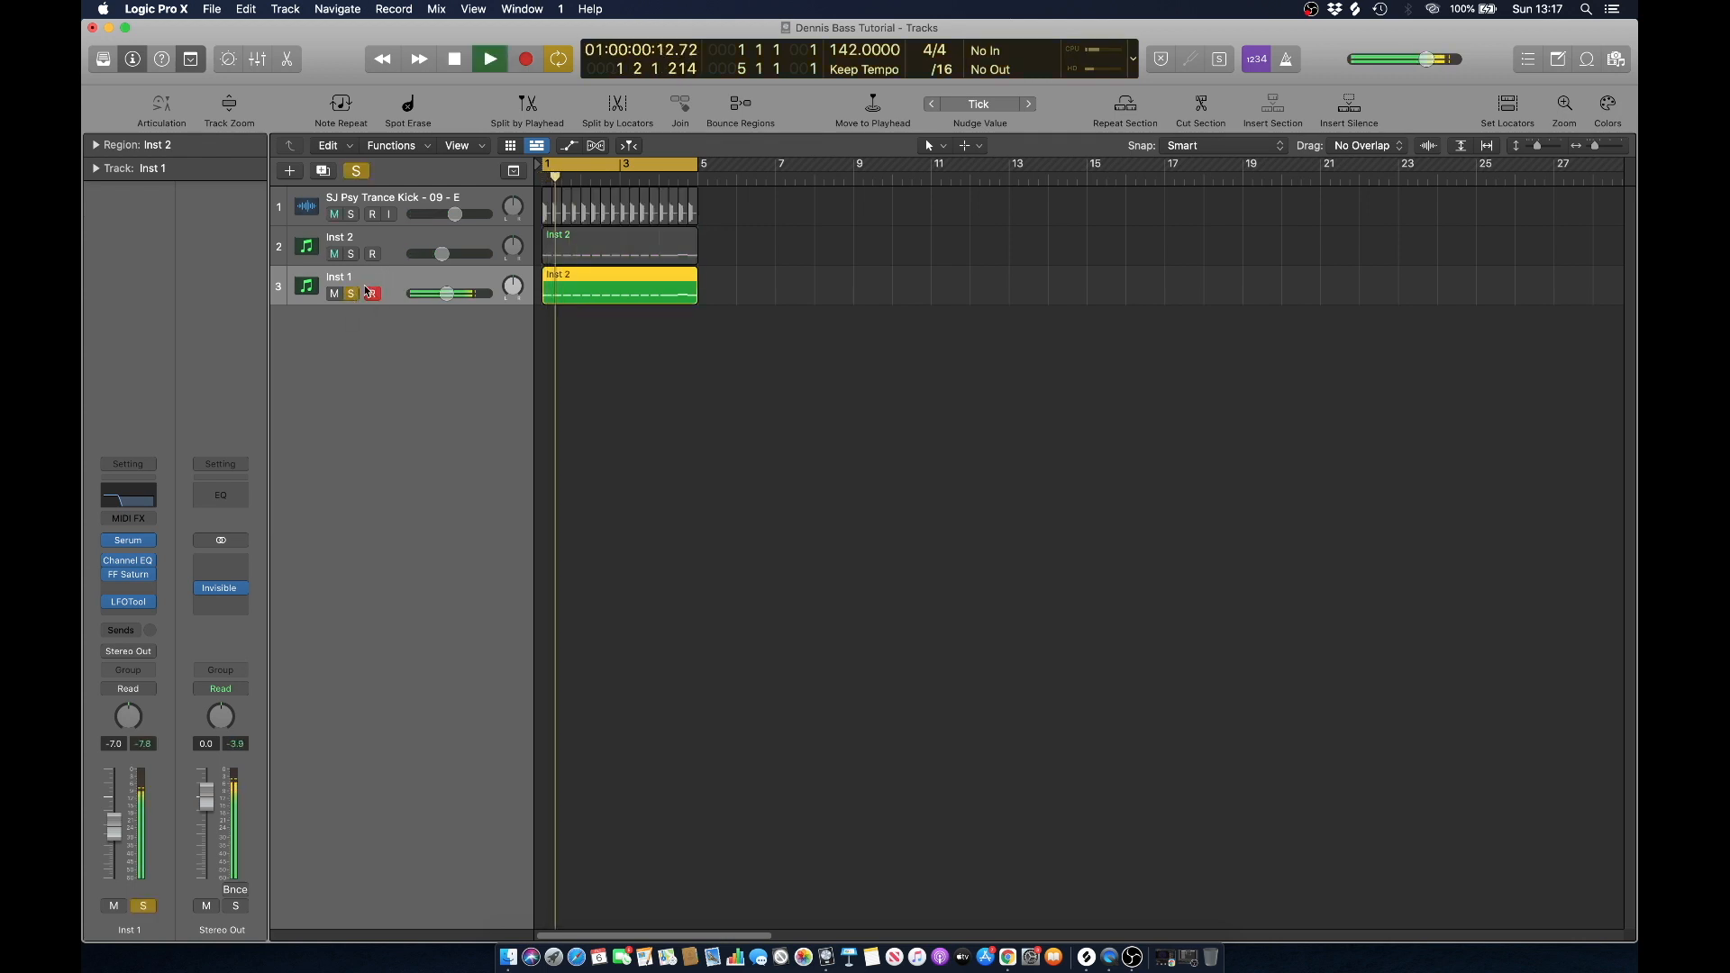
key(s)
click(352, 254)
key(space)
key(space)
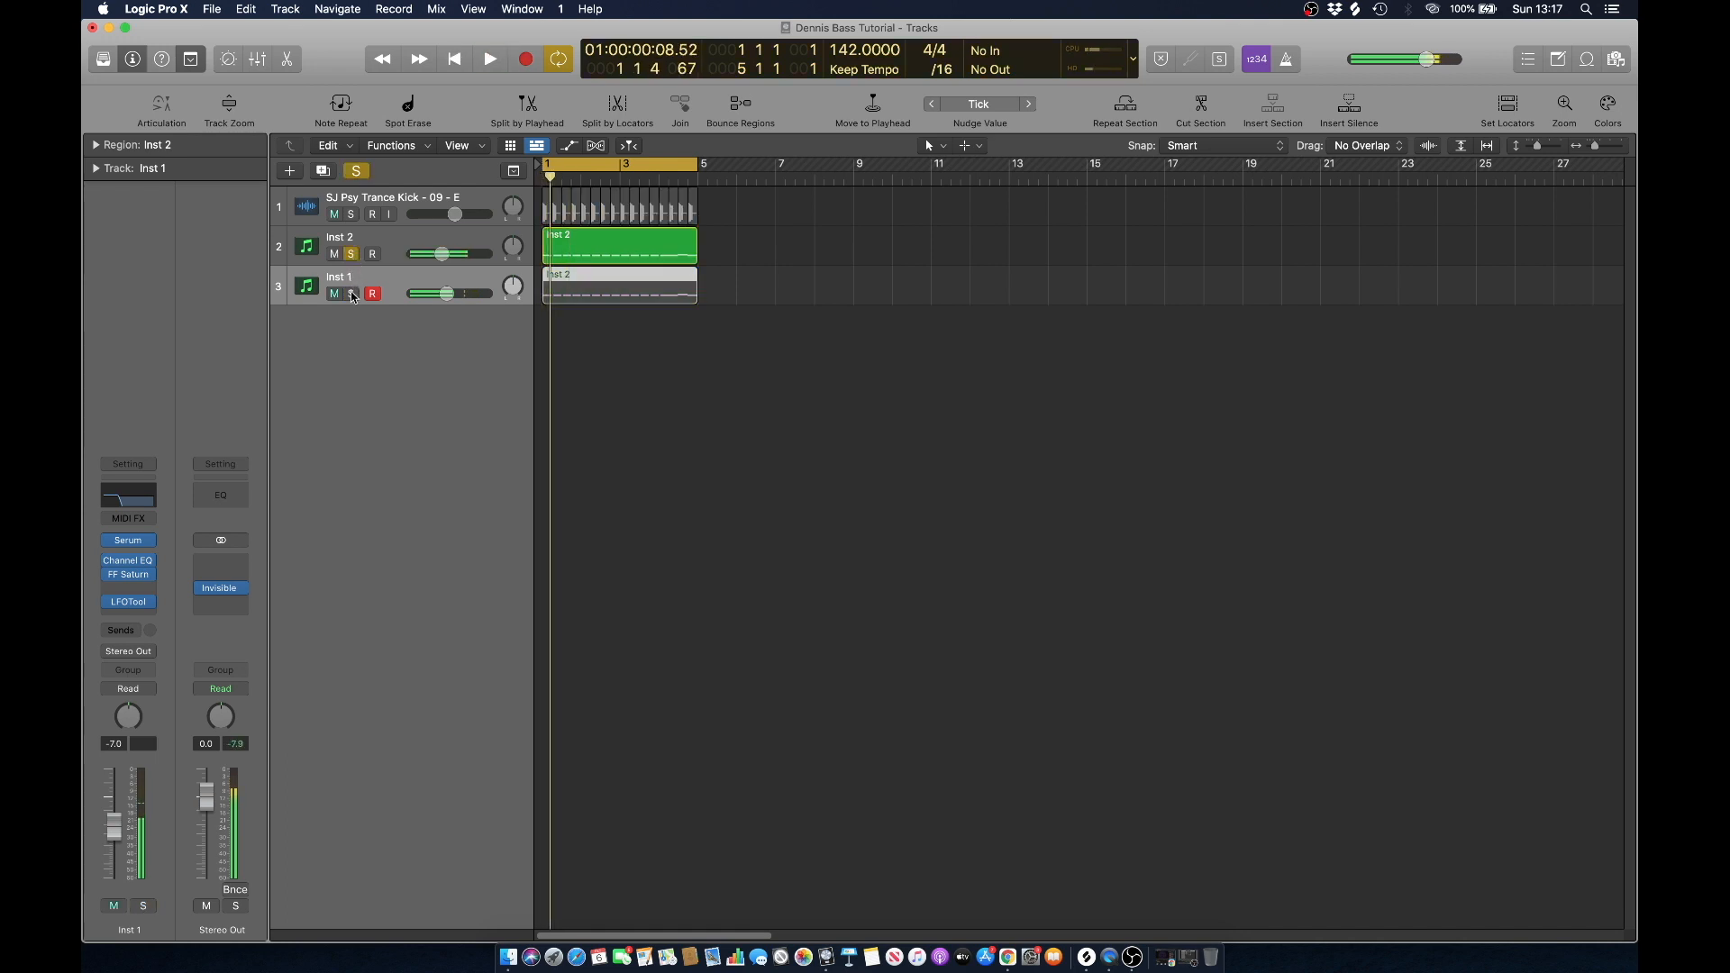
Solo Inst 1 together with Inst 2, play both bass layers through the loop, and unsolo both tracks.
click(351, 294)
key(space)
key(space)
key(space)
key(space)
key(space)
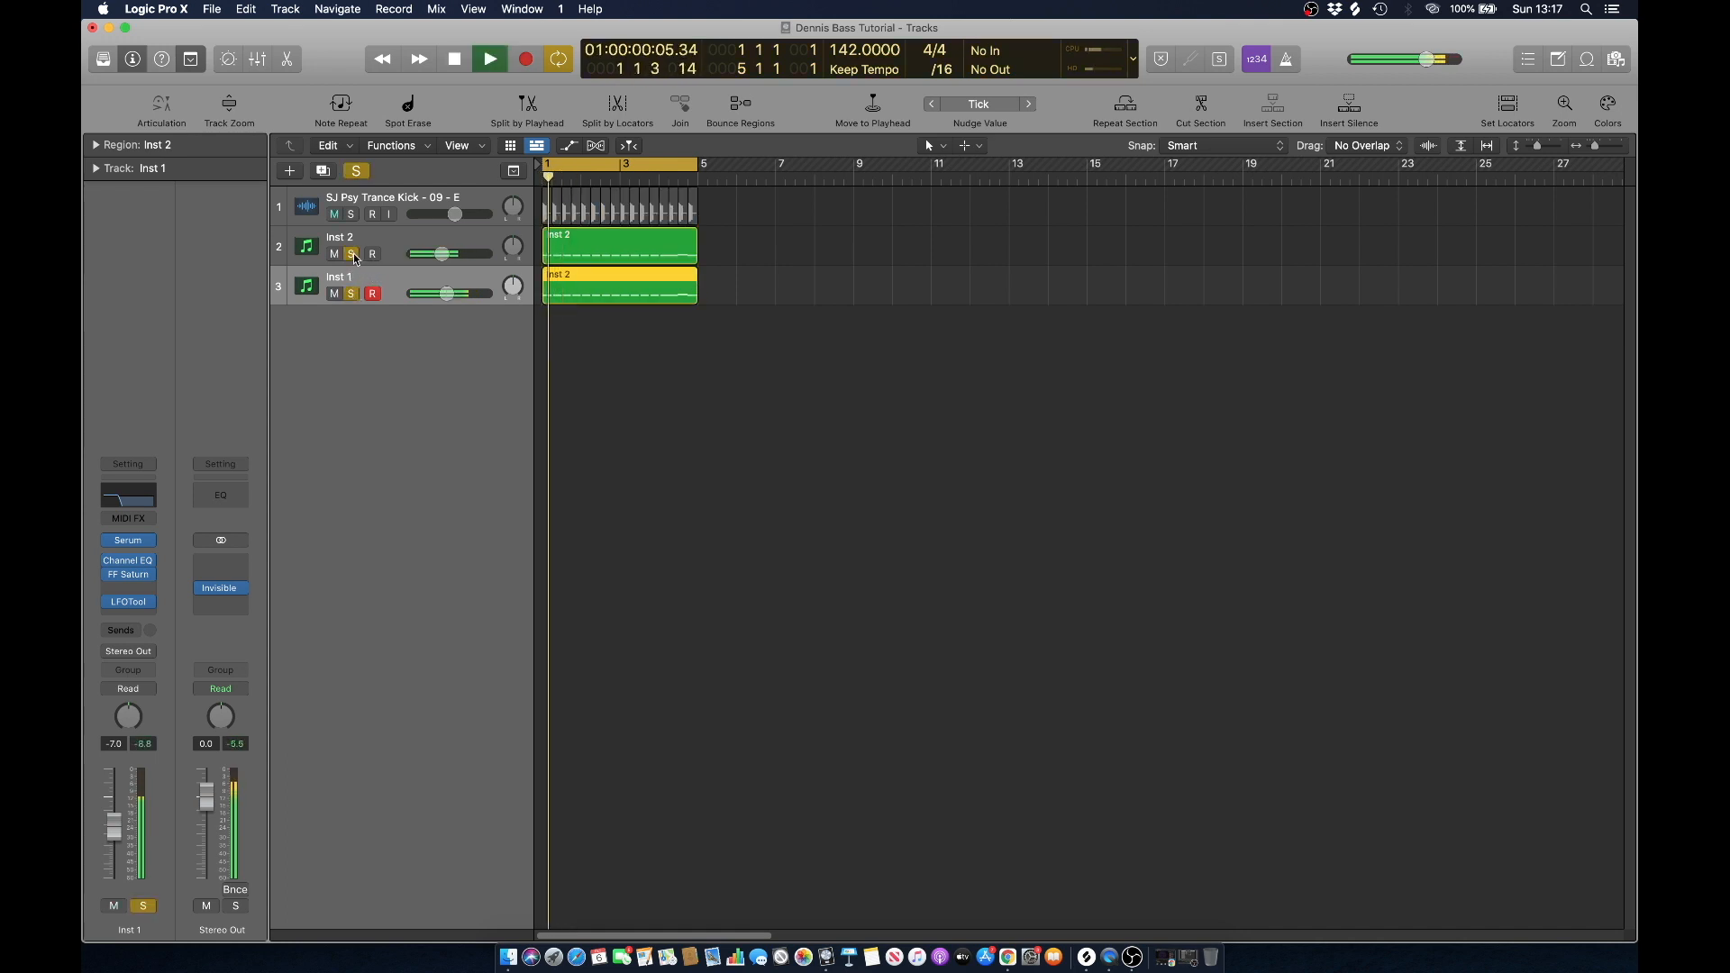
click(647, 177)
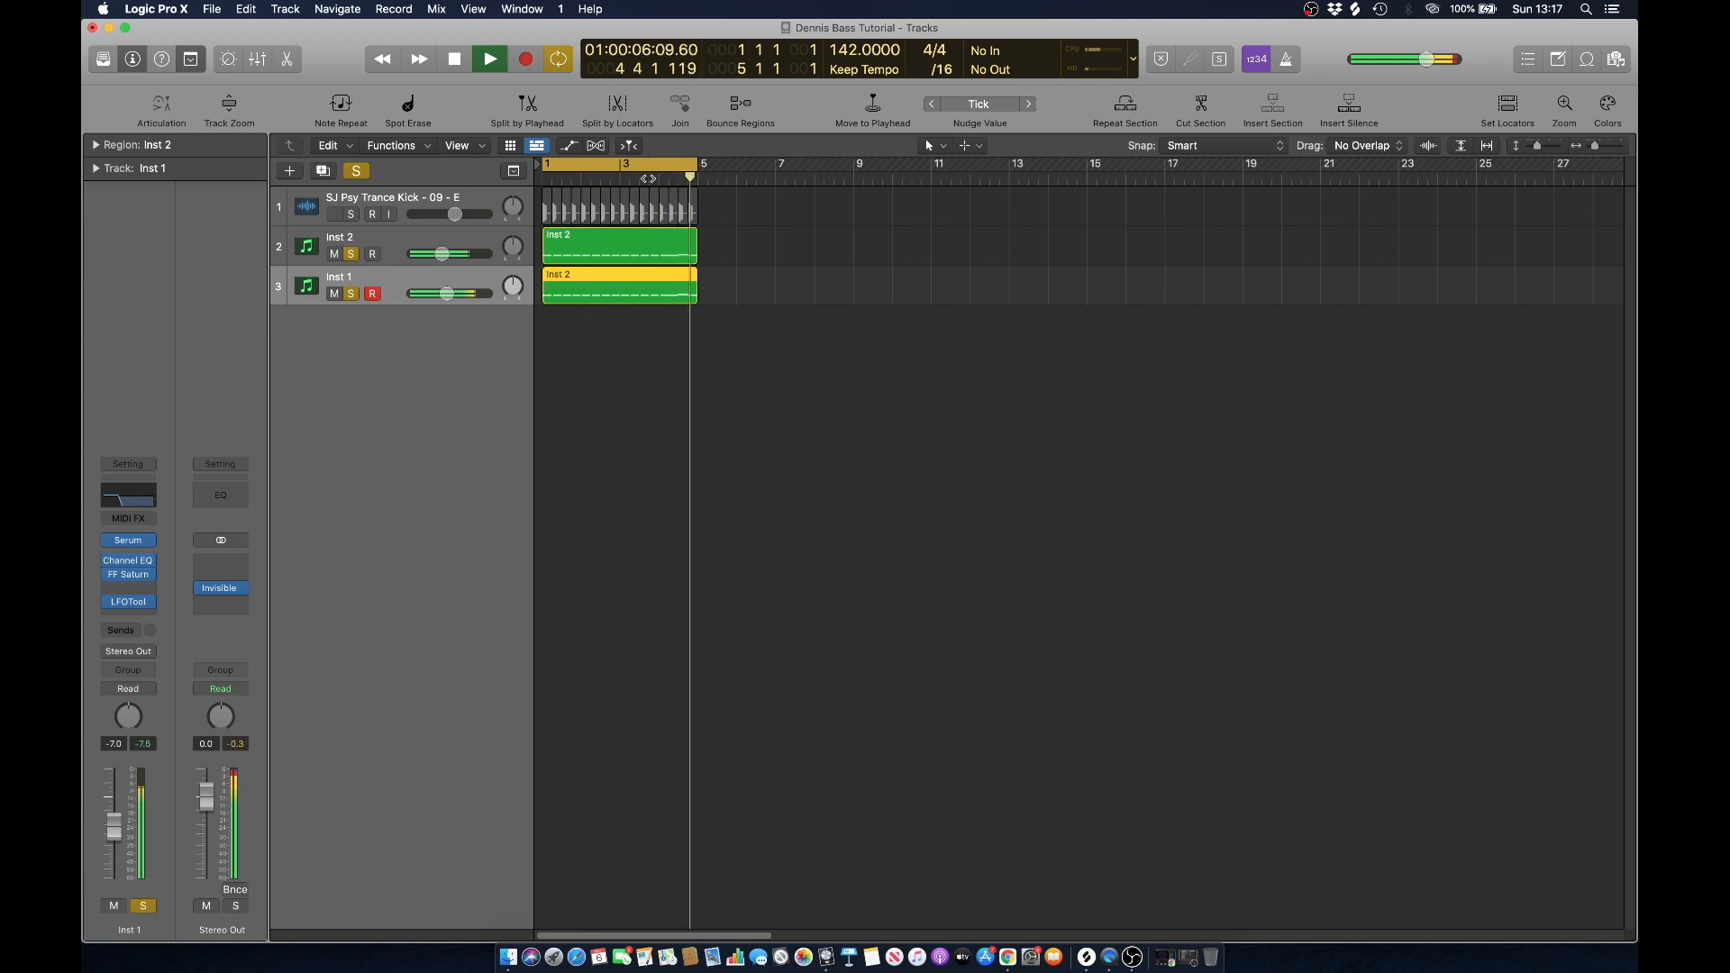
key(space)
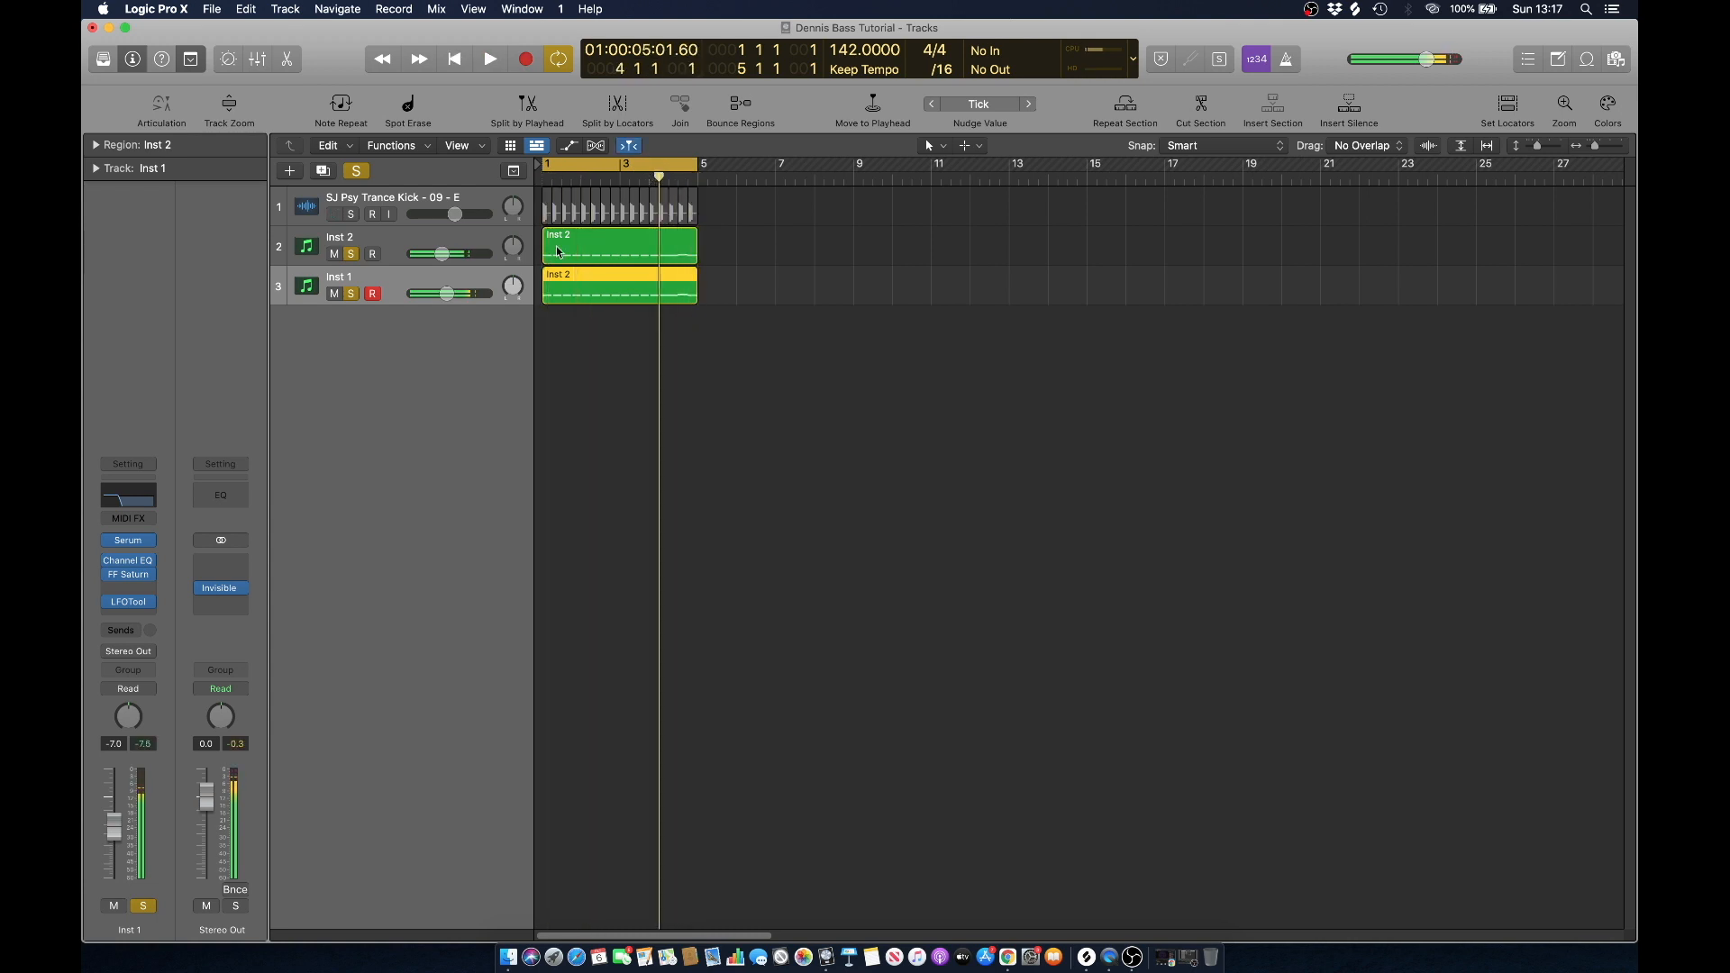
click(352, 254)
click(353, 293)
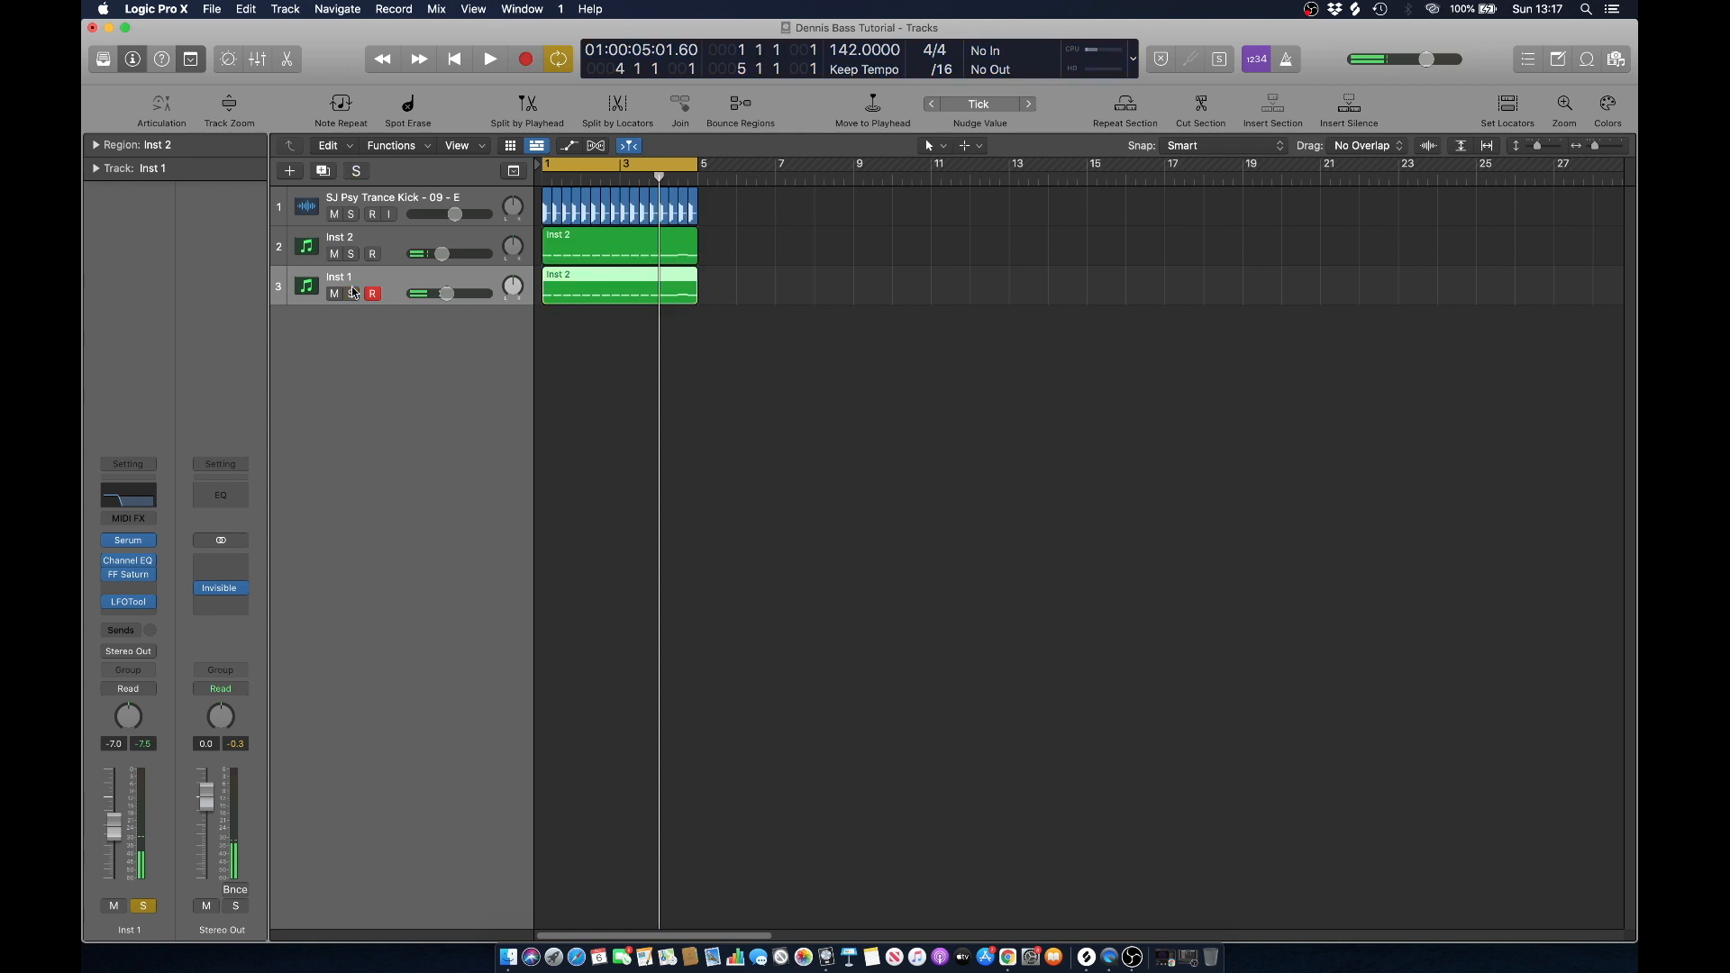
Solo Inst 2 and bounce its bass region in place to a new audio track with the source region muted.
click(387, 237)
click(859, 247)
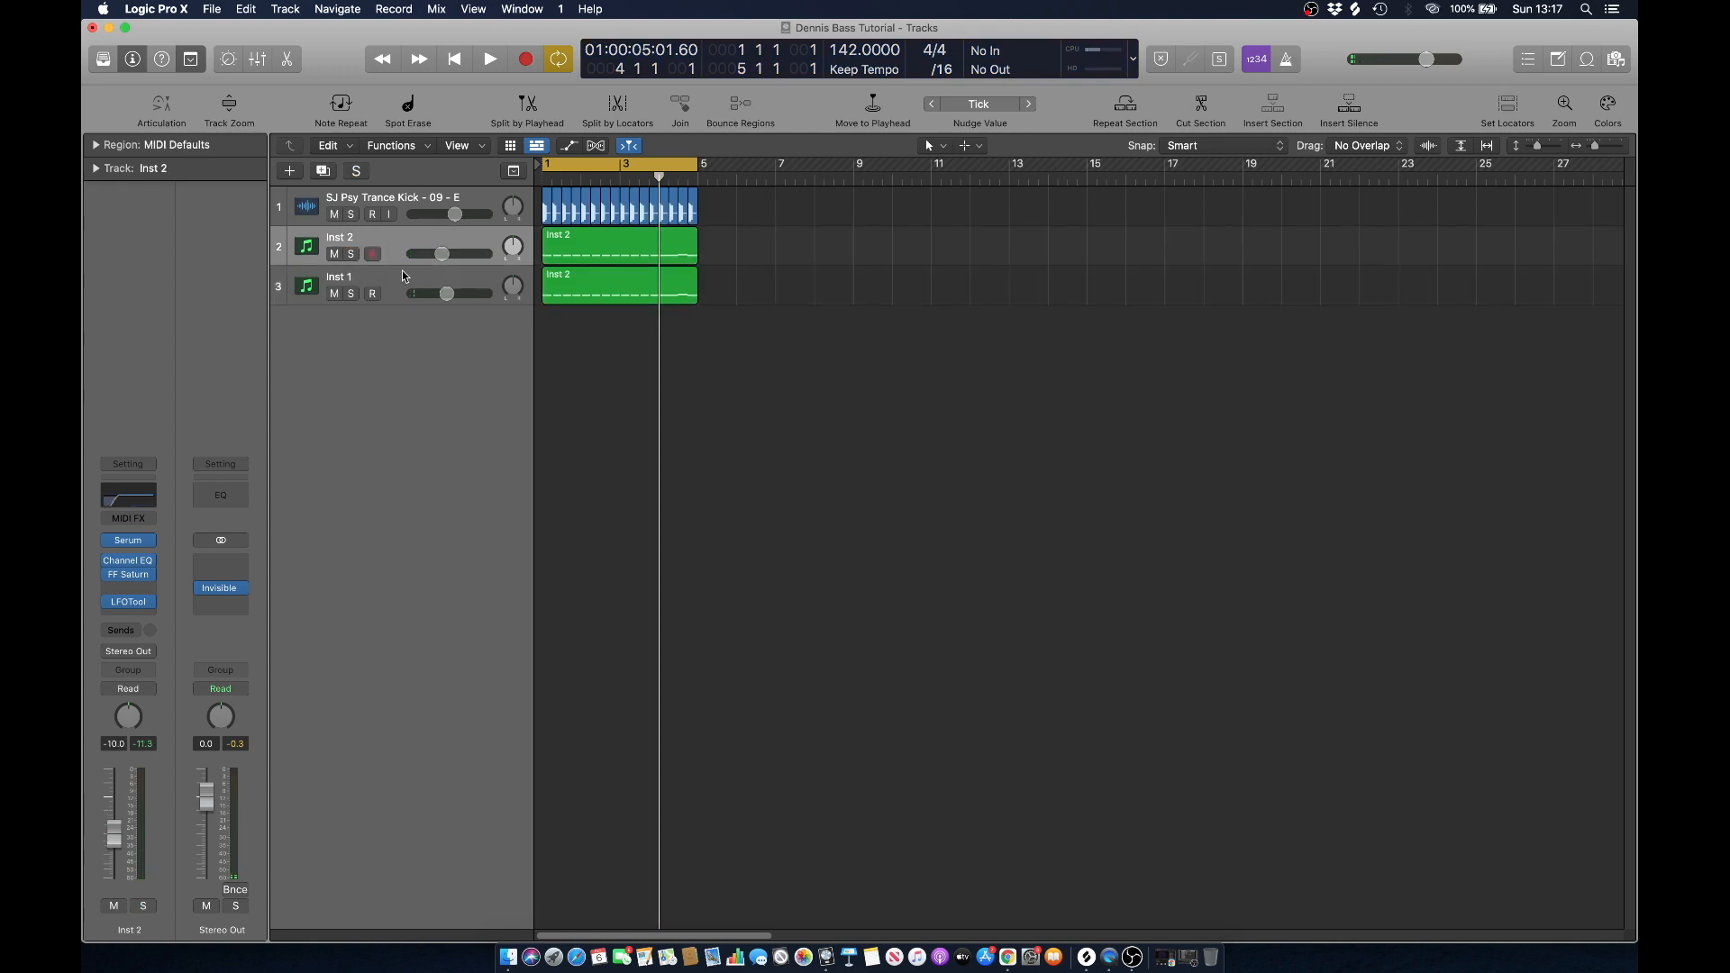
click(352, 254)
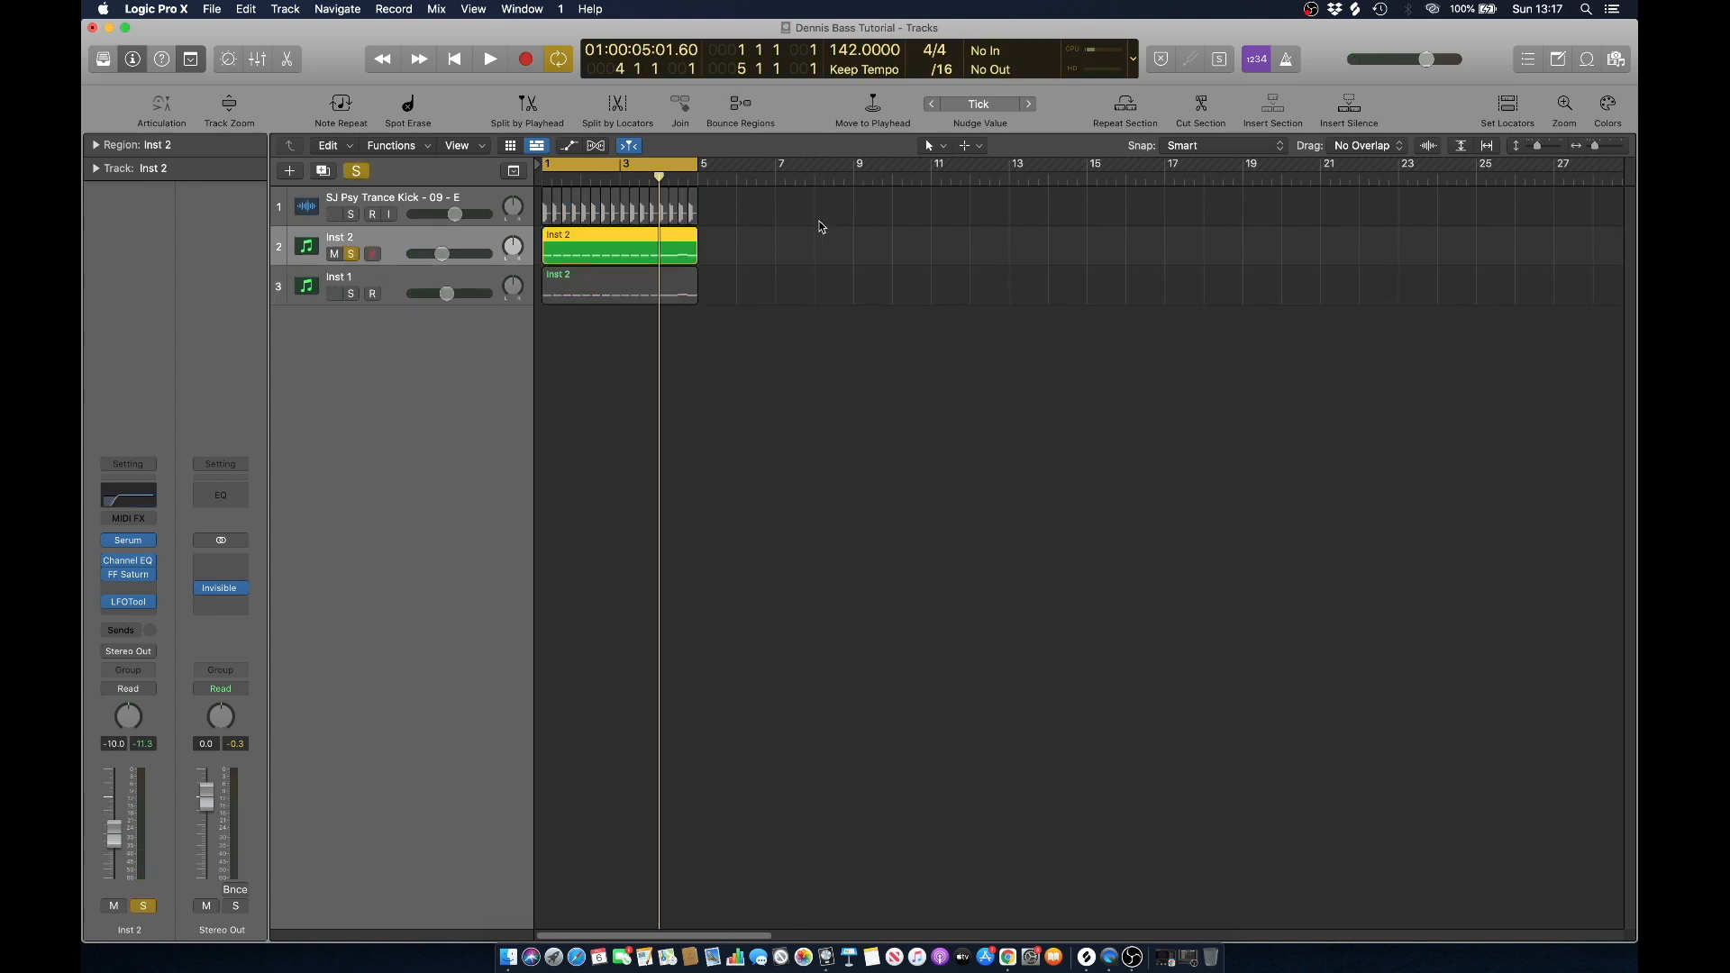
click(775, 104)
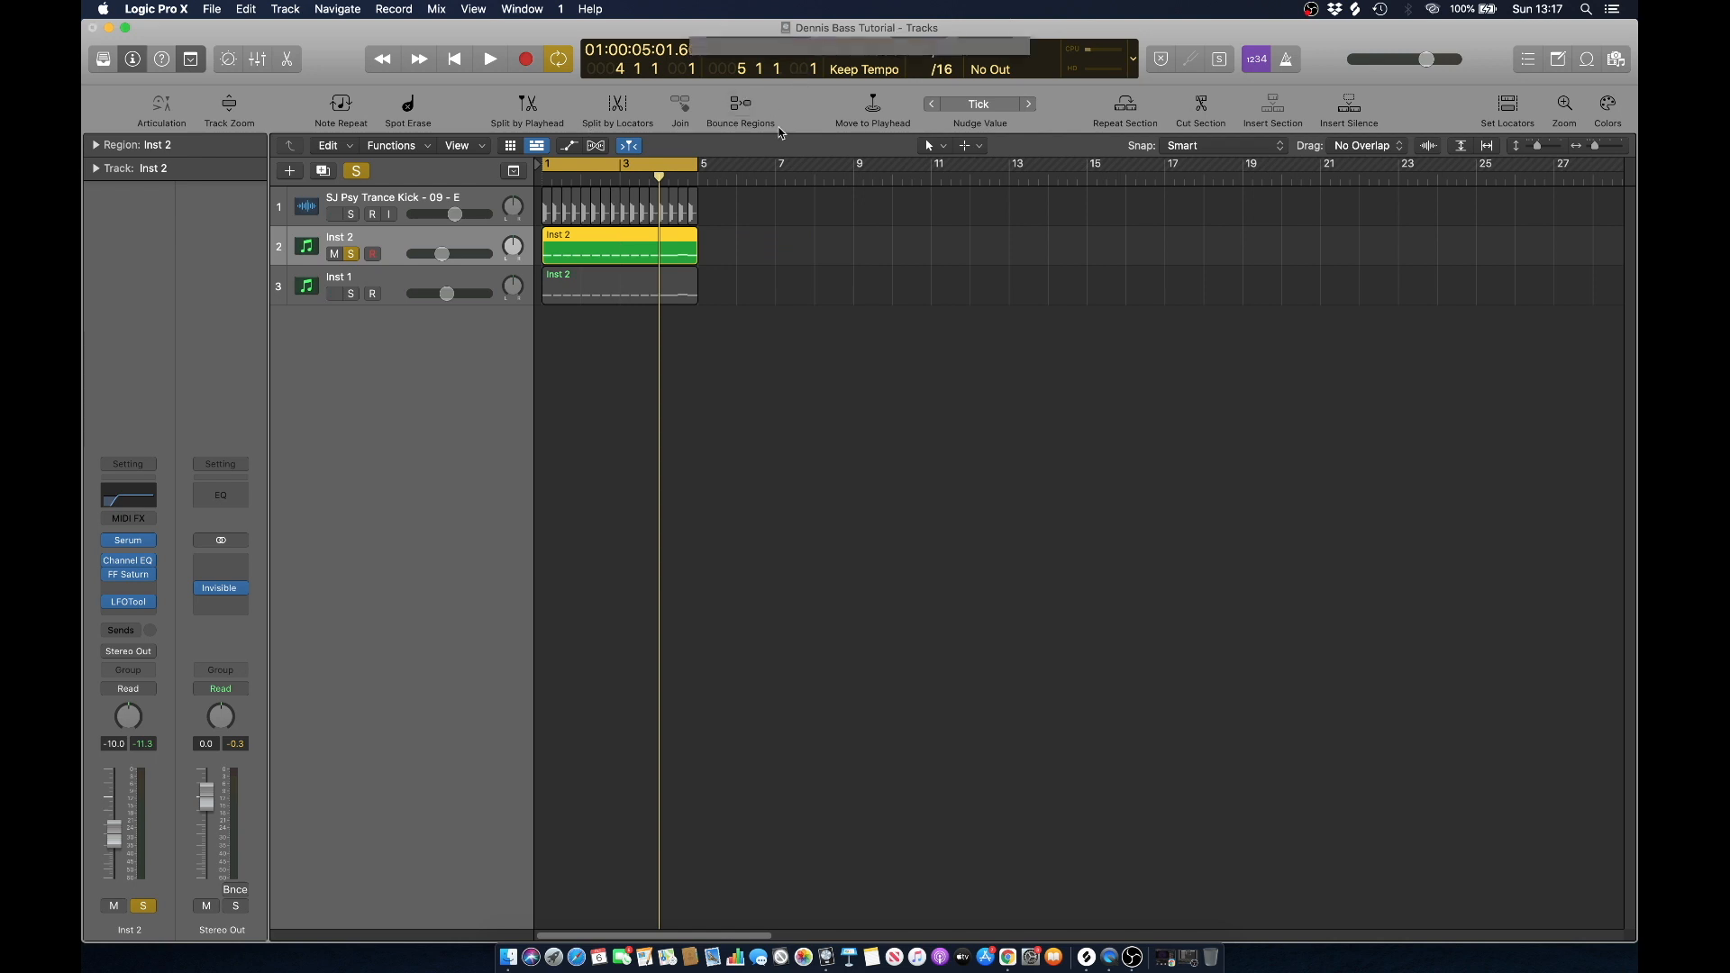
click(973, 326)
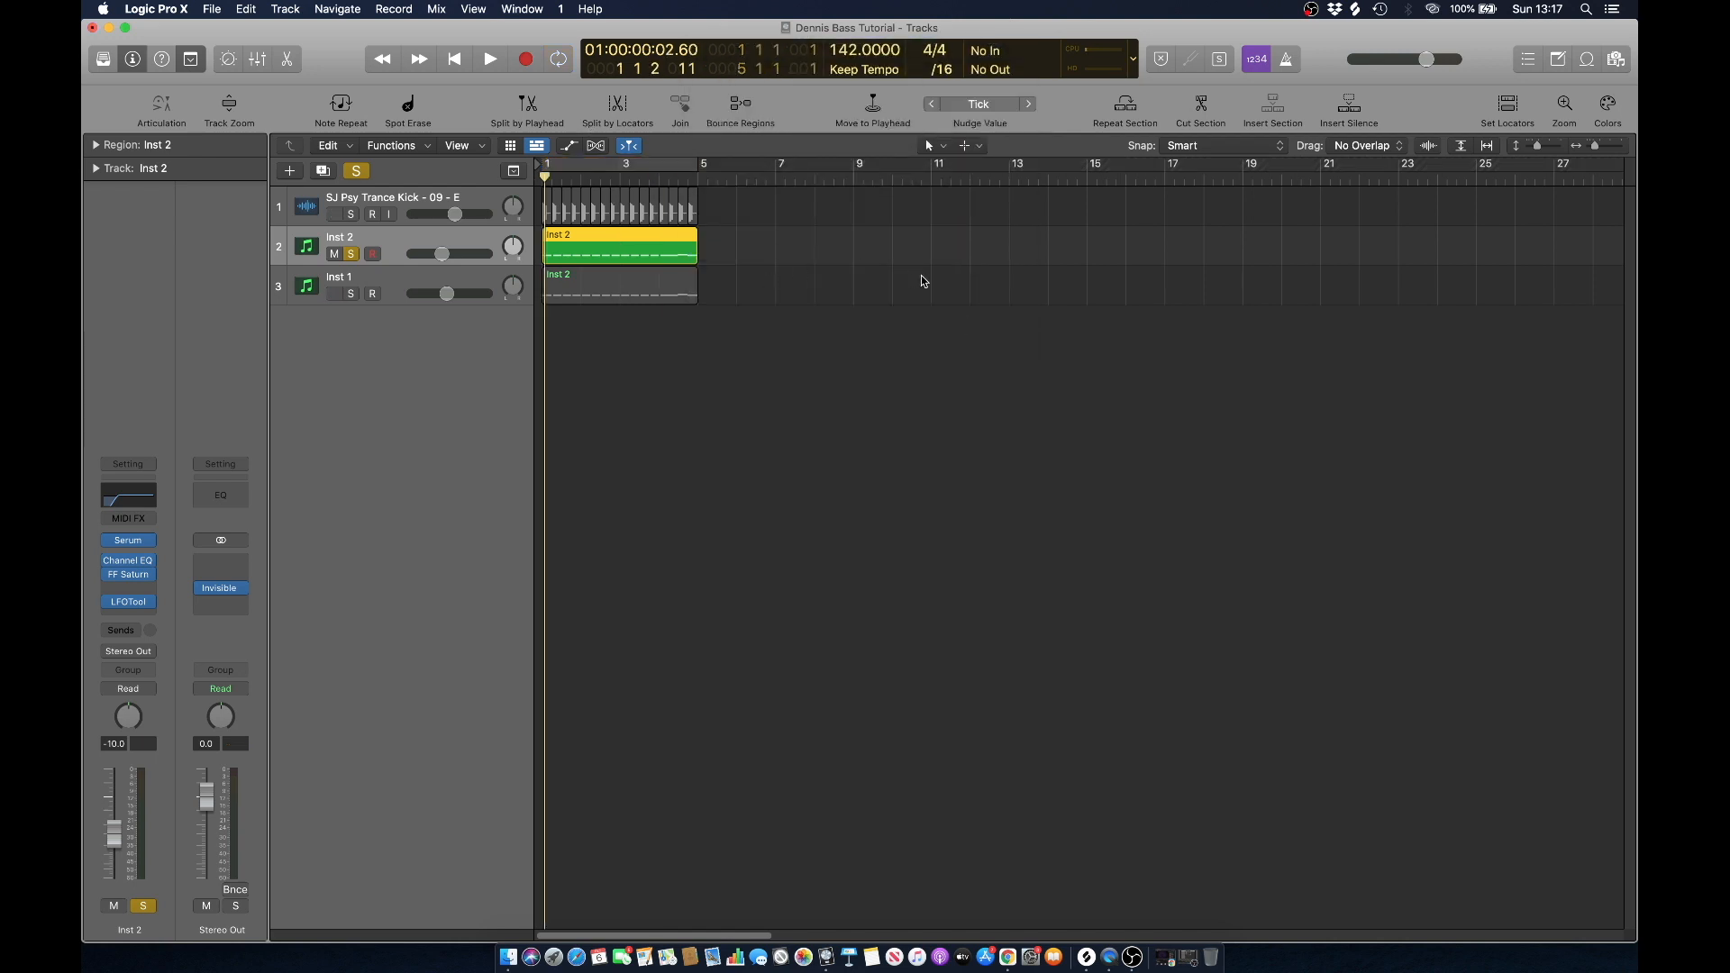
Clear the solo, solo Inst 1, and bounce its region in place to a new track, muting the source region.
click(358, 171)
click(385, 334)
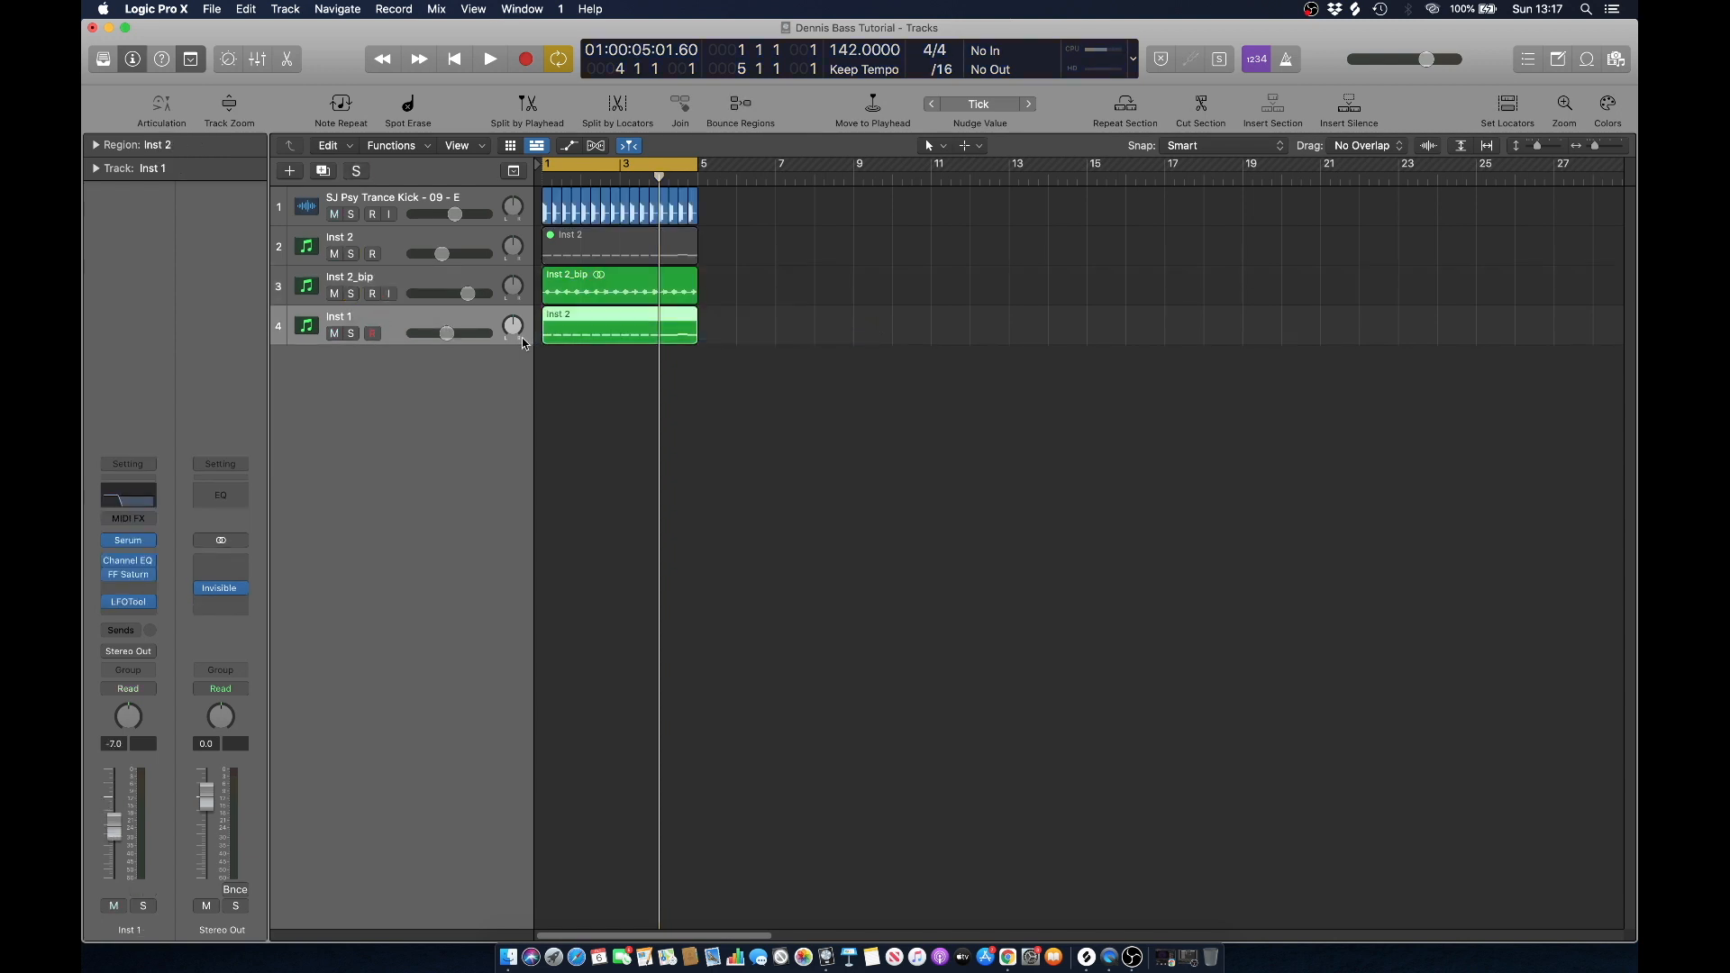
click(351, 334)
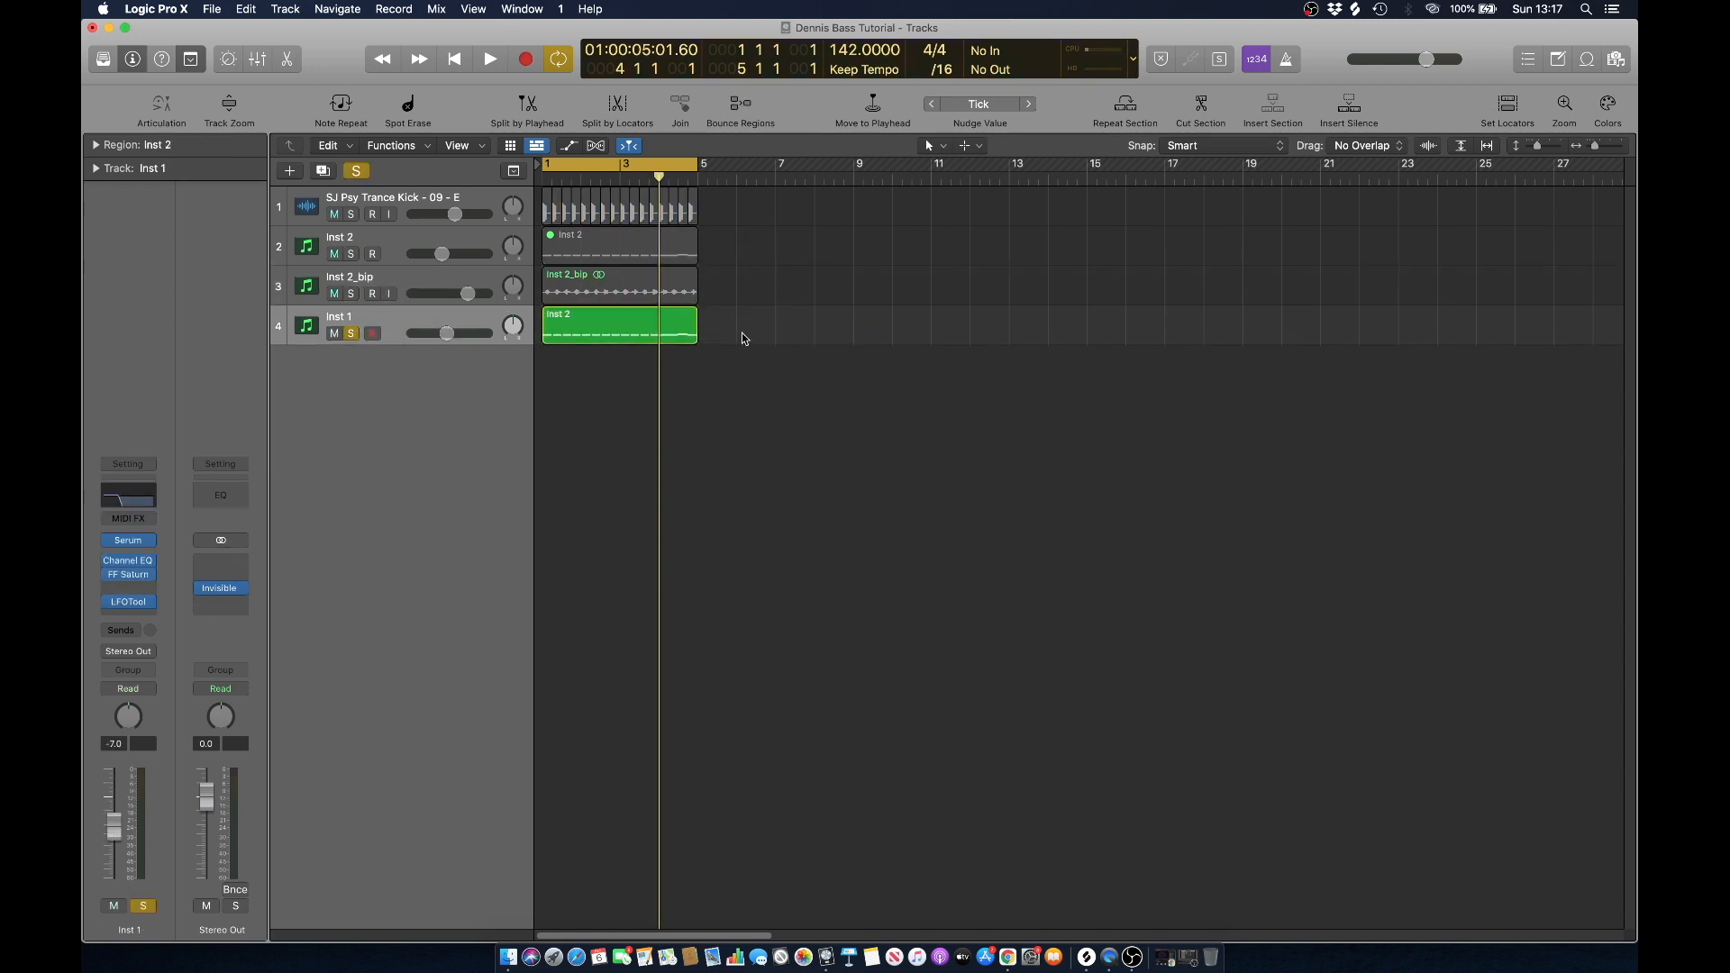
click(745, 111)
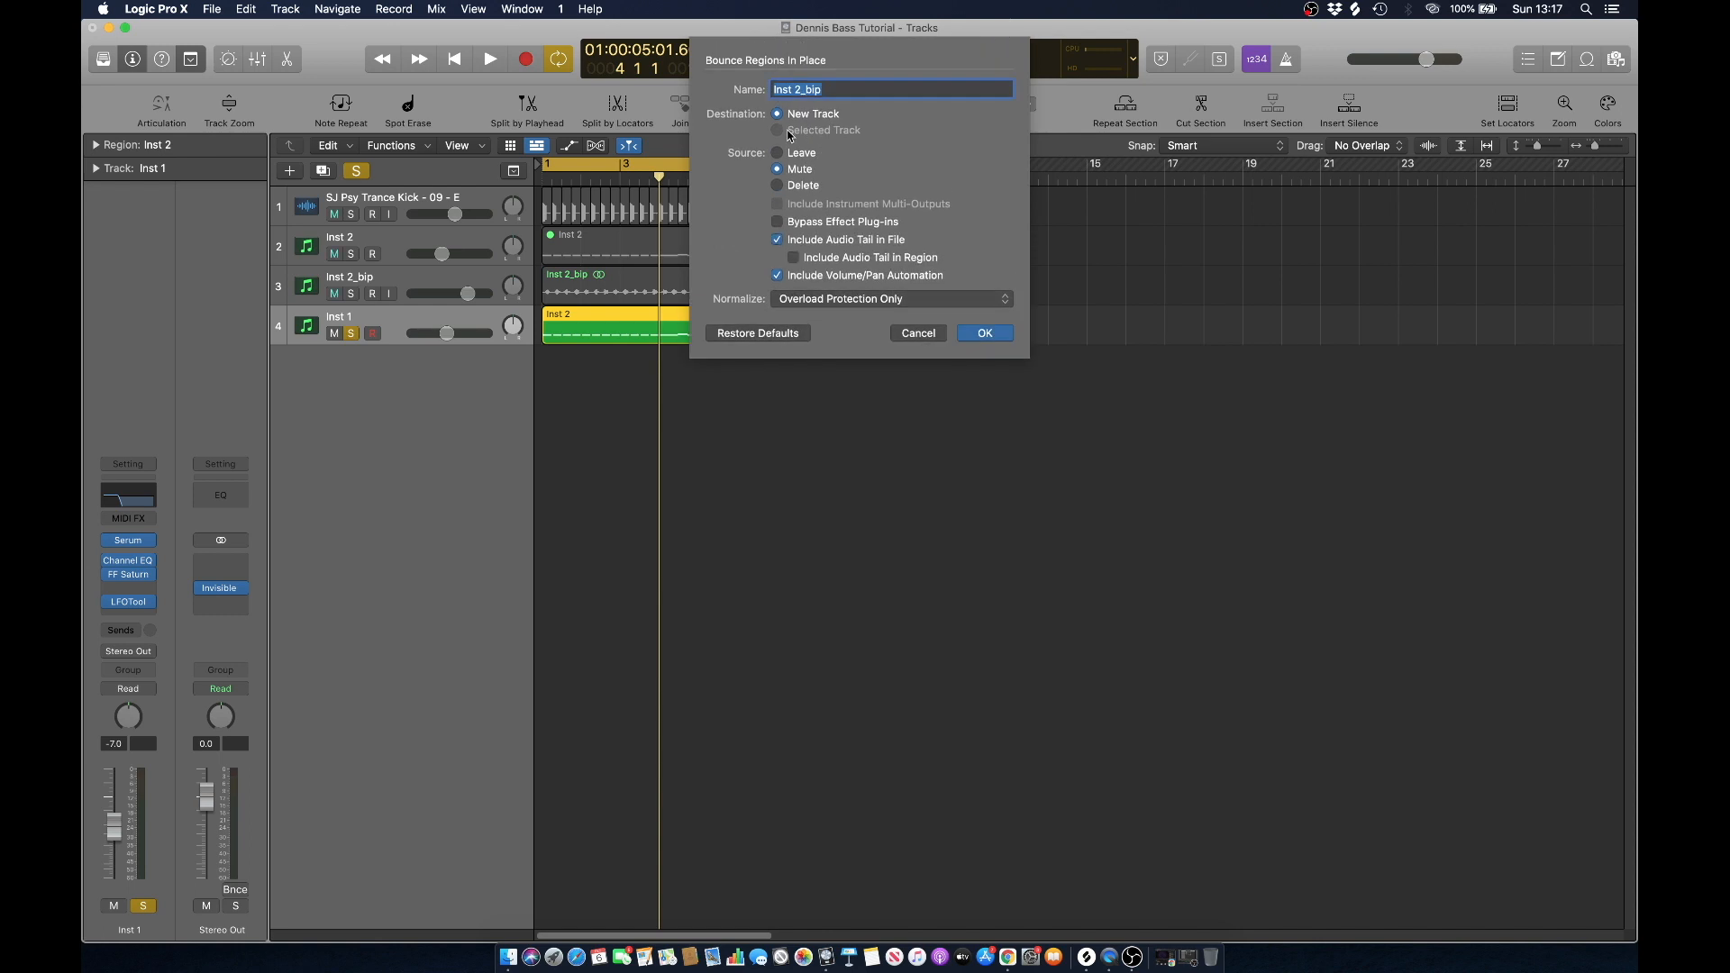
click(985, 333)
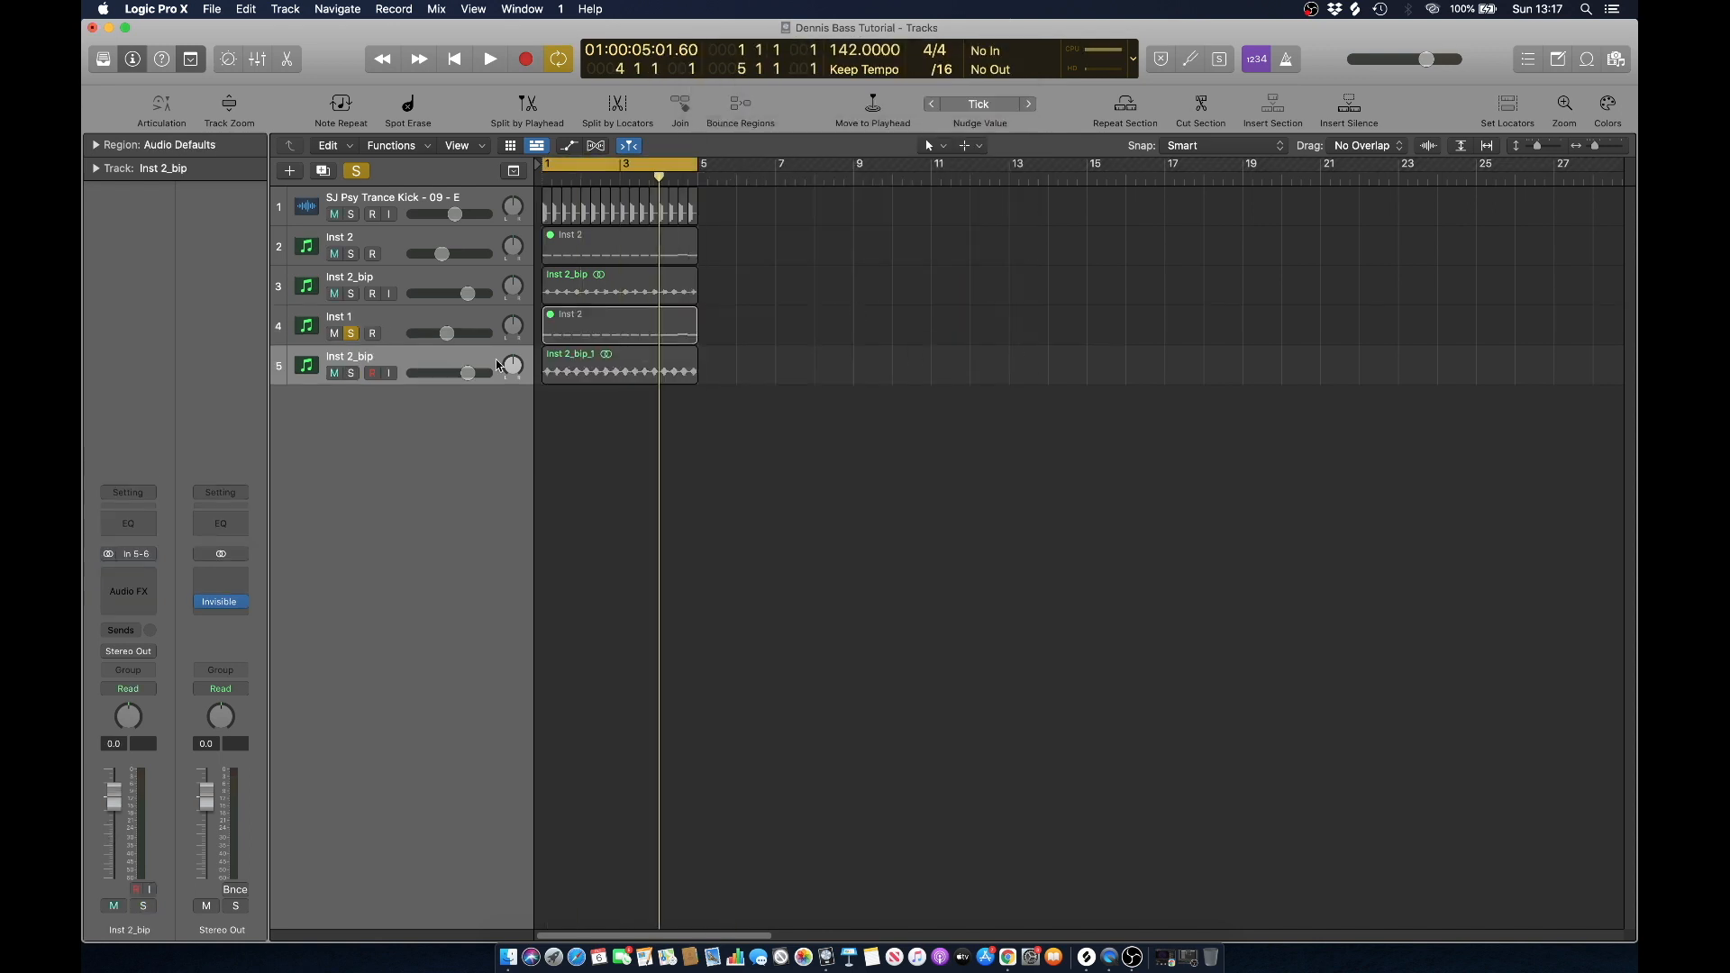
Unsolo Inst 1 and play the two bounced bass tracks together with the kick.
click(351, 334)
key(space)
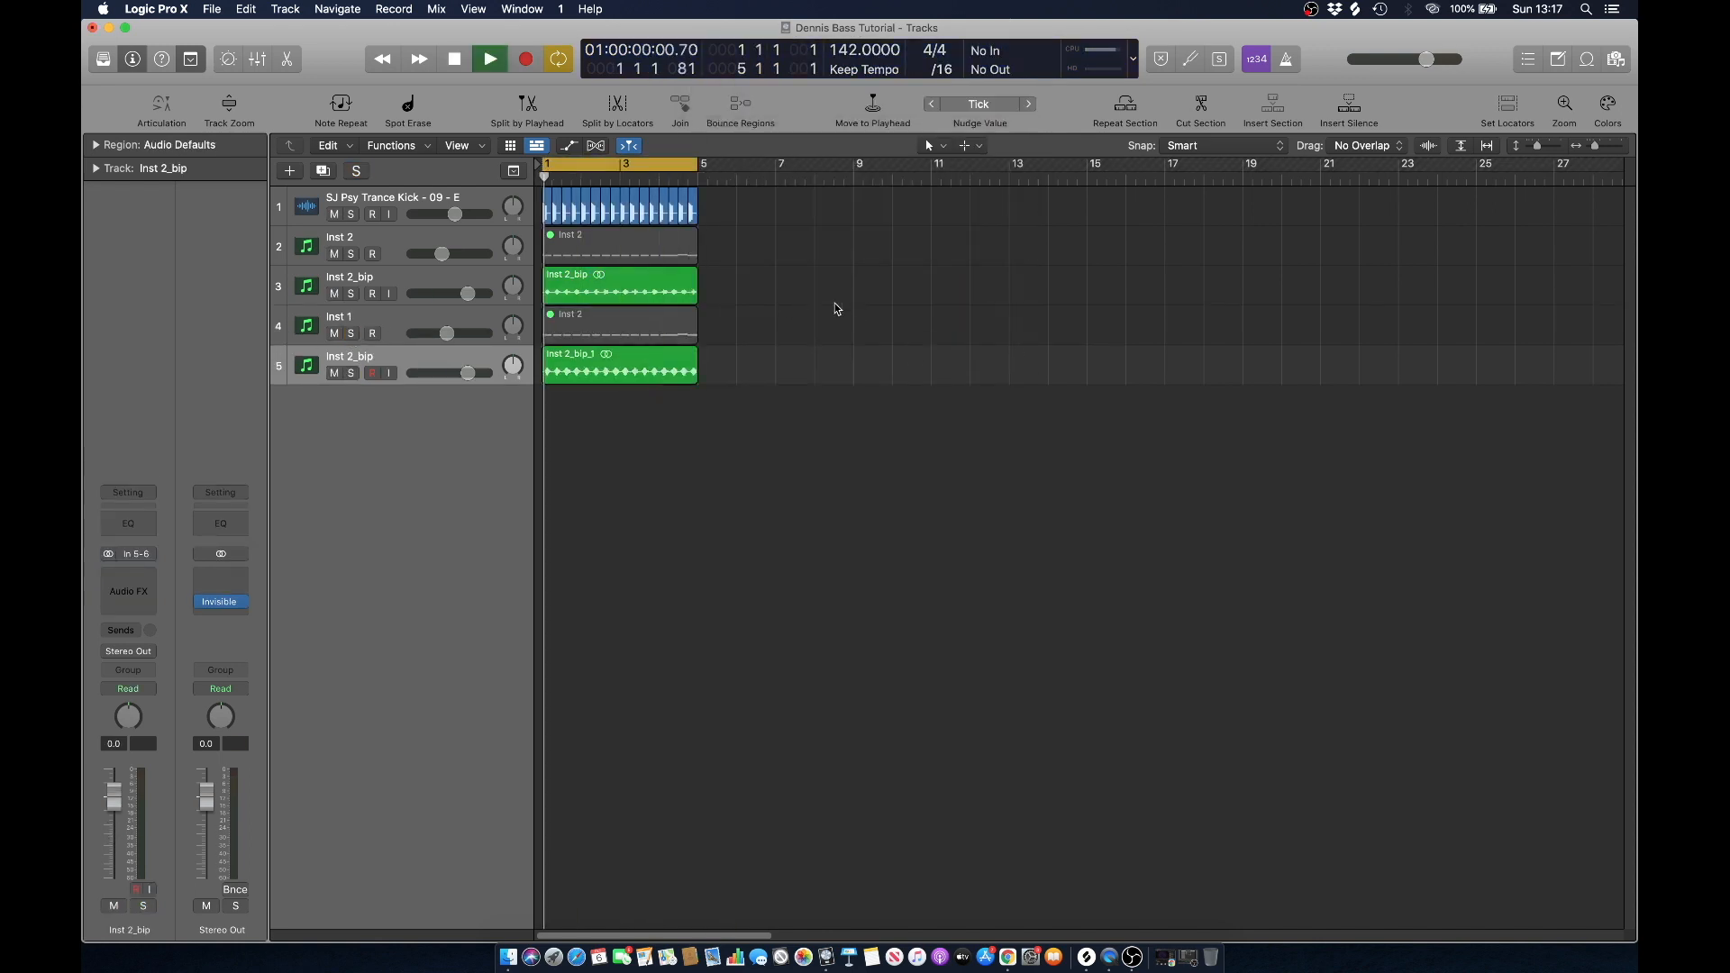
key(space)
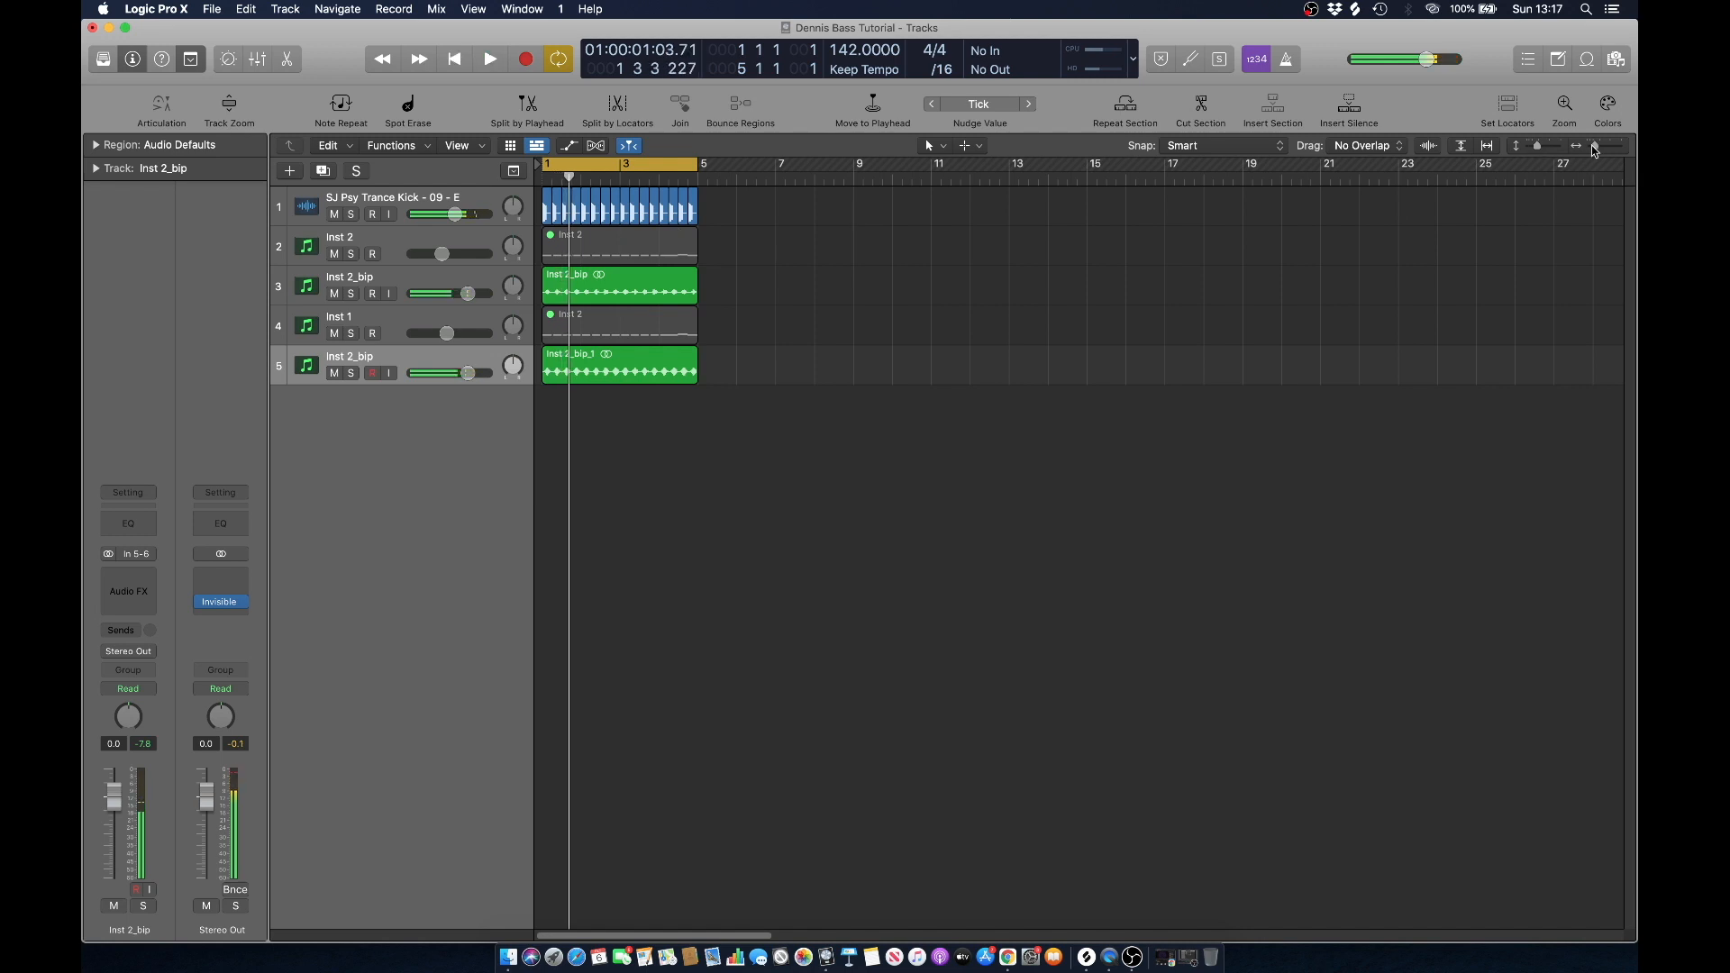
Set the alternate pointer tool to Scissors and play the arrangement with the bounced bass tracks.
drag(1593, 146, 1598, 147)
scroll(1199, 325, left, 2)
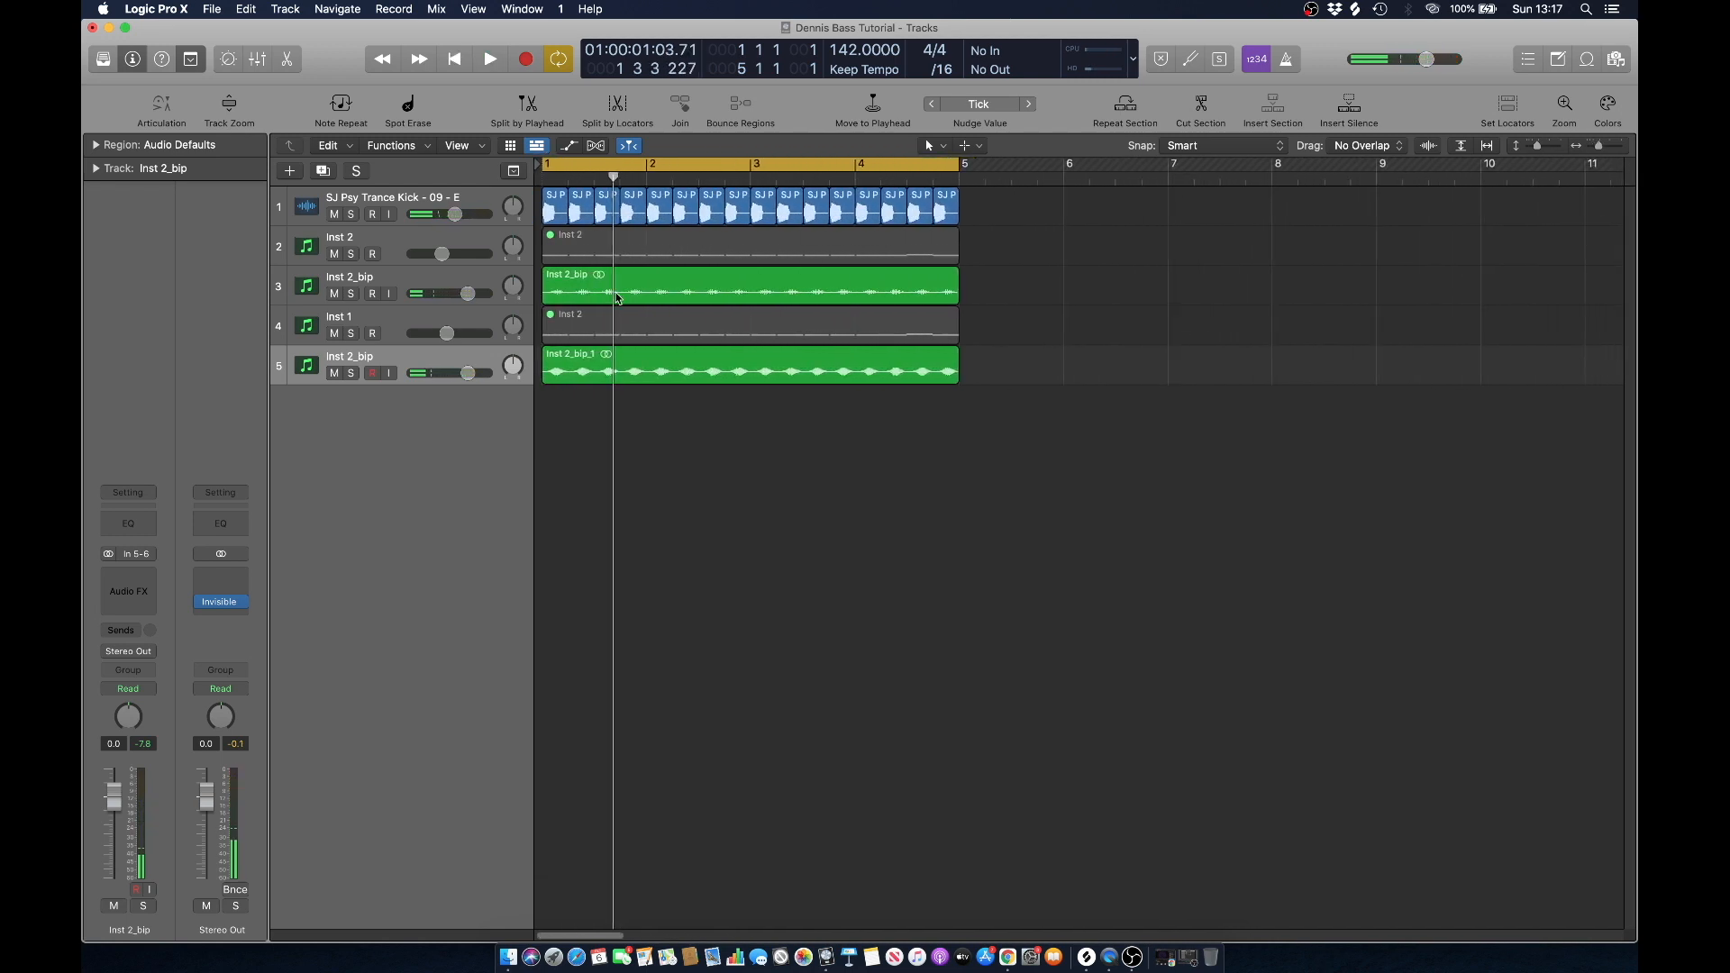
click(577, 290)
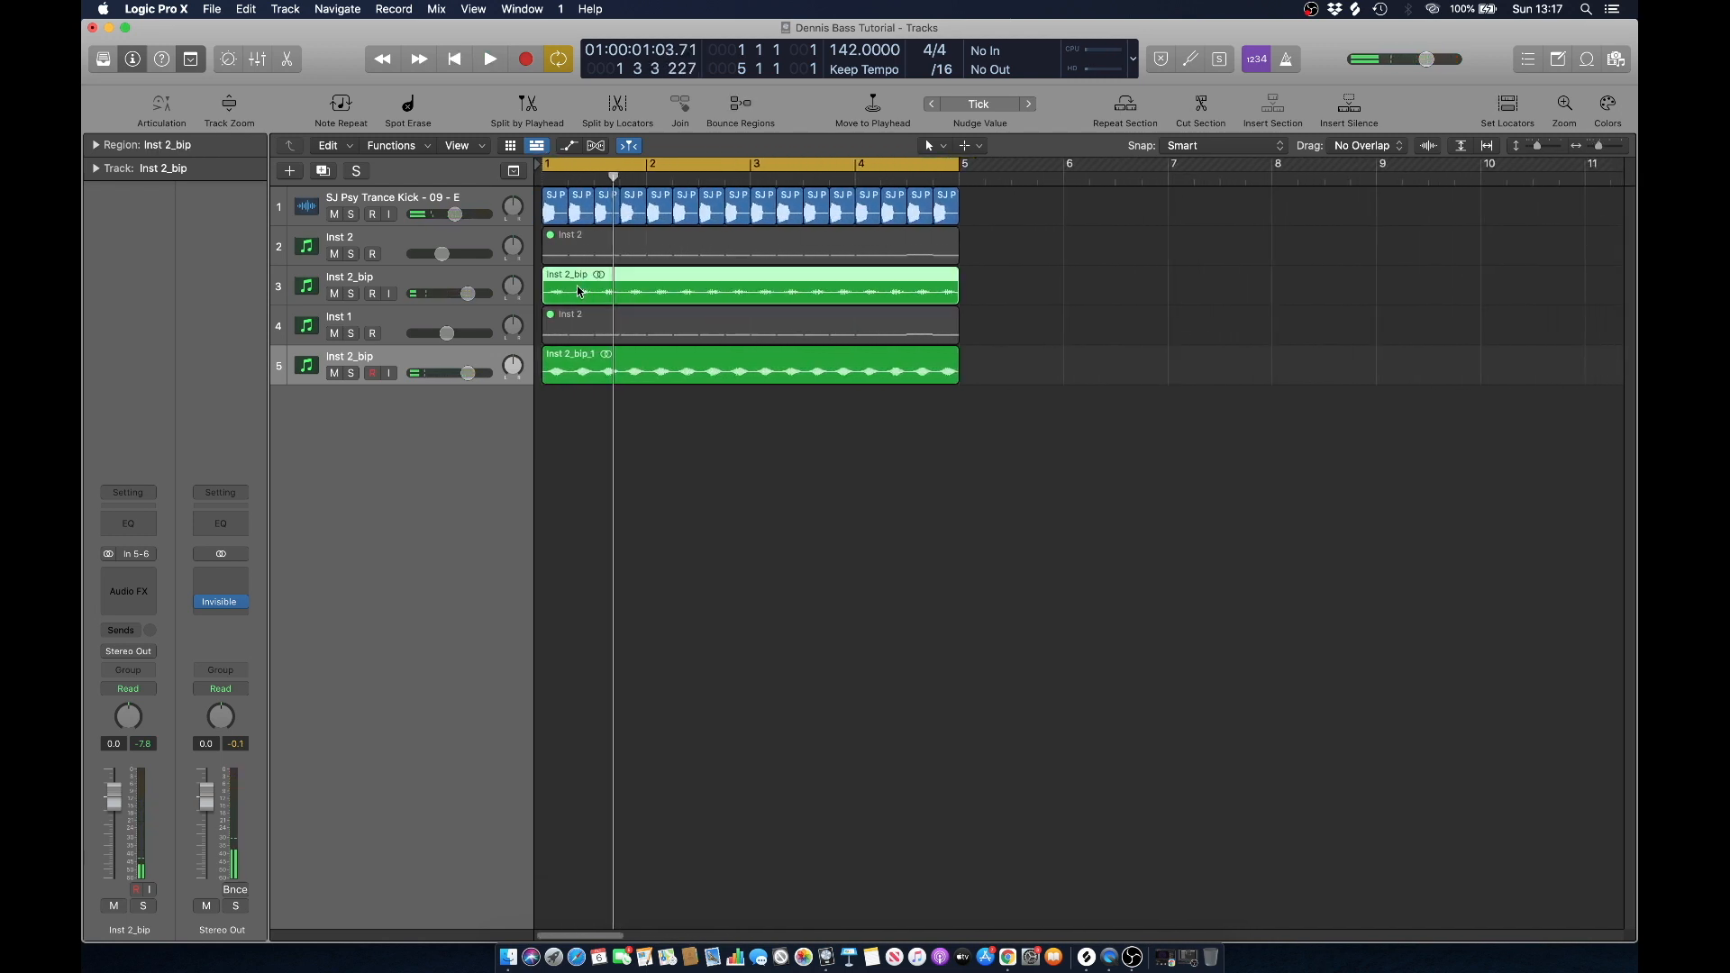
click(964, 149)
click(1000, 248)
key(space)
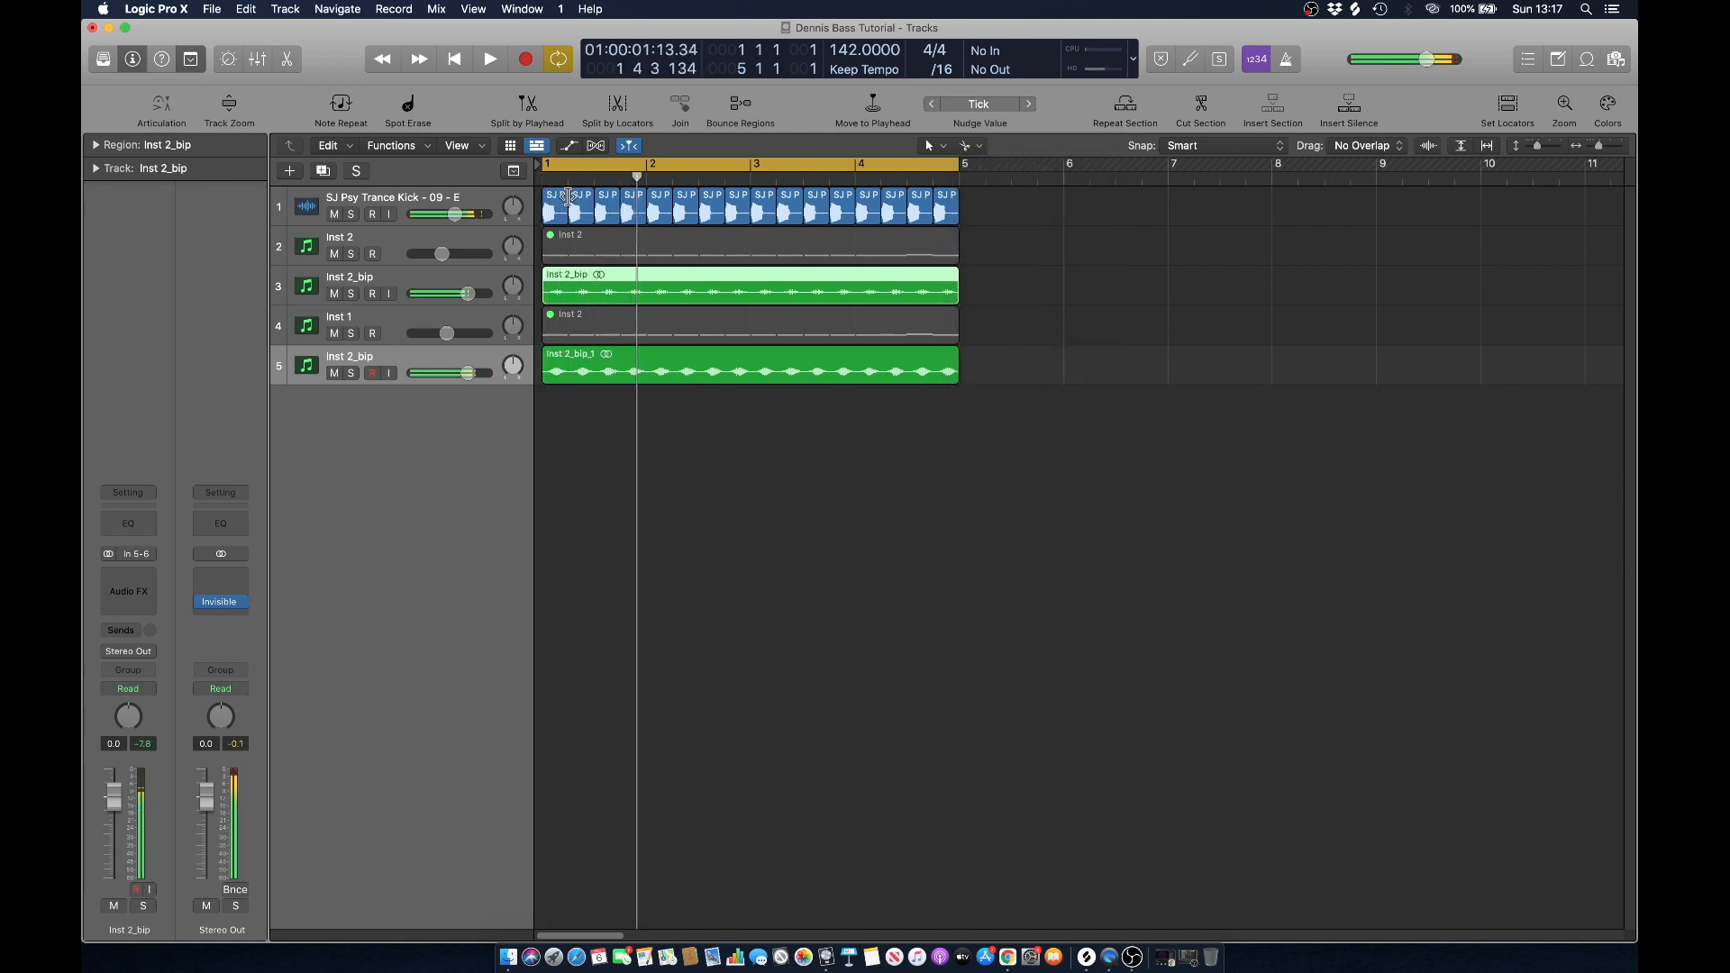
Split both bounced bass regions at beat 2 of bar 1, where the second kick starts.
key(super+Right)
key(super+Right)
key(super+Right)
scroll(621, 342, left, 5)
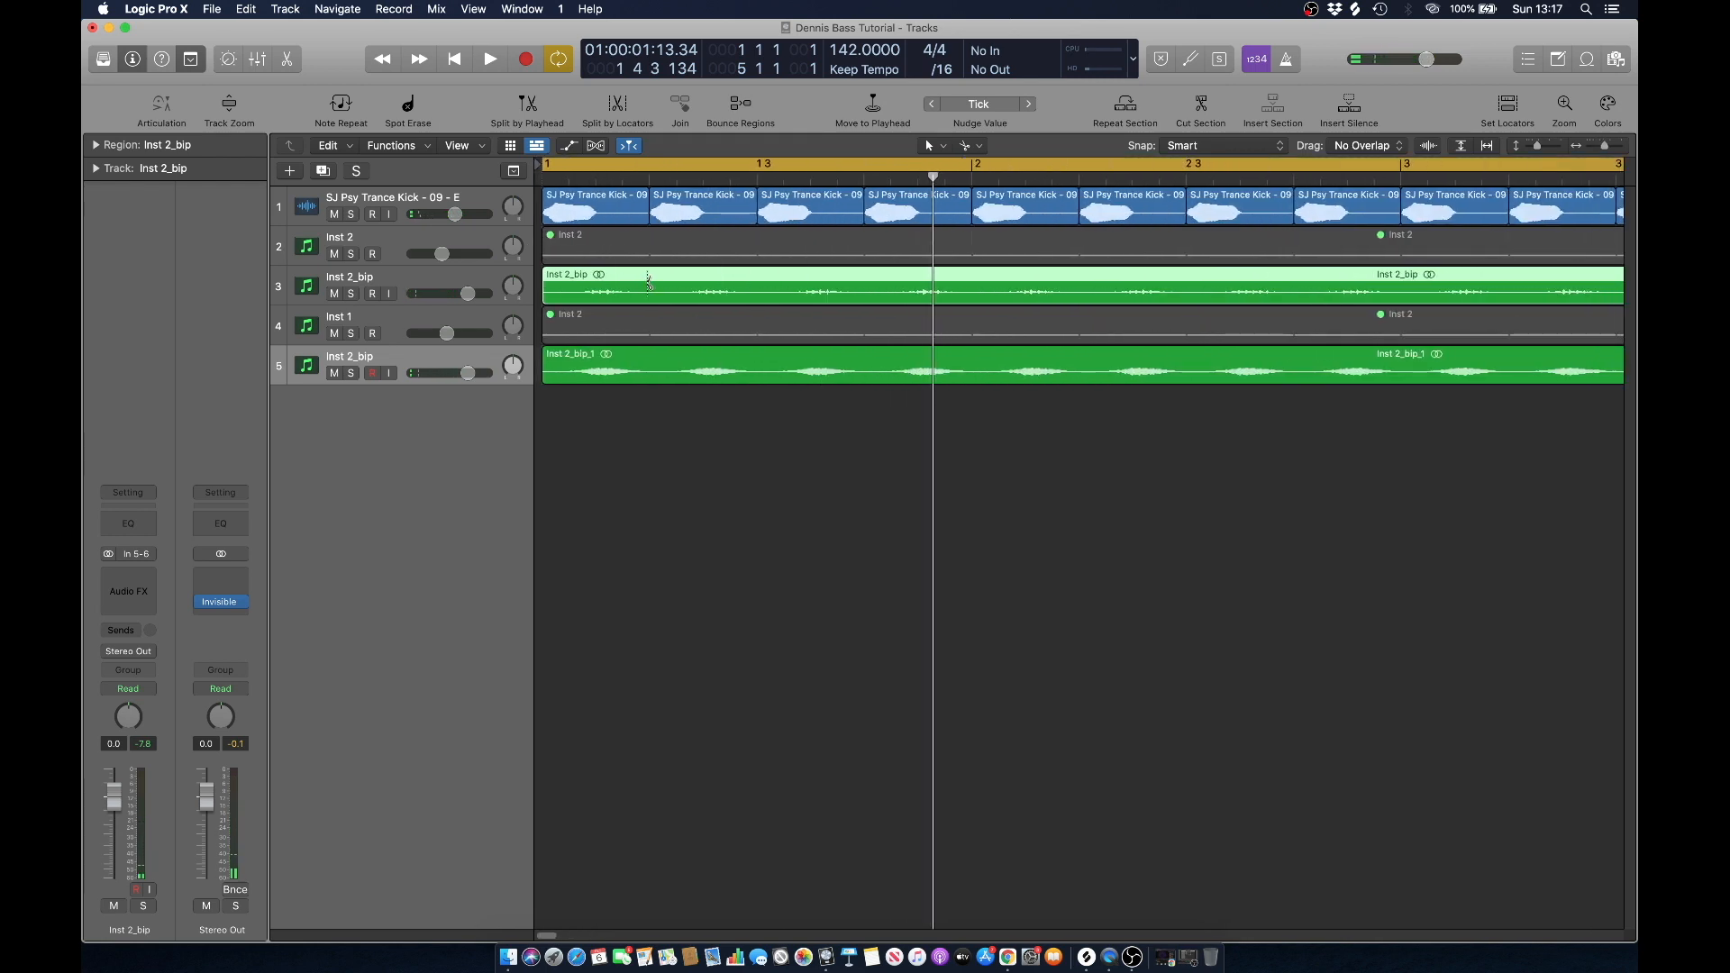
click(649, 283)
click(648, 370)
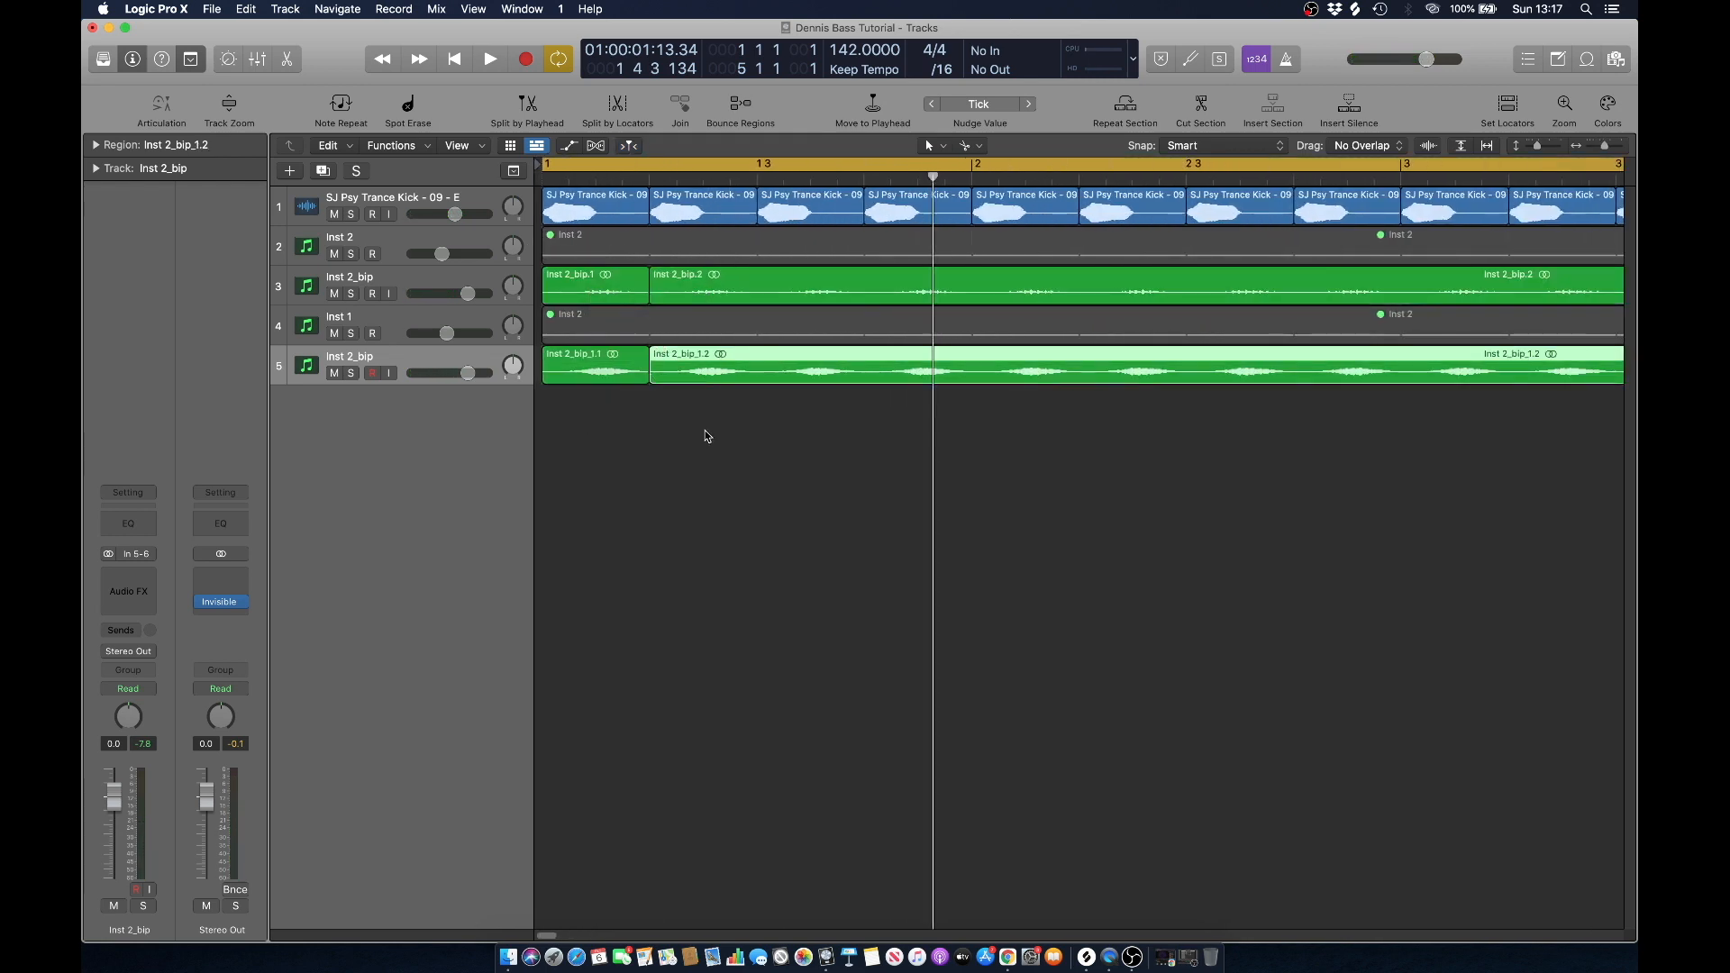
Trim the start of the longer split region on the bounced low-bass track to bar 3 (3 1 1 1).
key(super+Left)
key(super+Left)
key(super+Left)
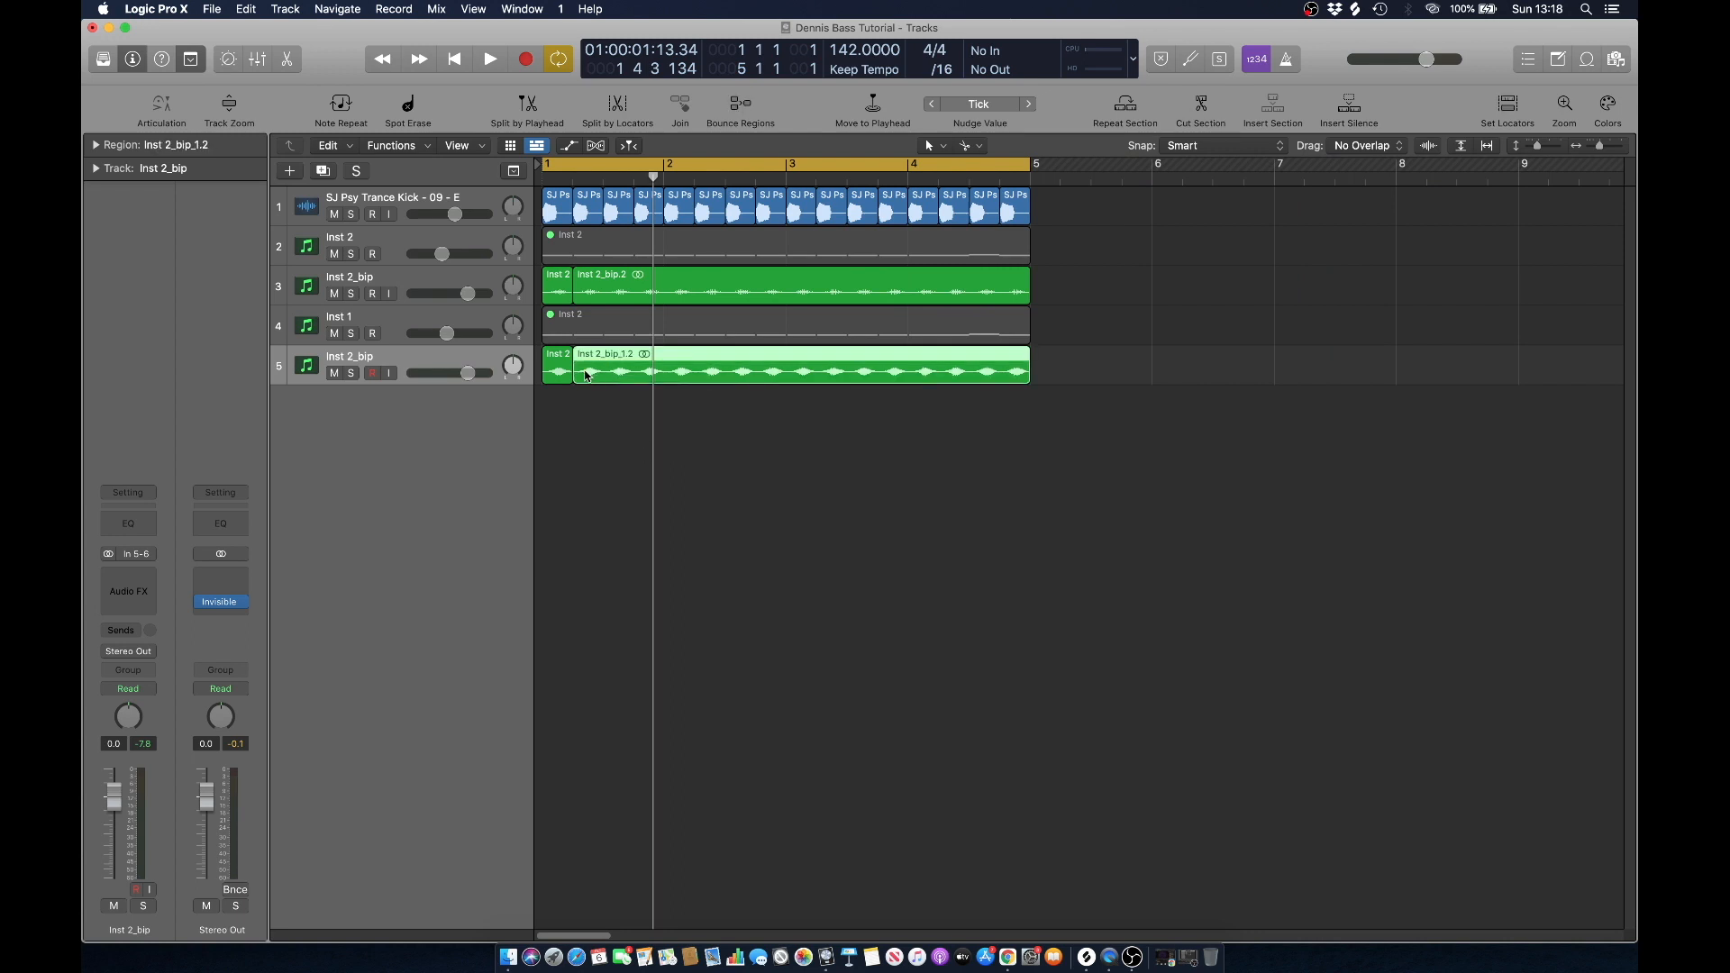
drag(580, 373, 787, 373)
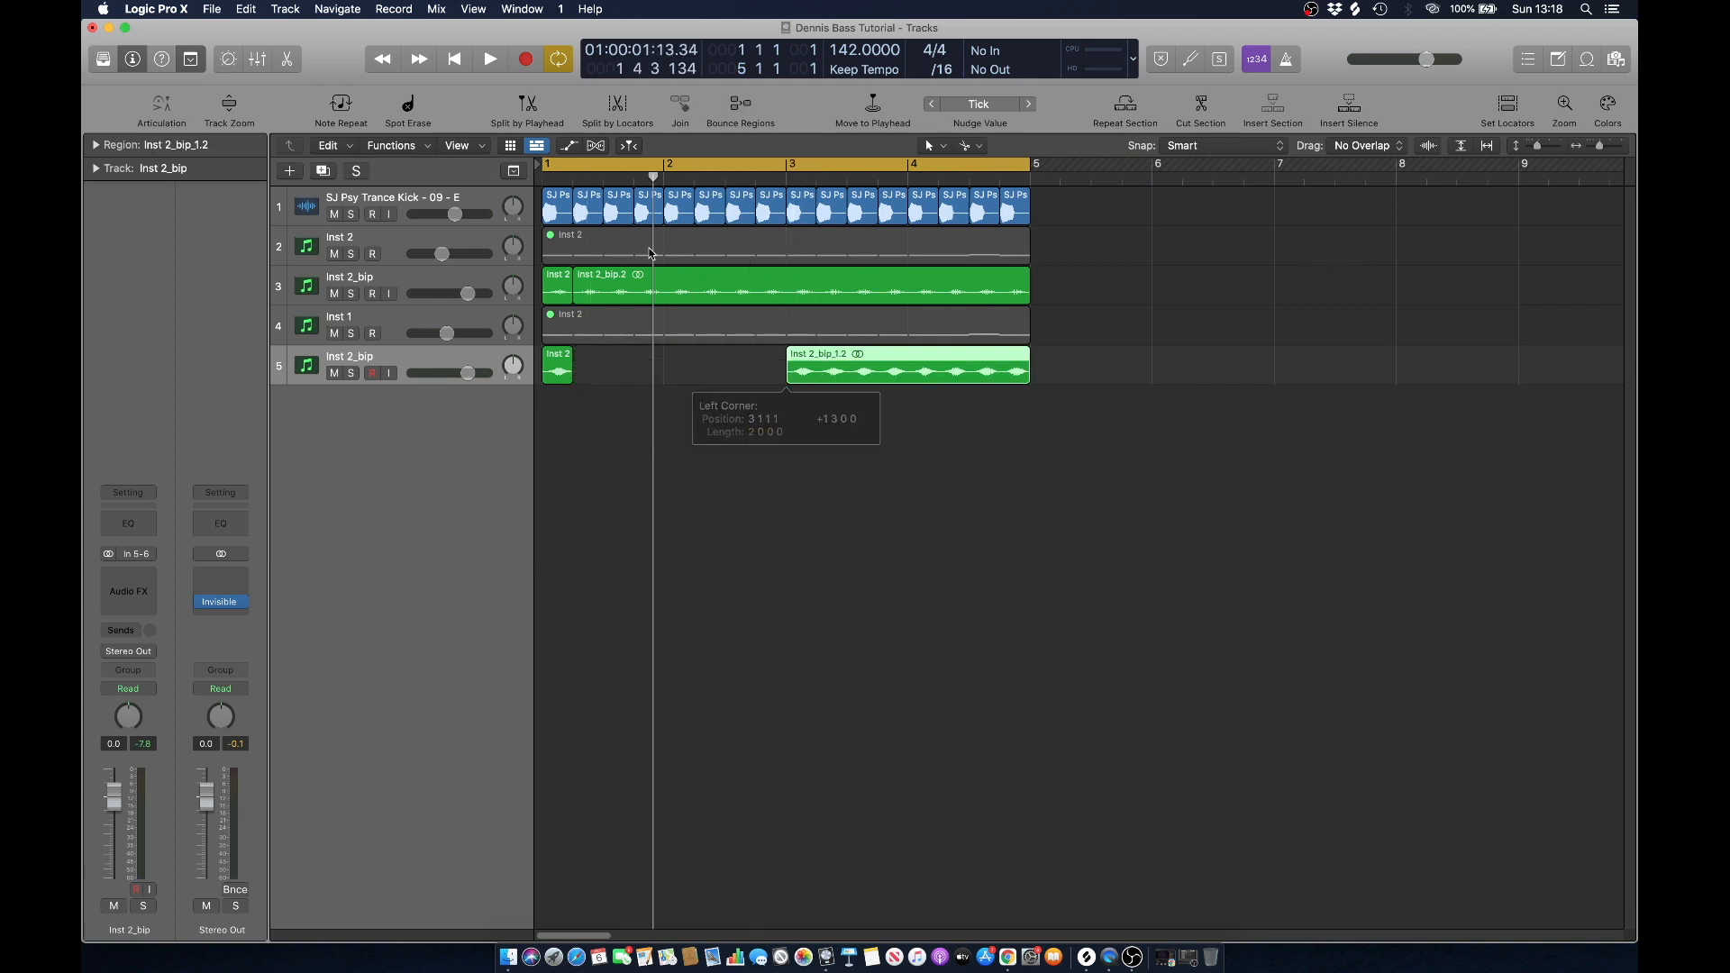
Trim the start of the longer region on the bounced high-bass track to bar 3 and play from there.
click(612, 282)
drag(580, 288, 786, 288)
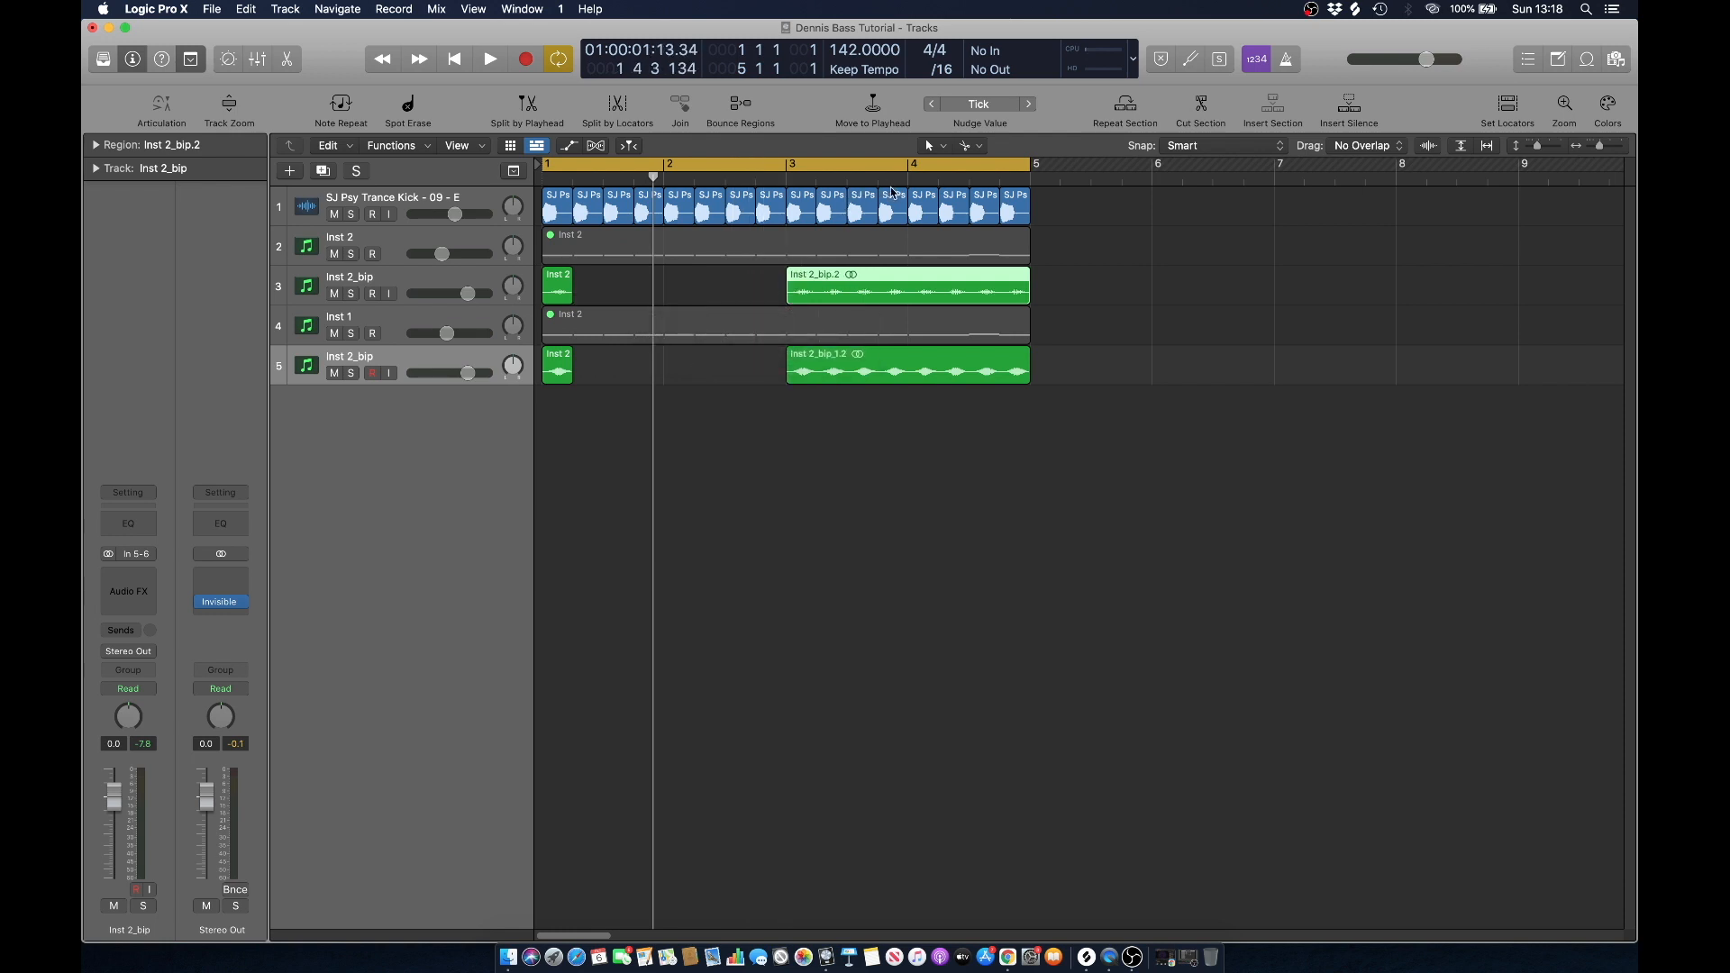
key(space)
click(851, 180)
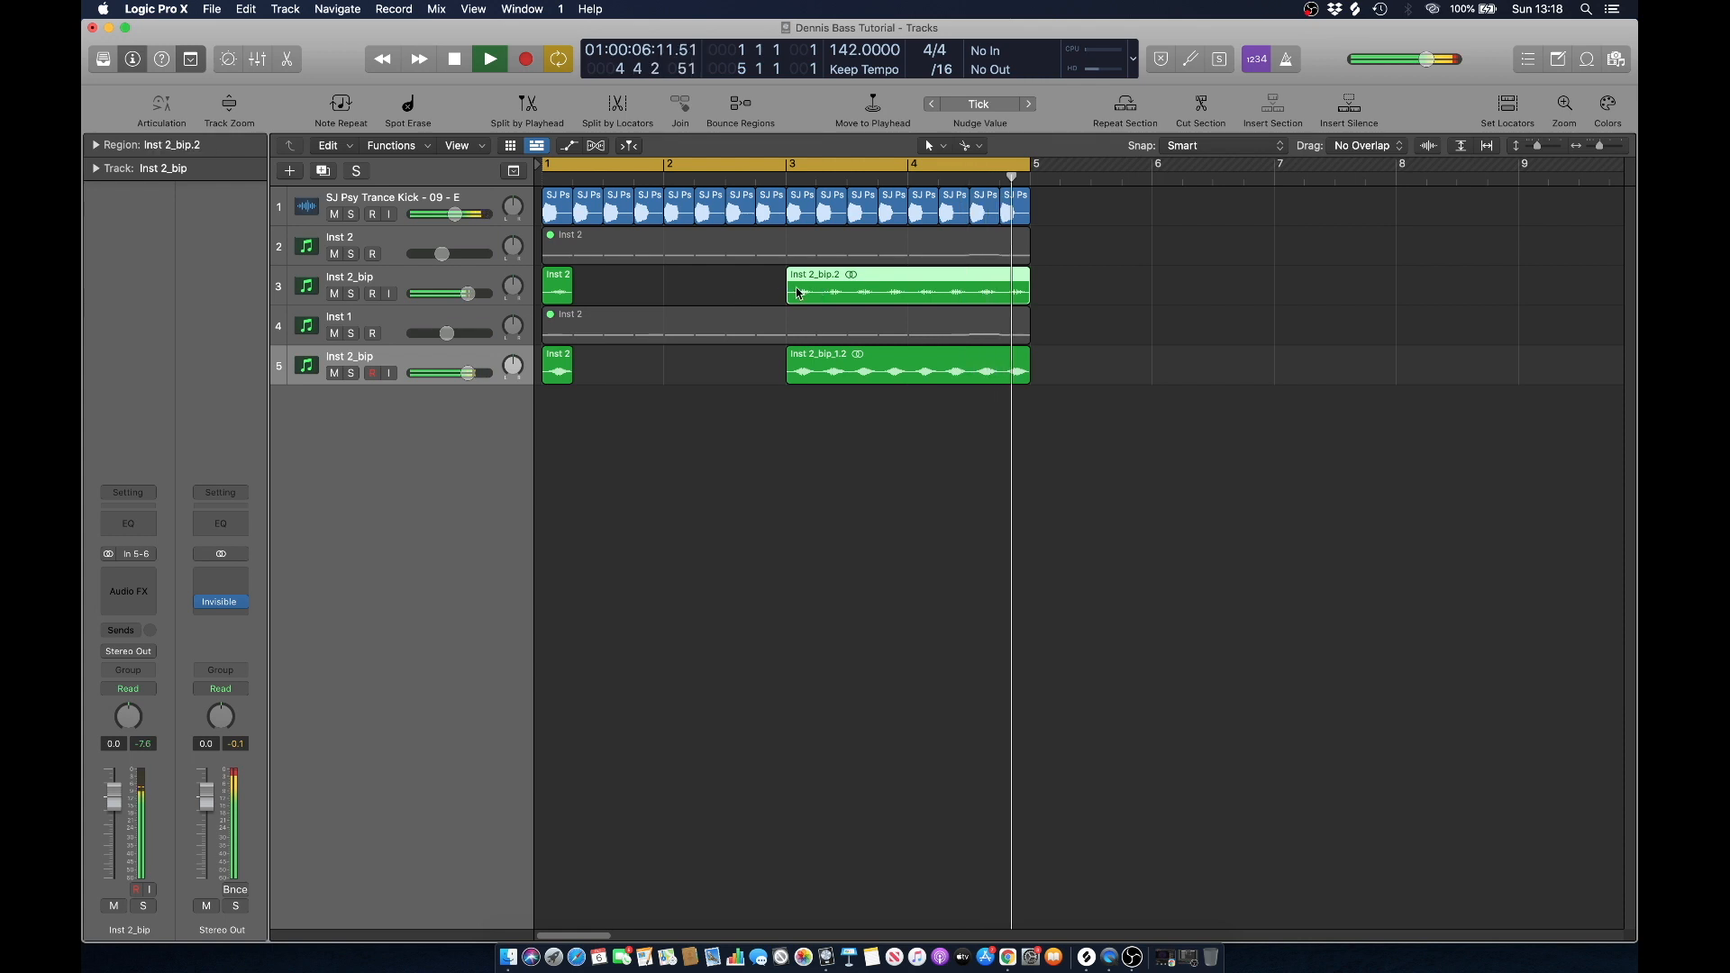
key(space)
Trim the long regions on both bounced bass tracks to bar 4 and fill the gap with copies of their one-beat regions.
drag(787, 288, 909, 289)
drag(795, 371, 908, 372)
drag(561, 284, 681, 288)
shift+click(559, 285)
click(671, 293)
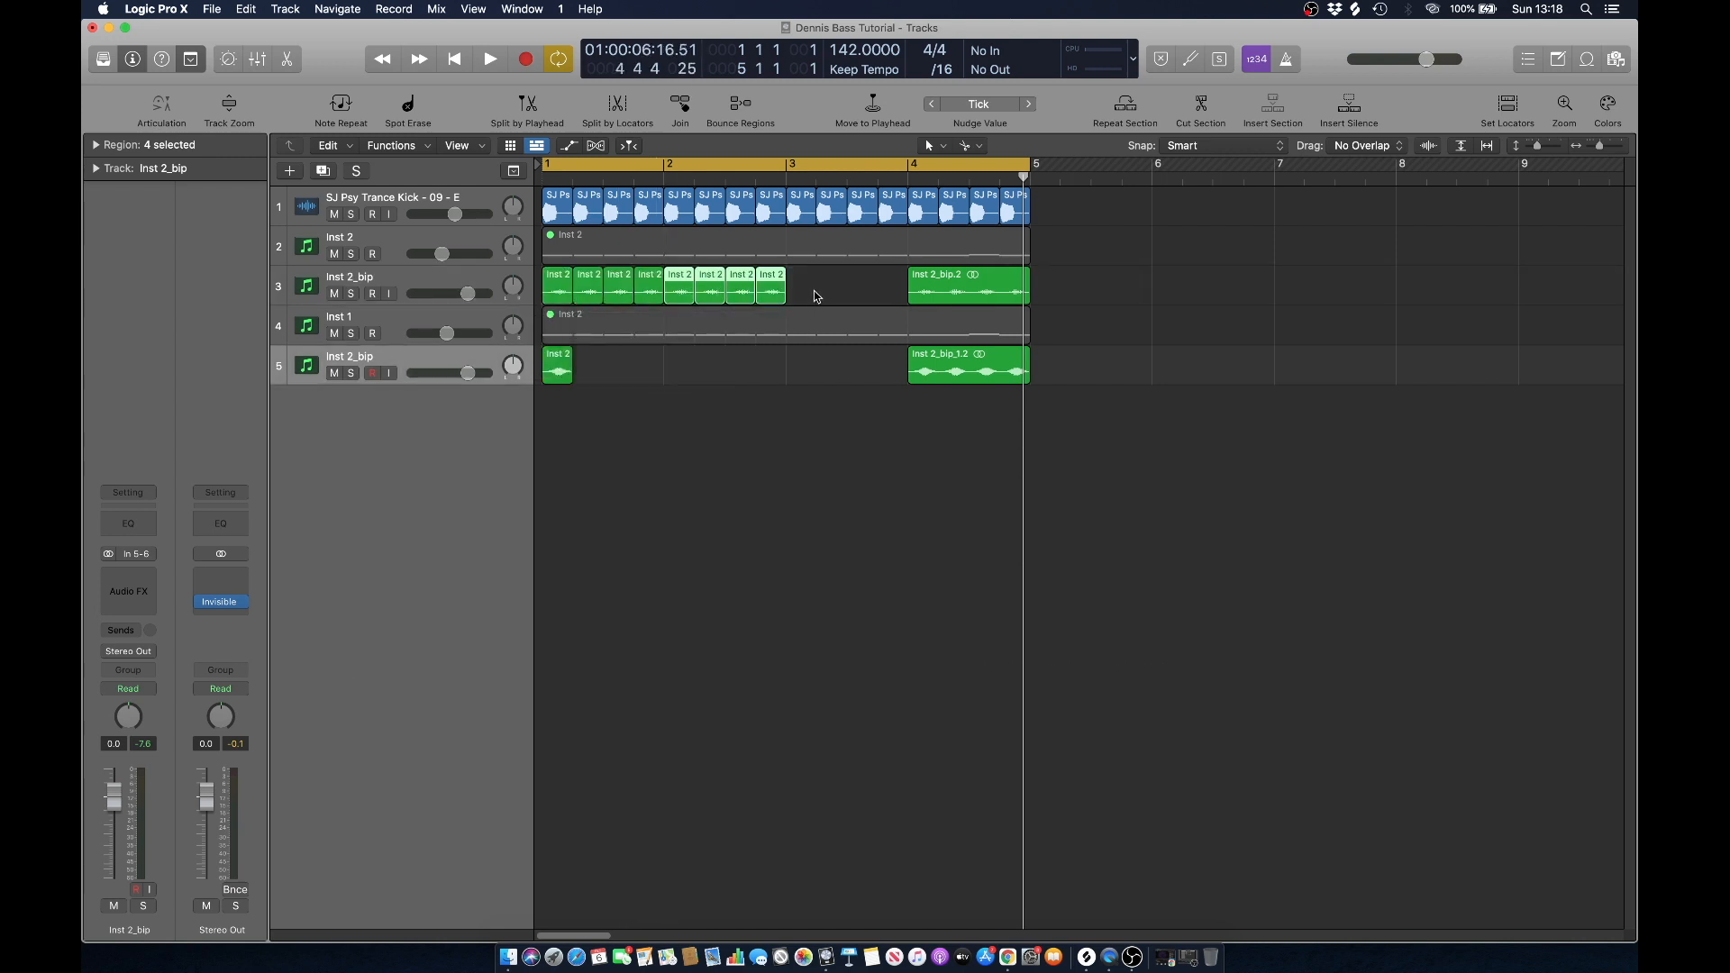
mouse_move(821, 289)
mouse_down()
mouse_move(705, 289)
mouse_move(802, 283)
mouse_up()
drag(664, 370, 801, 371)
Play the rebuilt bass regions on both bounced tracks together with the kick.
click(768, 463)
key(space)
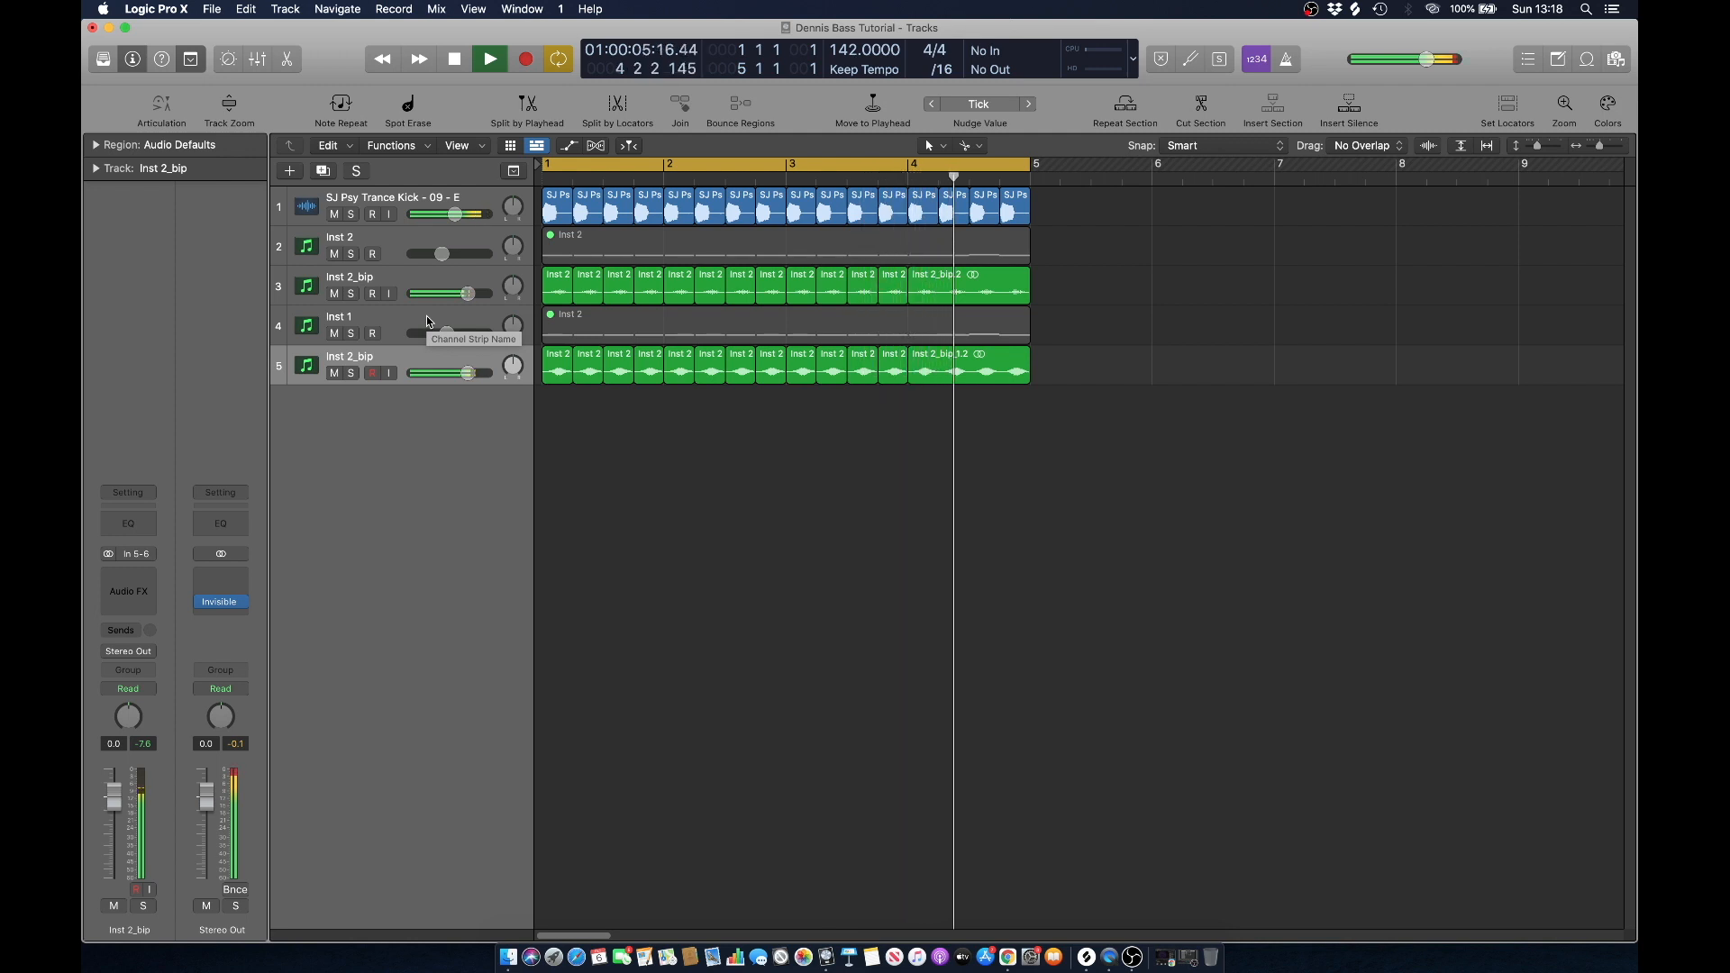
key(space)
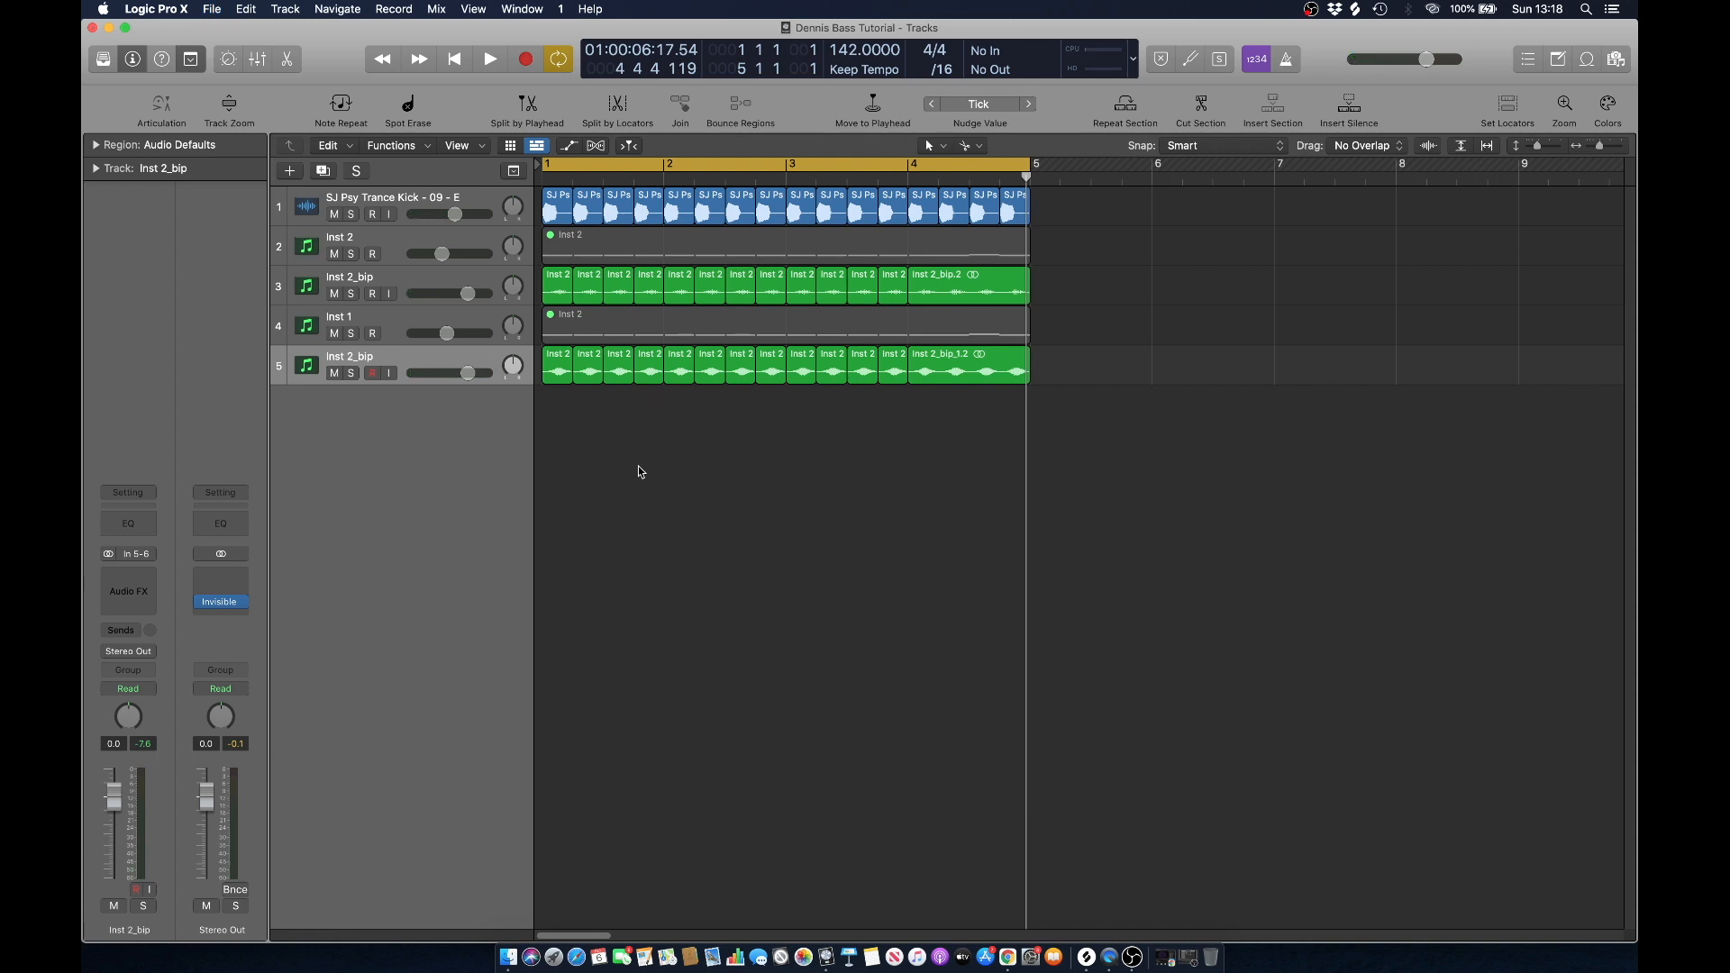
Switch to Finder, search this Mac for "table dennis" and open the Table Dennis [Victims Helpline] folder.
click(503, 965)
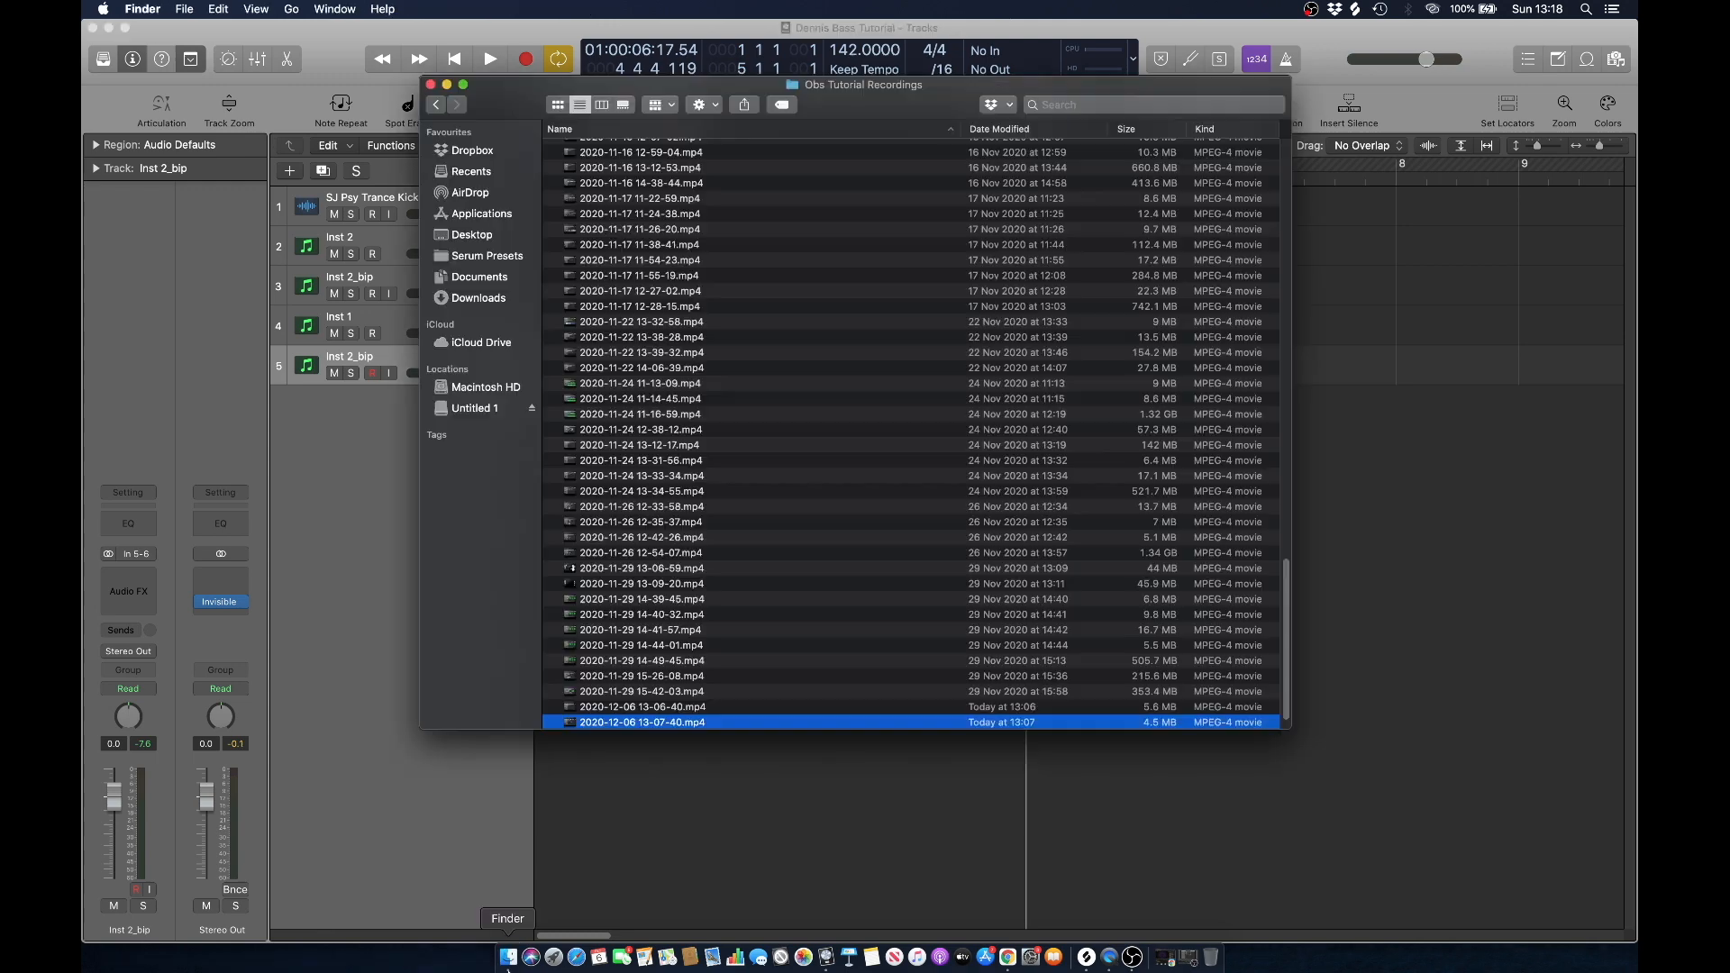
click(1068, 103)
text(table dennis)
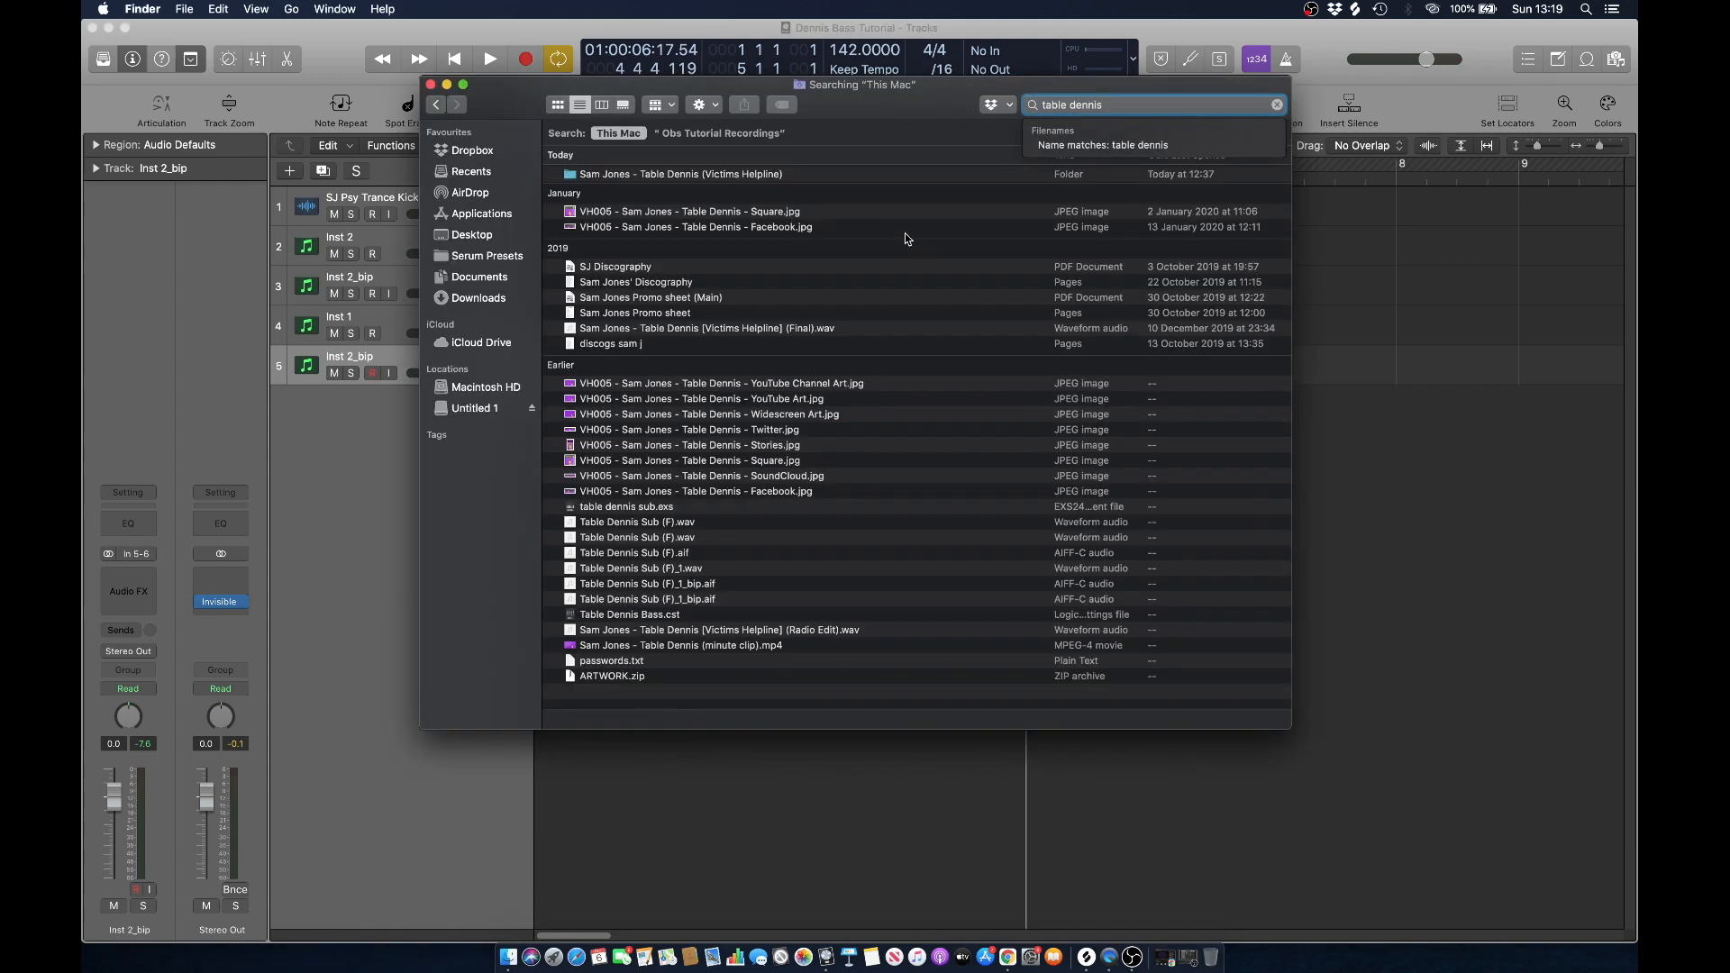
double_click(727, 174)
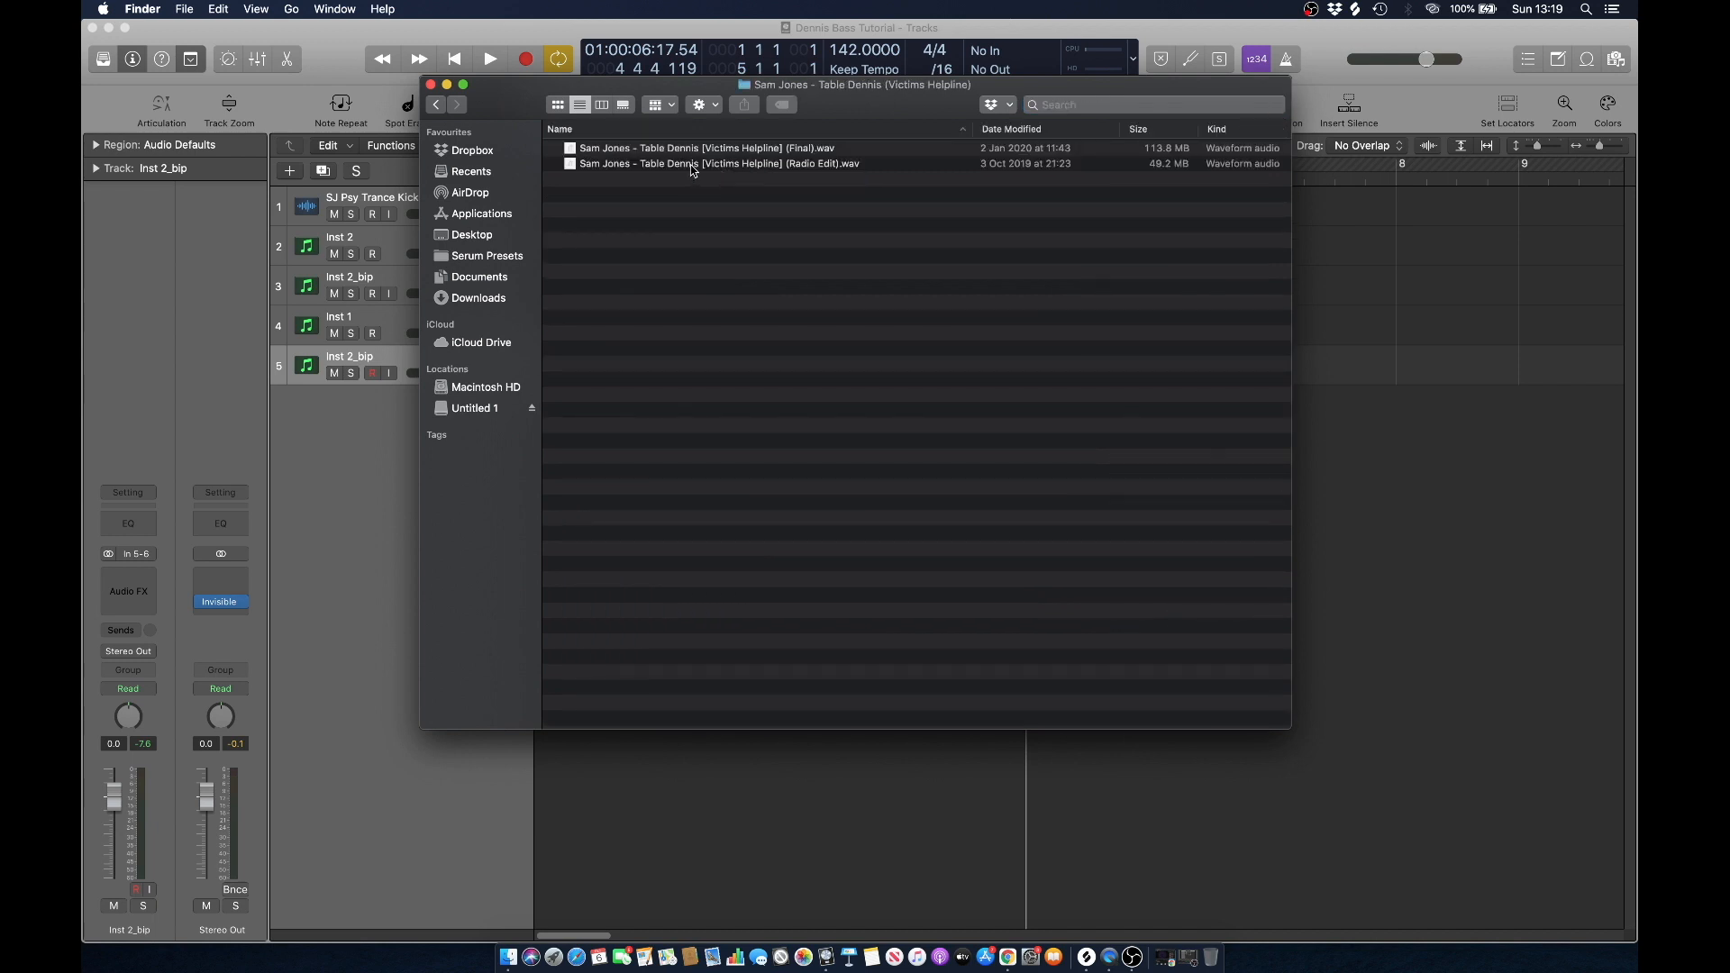
Preview the Table Dennis [Victims Helpline] (Final).wav file from about 2:27 as a reference.
click(694, 148)
key(space)
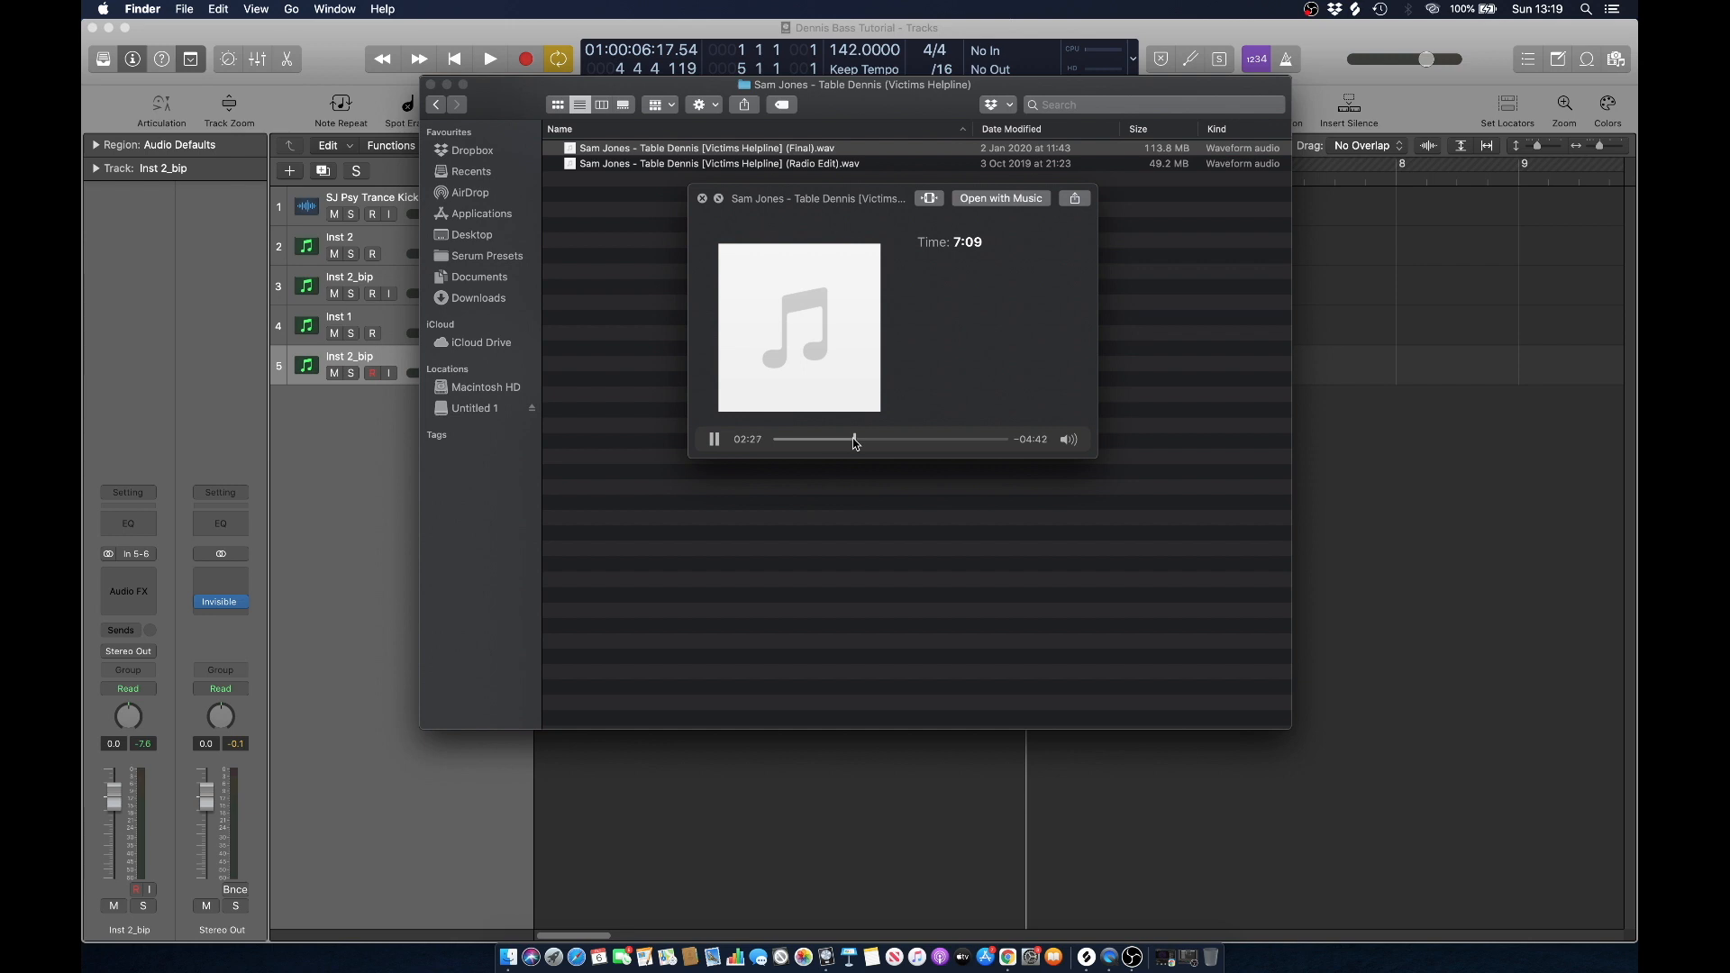
click(1317, 356)
Play the kick and bass loop in Logic Pro and add a Channel EQ to the bounced high-bass track.
key(space)
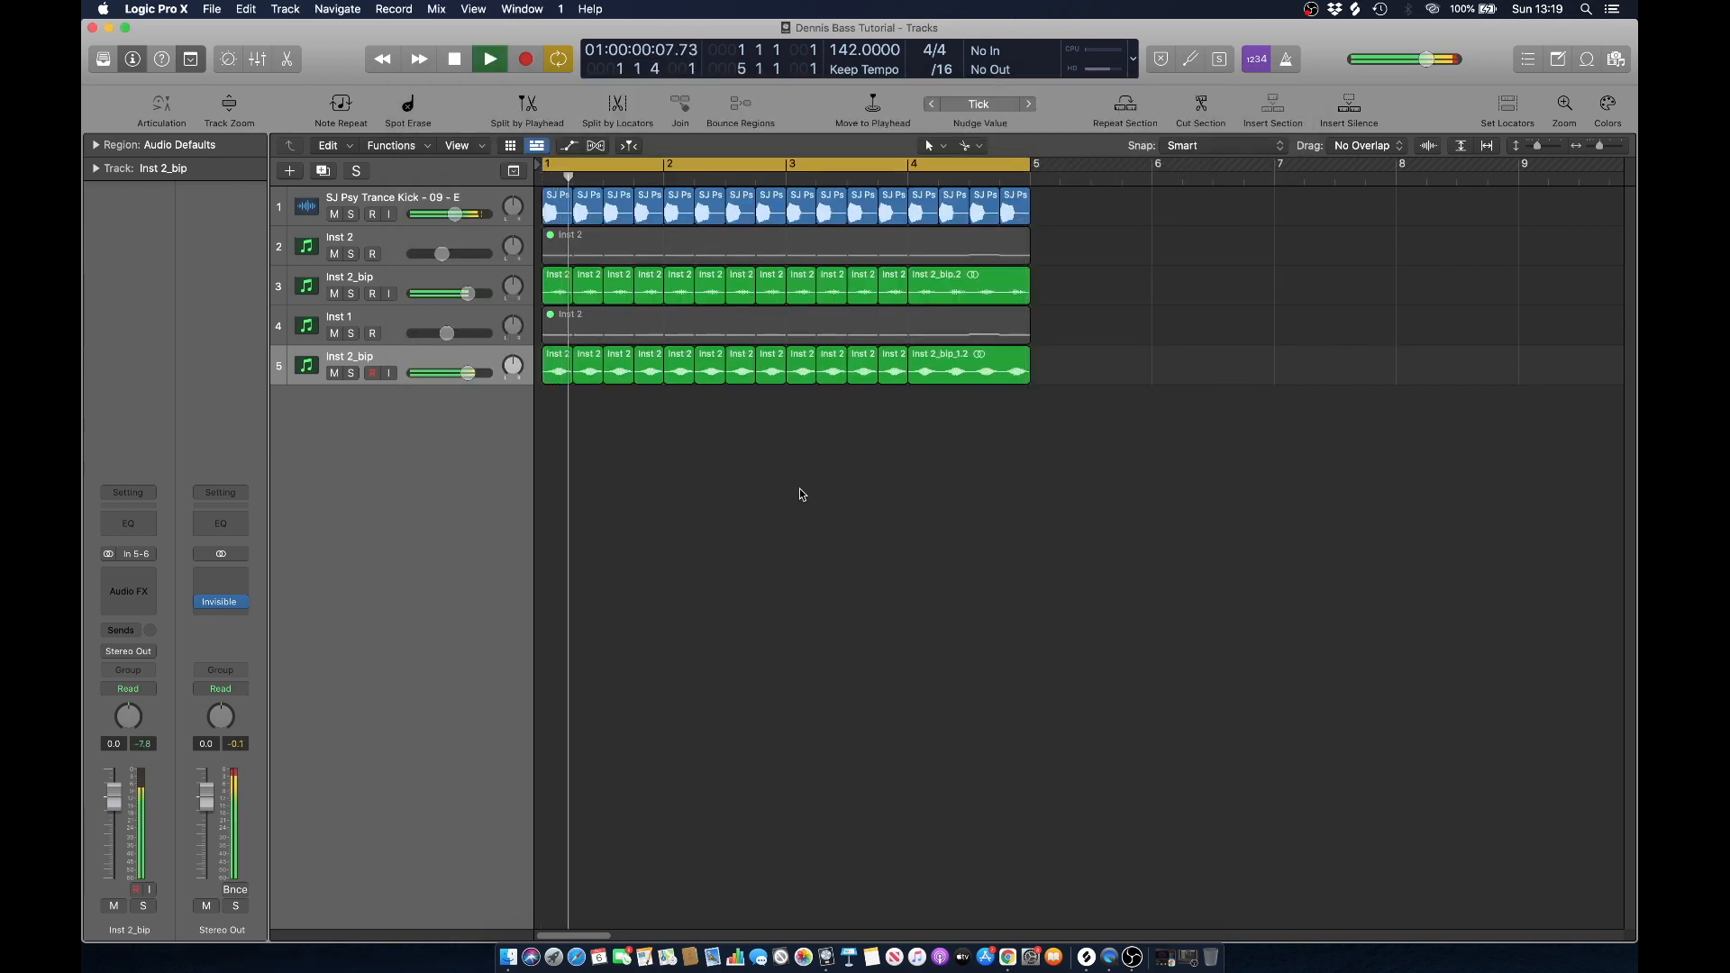
click(404, 276)
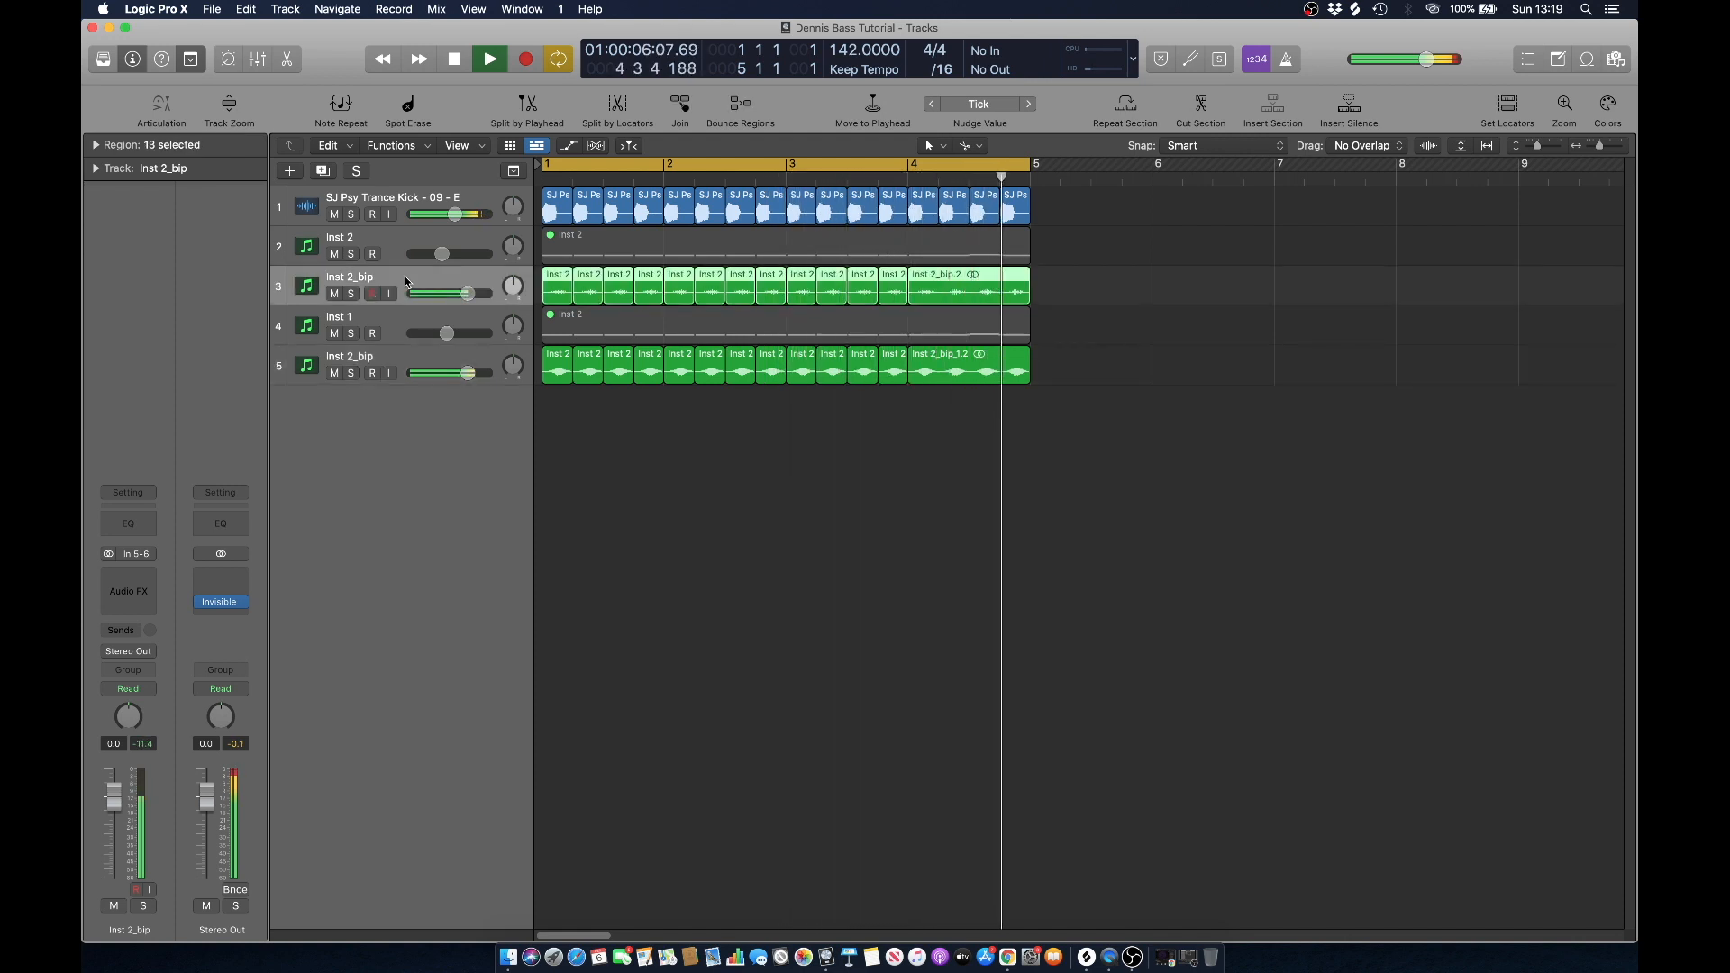
key(space)
click(404, 285)
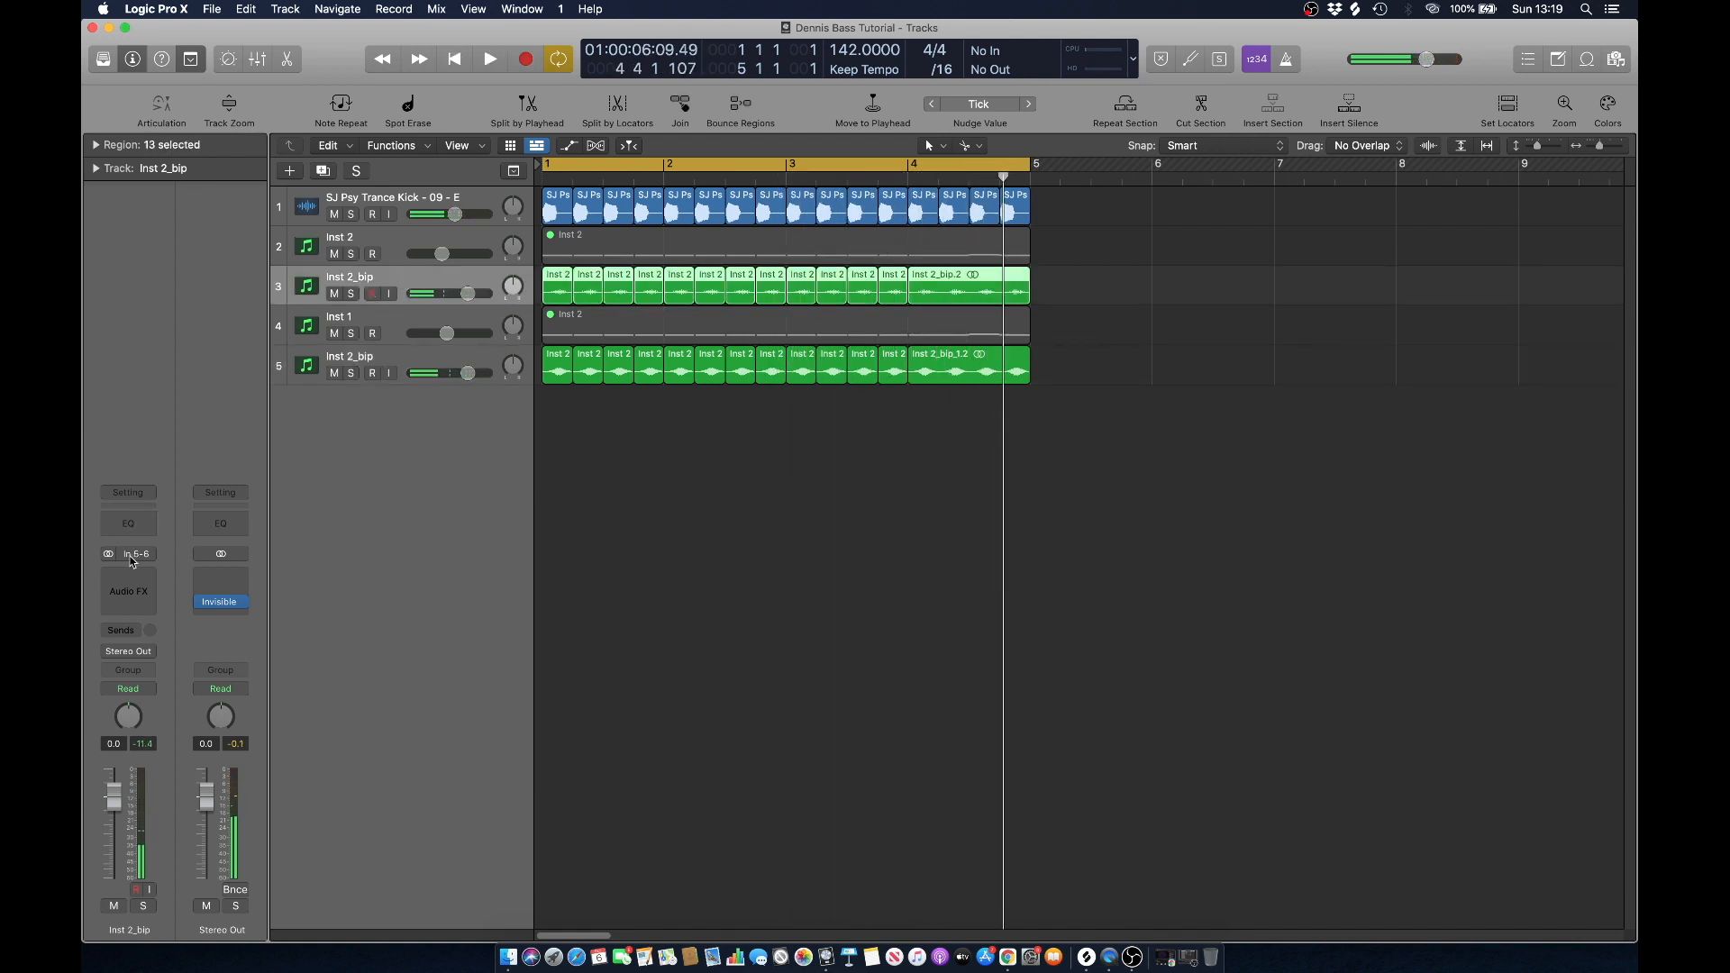
click(124, 520)
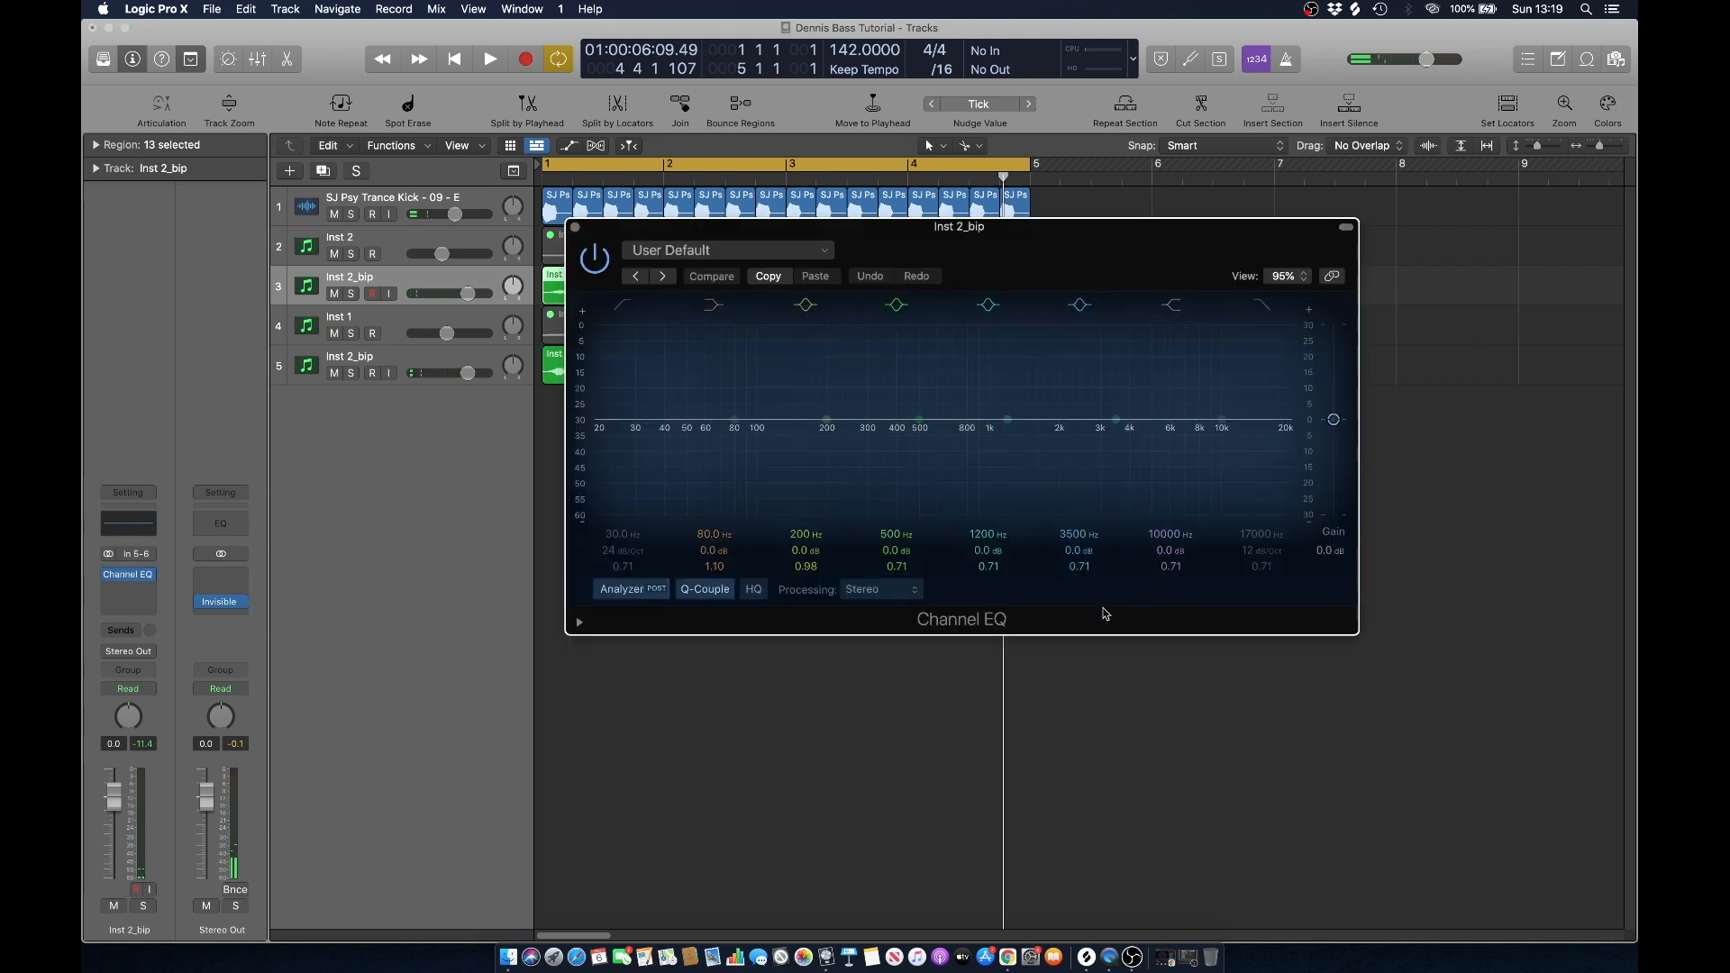
Boost 6800 Hz by 3.0 dB and the 10000 Hz shelf by 4.5 dB on the high-bass EQ during playback.
key(space)
drag(1082, 549, 1080, 507)
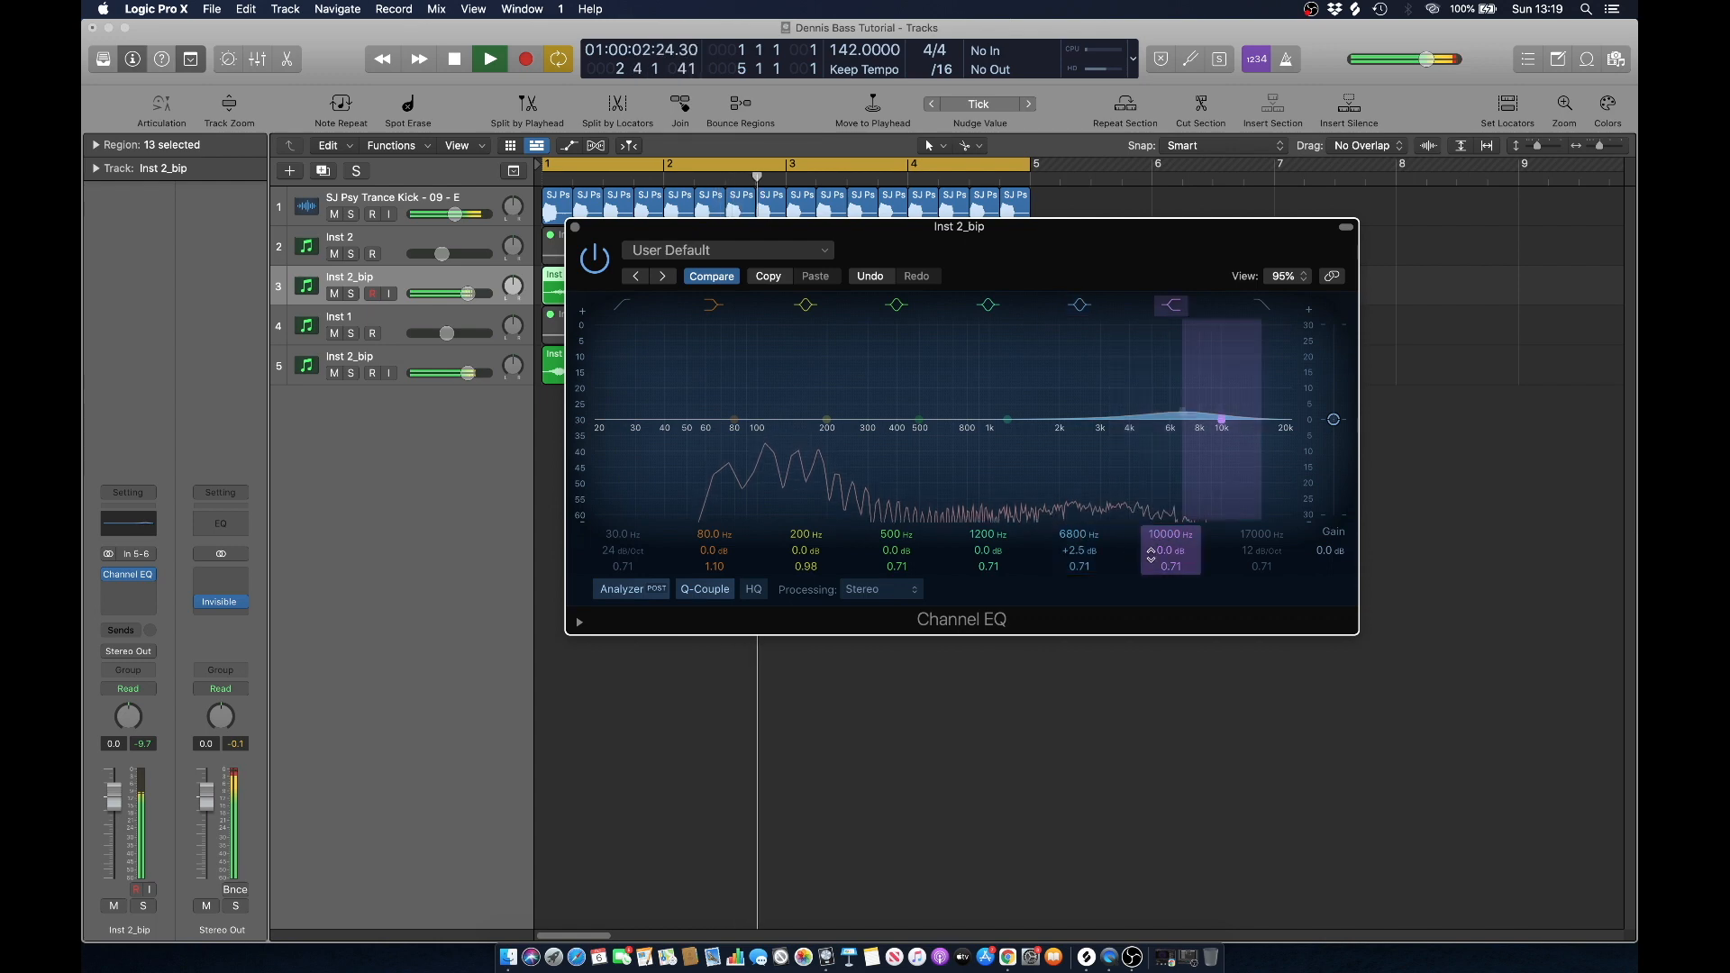
drag(1162, 550, 1080, 547)
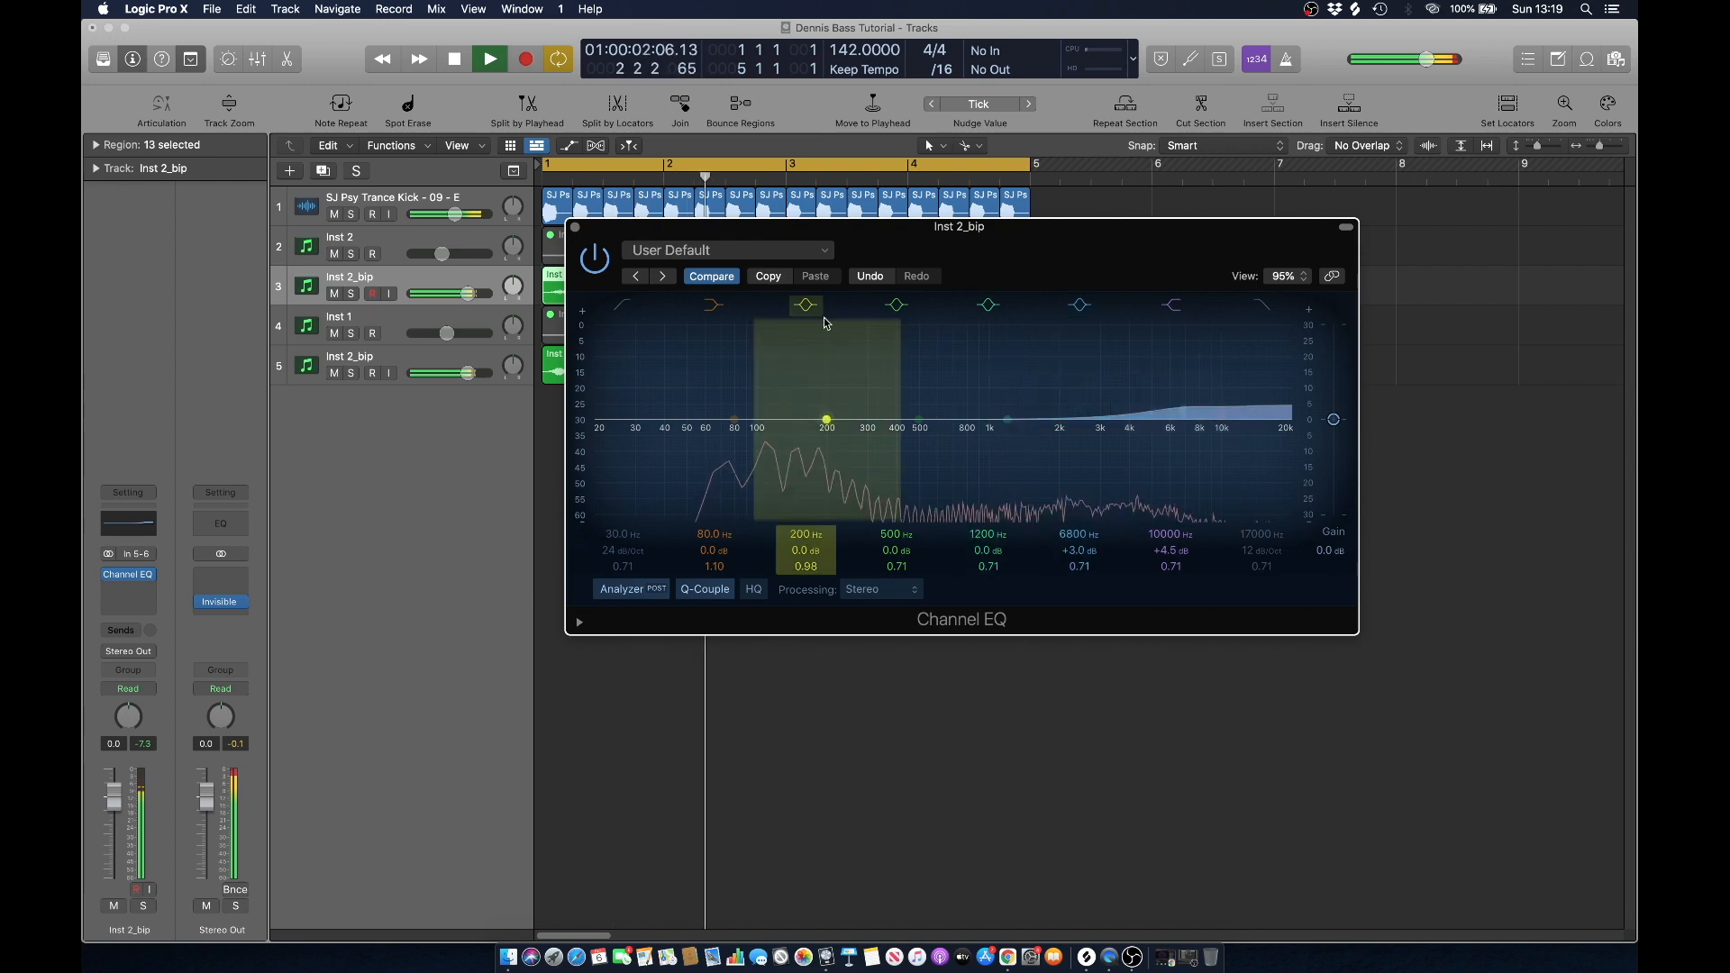
click(575, 228)
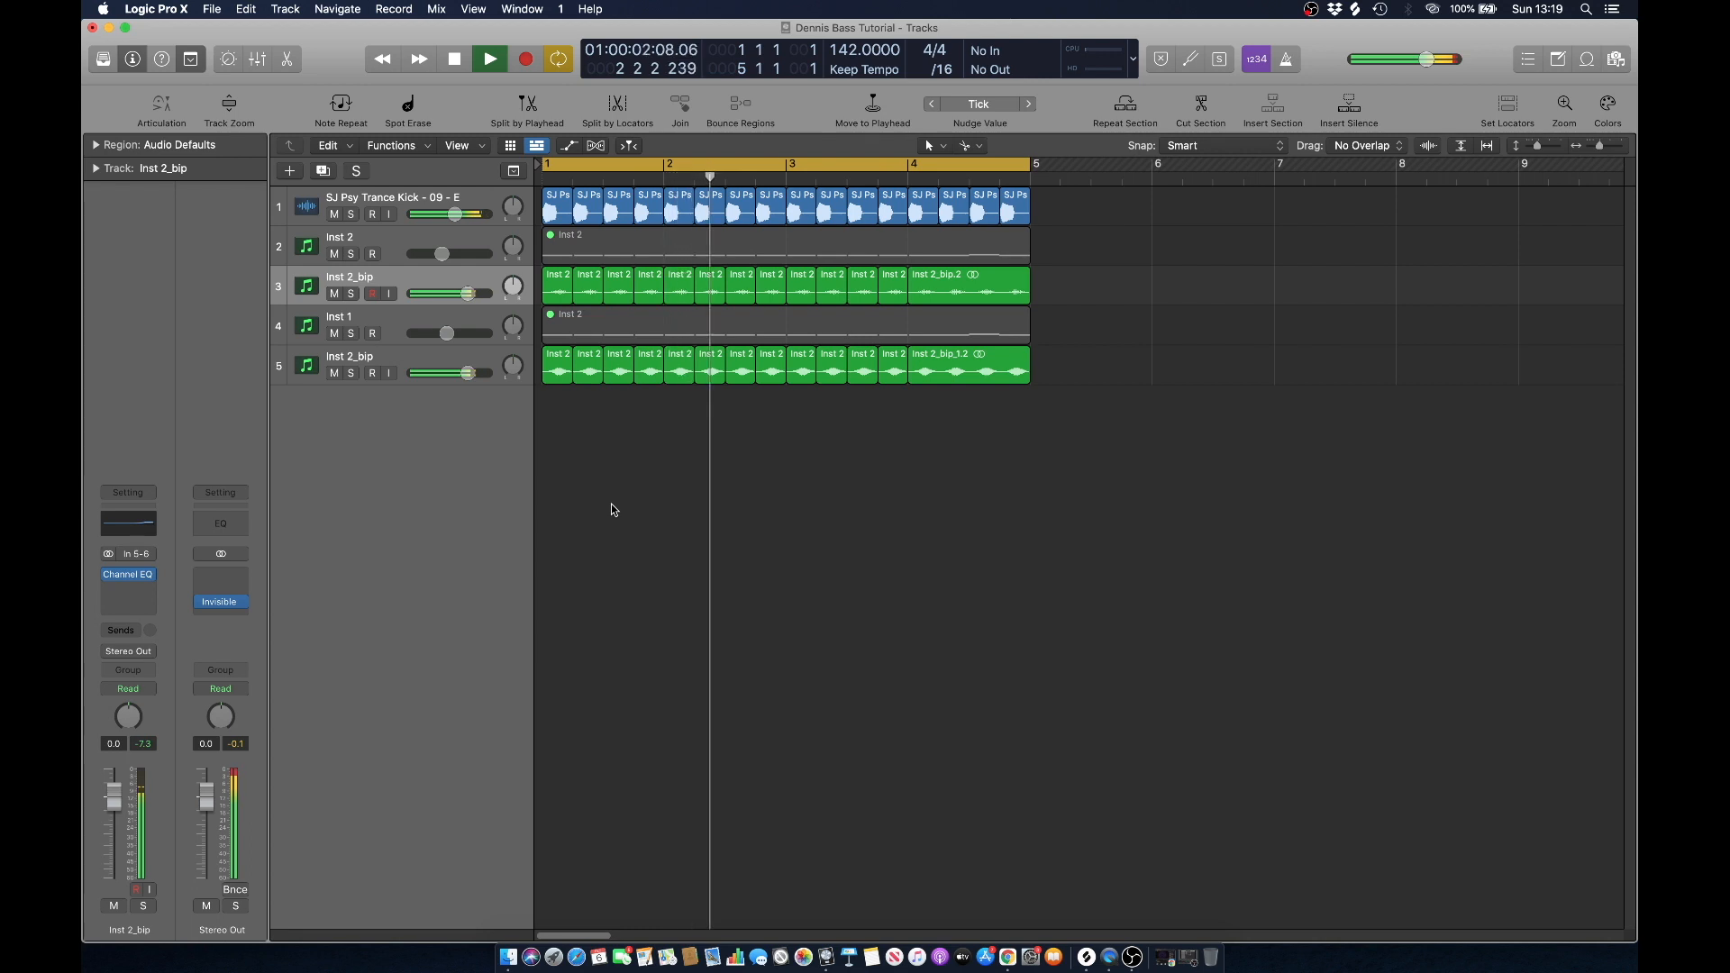
key(space)
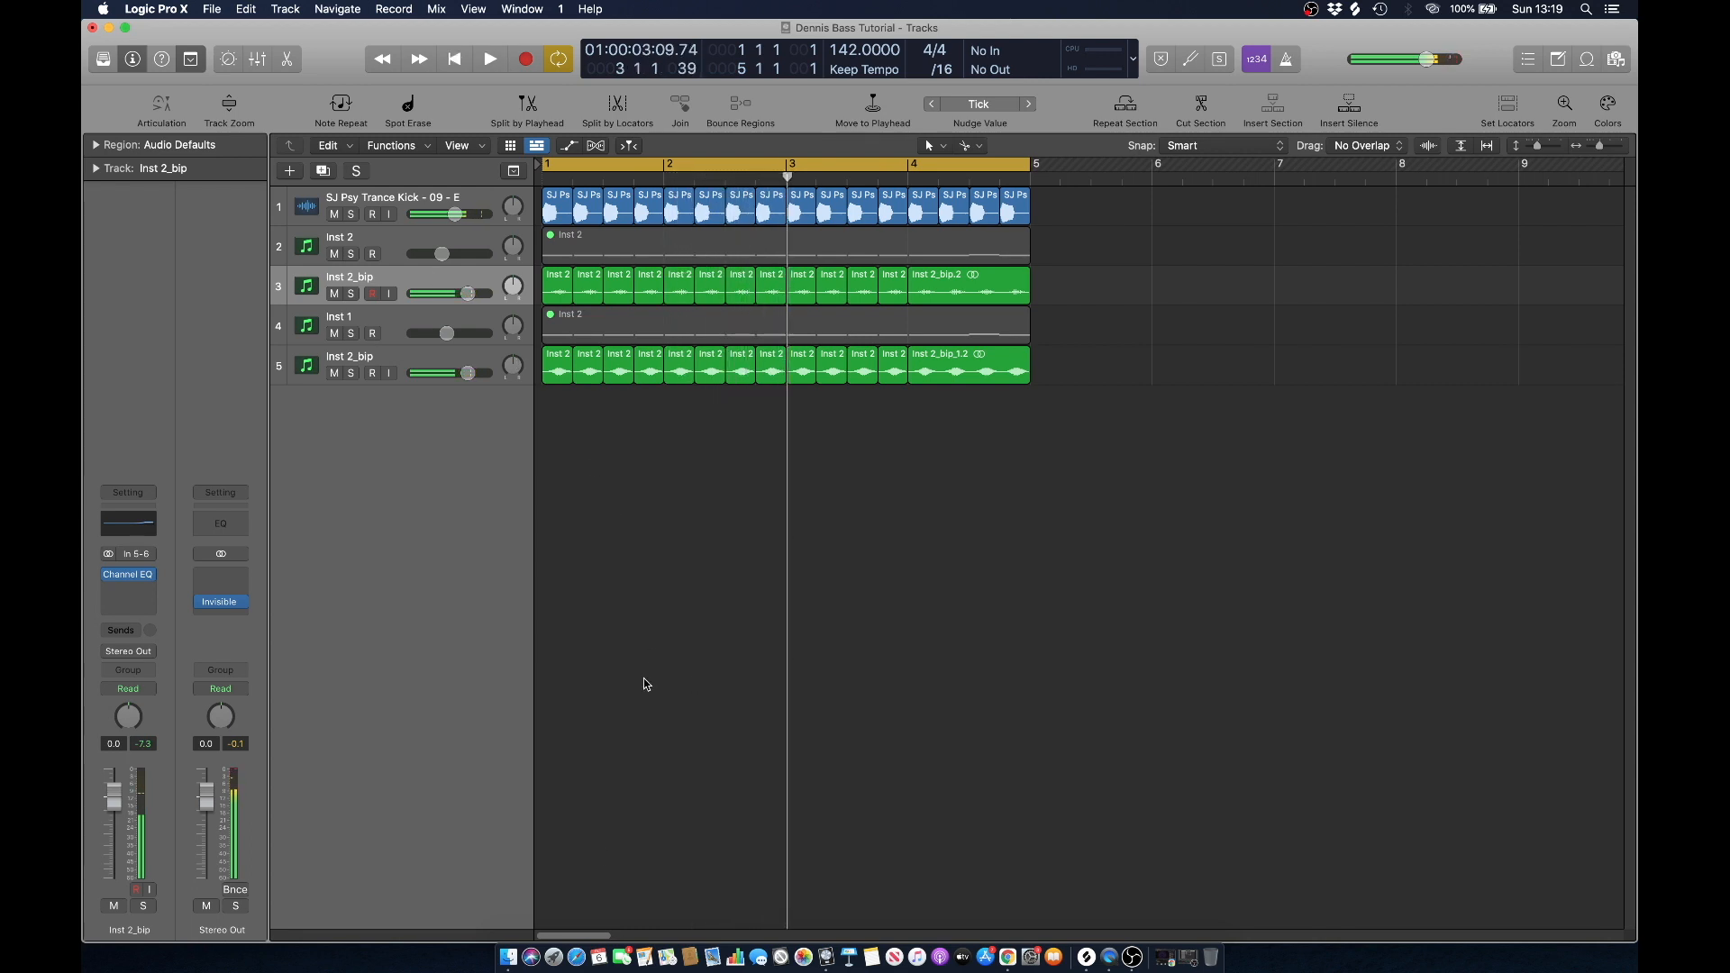
Switch to Finder and preview the final Table Dennis WAV again from about 2:20.
click(509, 961)
key(space)
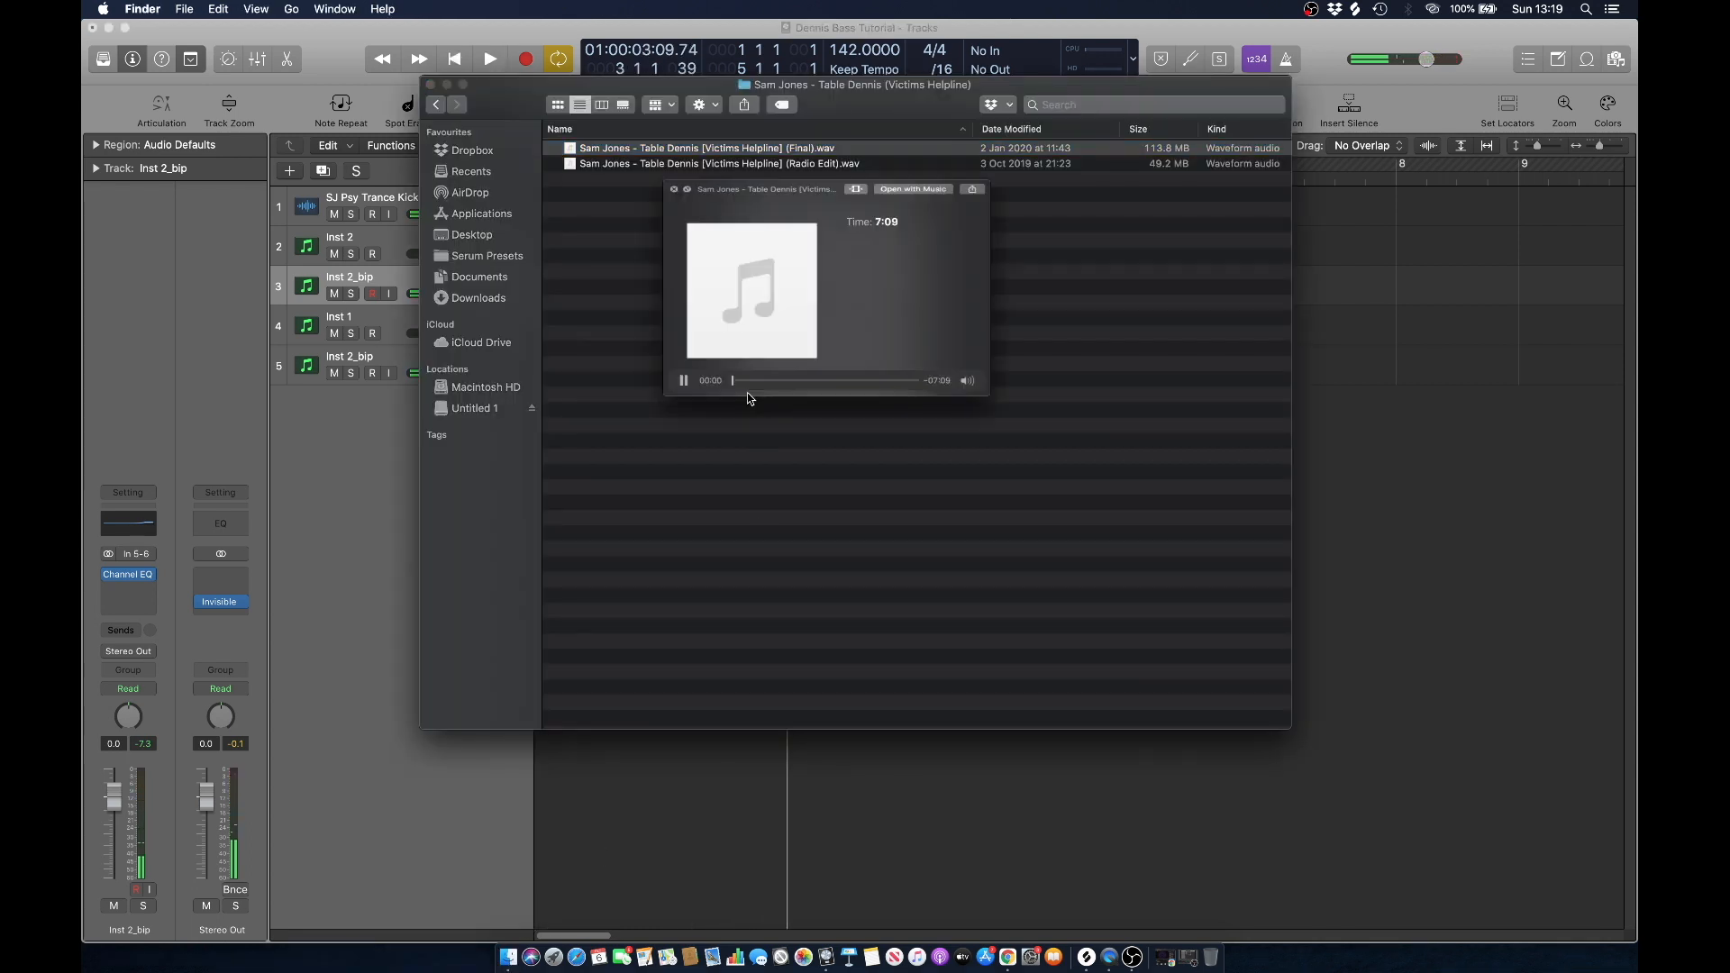
click(845, 439)
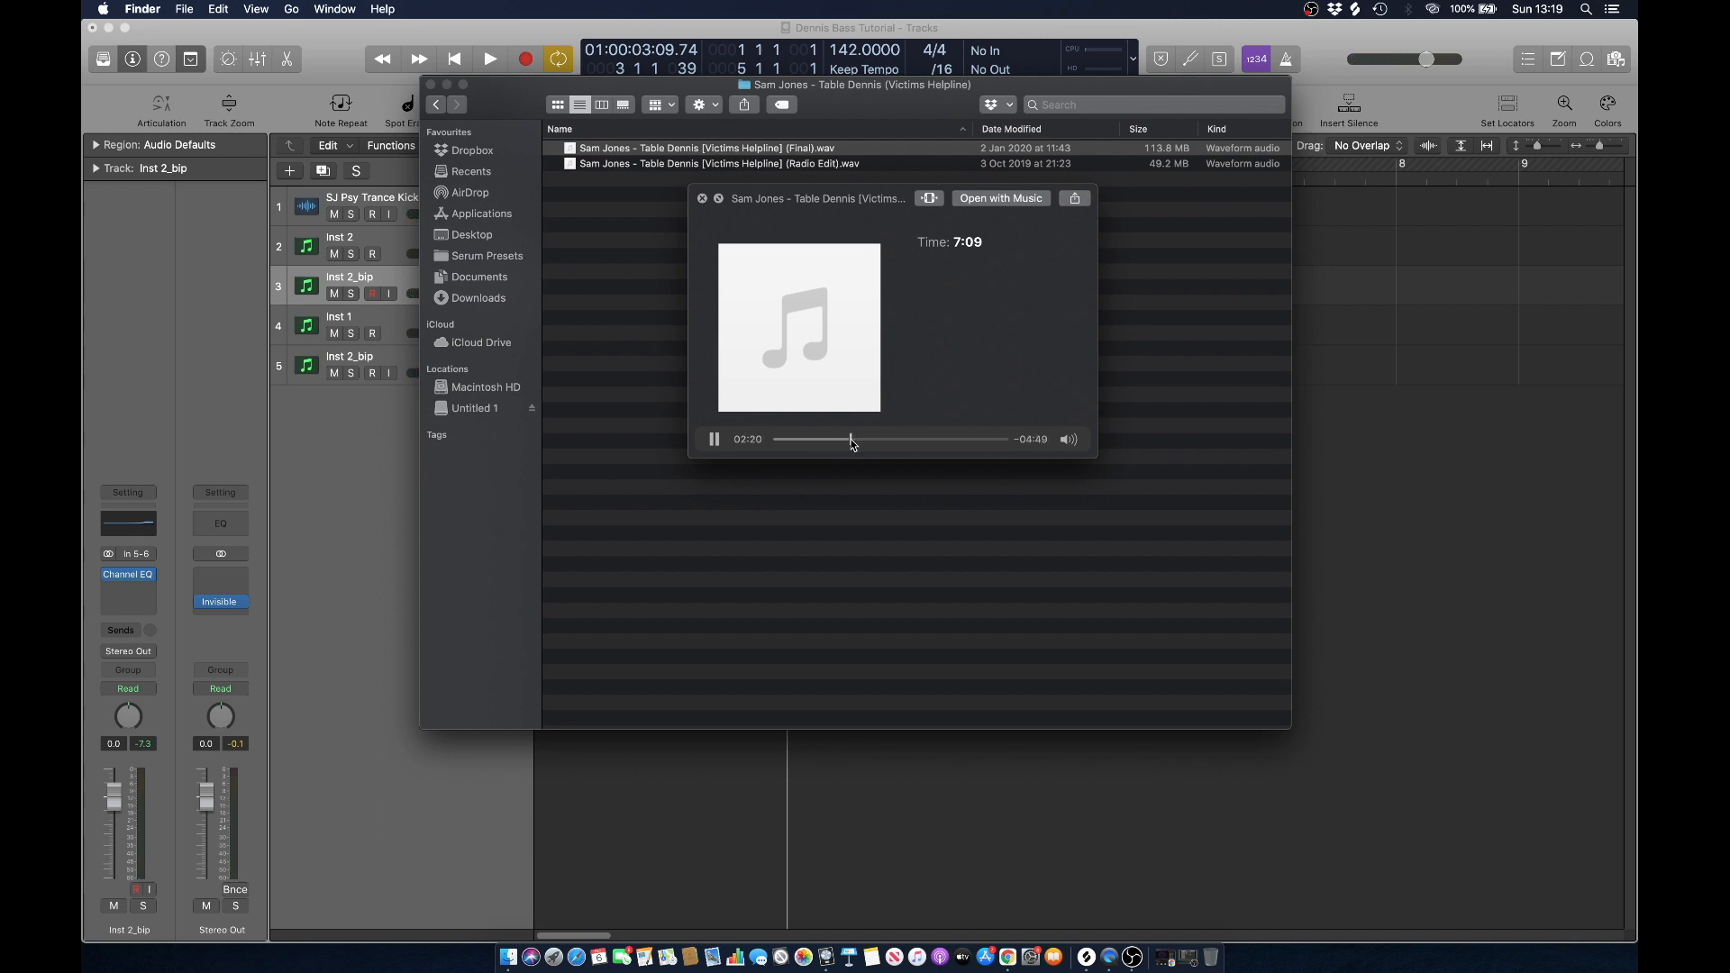
key(space)
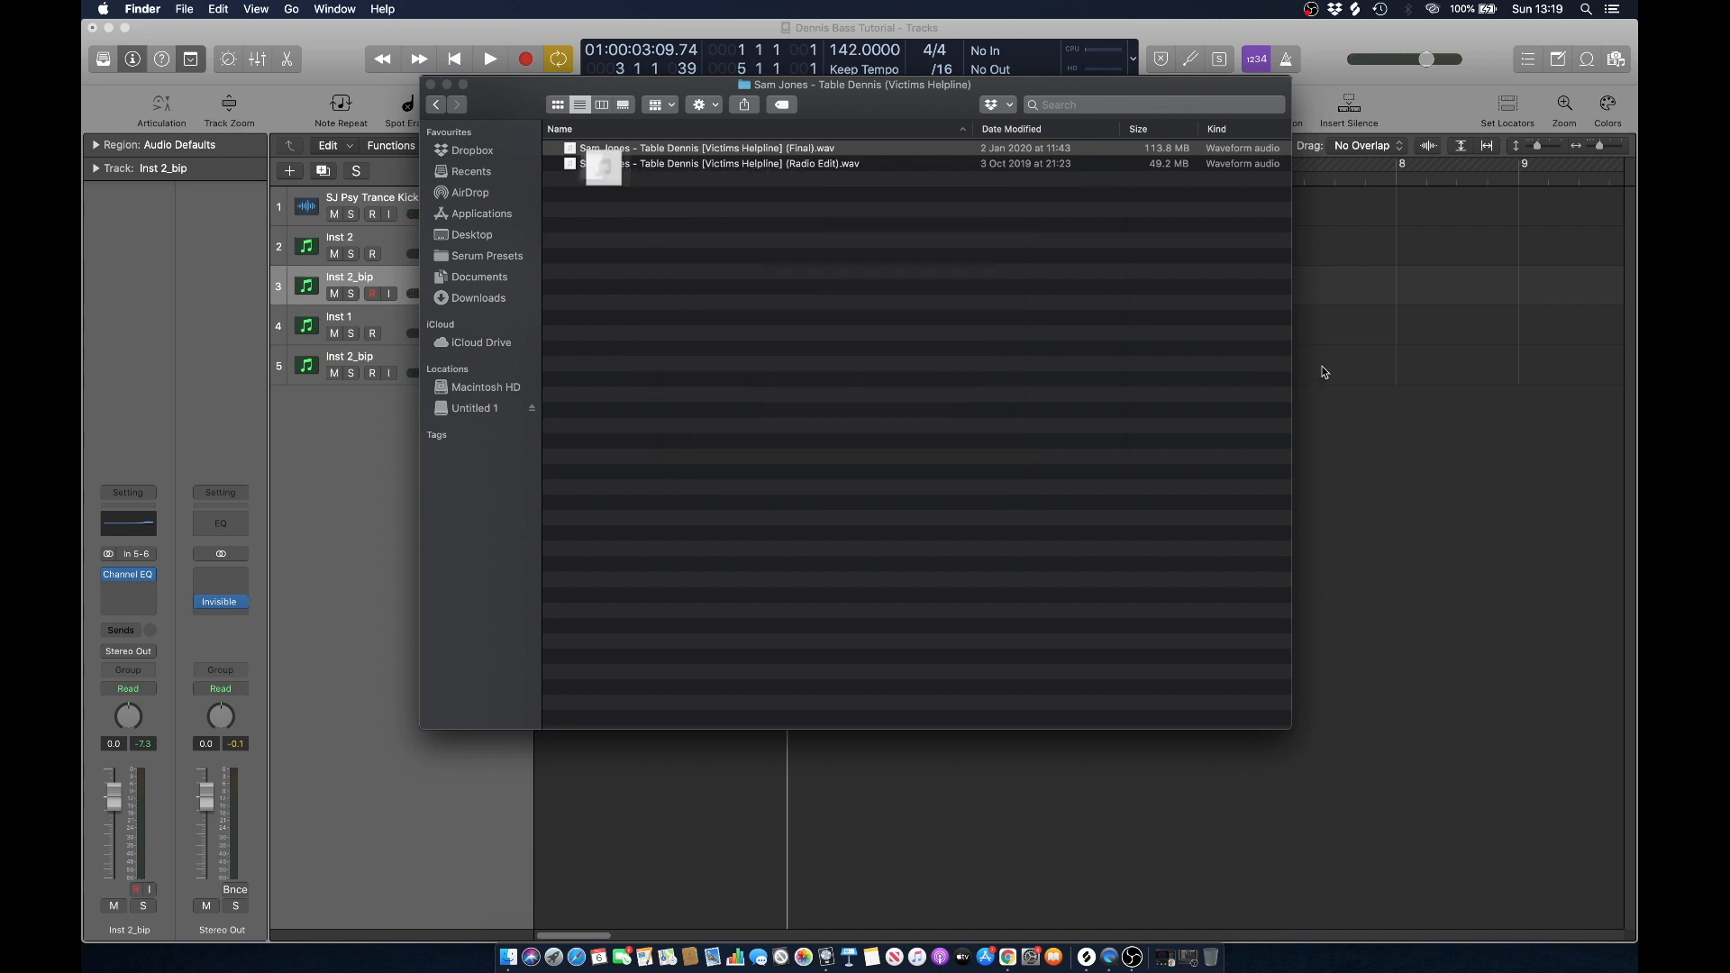
click(1323, 374)
Play the arrangement from bar 3 in Logic Pro to compare the bass with the reference track.
key(space)
click(786, 175)
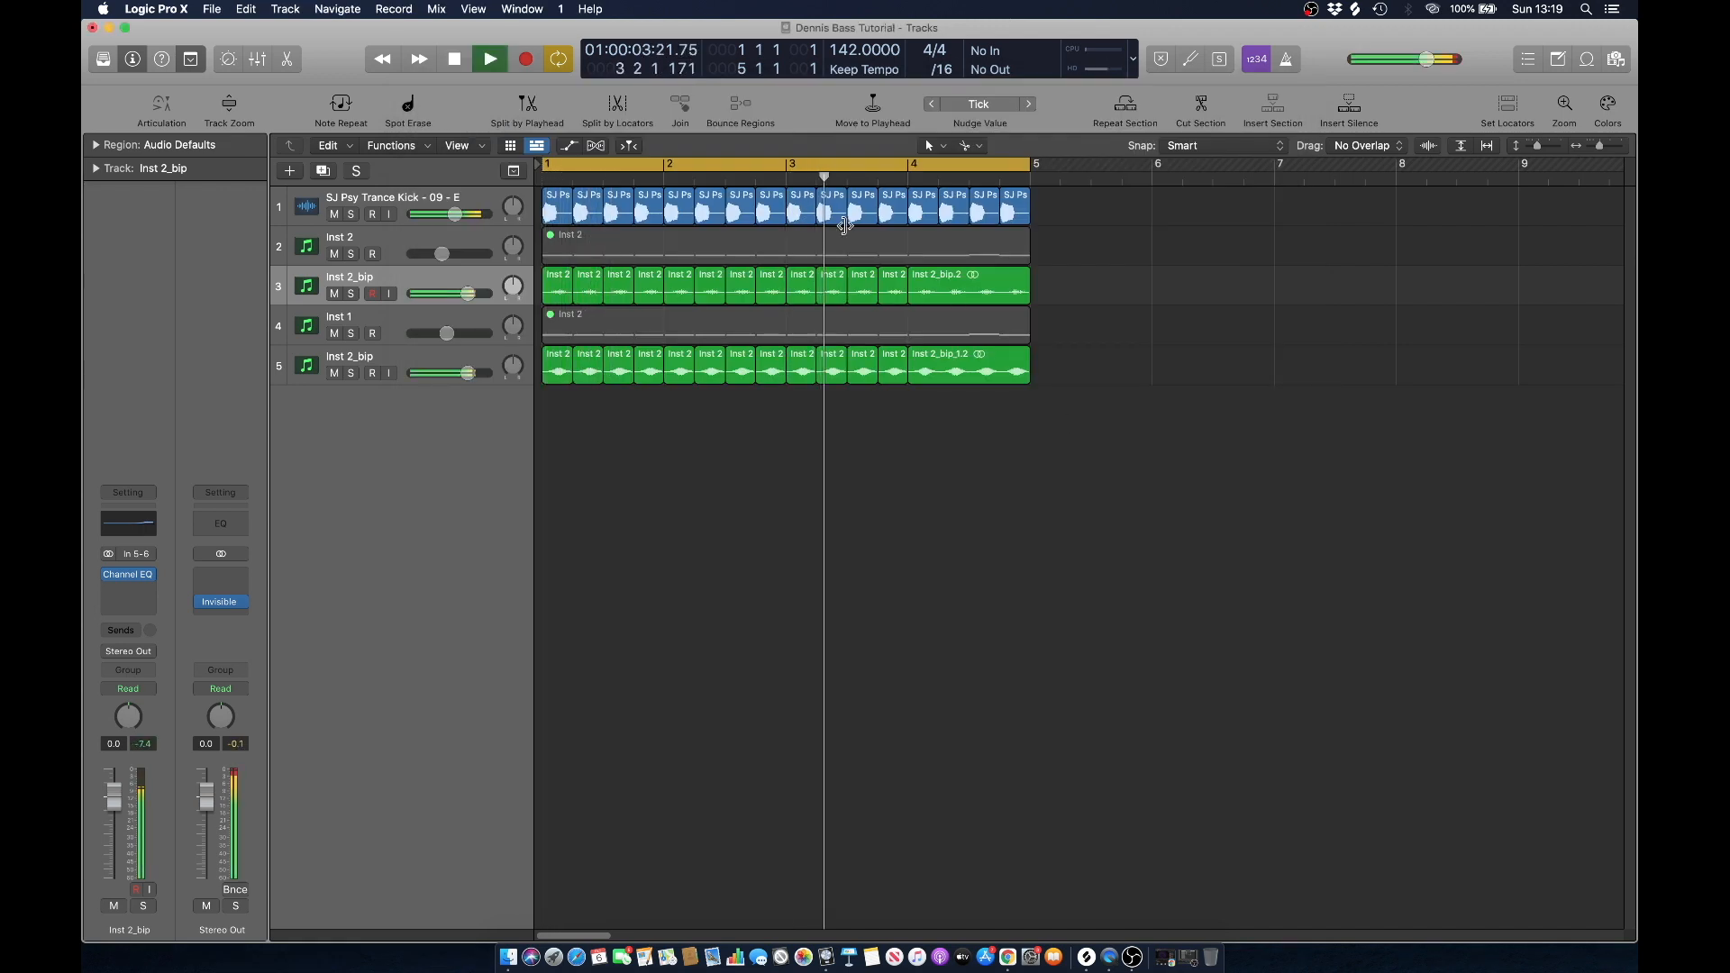
key(space)
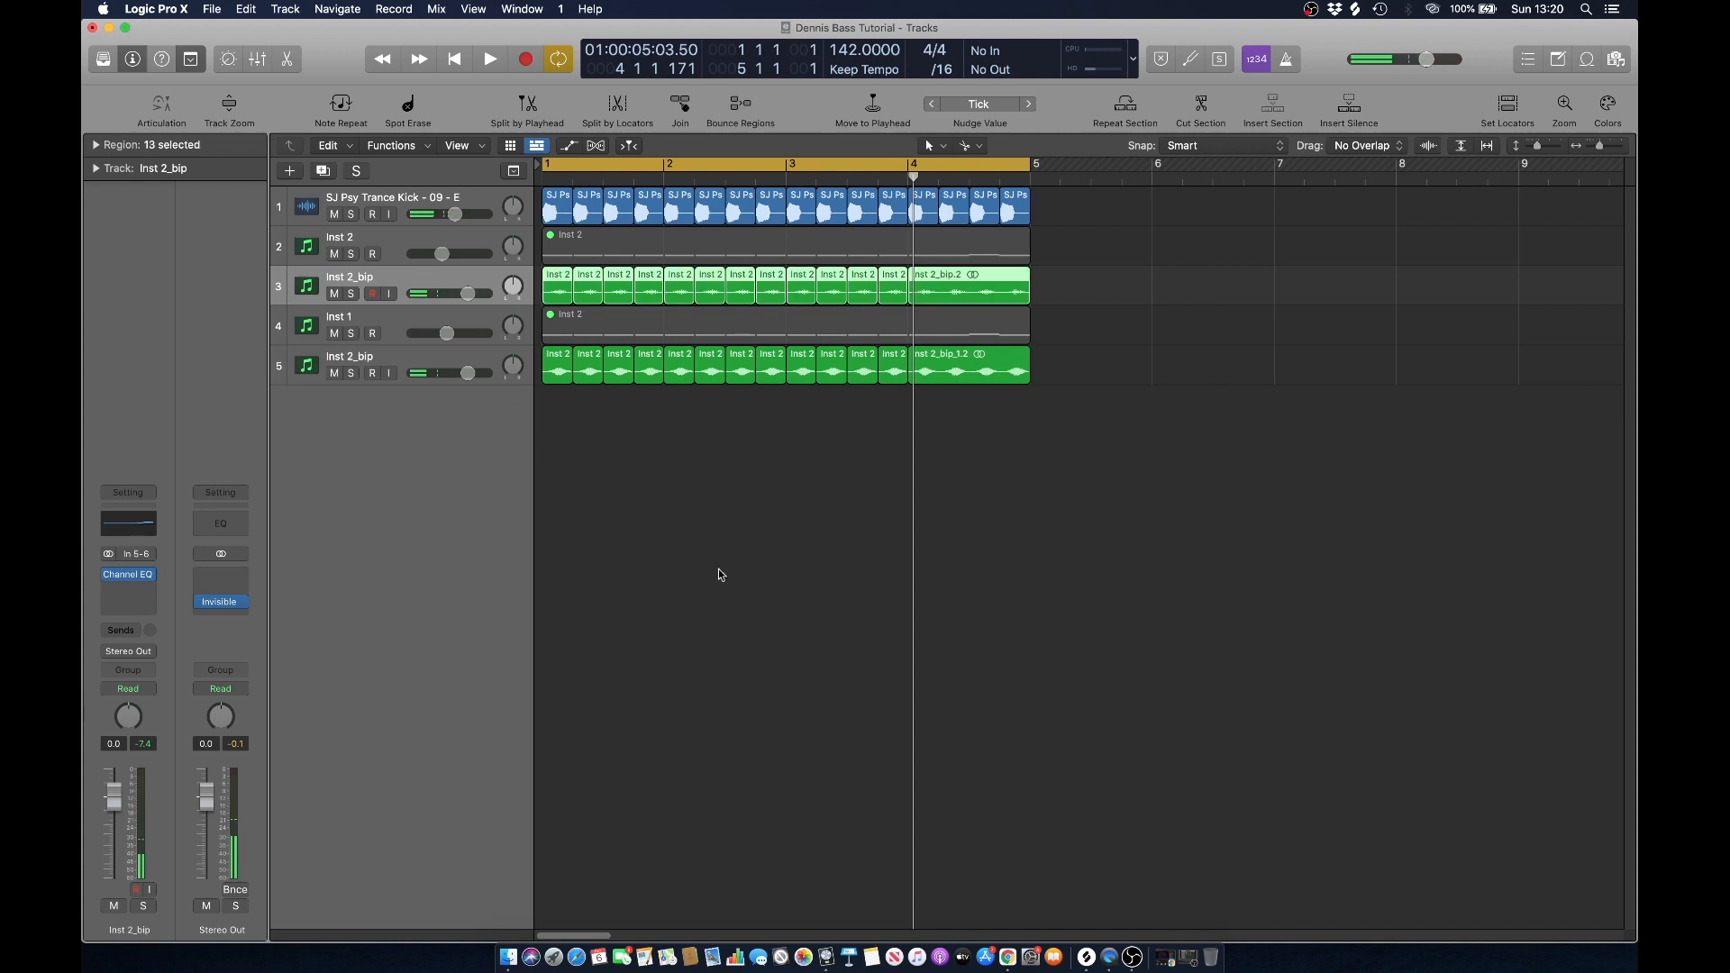
Mute both bounced bass tracks and solo the original Inst 2 track.
click(432, 282)
click(332, 294)
click(333, 373)
click(398, 239)
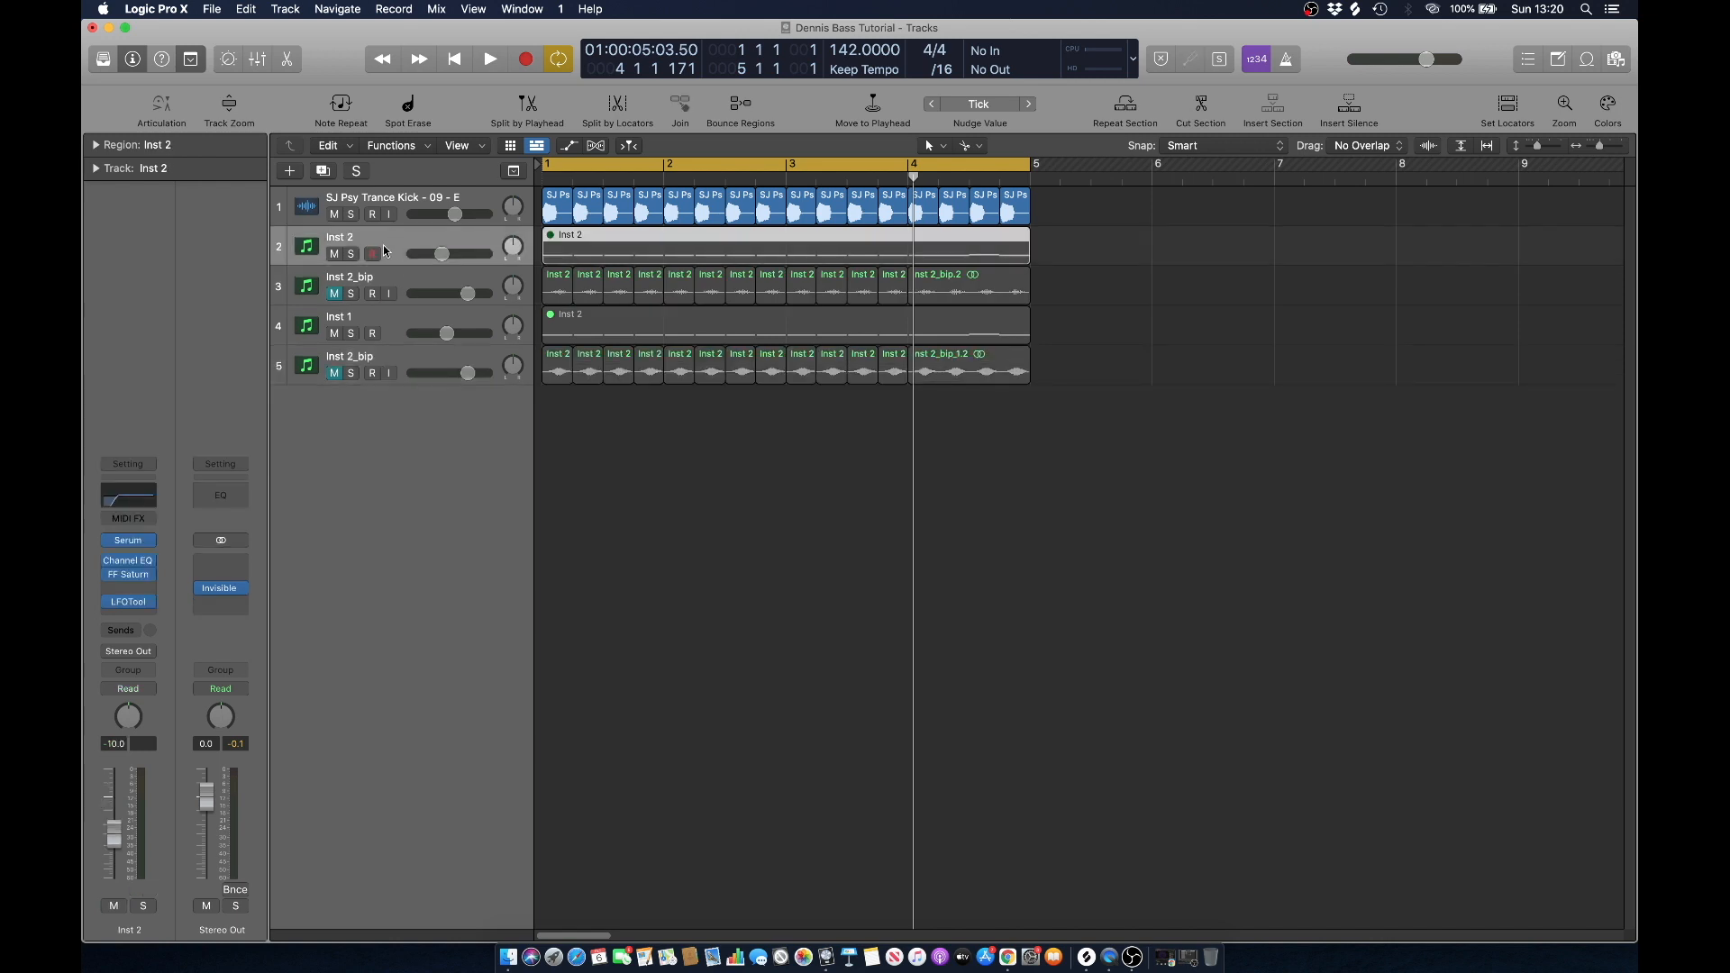
click(351, 255)
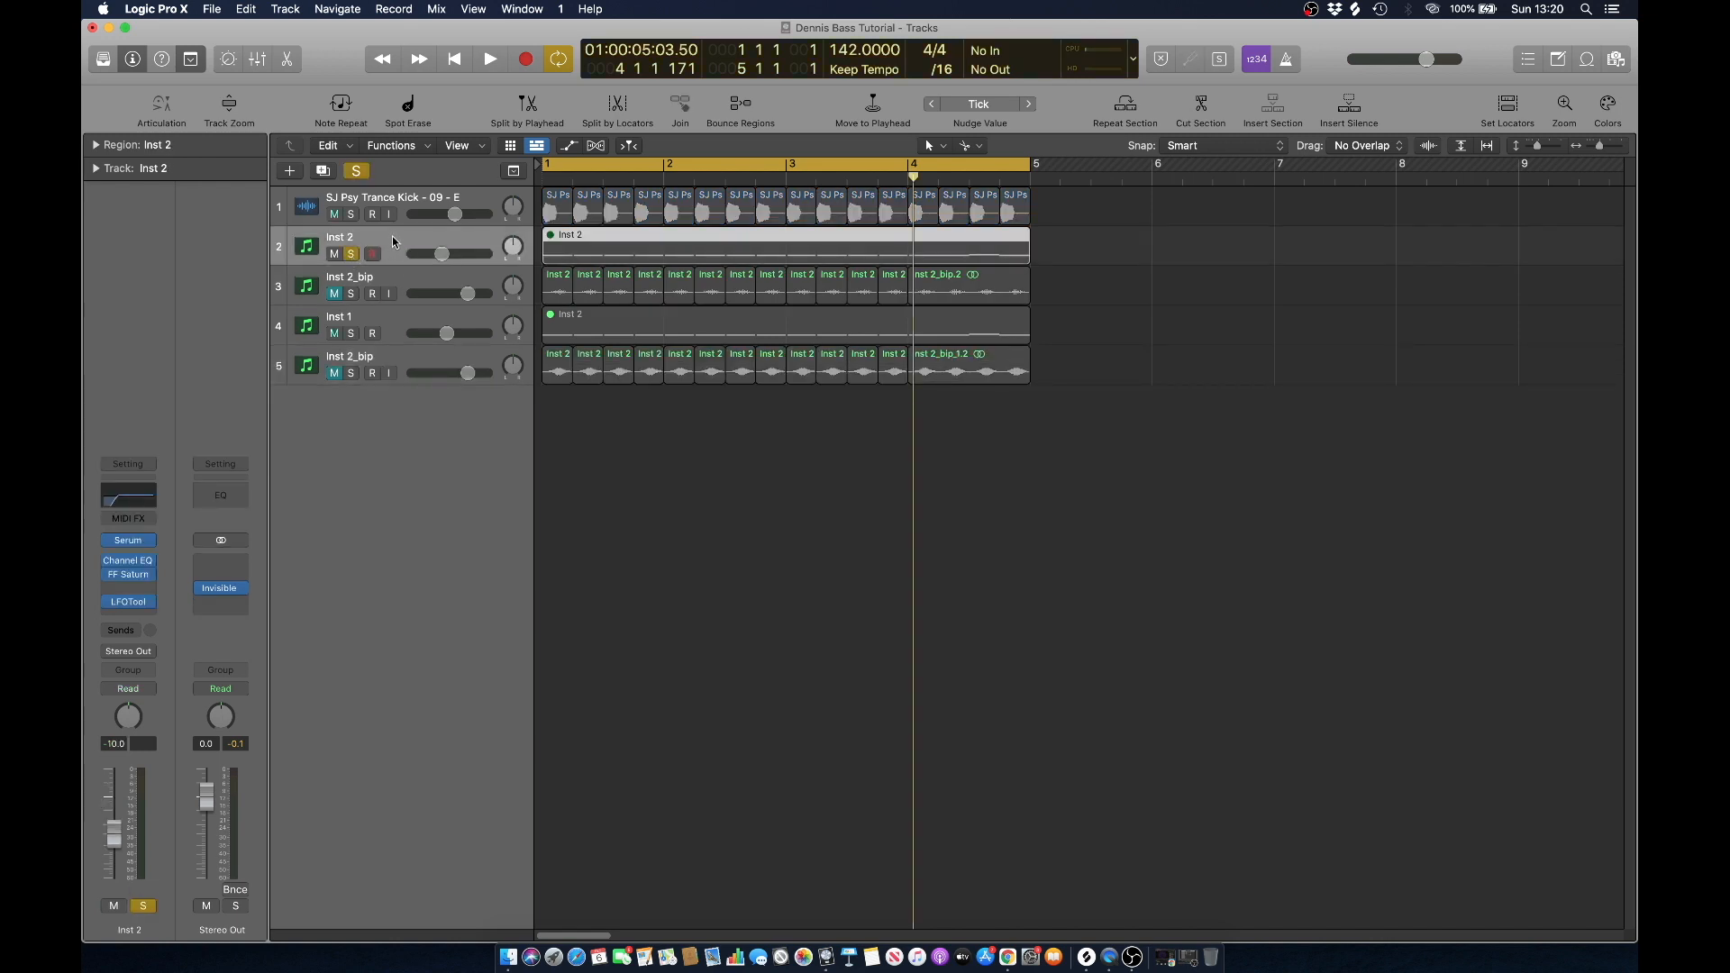
click(1176, 258)
click(382, 236)
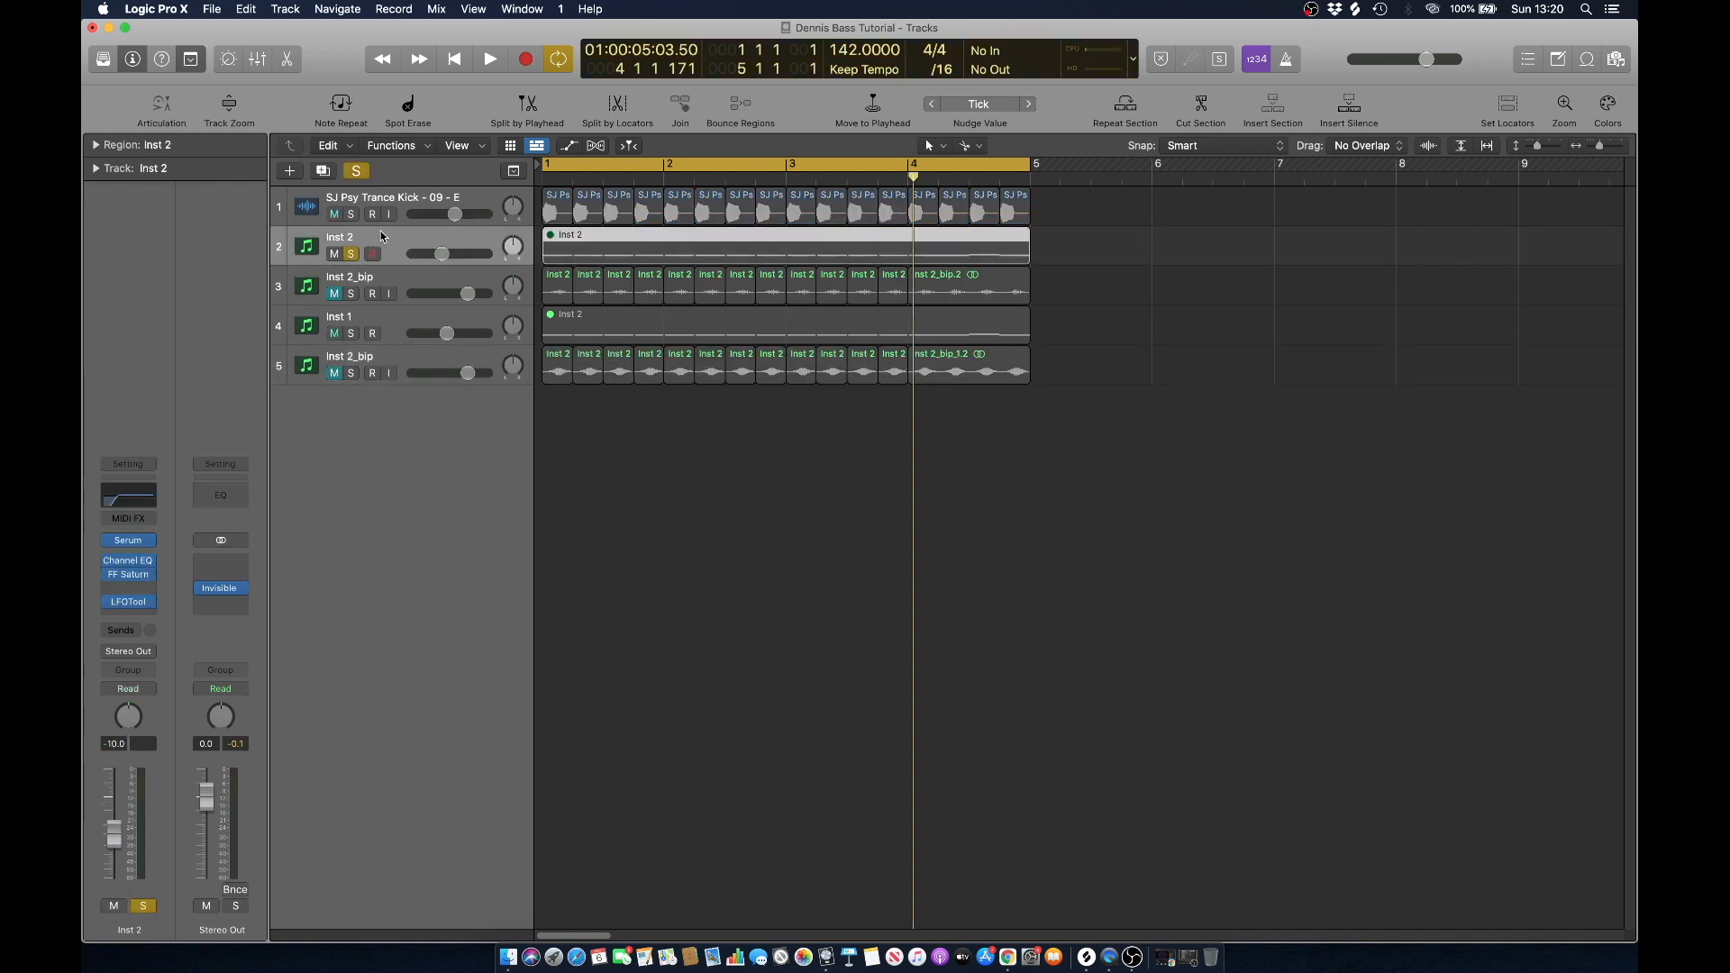
Duplicate the Inst 2 track with its plug-in settings and copy its MIDI region onto the new track.
click(331, 173)
click(631, 252)
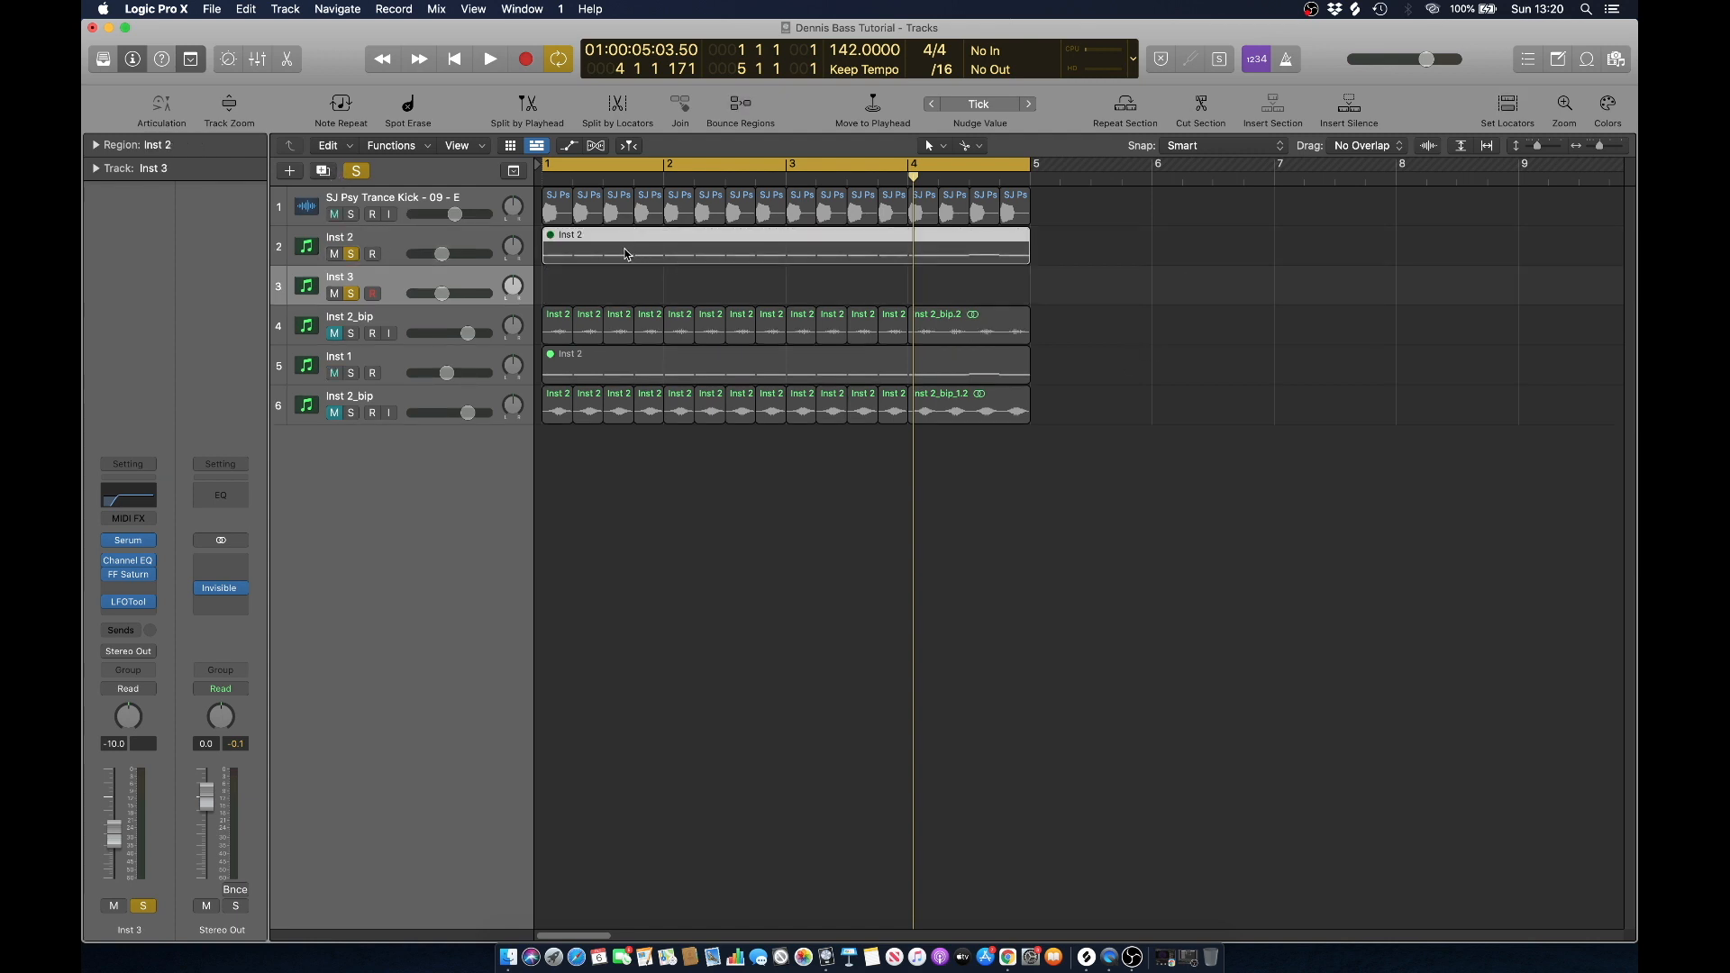
drag(628, 254, 628, 293)
click(1235, 301)
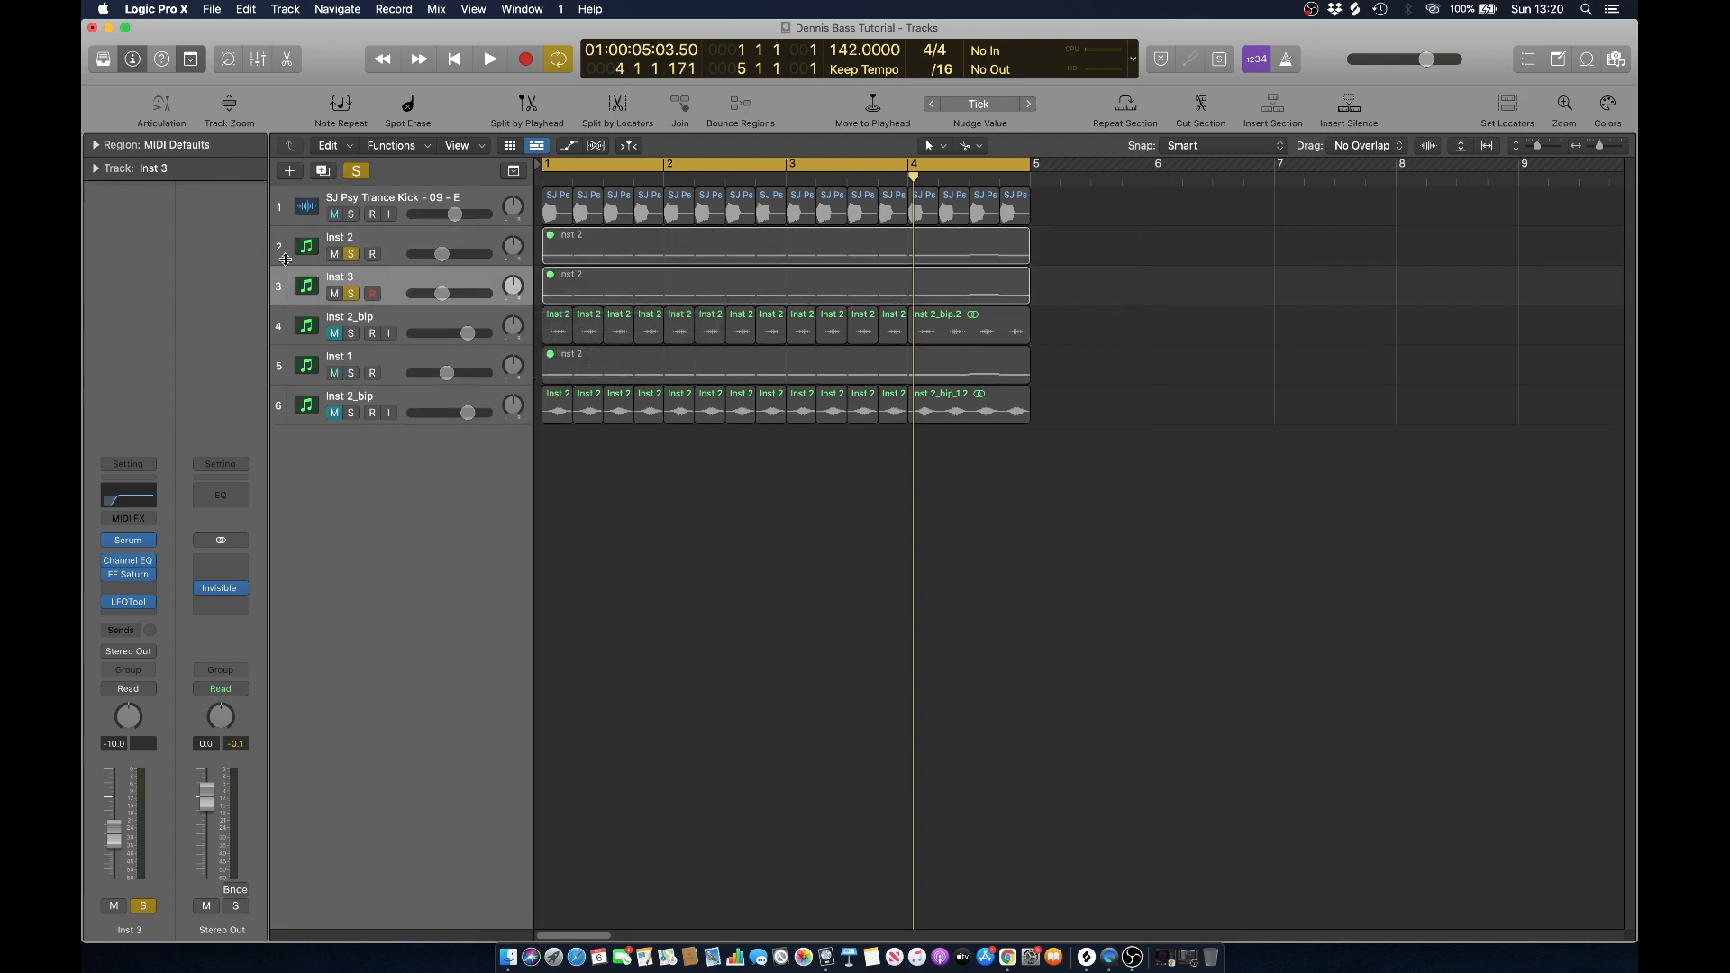
Unsolo the original Inst 2 track and select the duplicate Inst 3, leaving it soloed.
click(356, 254)
click(376, 282)
click(1171, 278)
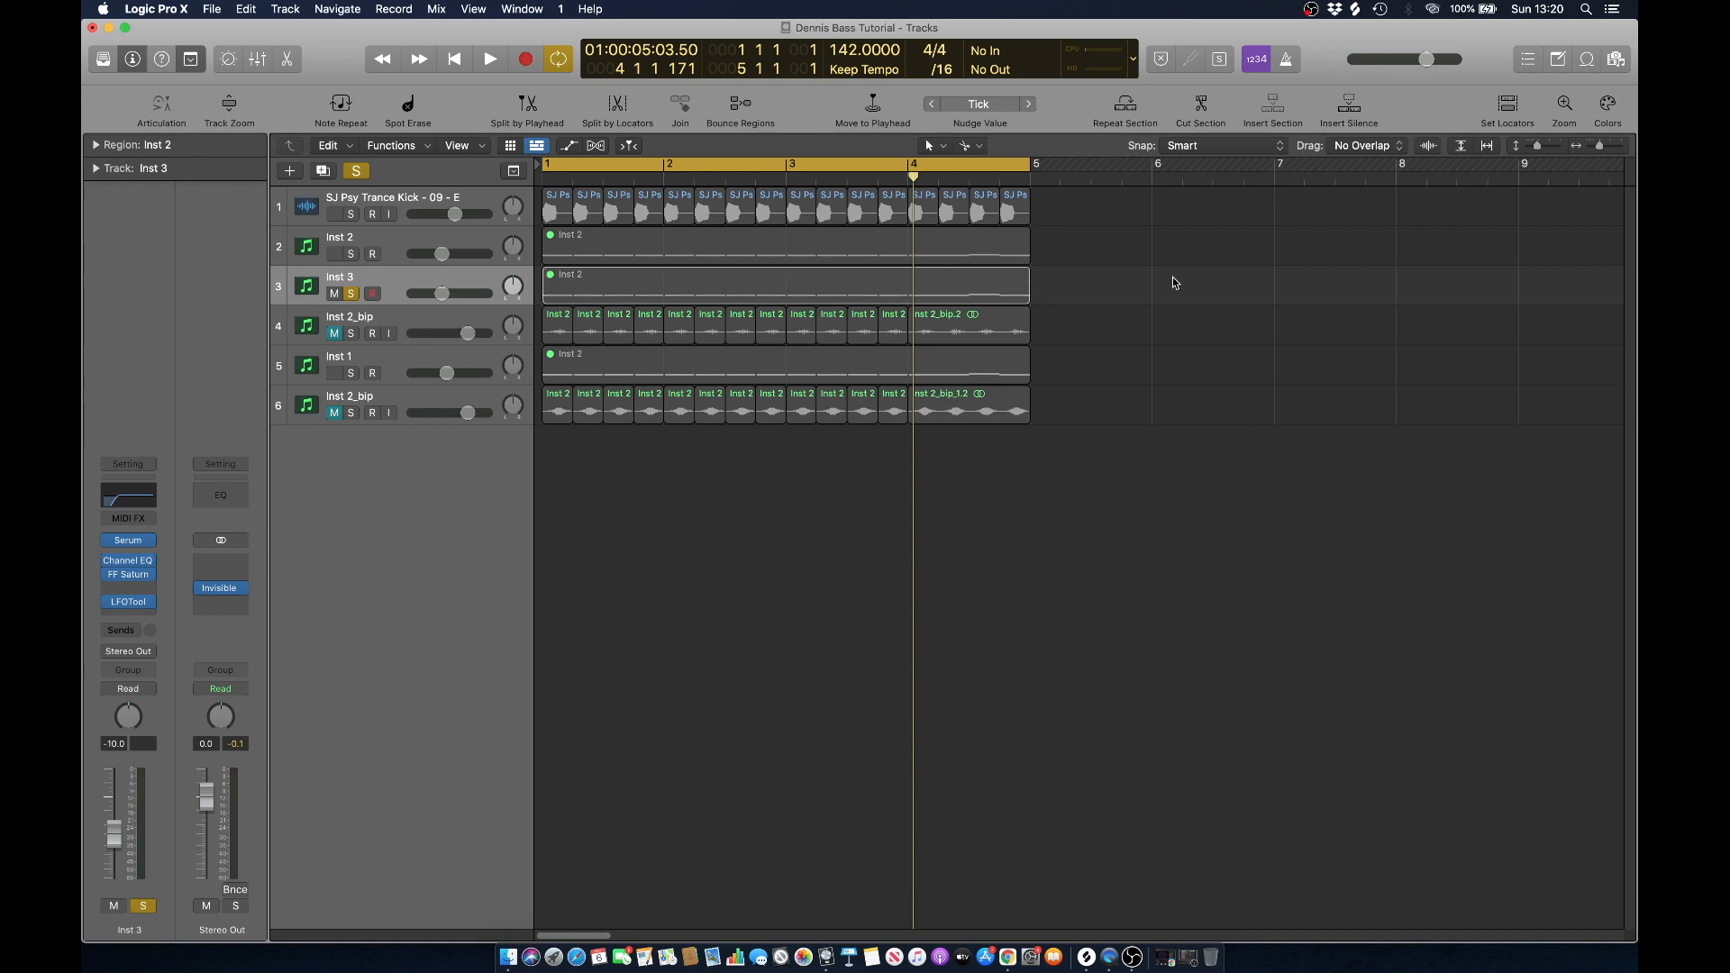
Delete all notes but the first from the Inst 3 region and lengthen that note to one full bar.
double_click(804, 297)
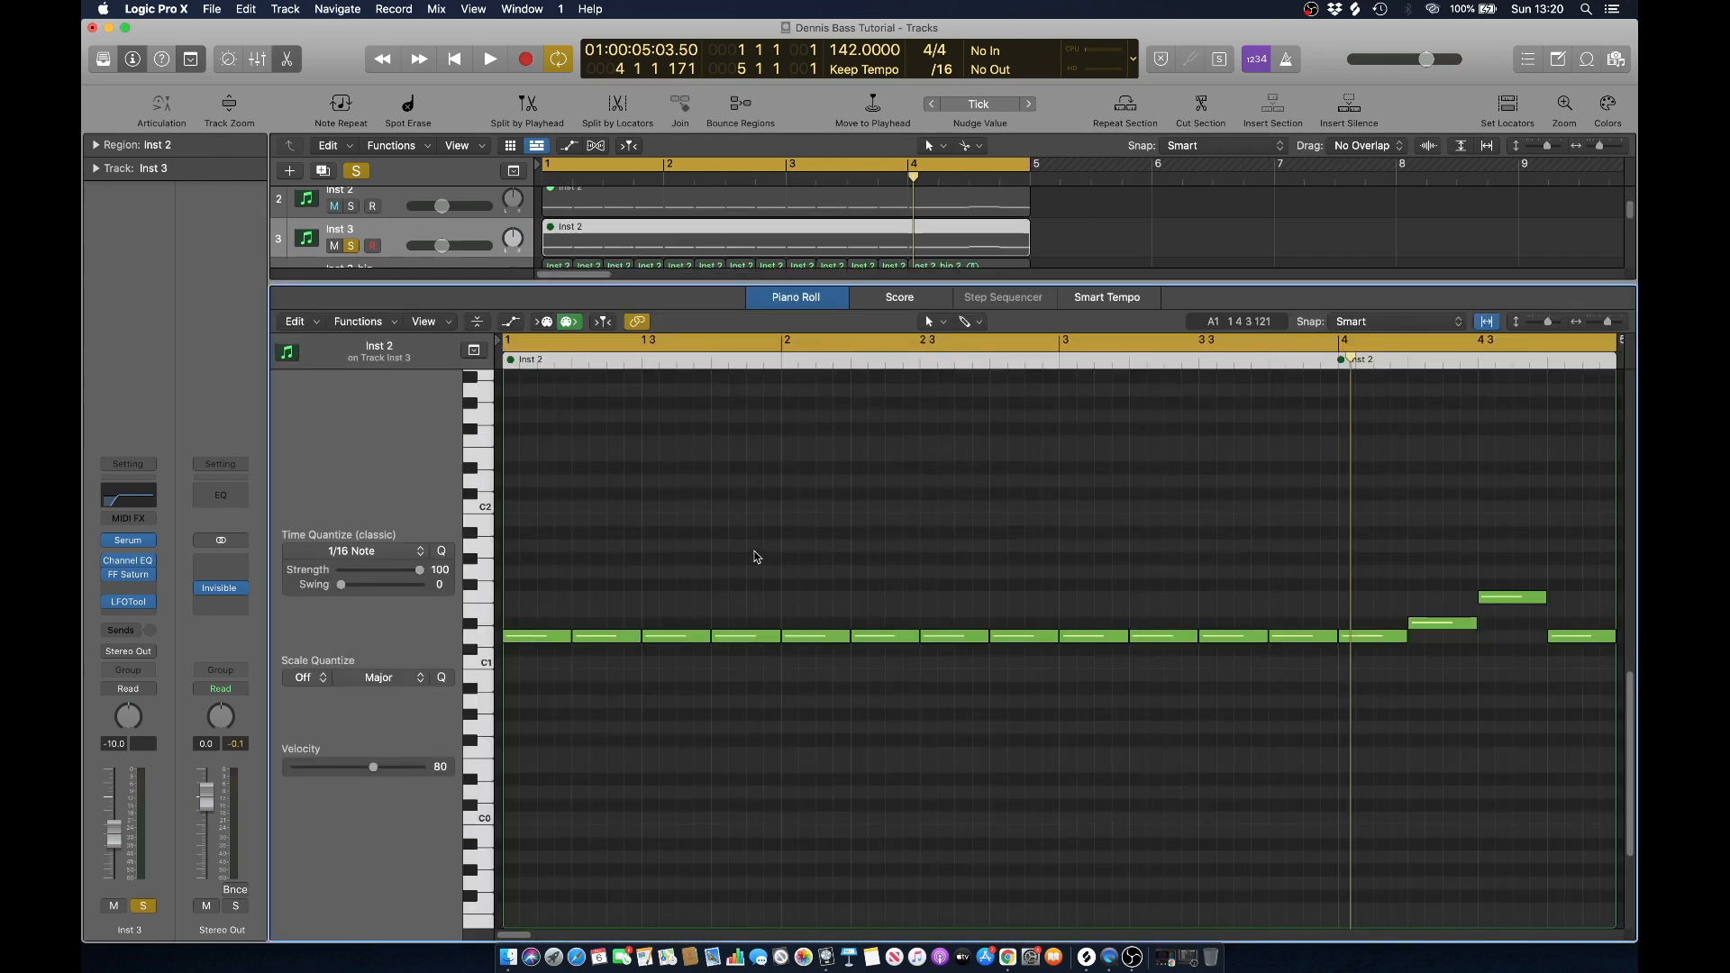
scroll(620, 591, down, 8)
scroll(595, 597, up, 5)
scroll(577, 600, left, 8)
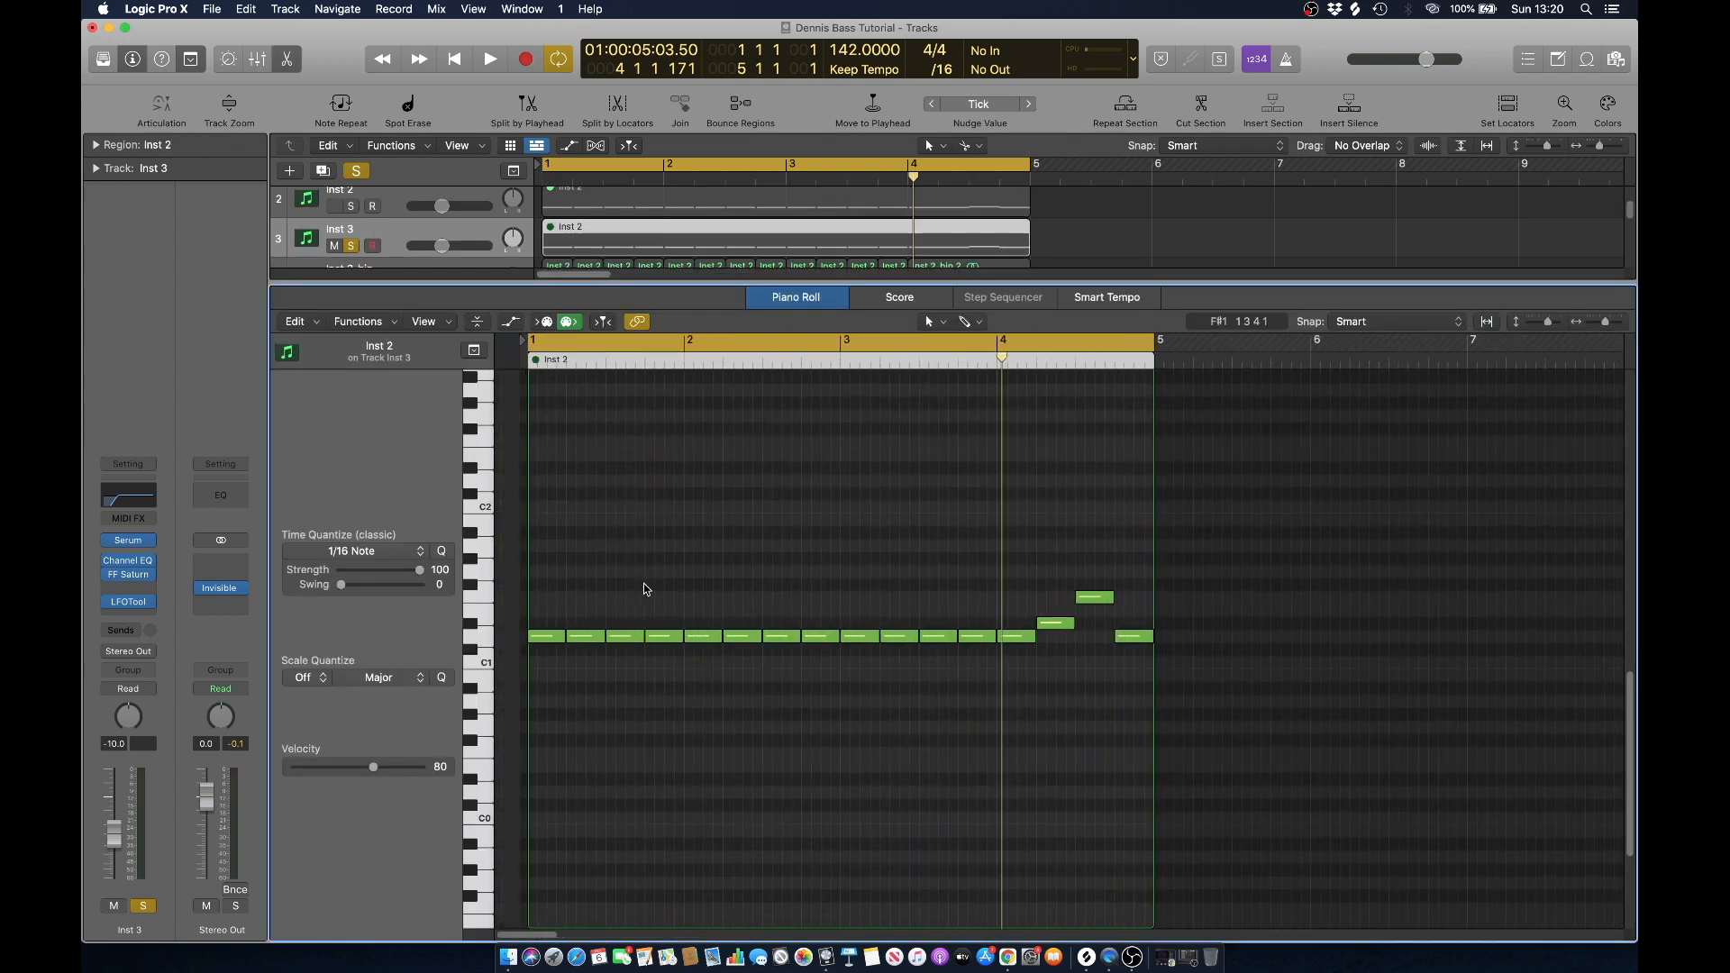
drag(557, 570, 1231, 773)
key(Delete)
drag(539, 636, 659, 642)
click(666, 515)
Play the long note in the Inst 3 region and bypass the track's LFOTool.
click(693, 223)
right_click(693, 223)
click(668, 247)
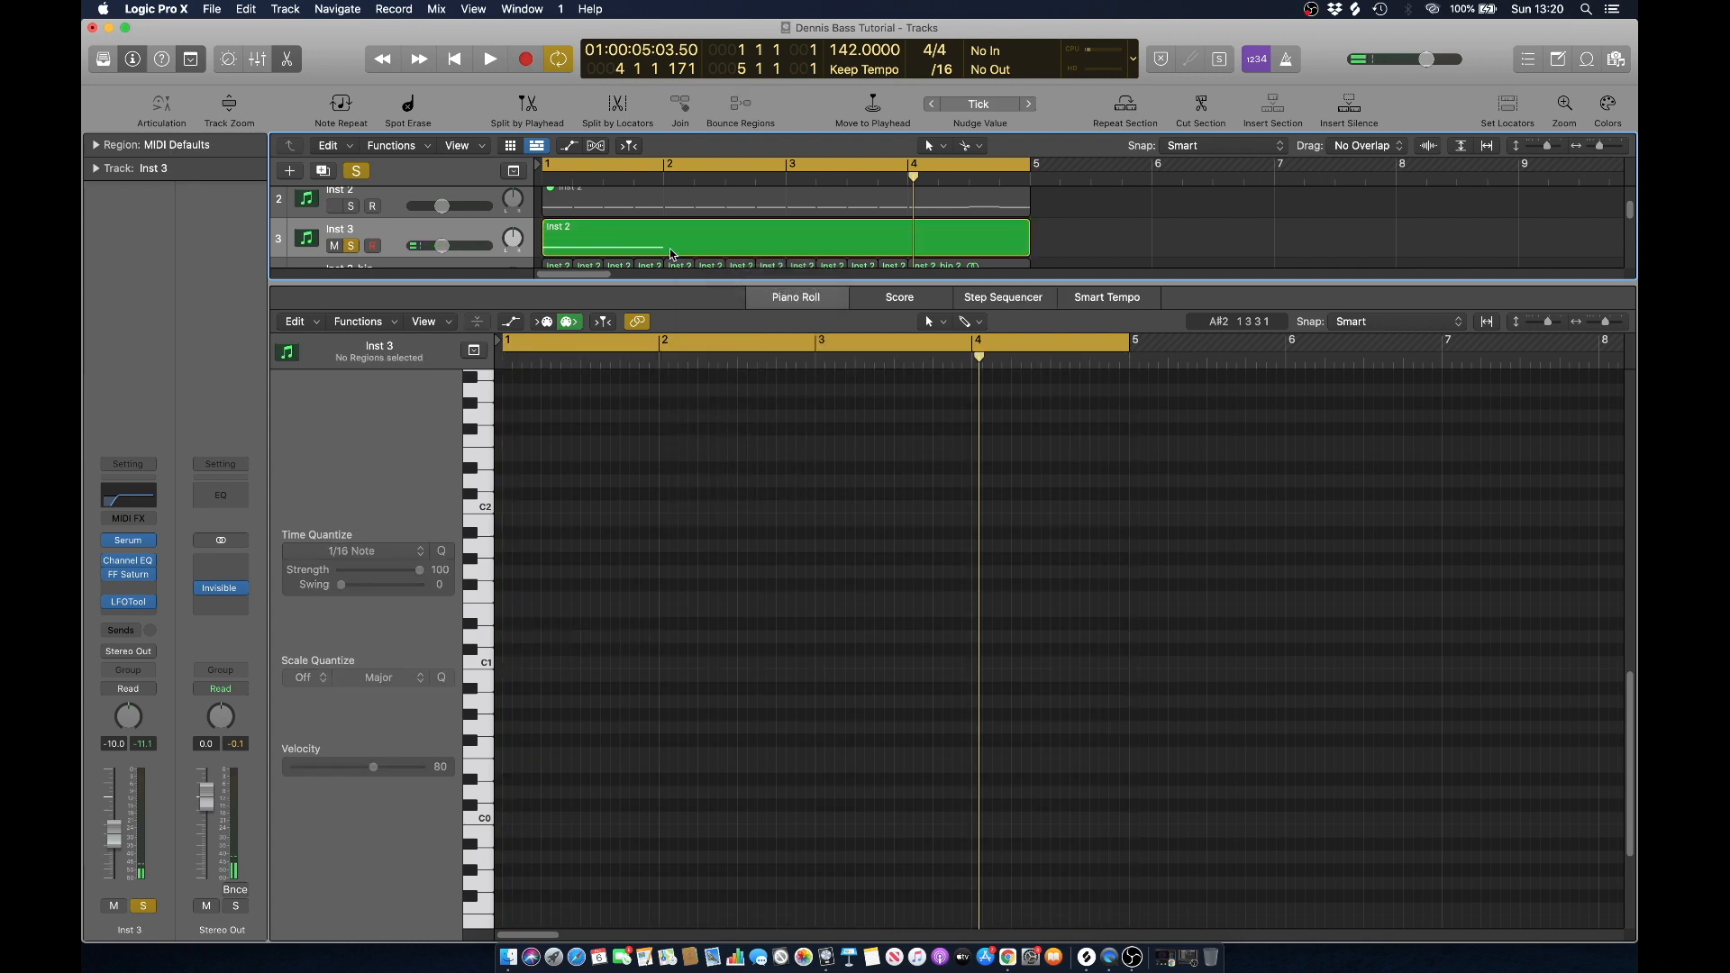
click(624, 241)
key(shift+space)
click(668, 471)
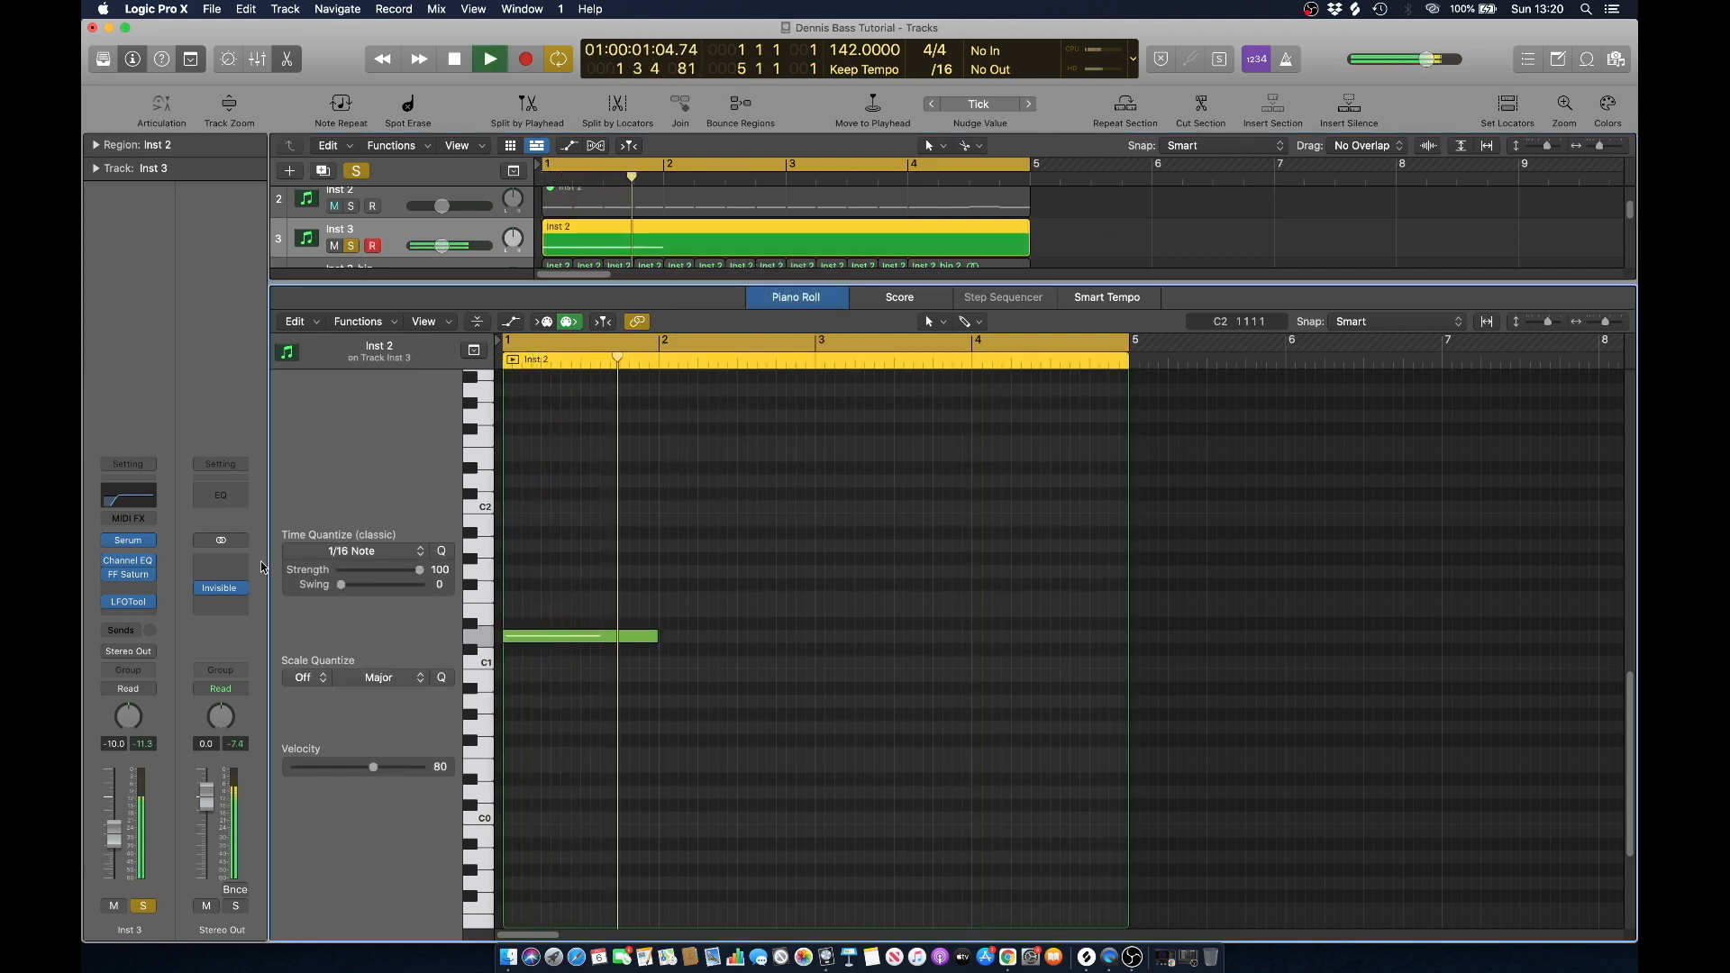
click(109, 603)
key(space)
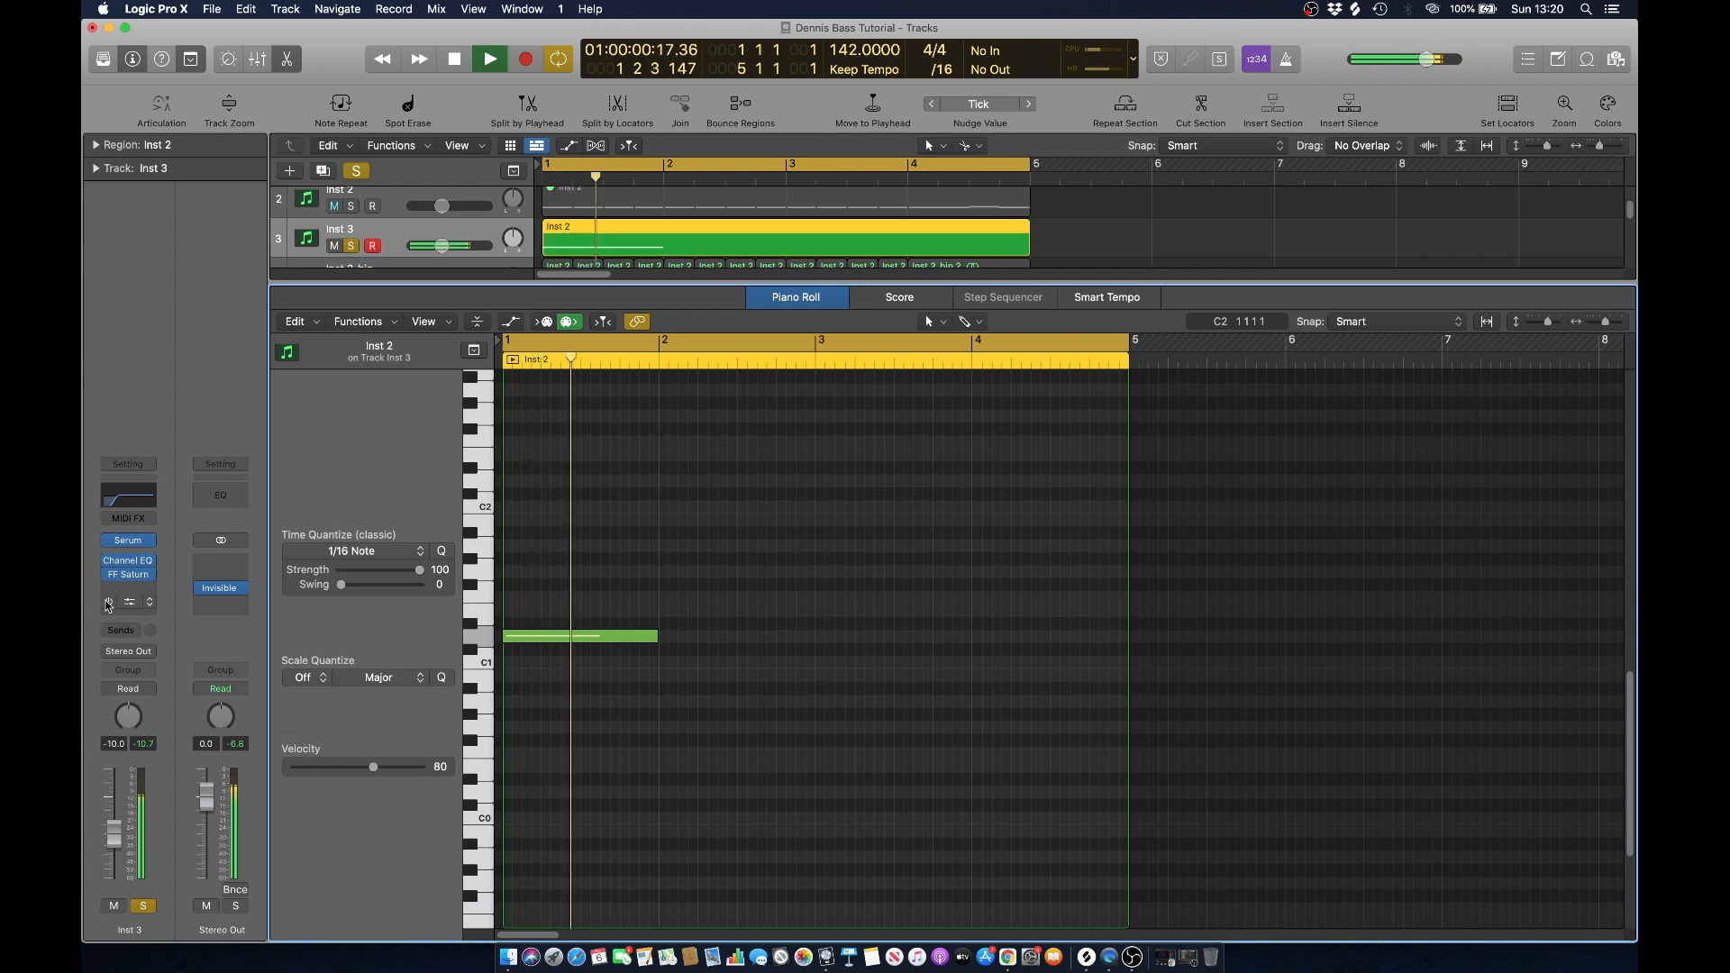
key(space)
click(109, 603)
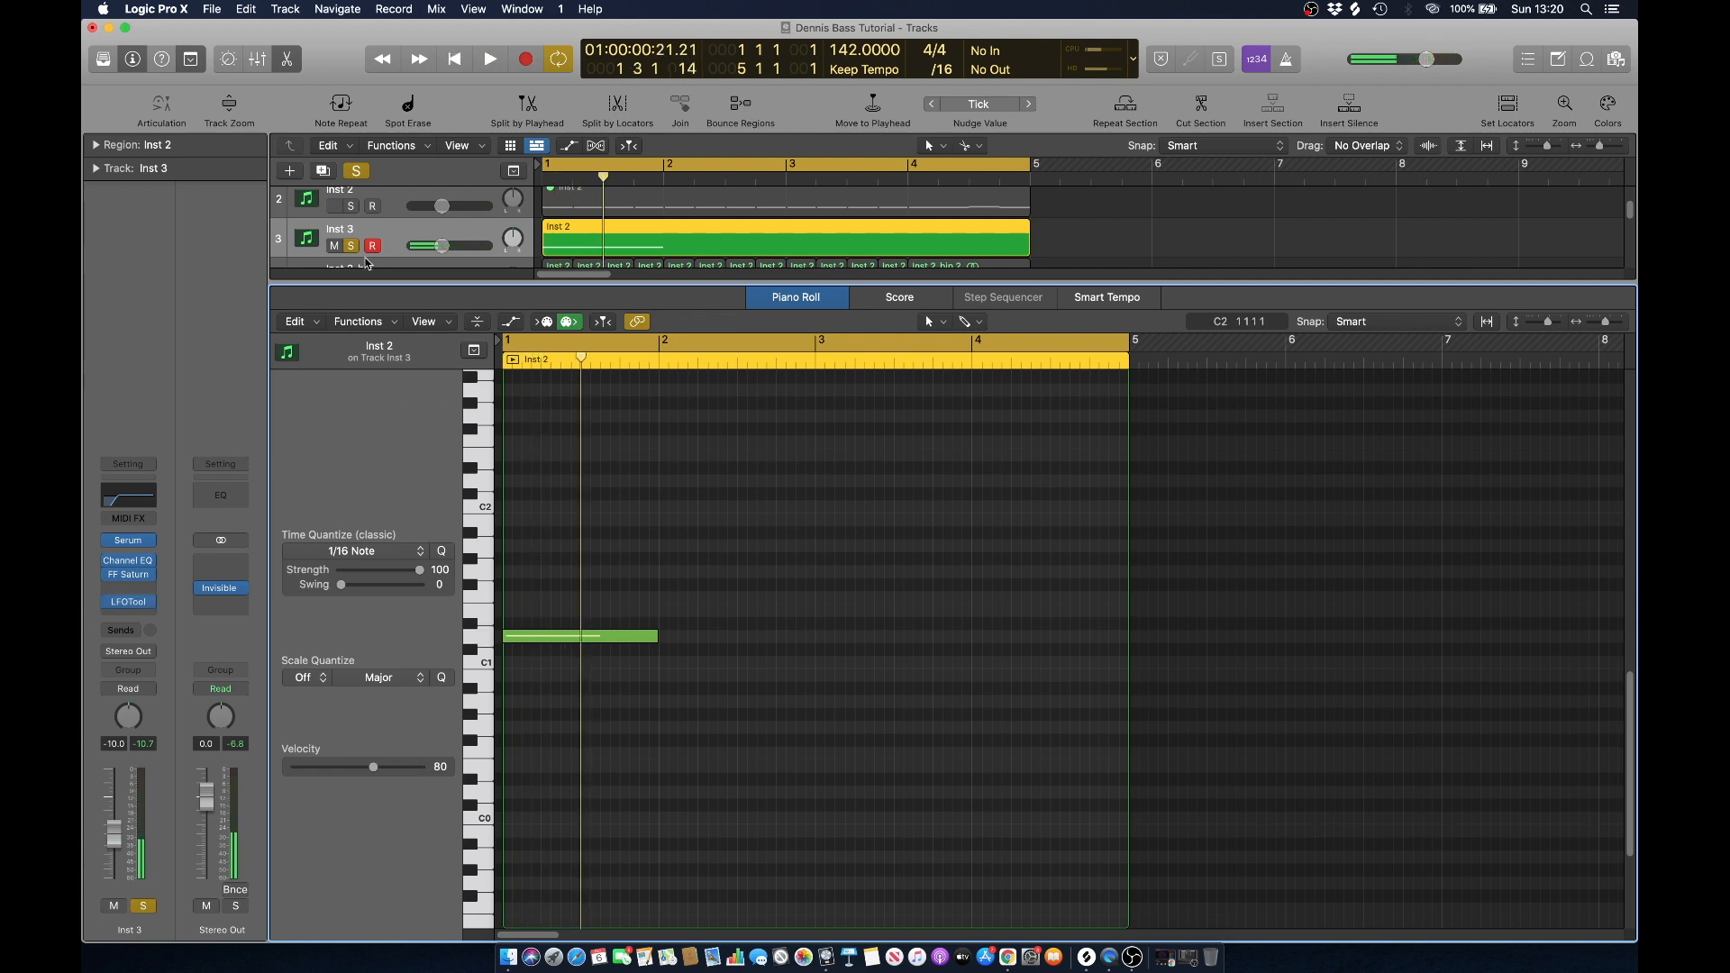
Switch off the low-cut band in Inst 3's Channel EQ, then hide the EQ and the piano roll.
click(118, 494)
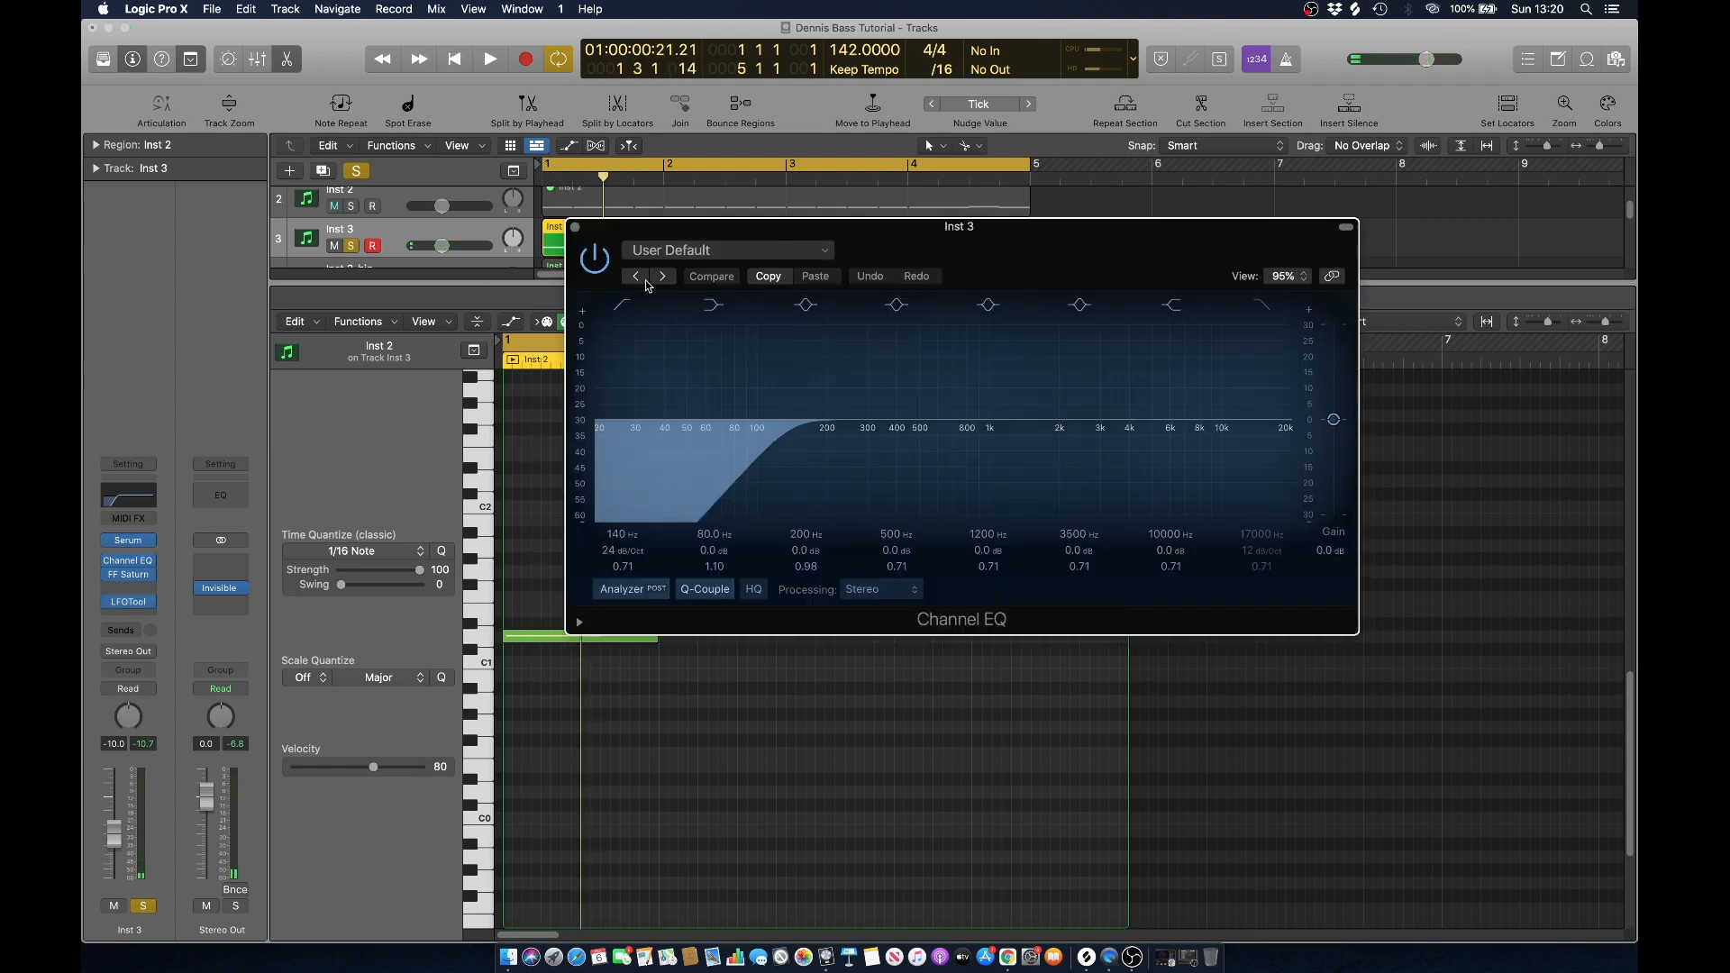
click(626, 303)
click(575, 226)
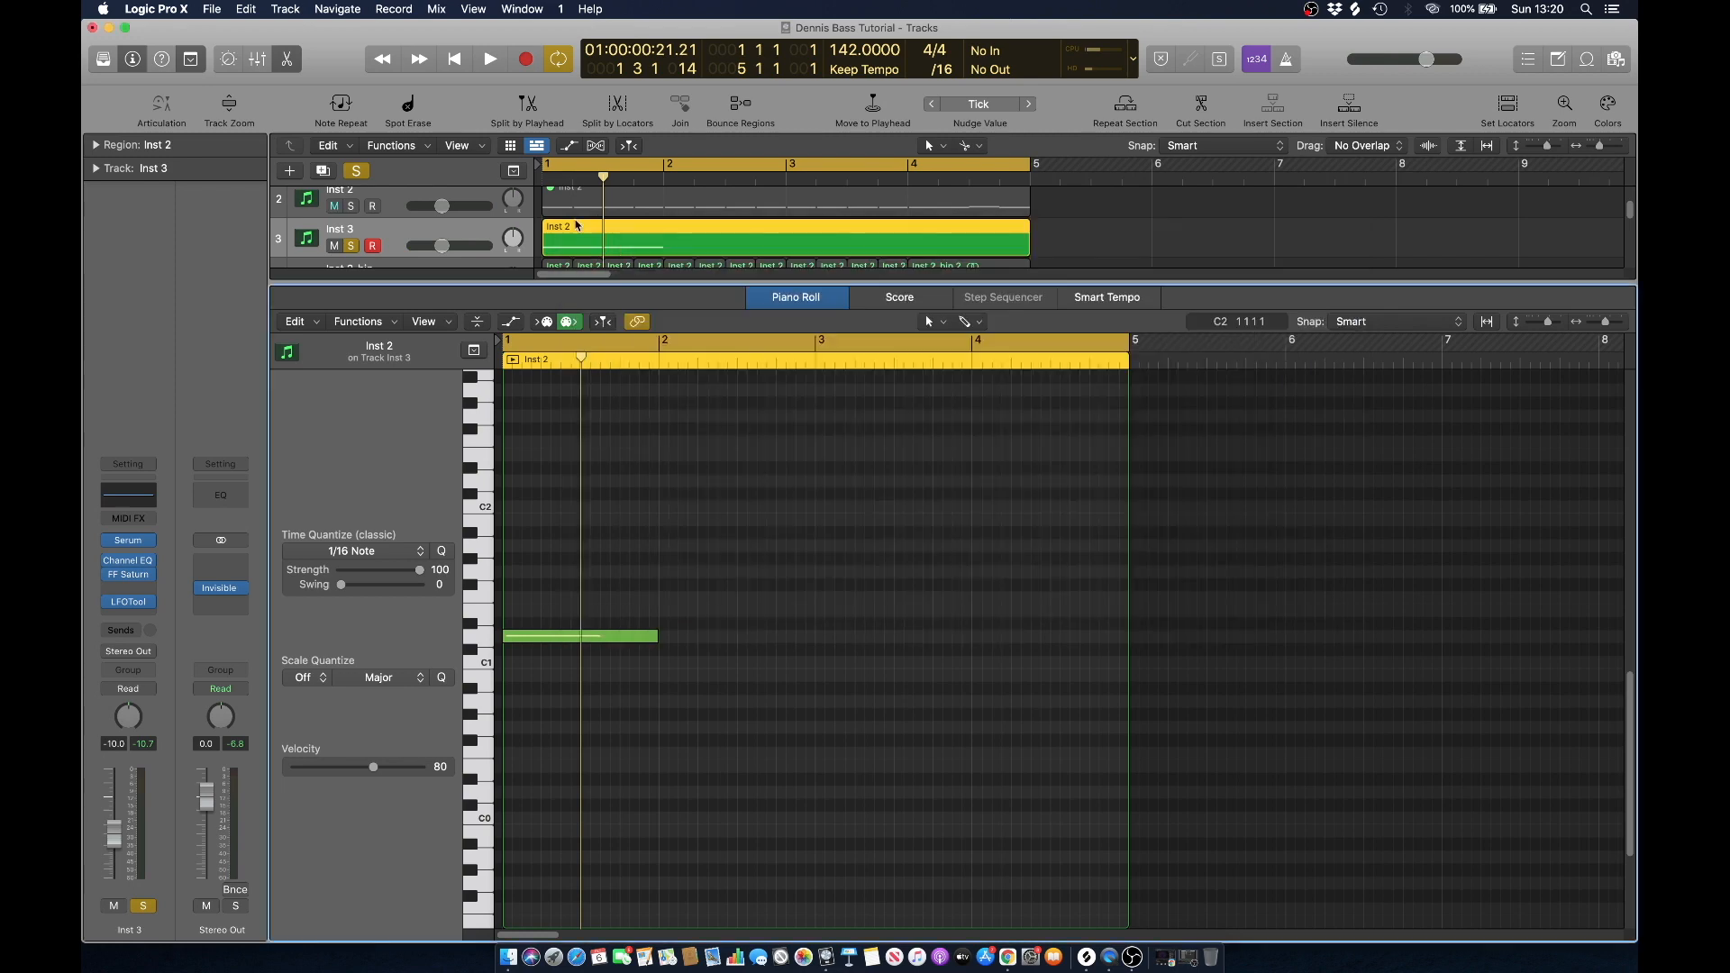
click(287, 58)
click(1337, 378)
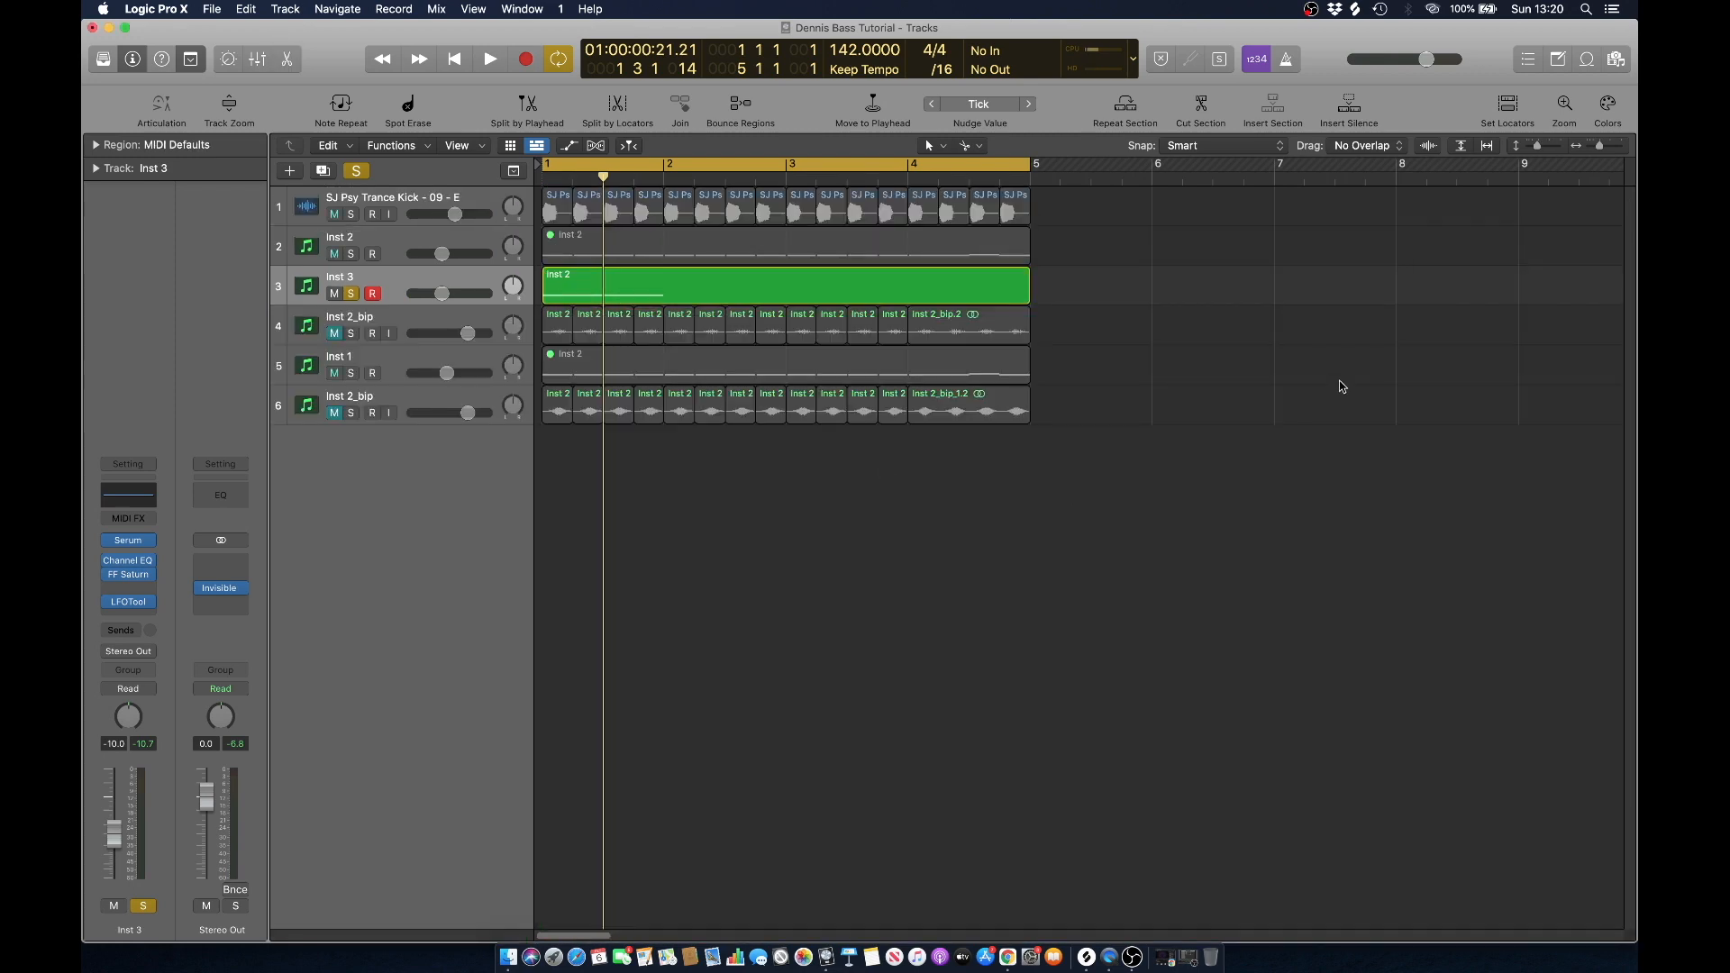
Assign LFO 2 to Oscillator A's coarse pitch in Inst 3's Serum and audition the modulated long note.
click(129, 541)
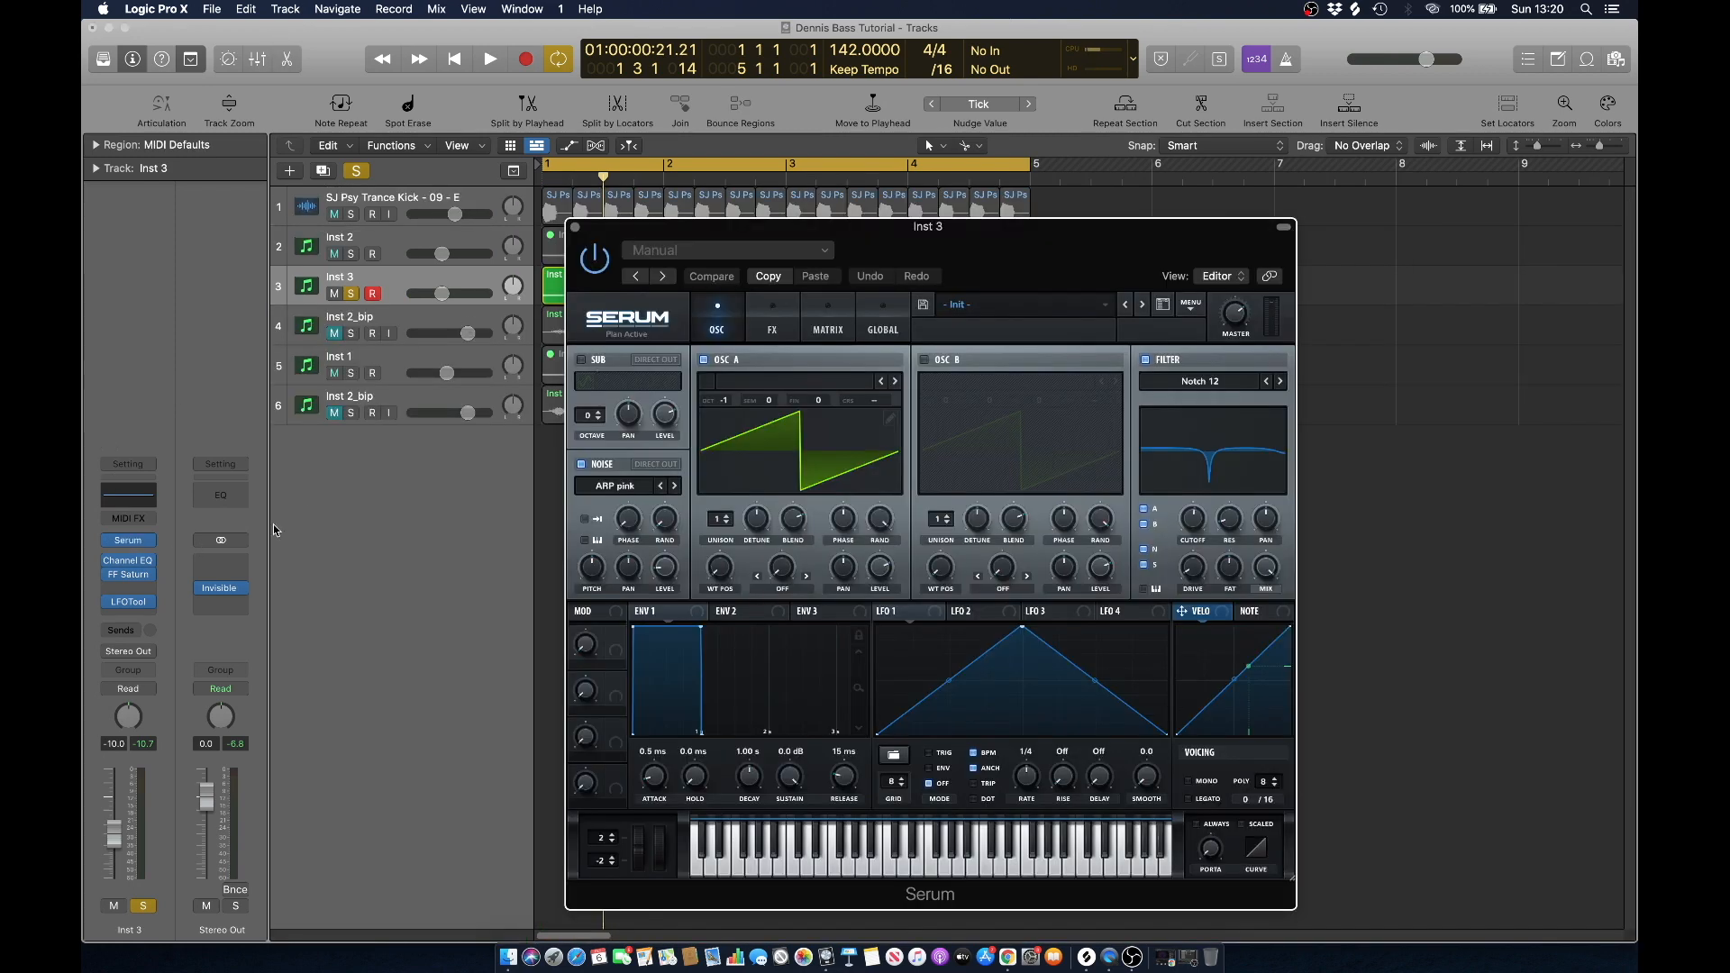
drag(774, 229, 682, 144)
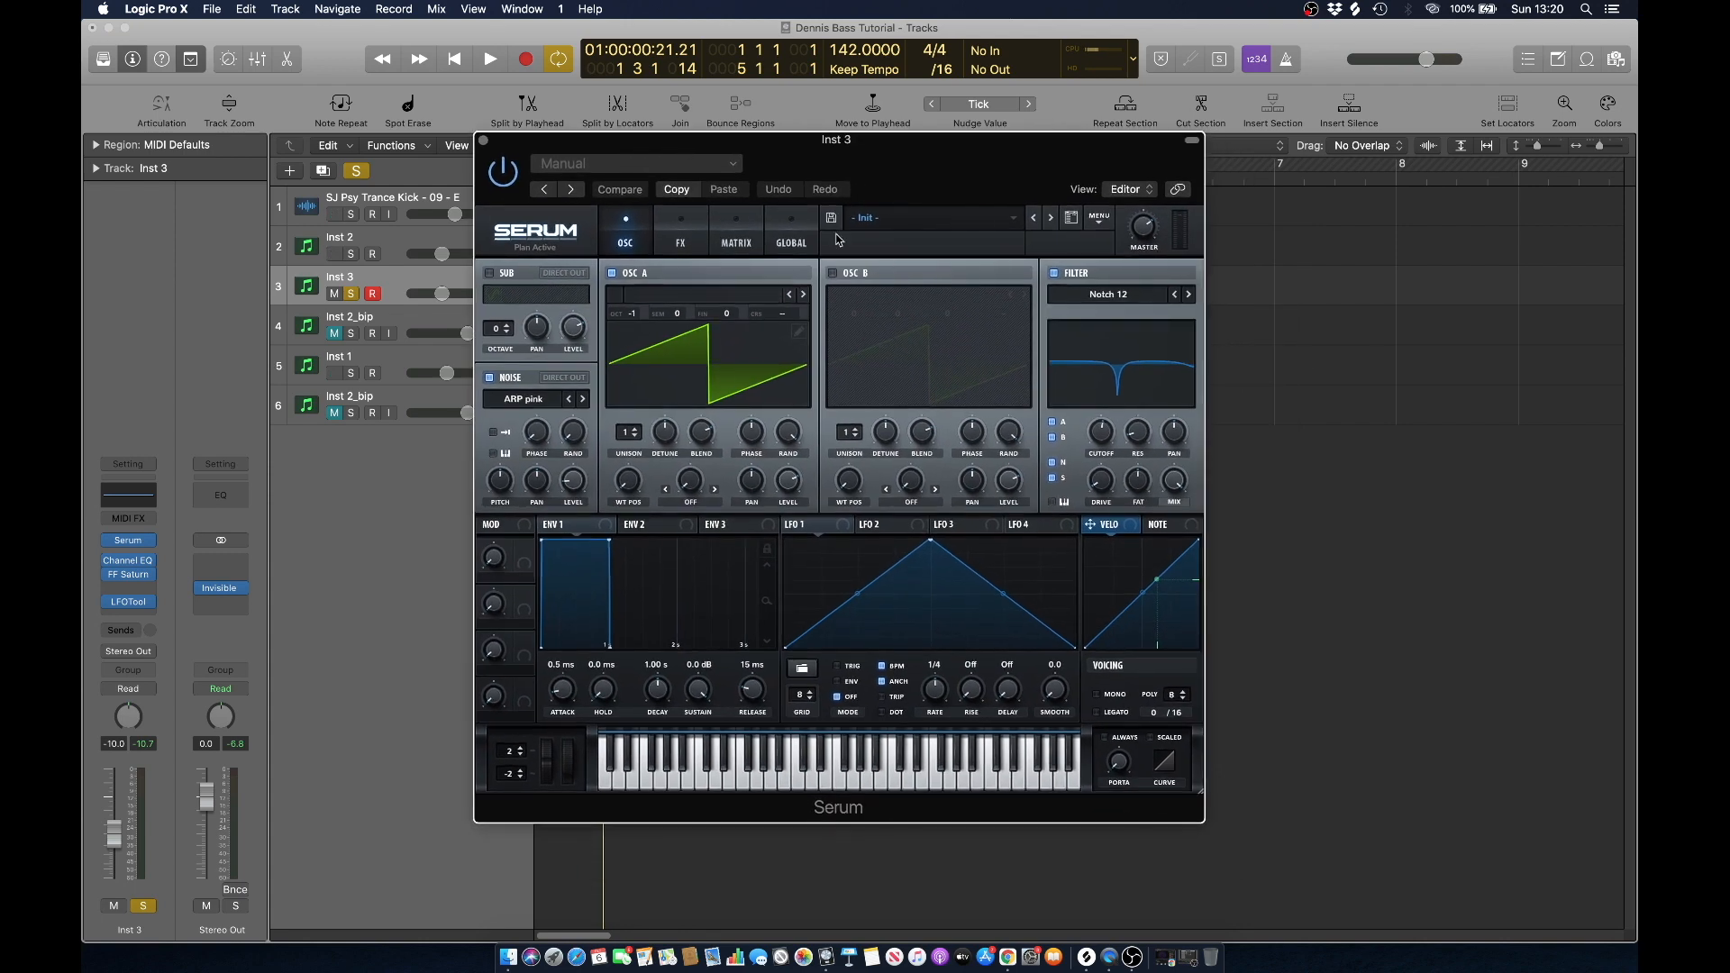
click(882, 532)
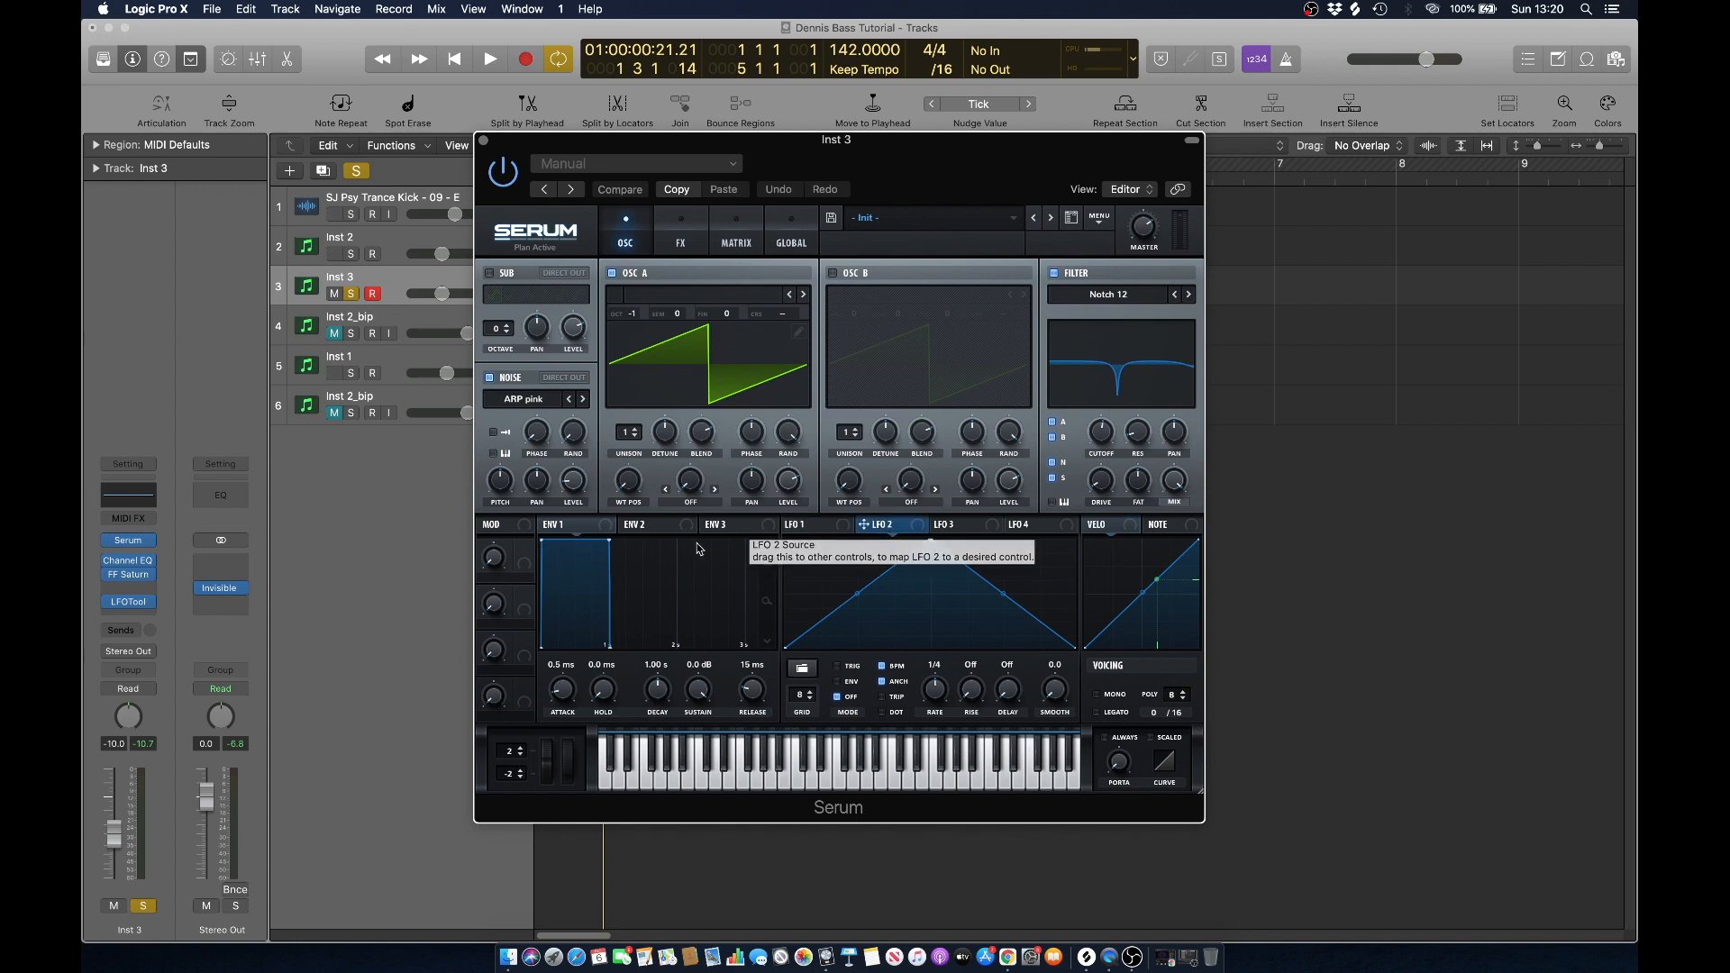
drag(899, 528, 784, 316)
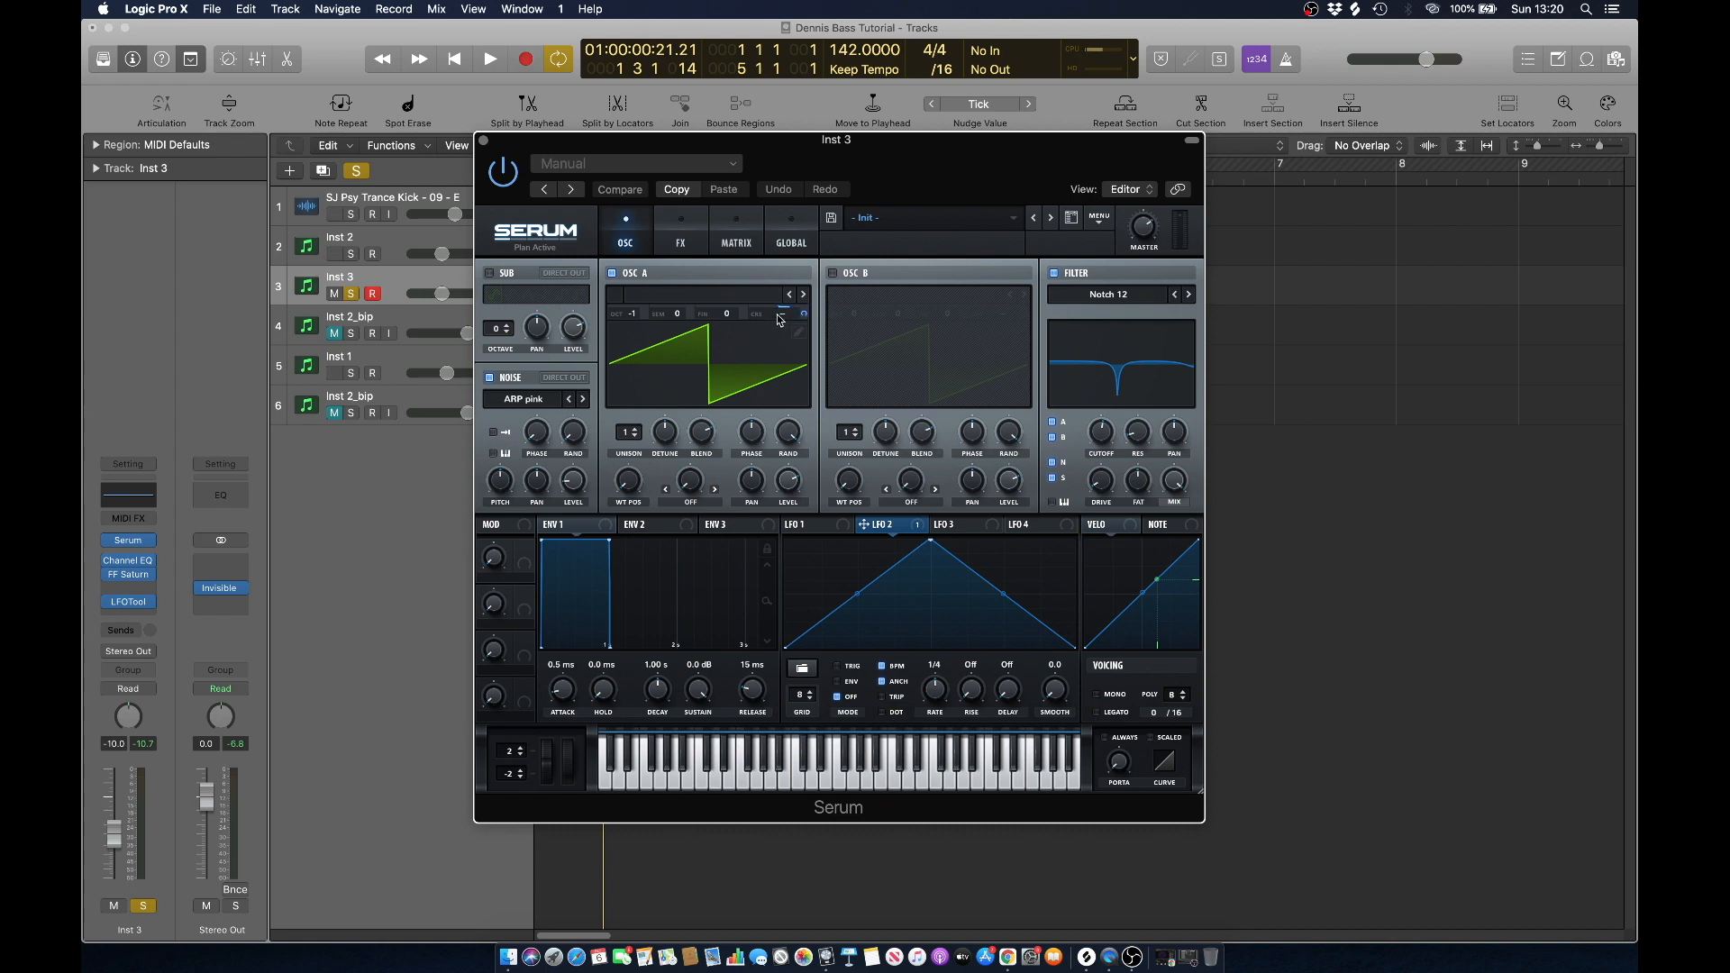
key(space)
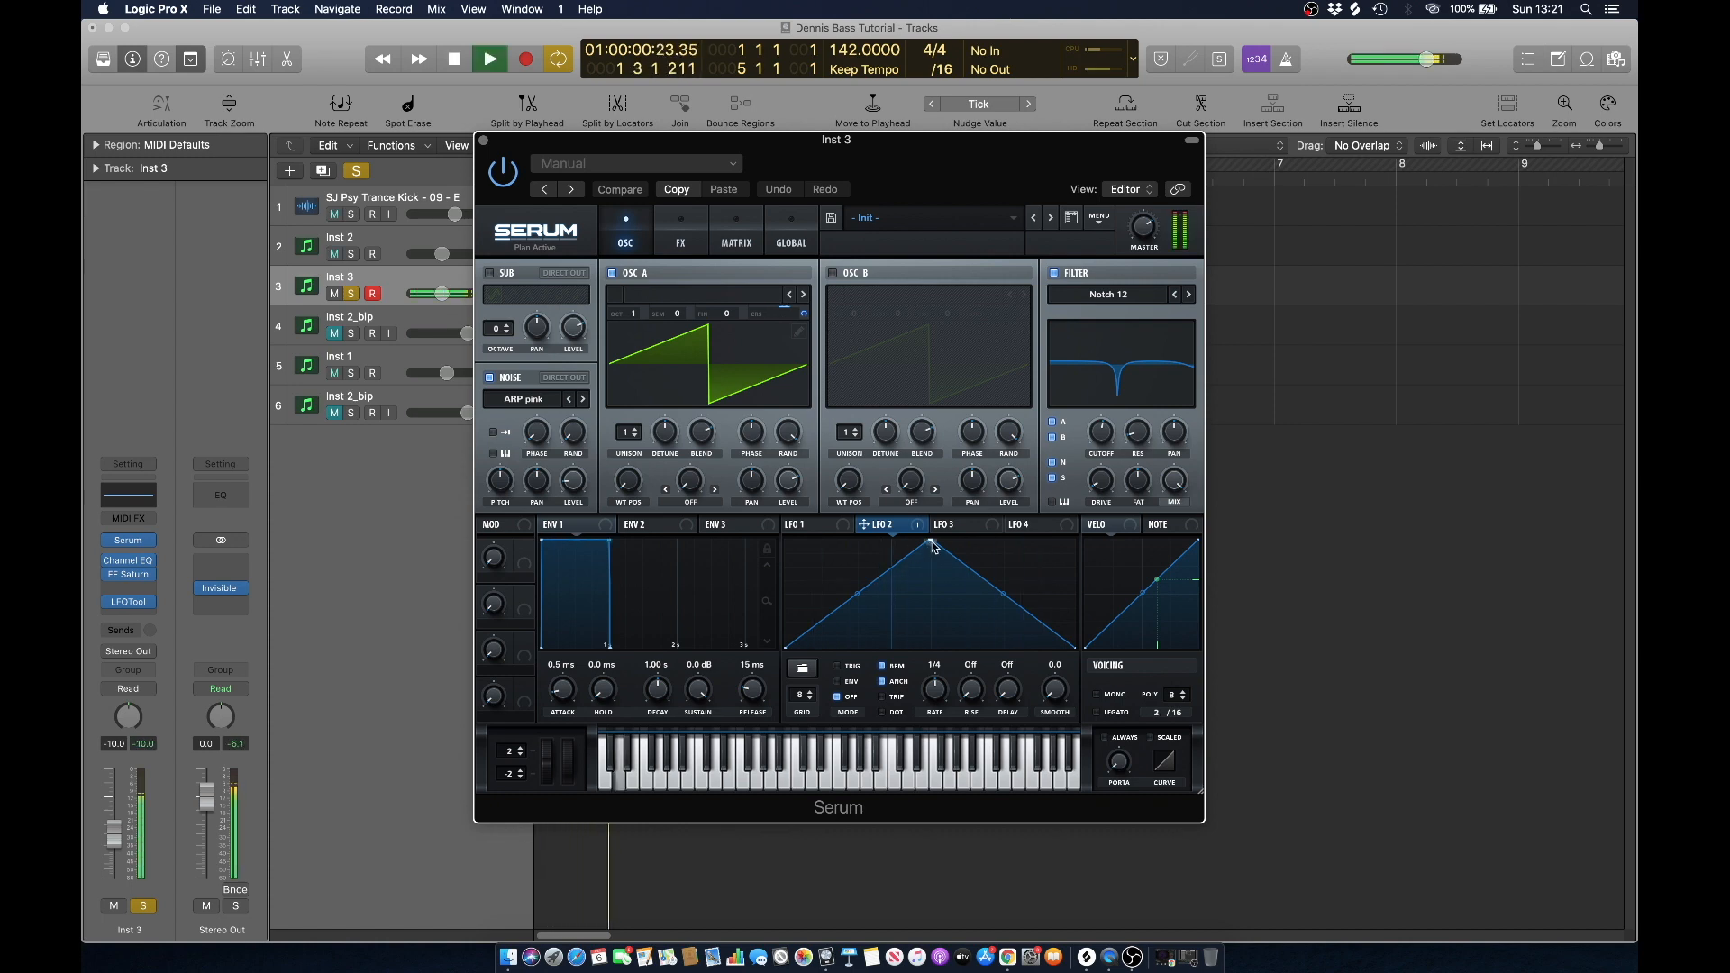
key(space)
key(space)
key(space)
Set LFO 2's rate to 1/2, compress its triangle into the first half of the cycle and audition it.
click(932, 695)
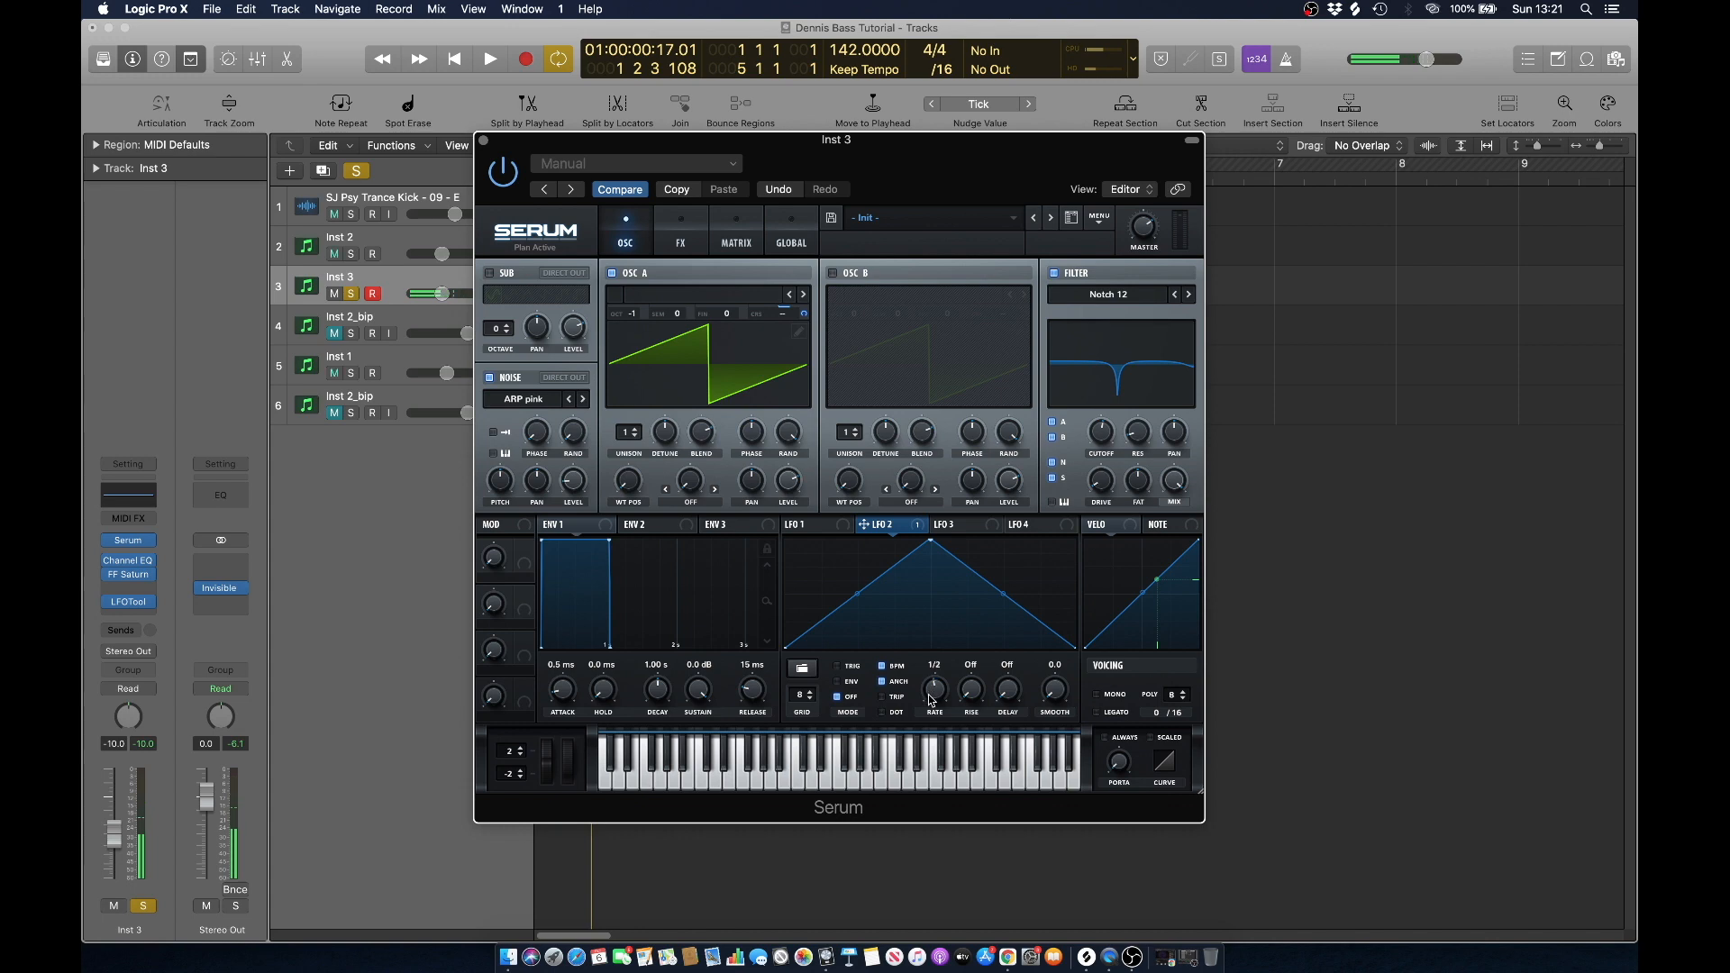
key(space)
key(space)
drag(930, 539, 857, 541)
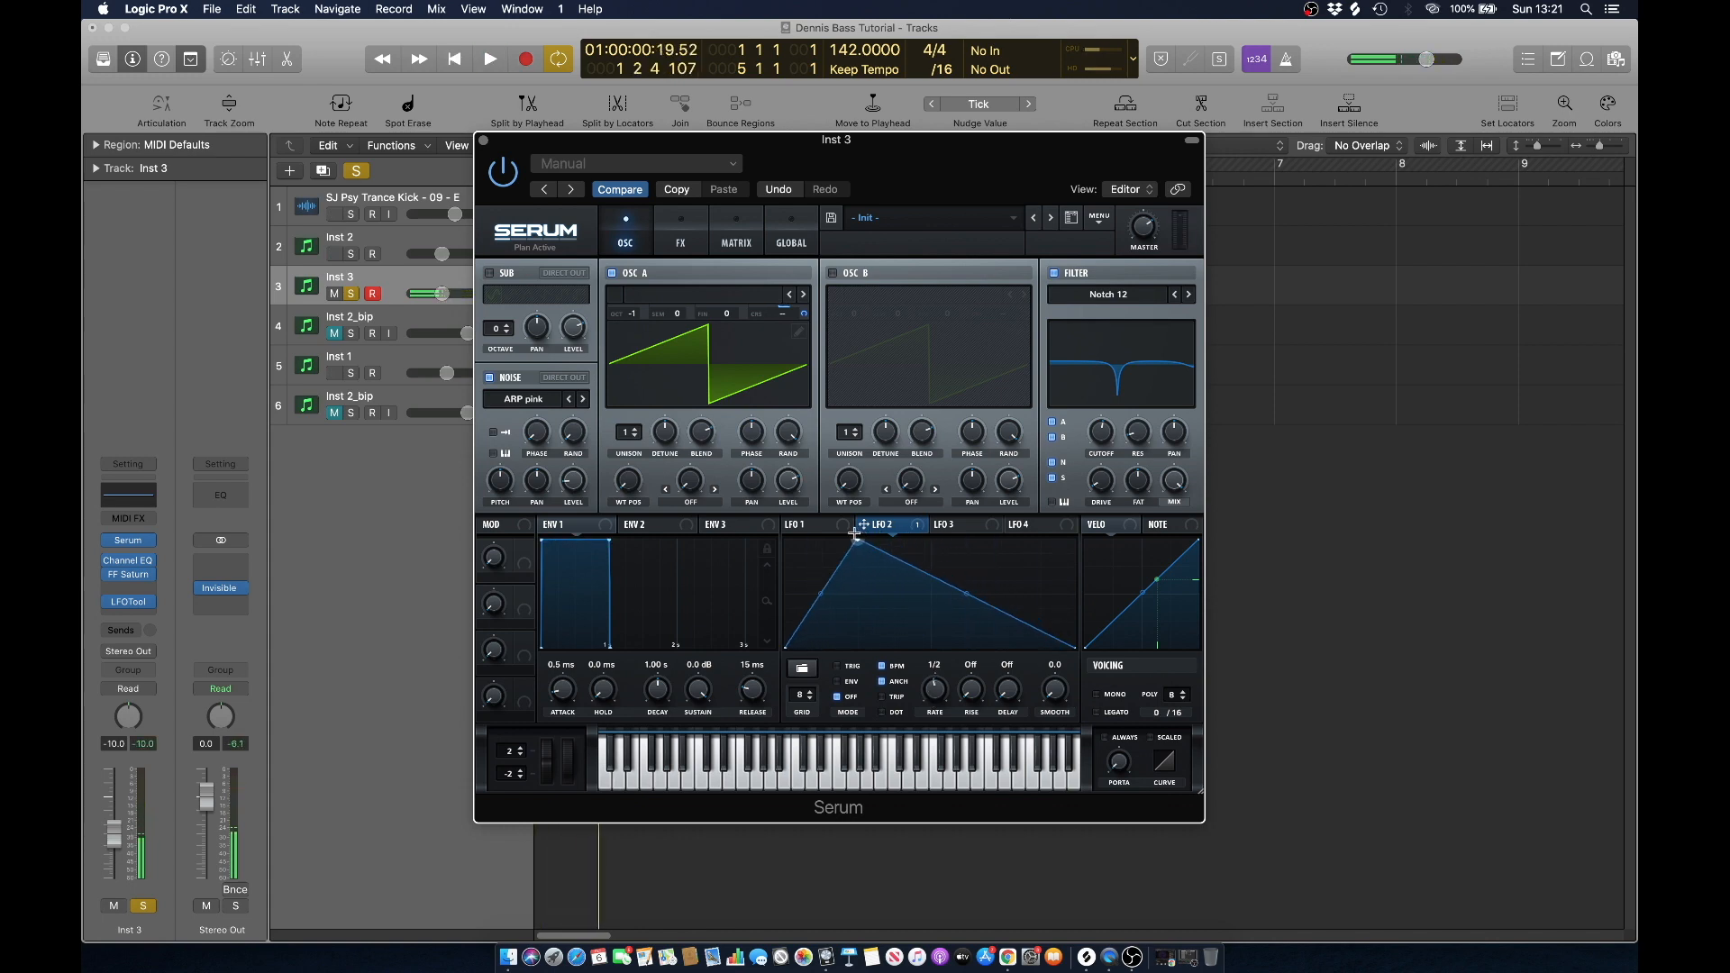
double_click(931, 646)
key(space)
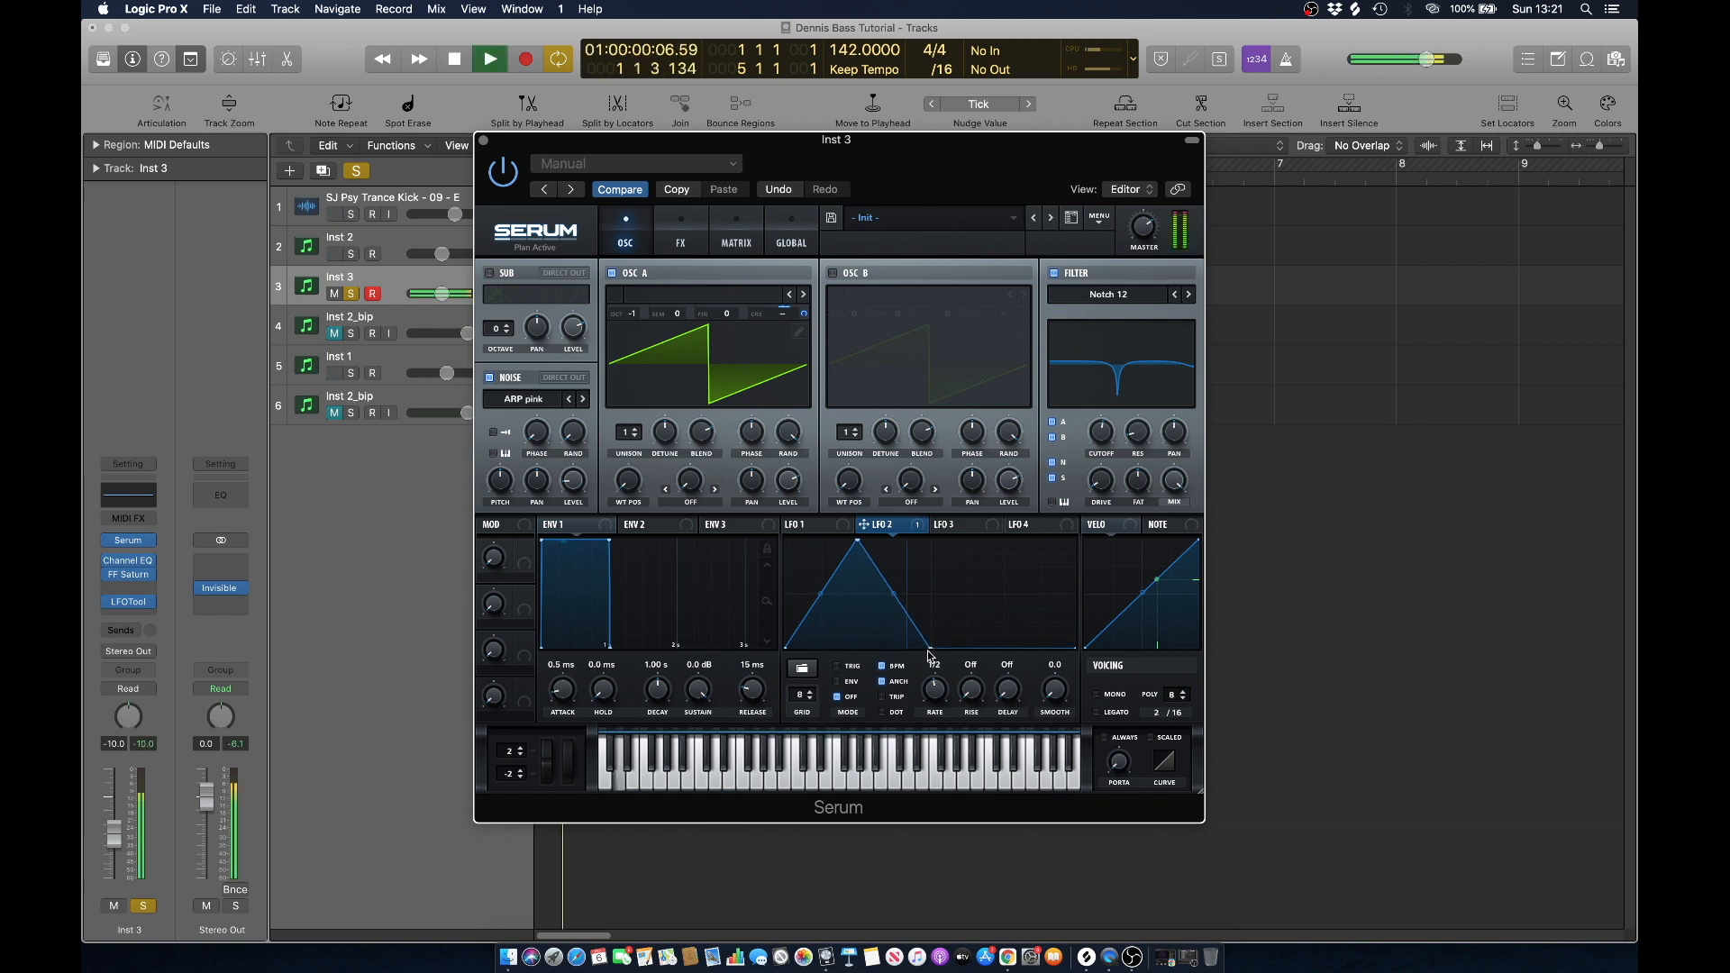
key(space)
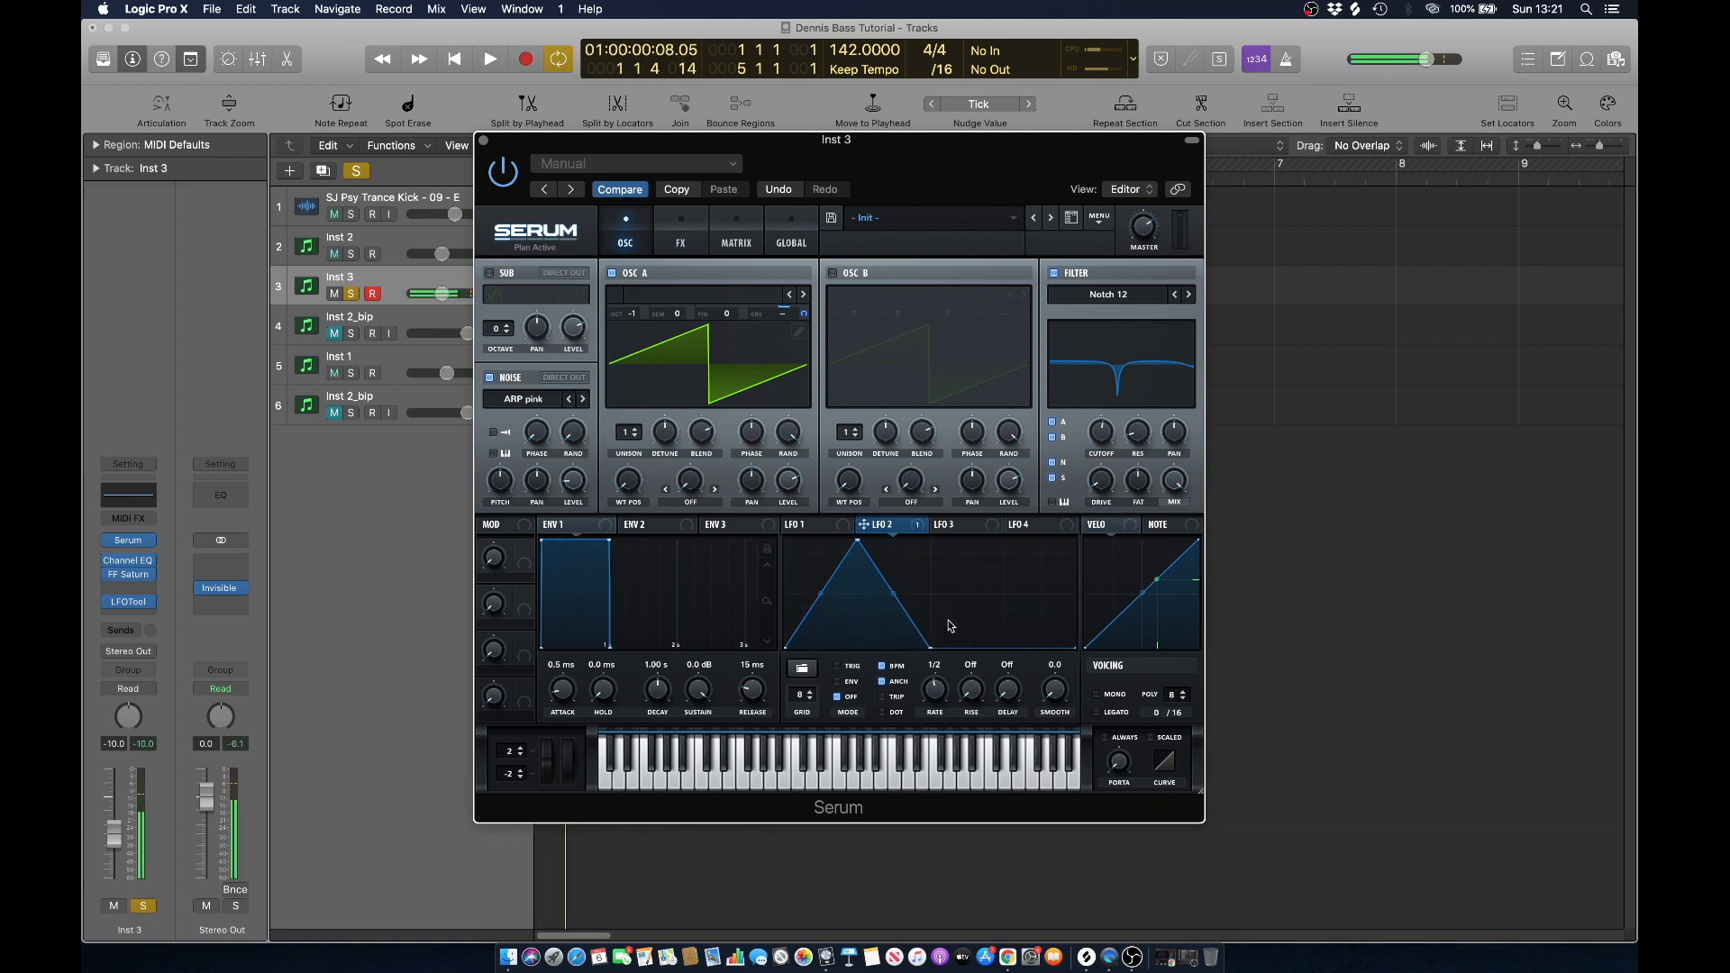
Add a second LFO 2 peak at three-quarters of the cycle with a vertical rise from the baseline, and audition it.
double_click(1001, 580)
drag(1002, 581, 1002, 538)
double_click(991, 624)
drag(991, 624, 1011, 657)
key(space)
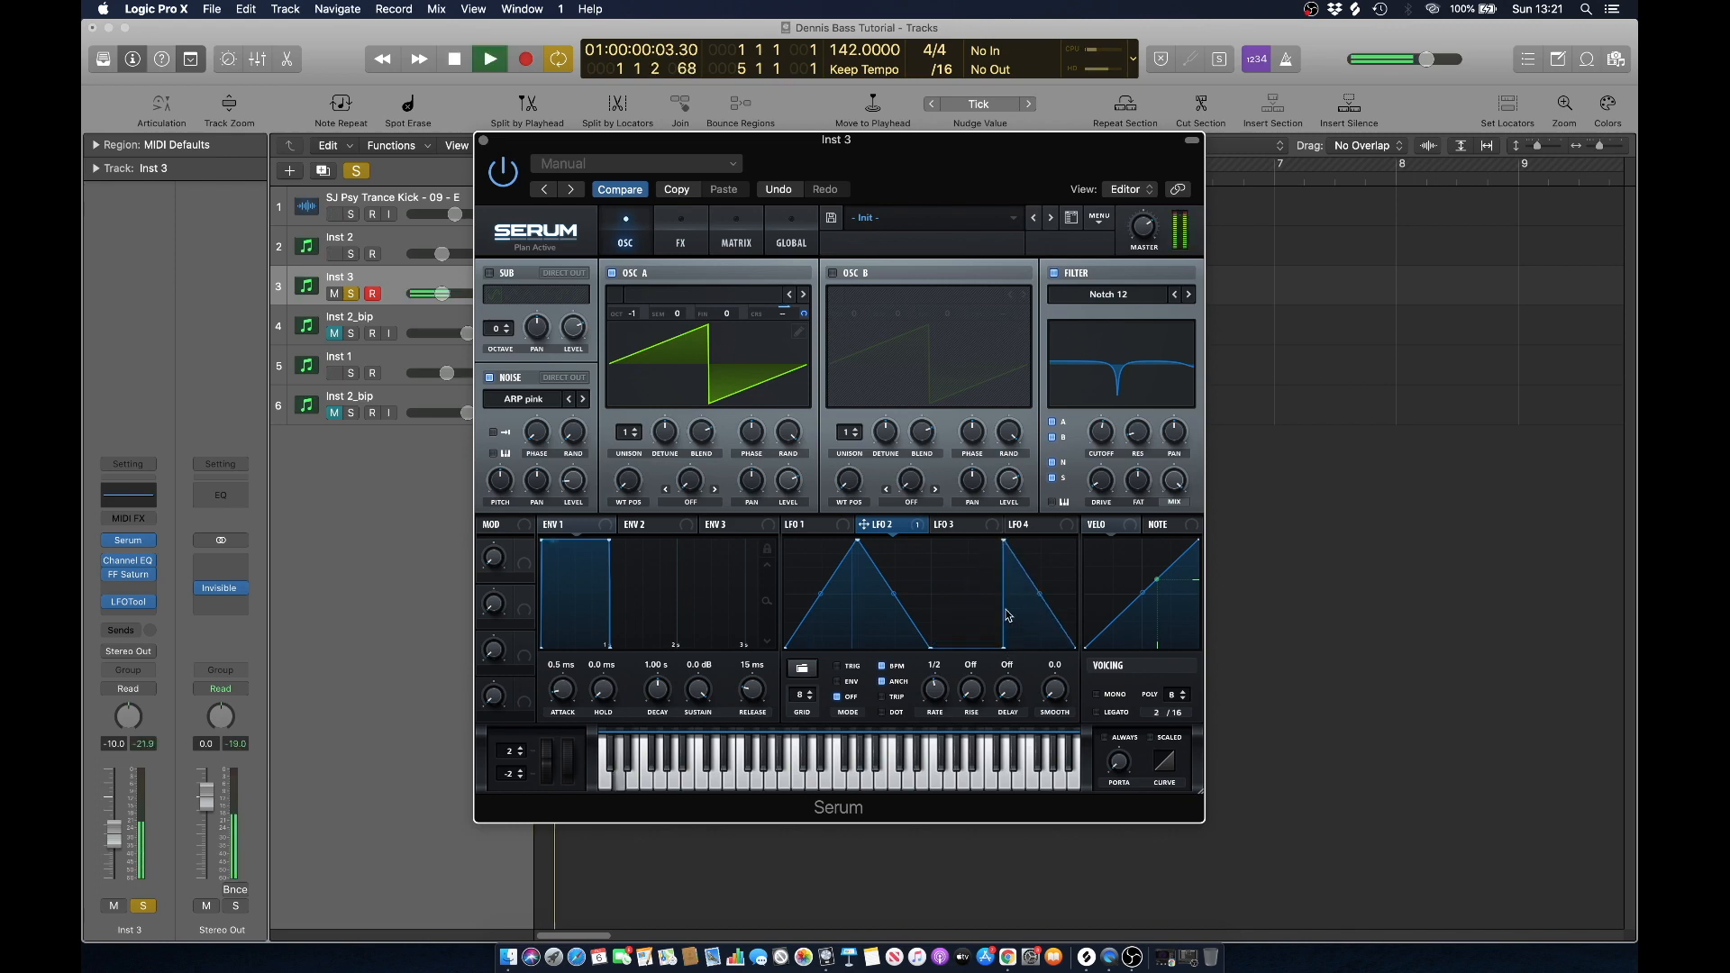
key(space)
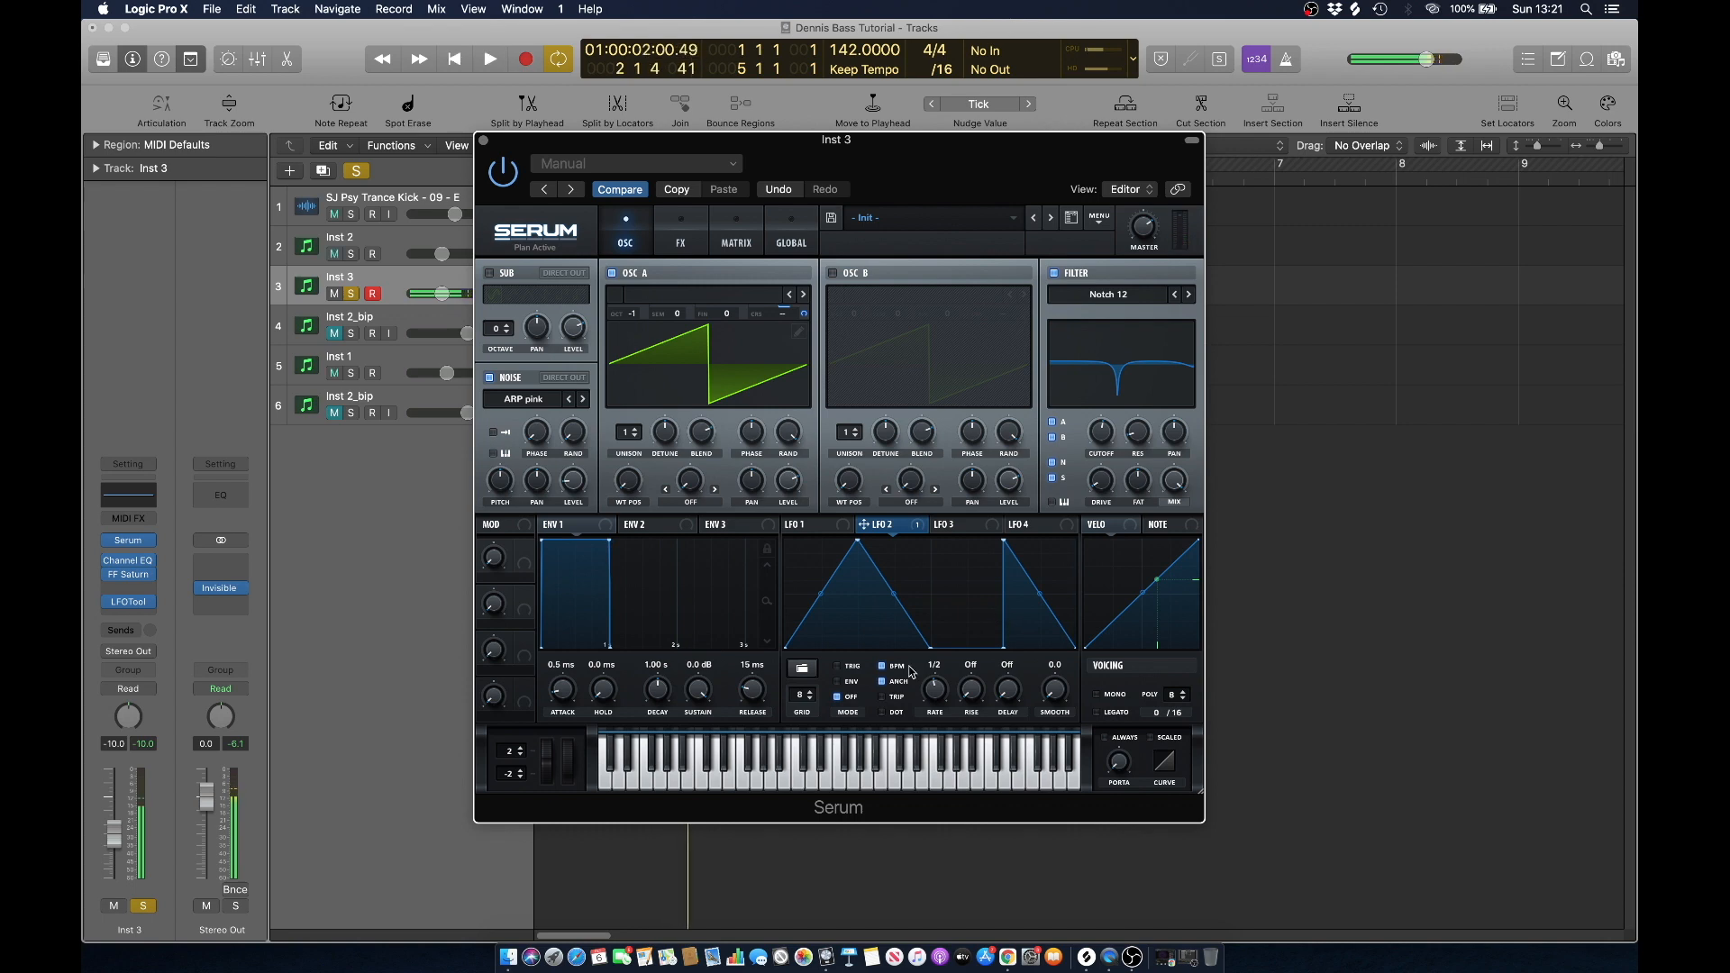
Compare LFO 2's Trig and Env modes by playing the note with each, leaving Env selected.
click(837, 667)
key(space)
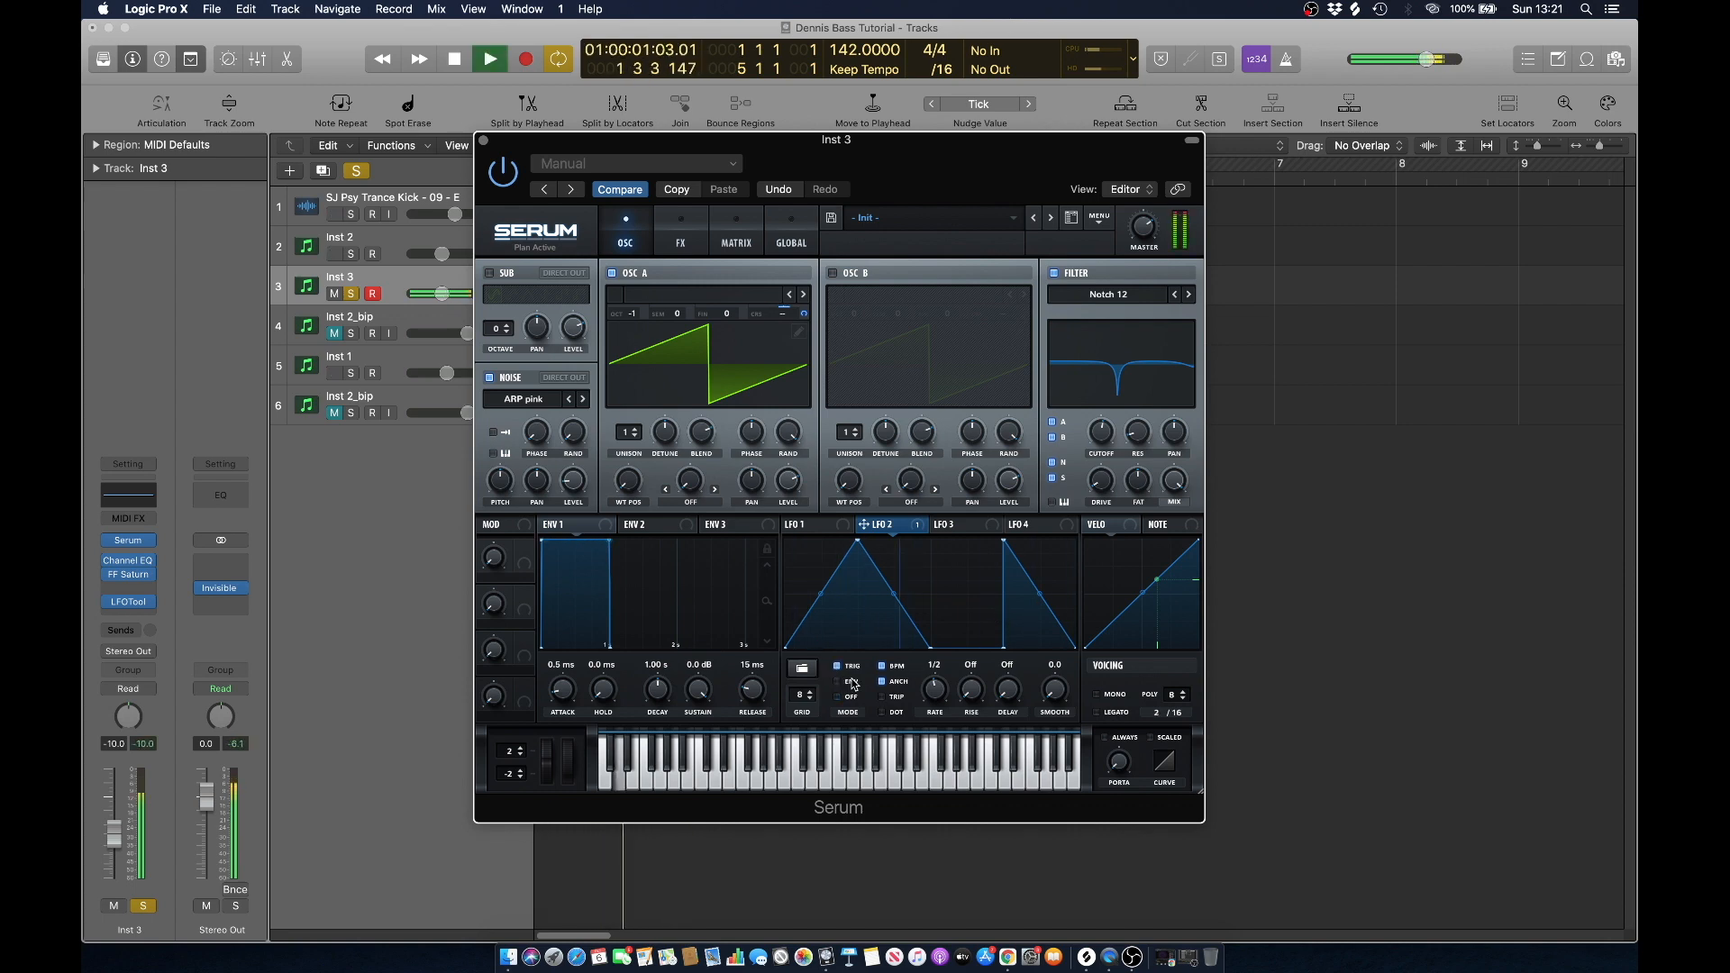
key(space)
key(space)
key(space)
click(837, 681)
key(space)
key(space)
key(space)
key(space)
Try a sloped rise into LFO 2's second peak by moving its base point earlier, and audition the note.
drag(1004, 649, 982, 653)
key(space)
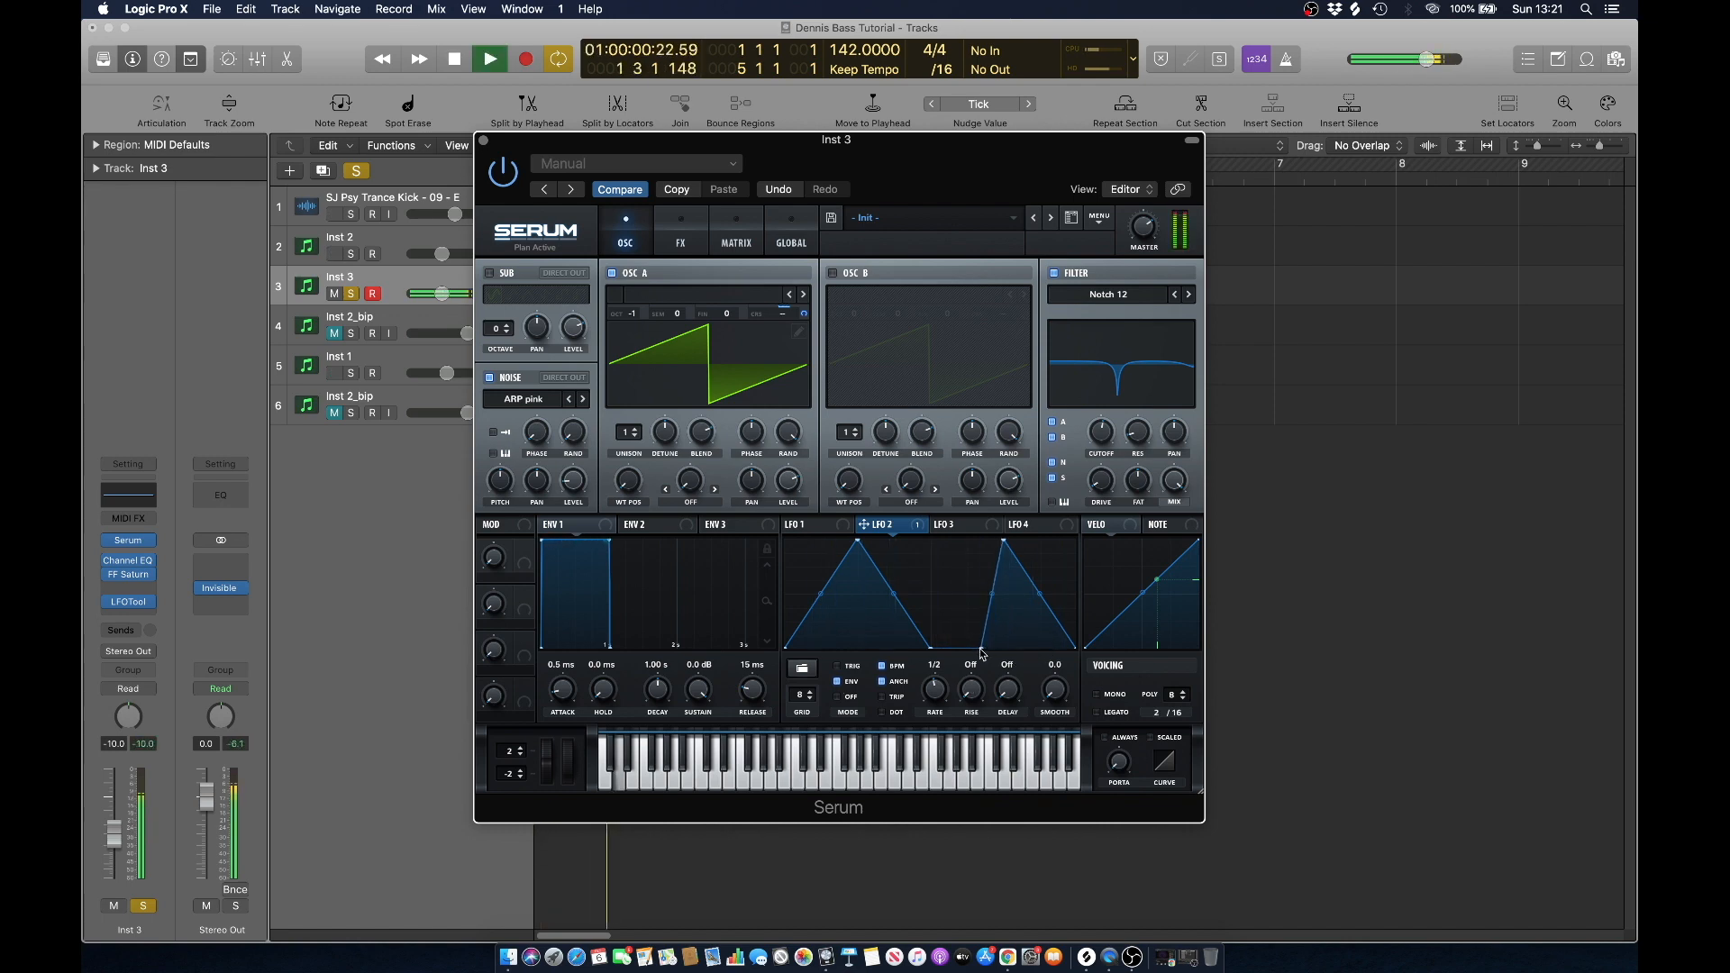
key(space)
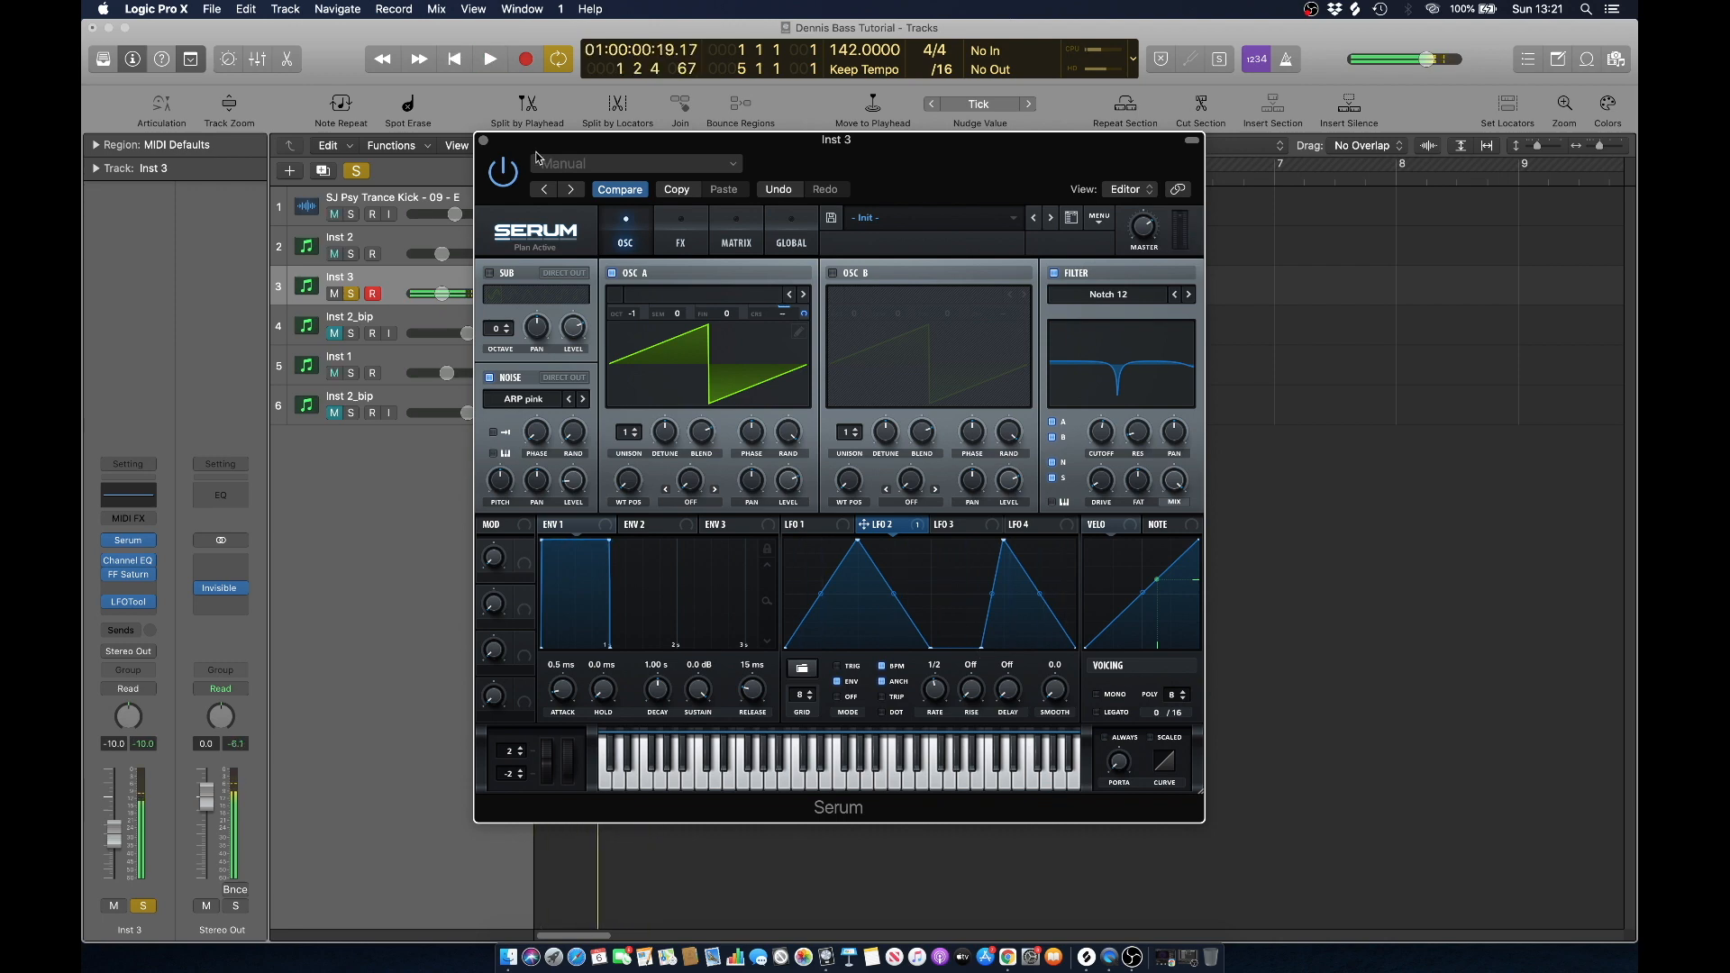
key(space)
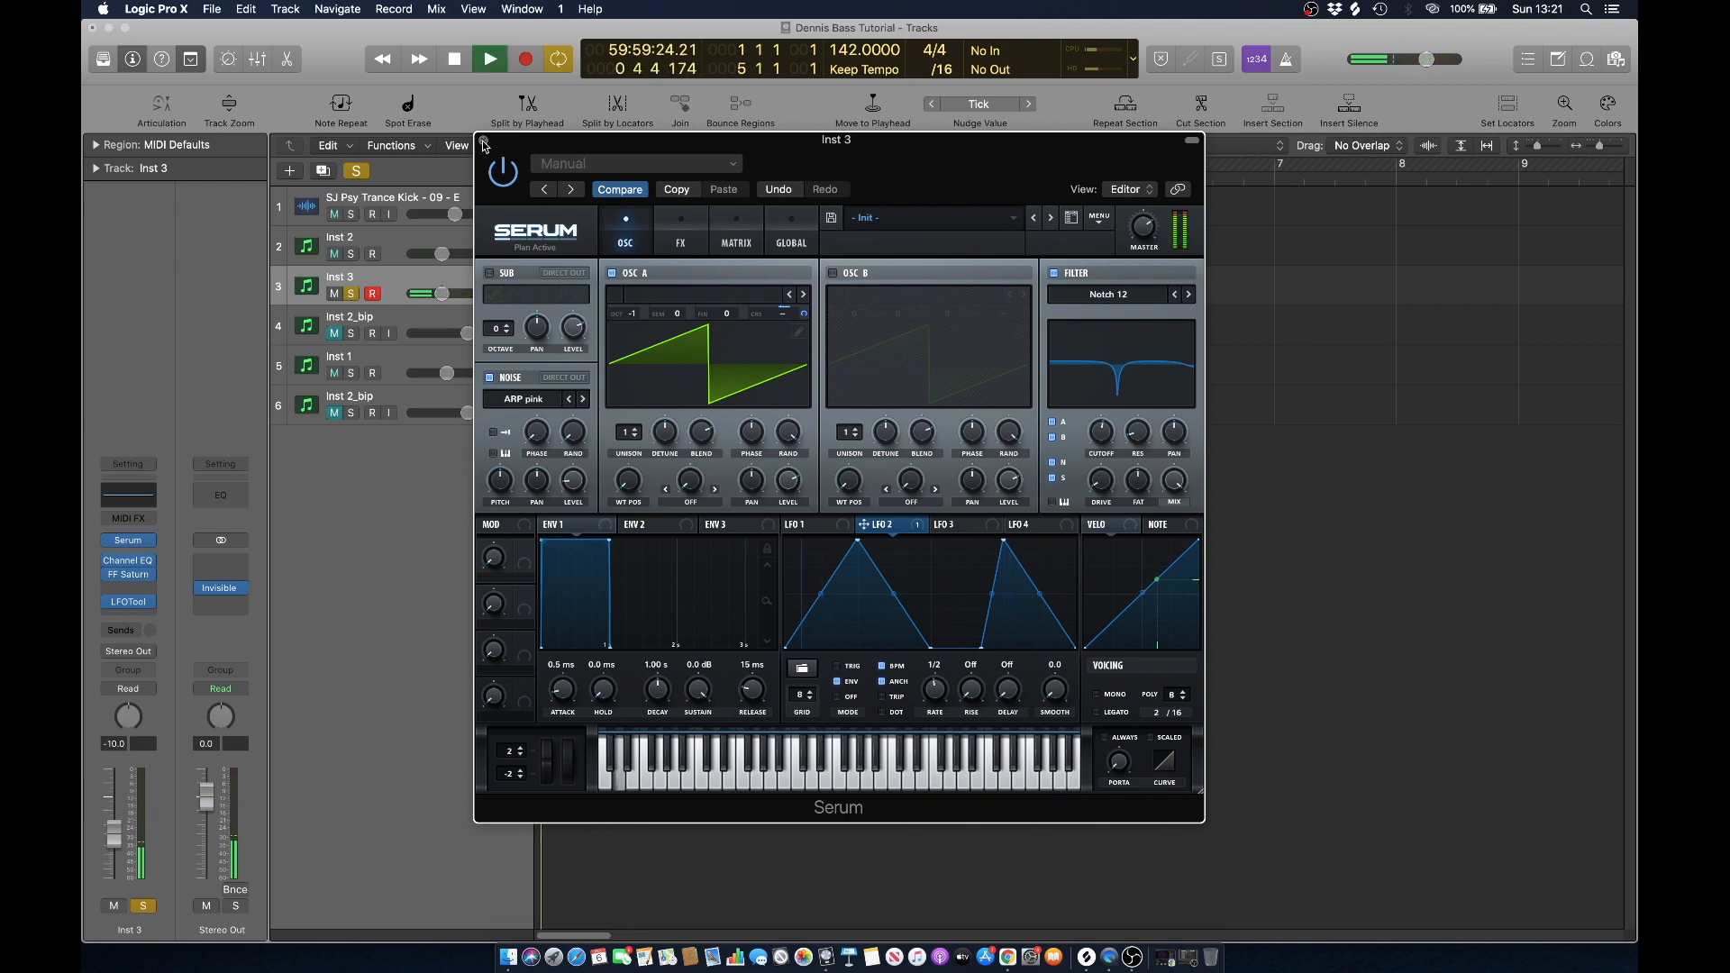
key(space)
click(484, 144)
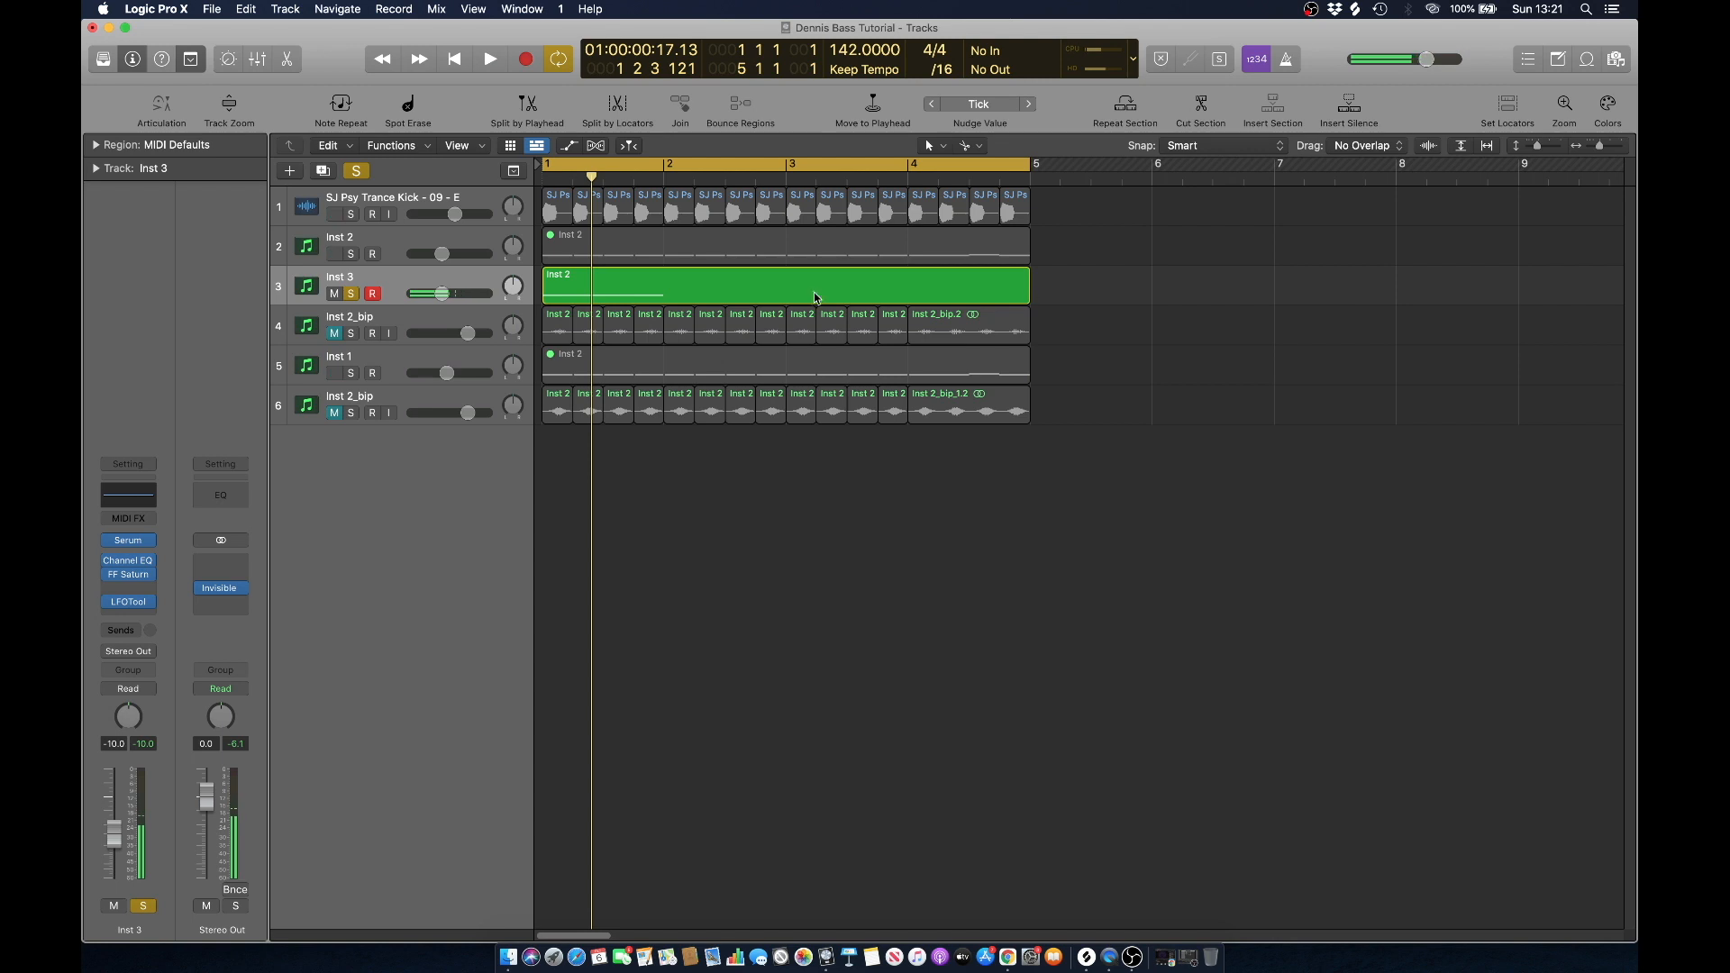
click(399, 275)
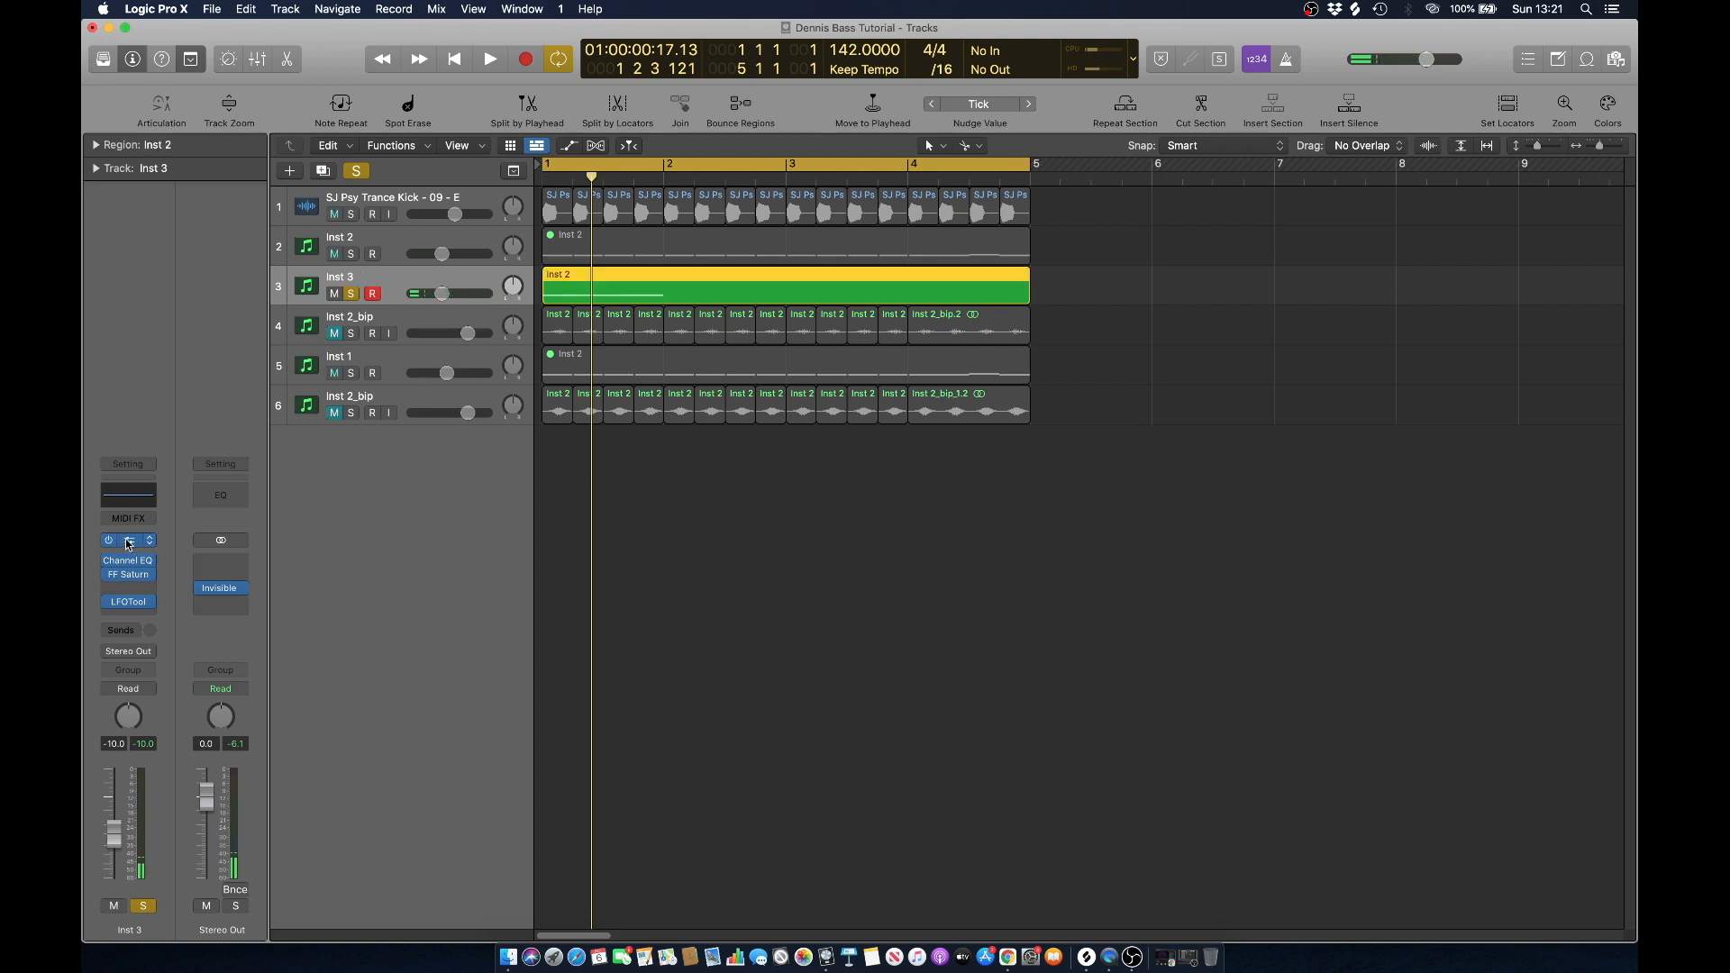
Restore the vertical rise into LFO 2's second peak and replay the note.
click(128, 539)
key(space)
key(space)
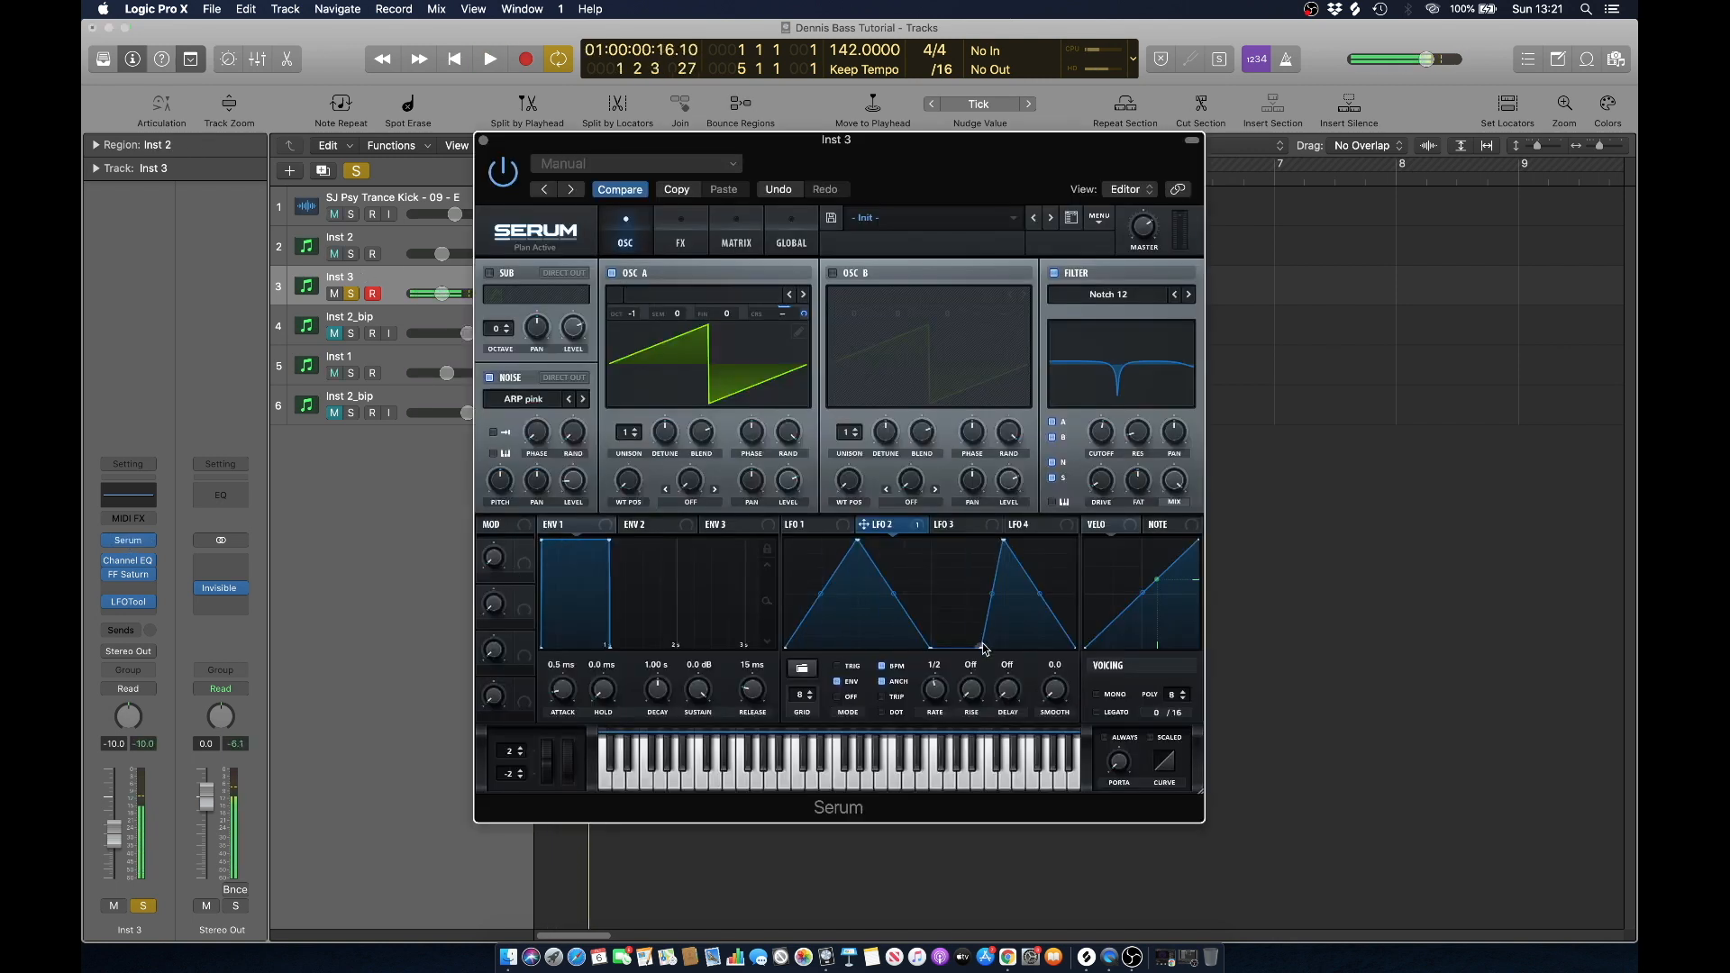
key(space)
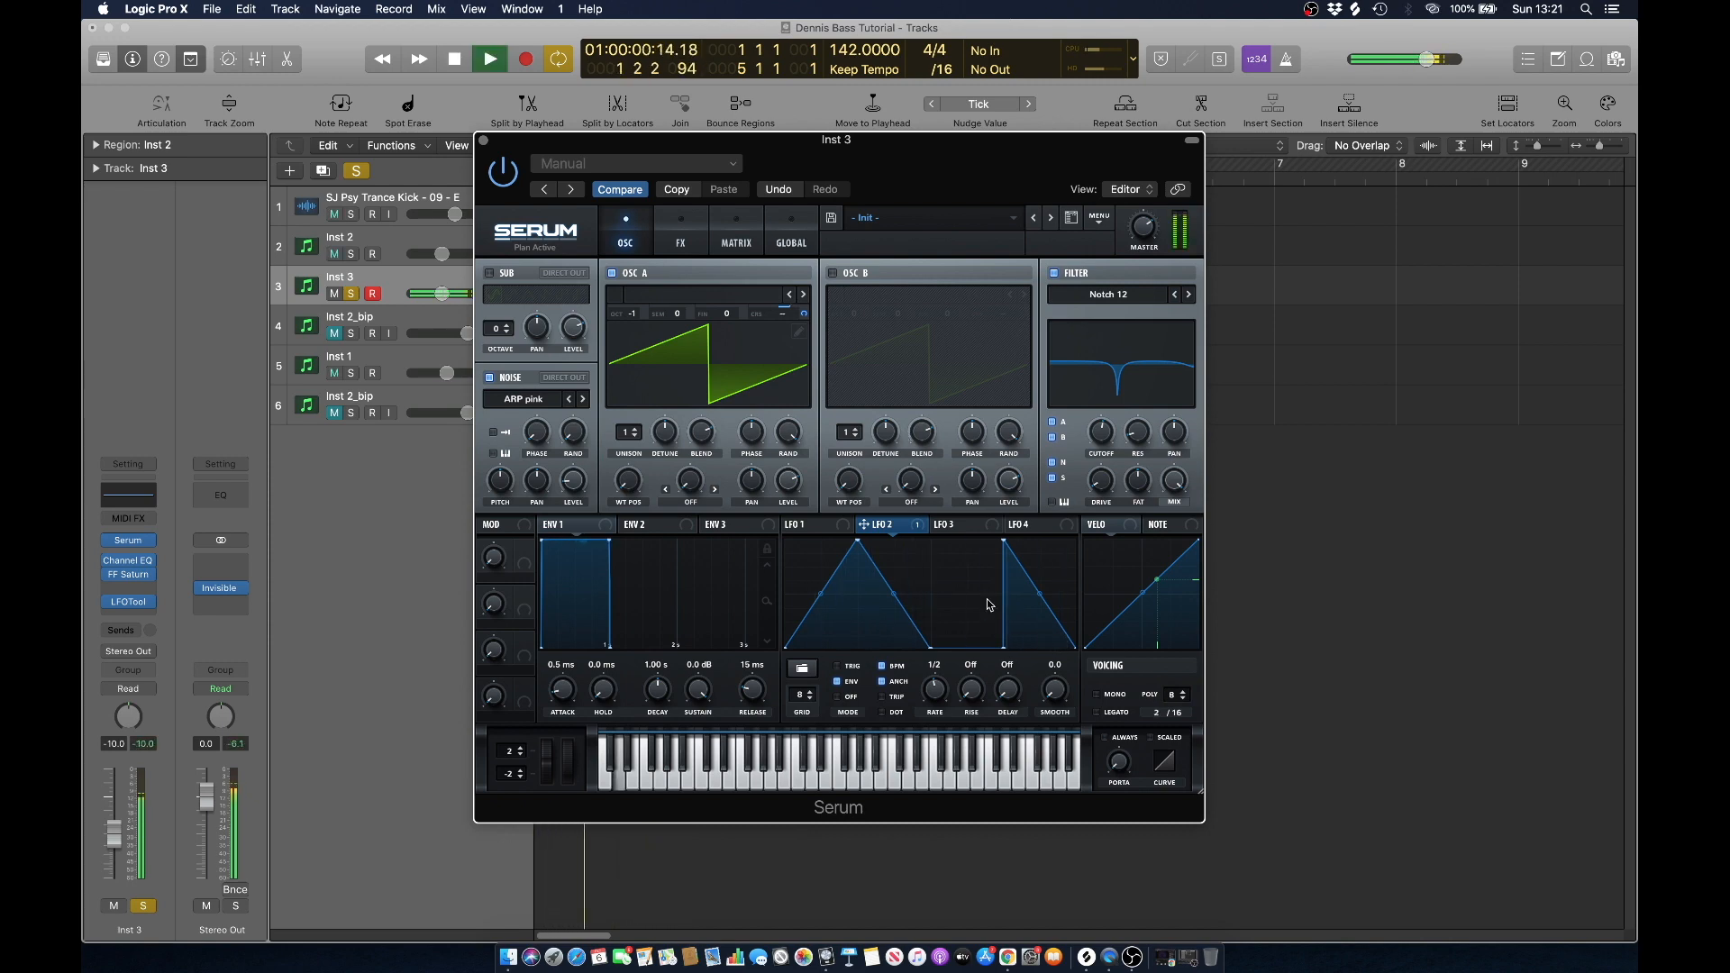
key(space)
Check Serum's noise level while playing the Inst 3 note, and close Serum.
mouse_move(581, 493)
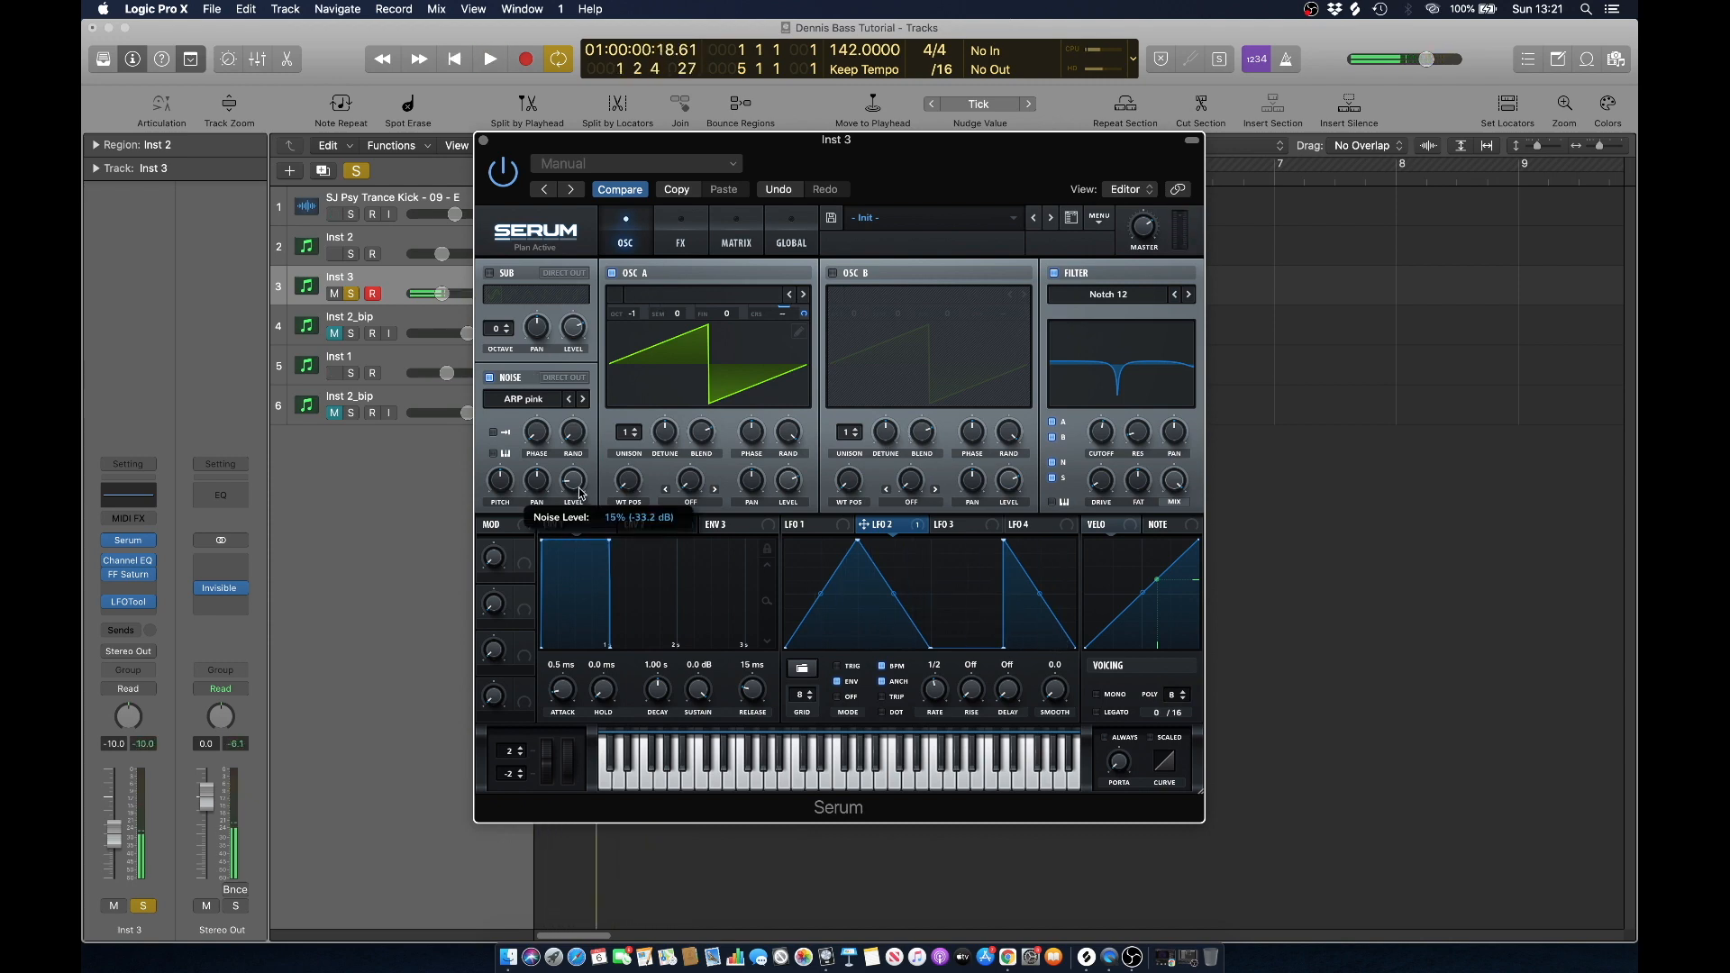
key(space)
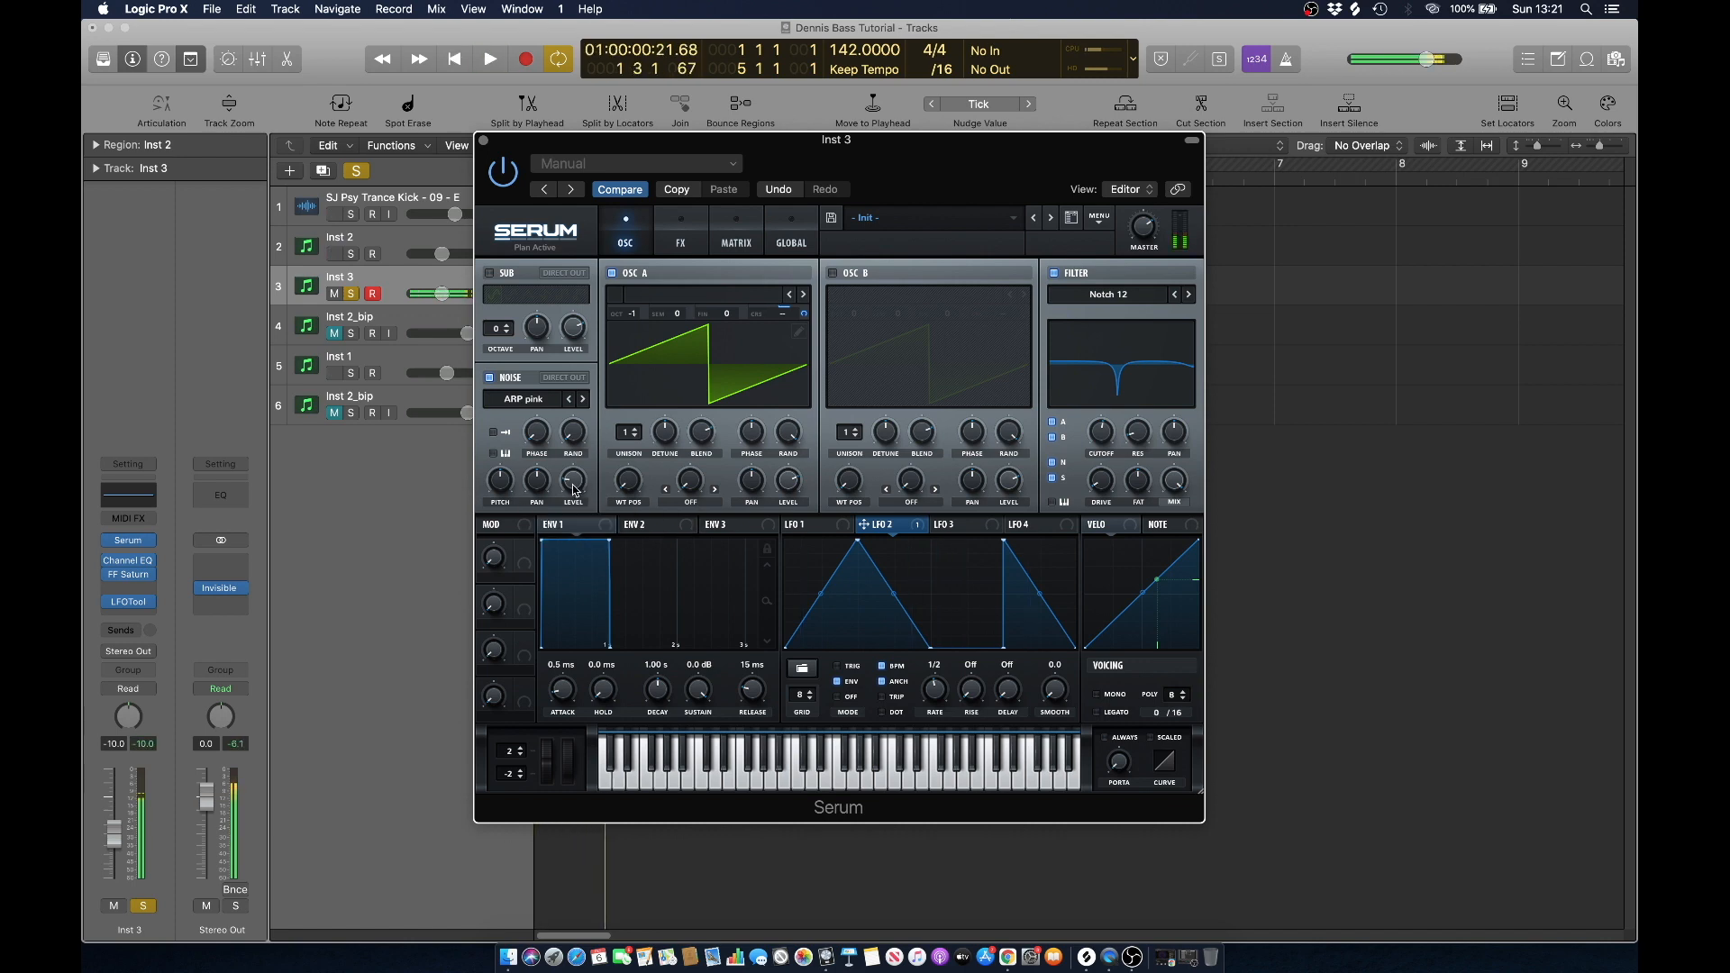
key(space)
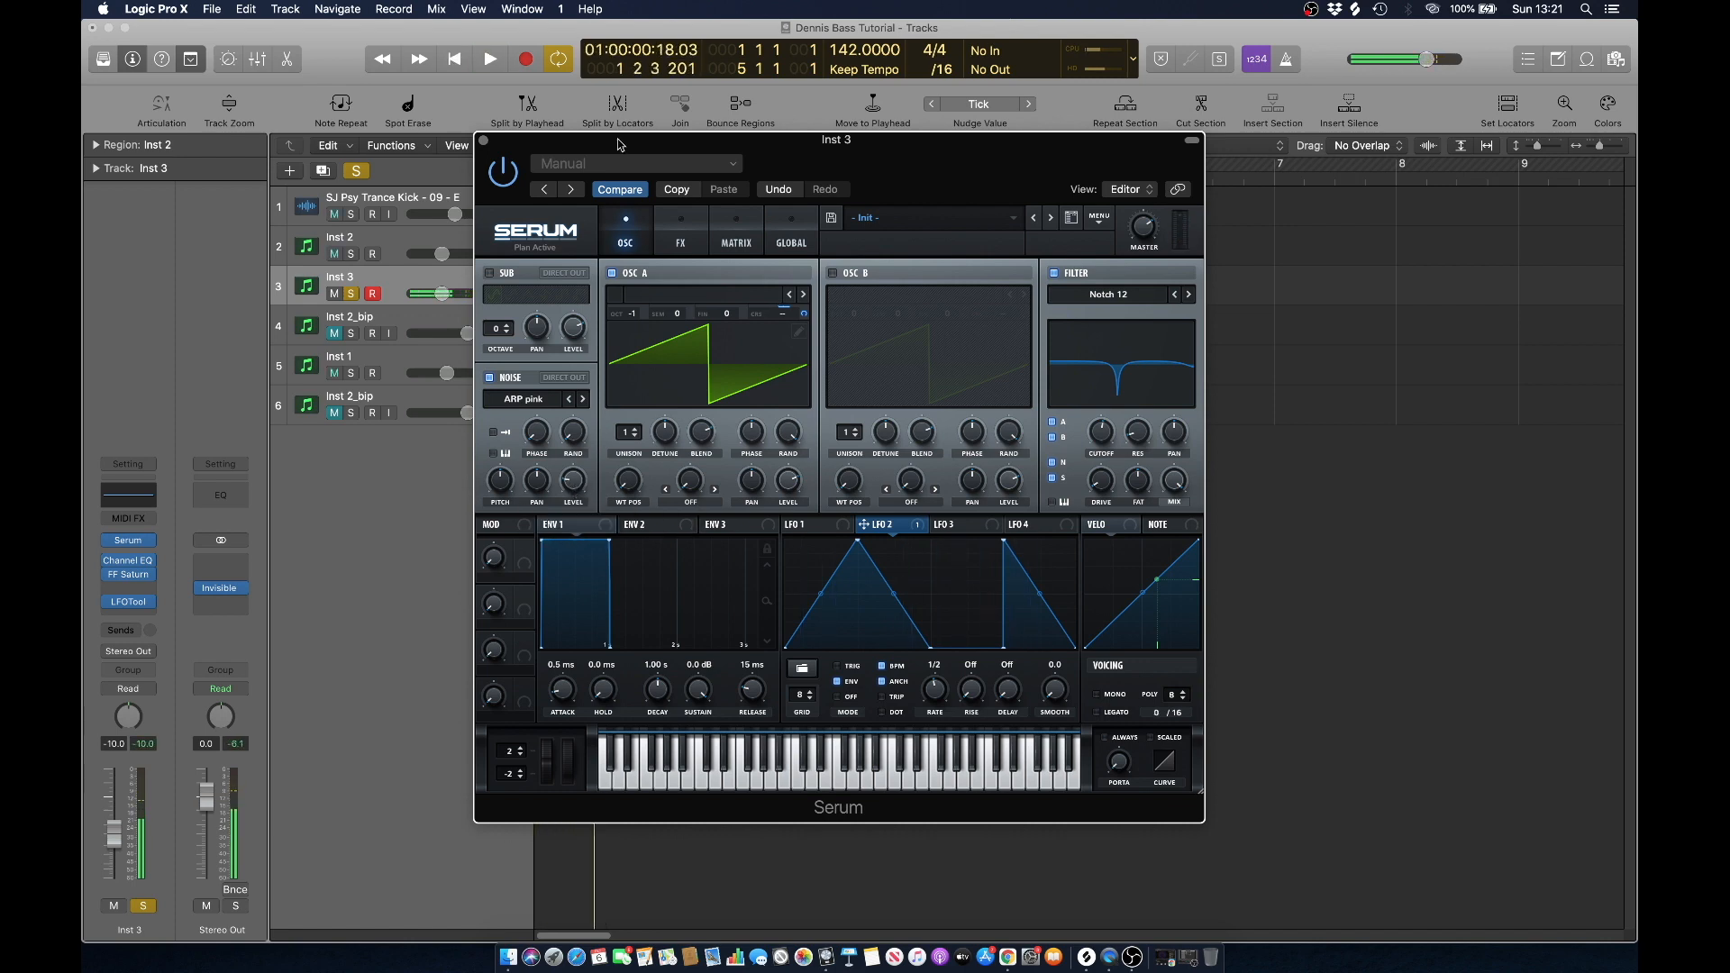
click(483, 140)
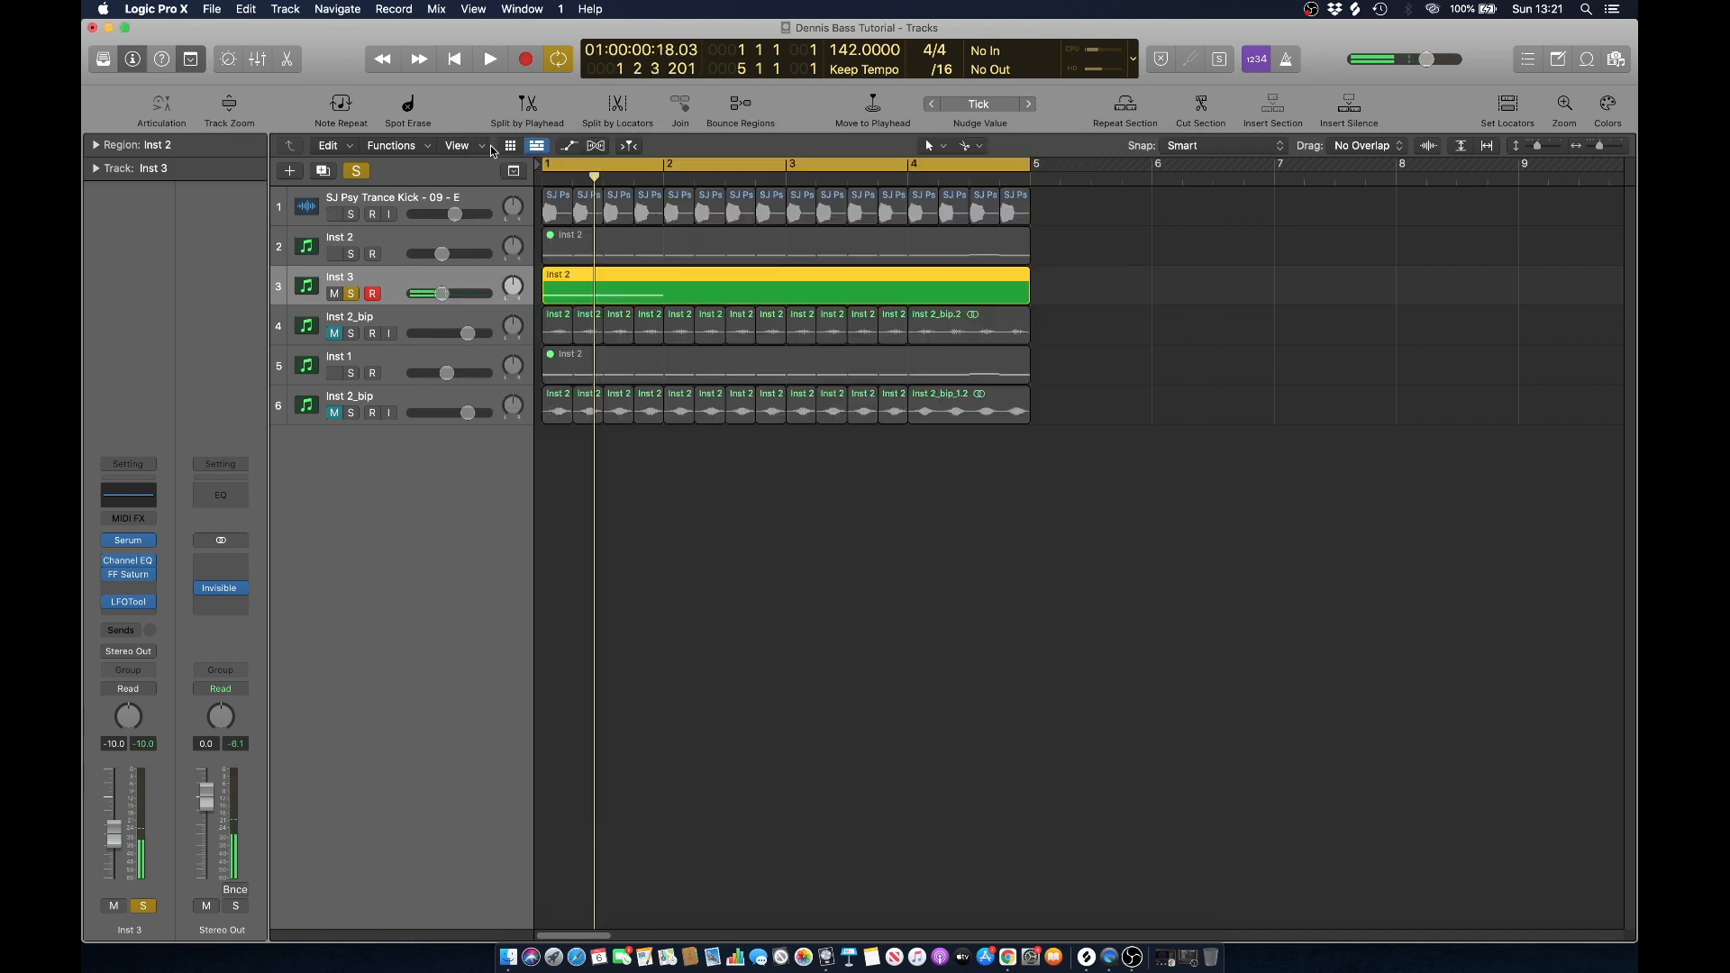
Preview the finished "Table Dennis [Victims Helpline] (Final)" WAV in Finder from around the two-minute mark, then return to Logic.
click(508, 958)
key(space)
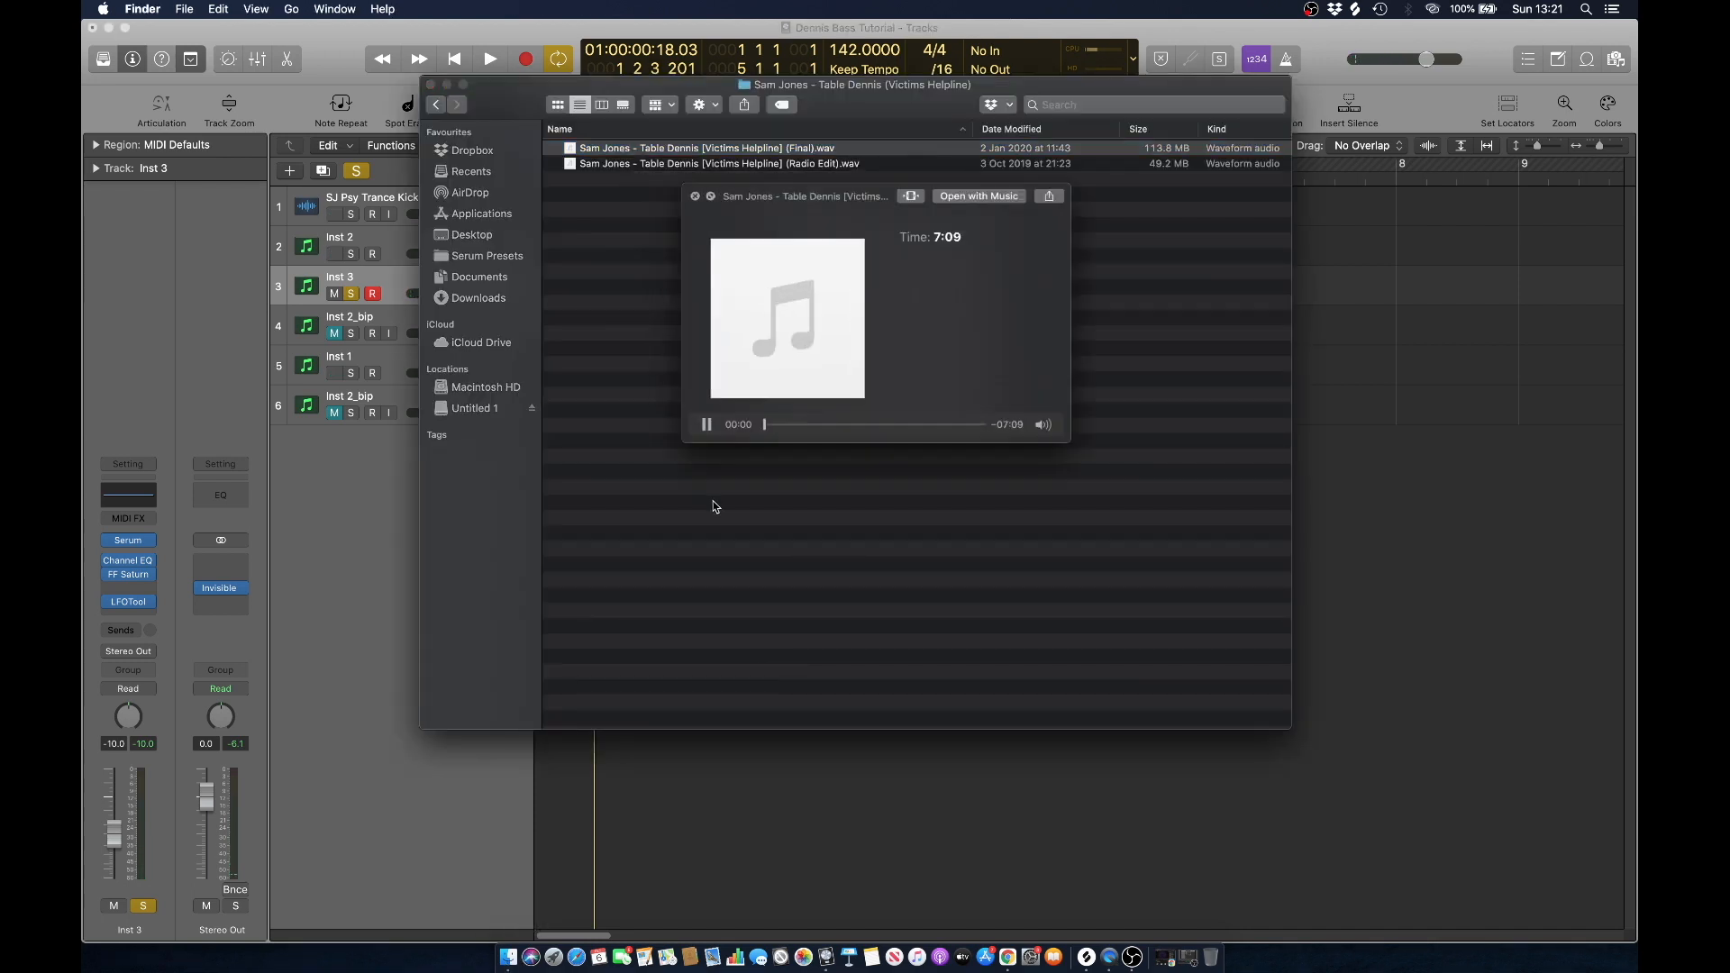
click(845, 439)
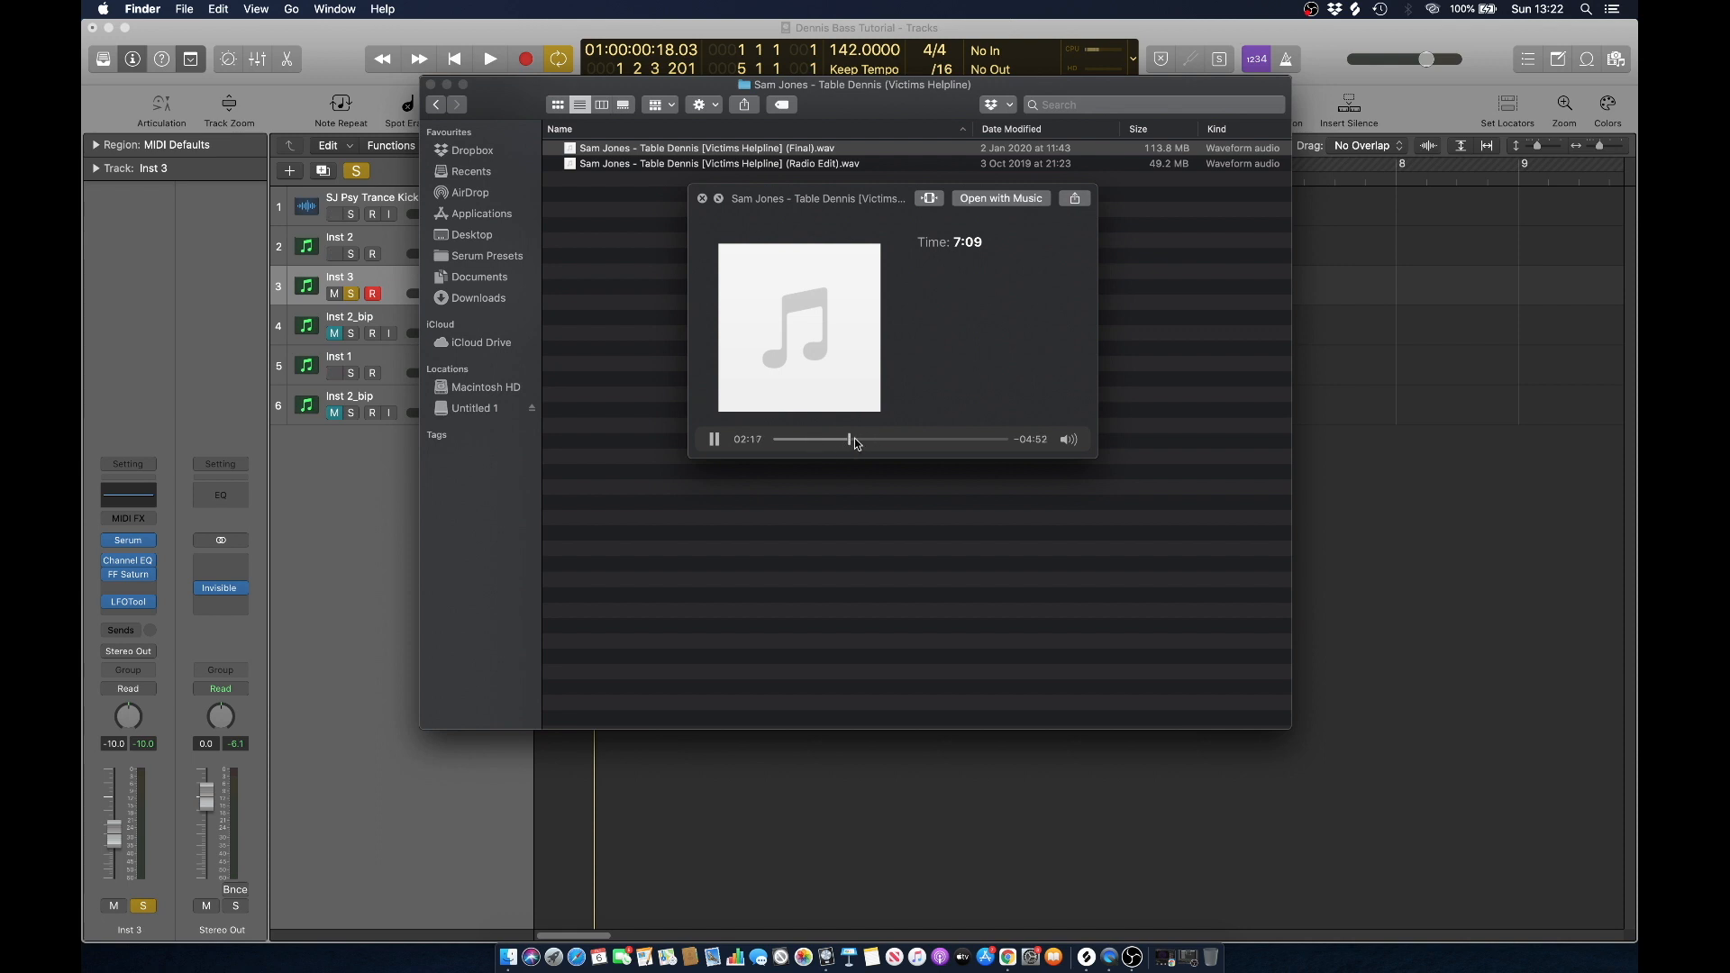
key(space)
click(1311, 415)
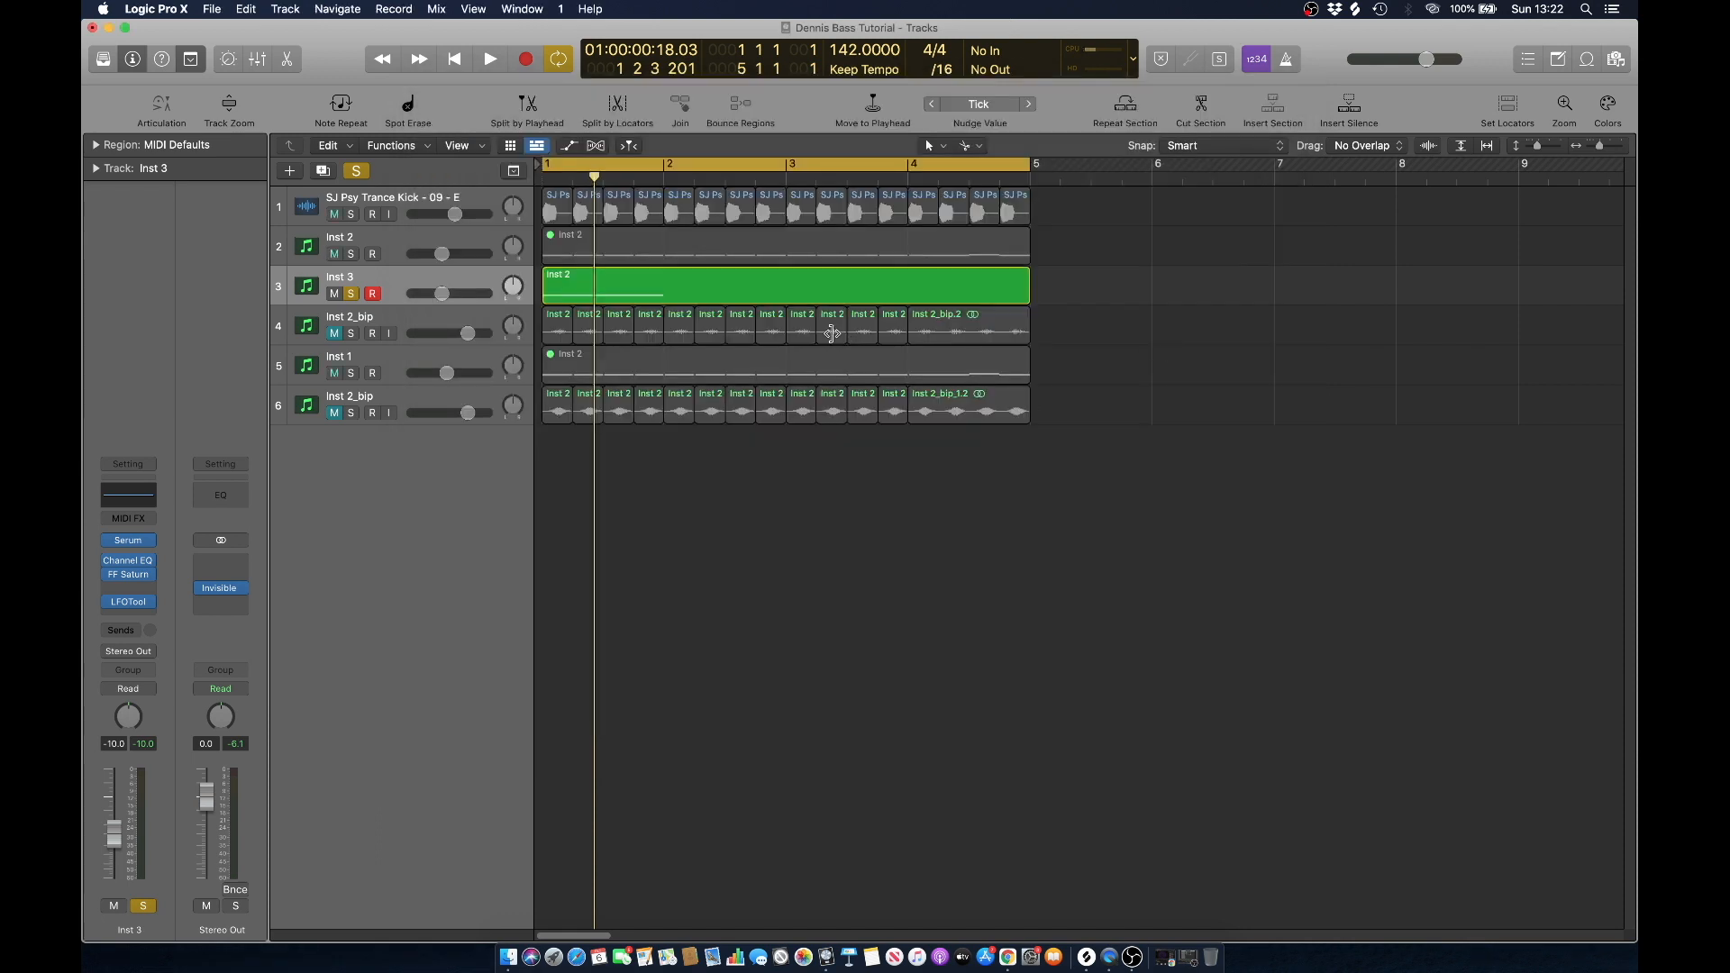
Audition the Inst 3 note with Serum open and LFOTool temporarily bypassed, then switch LFOTool back on.
key(space)
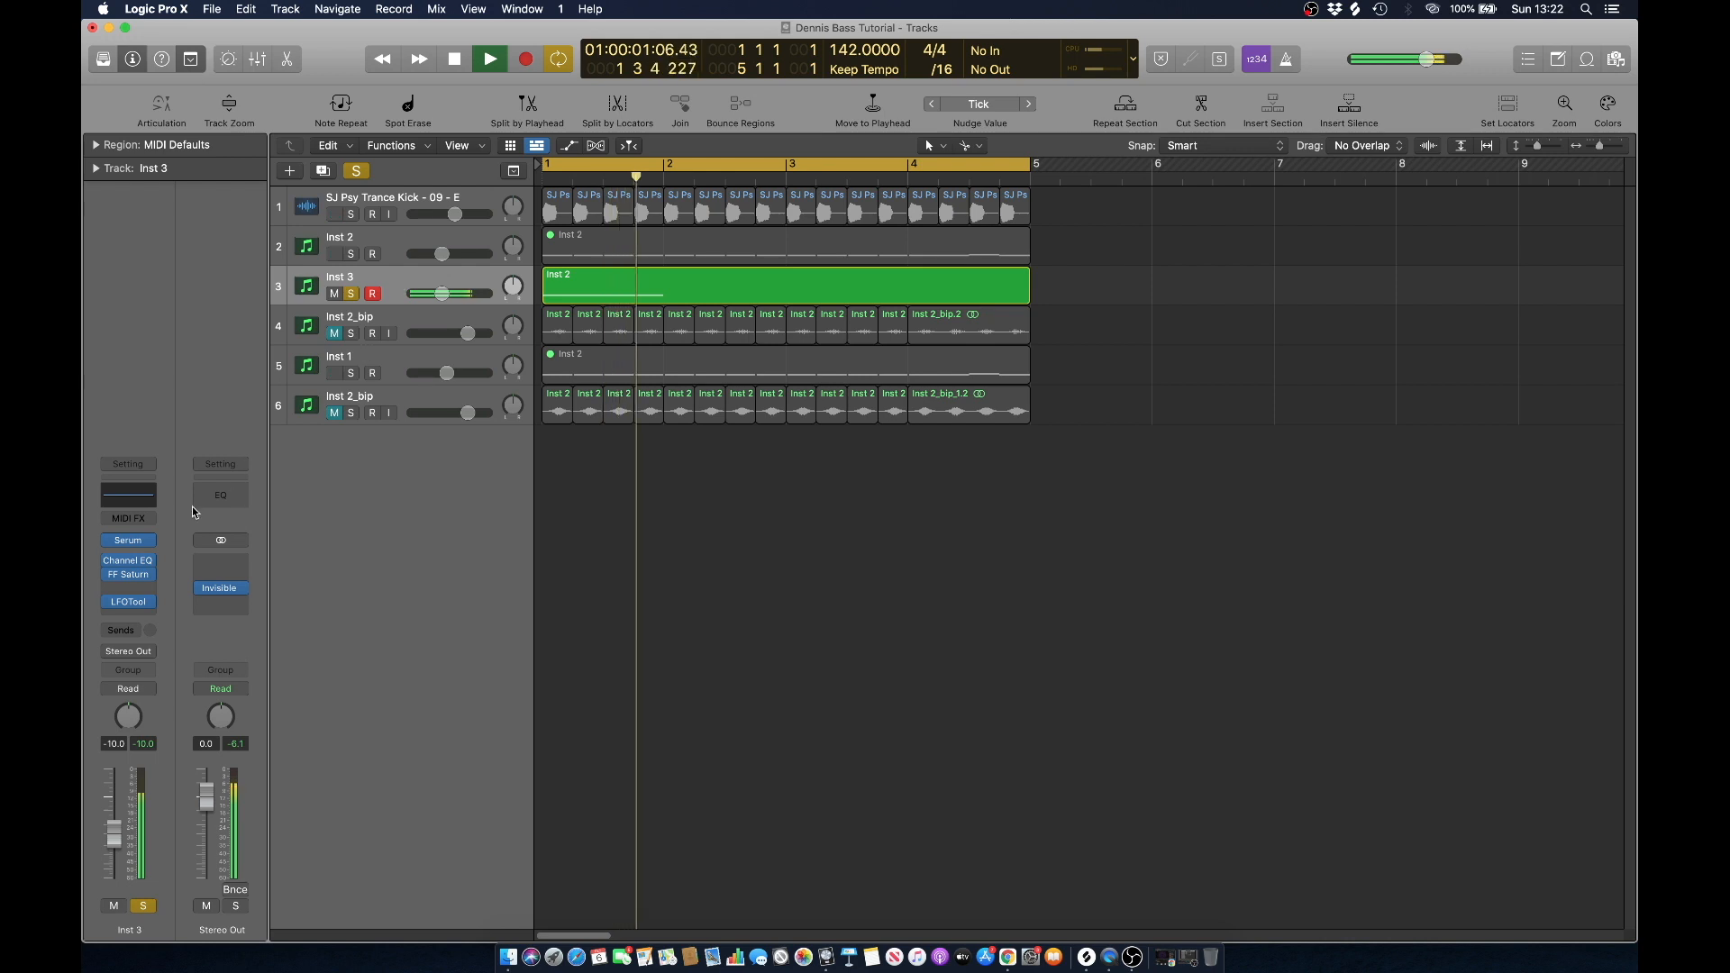
click(134, 547)
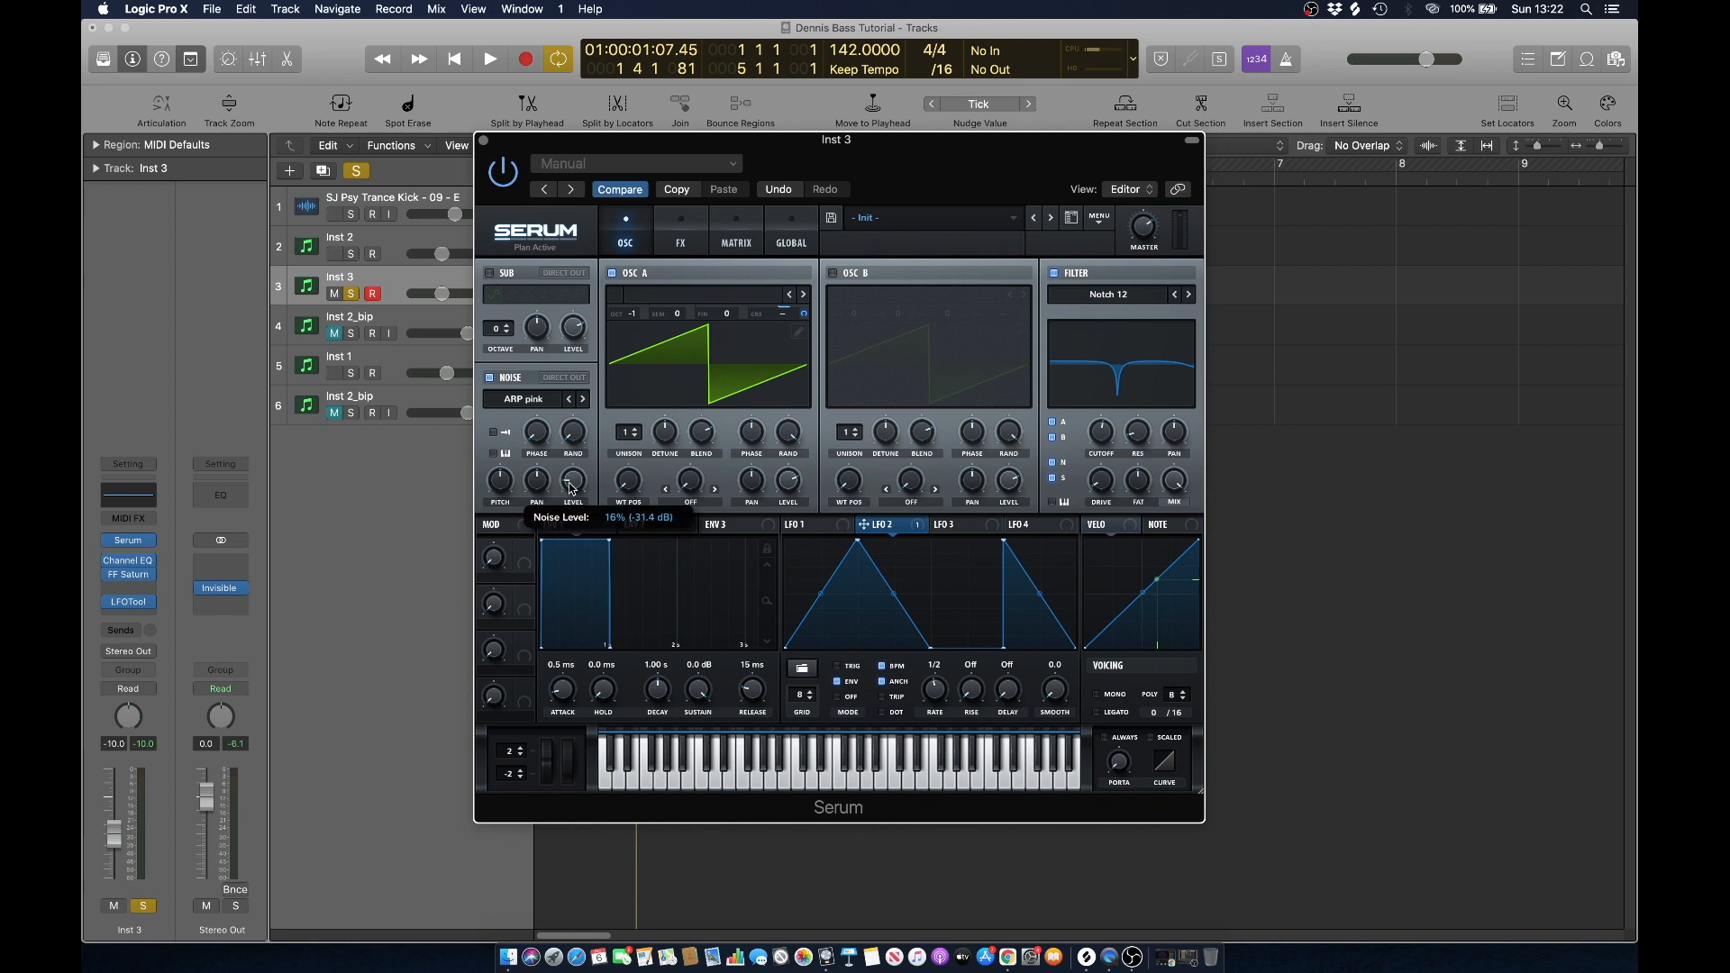
click(107, 602)
key(space)
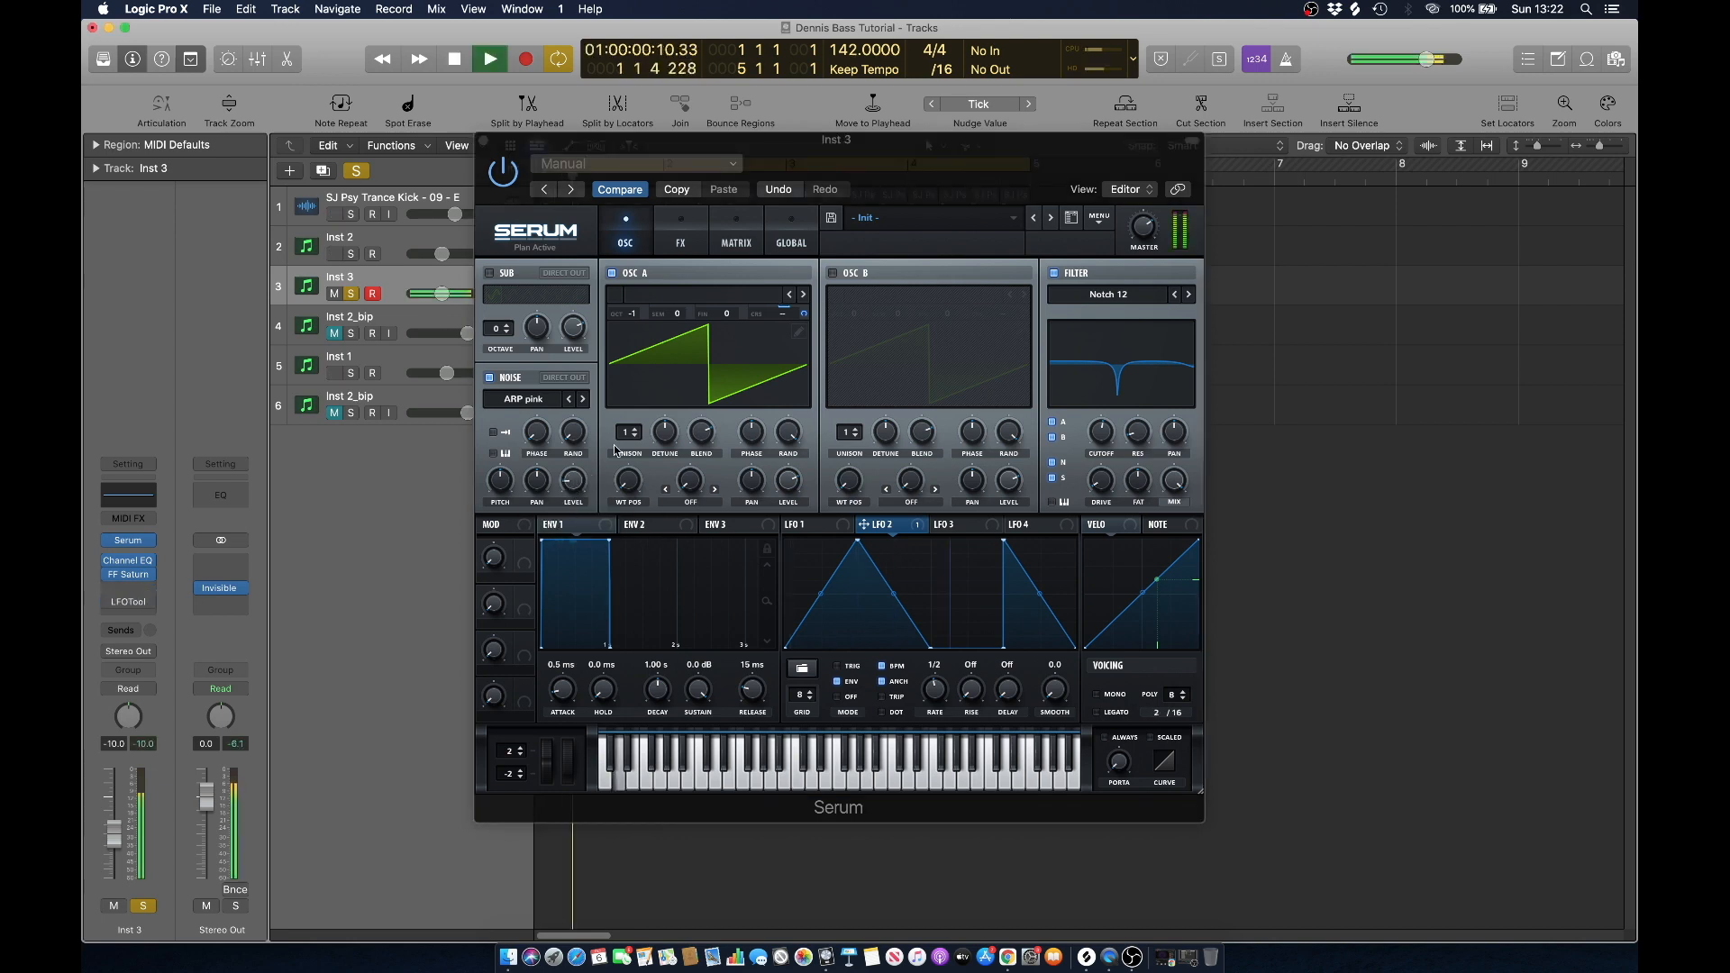
key(space)
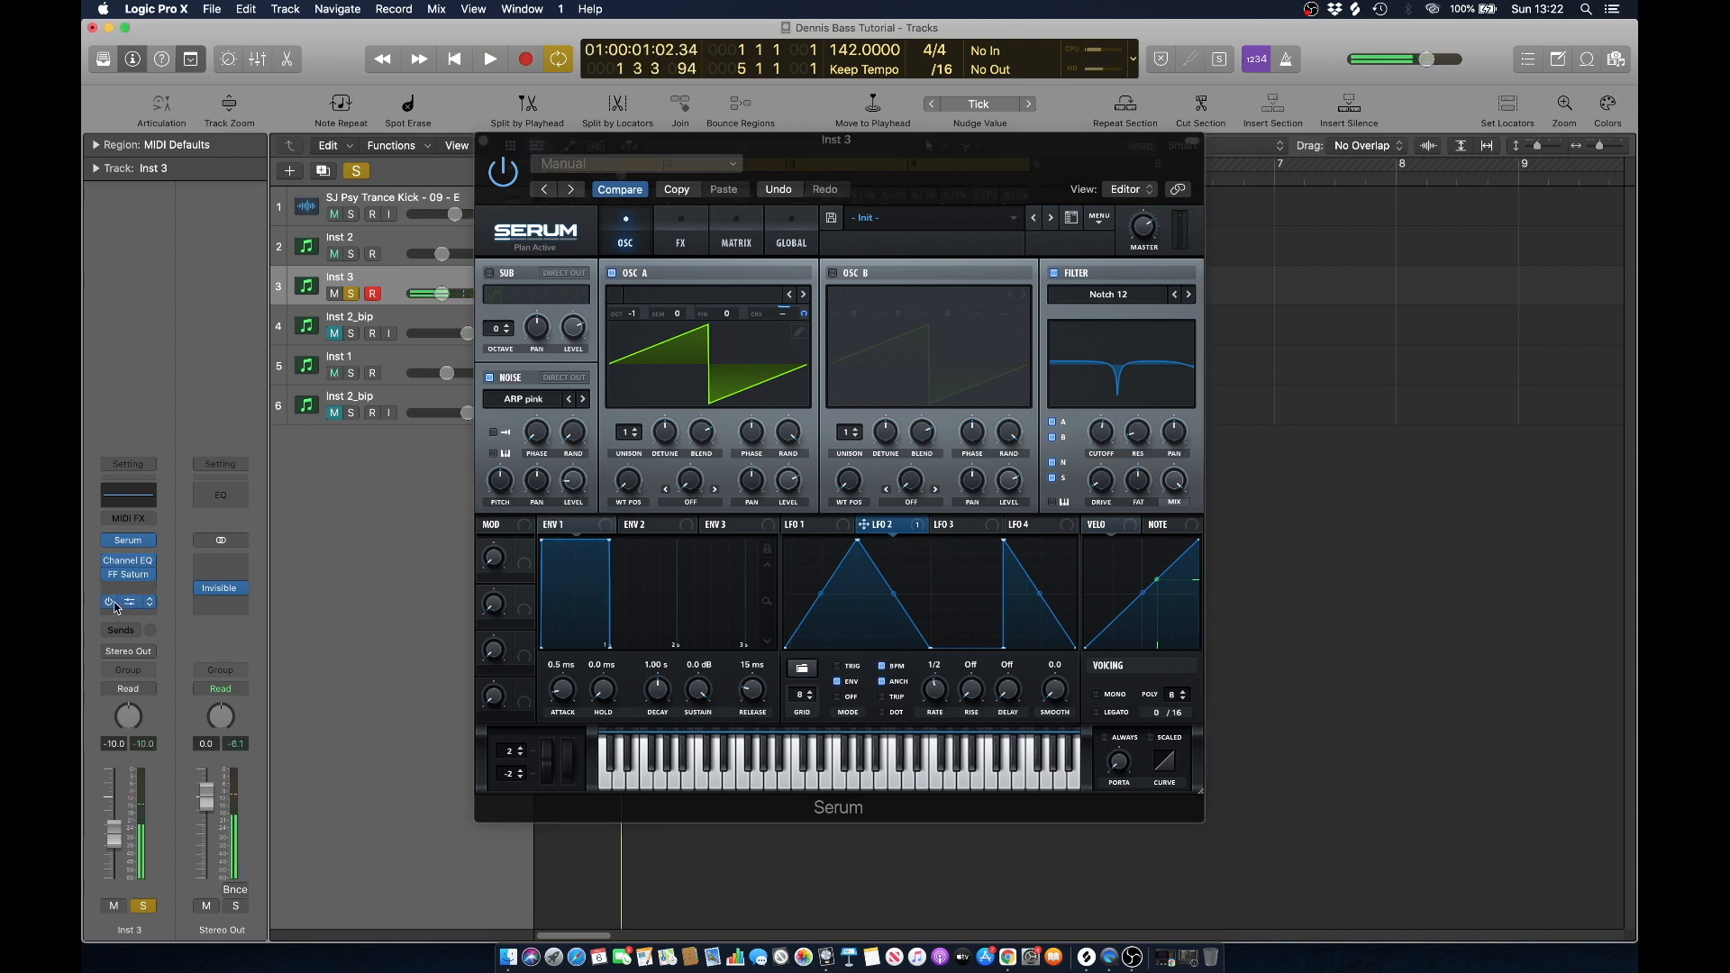
Adjust Serum's noise level on Inst 3 while replaying the long note.
key(space)
key(space)
key(space)
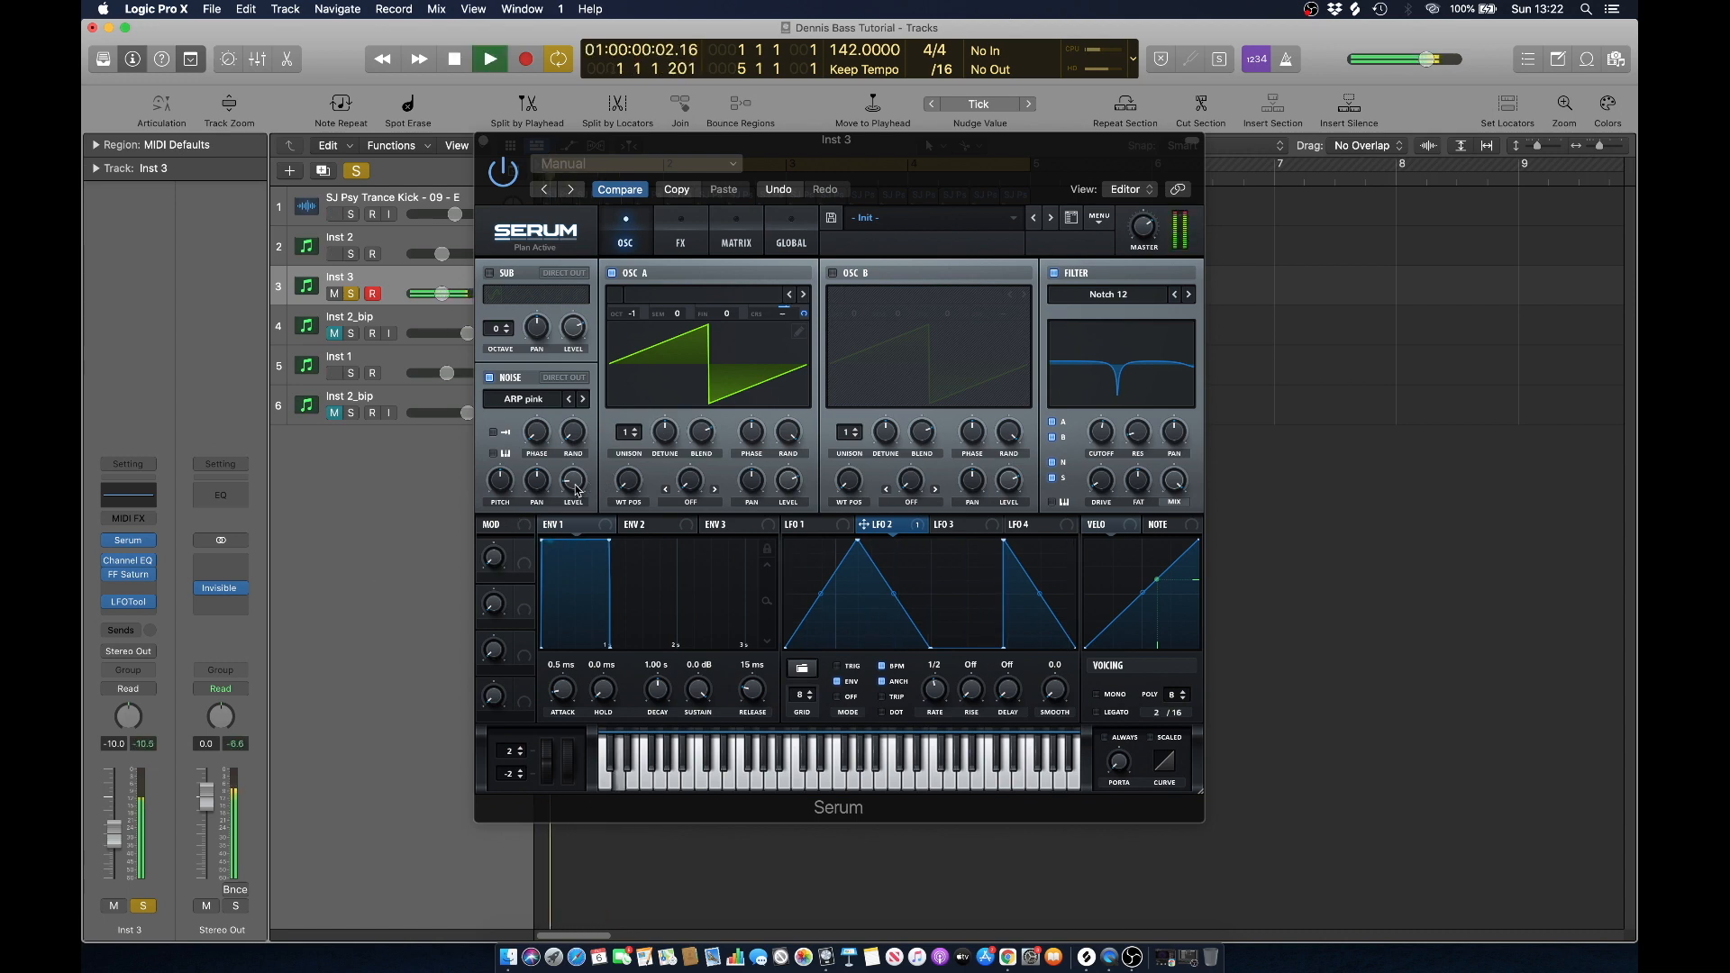
key(space)
click(576, 489)
key(space)
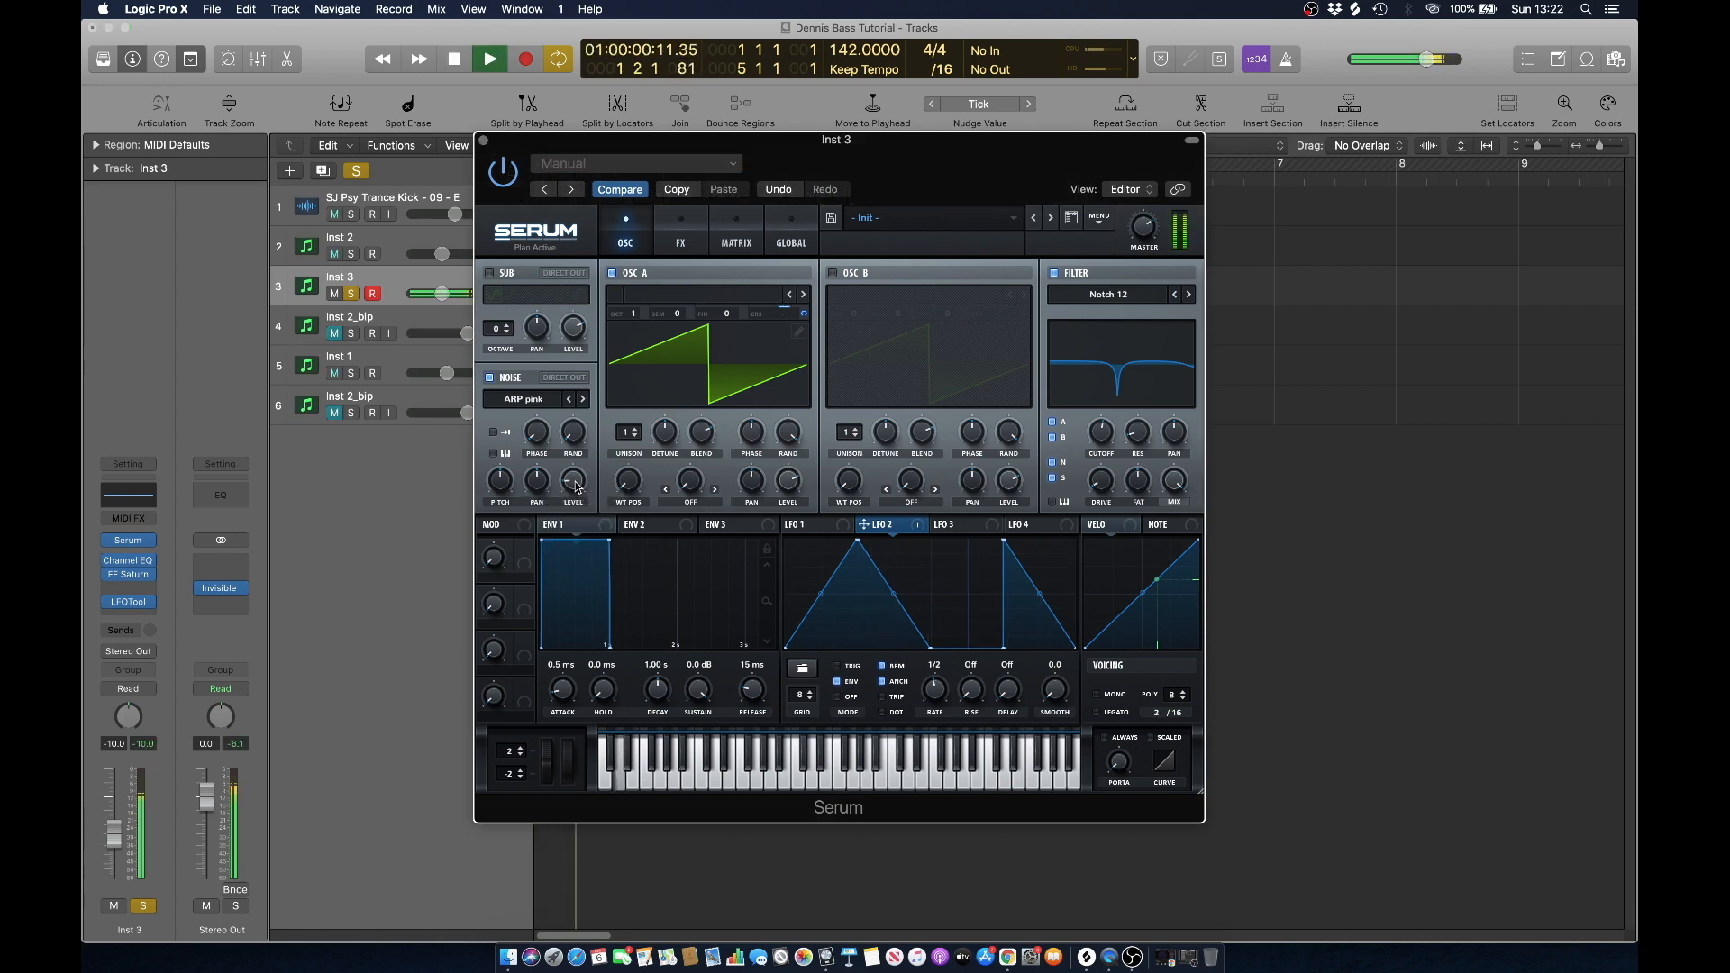
Raise the starting point of the LFOTool volume curve on Inst 3, audition the note, and close LFOTool.
key(space)
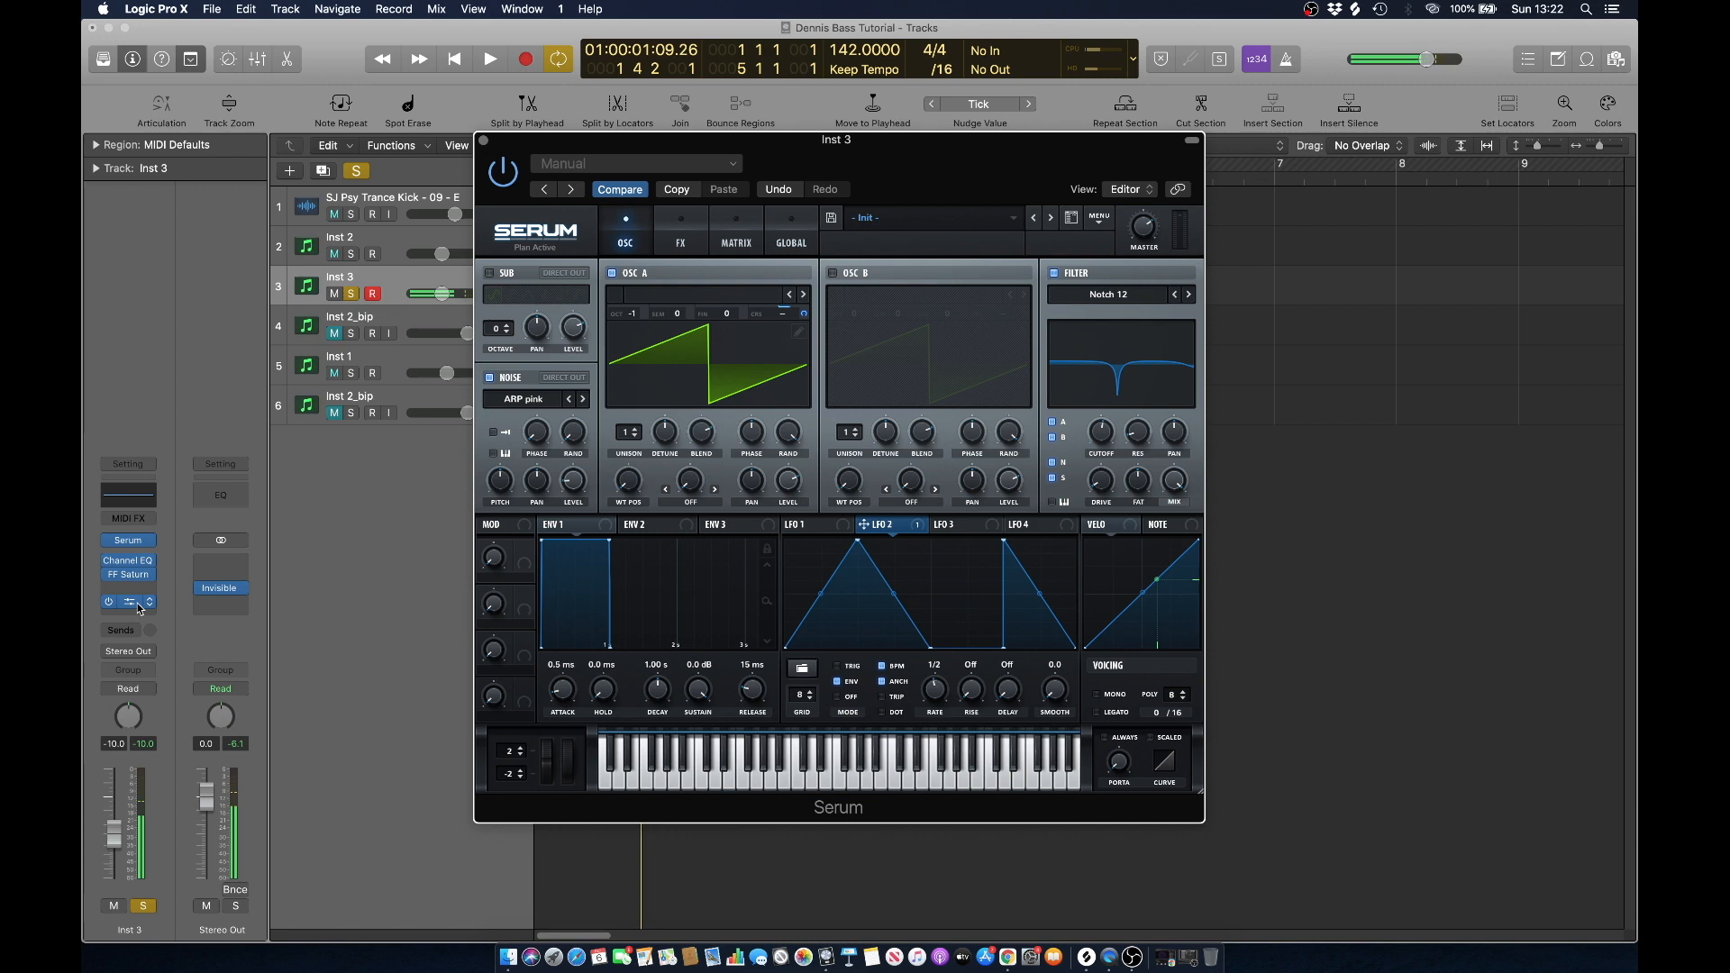
click(138, 606)
drag(688, 512, 694, 456)
key(space)
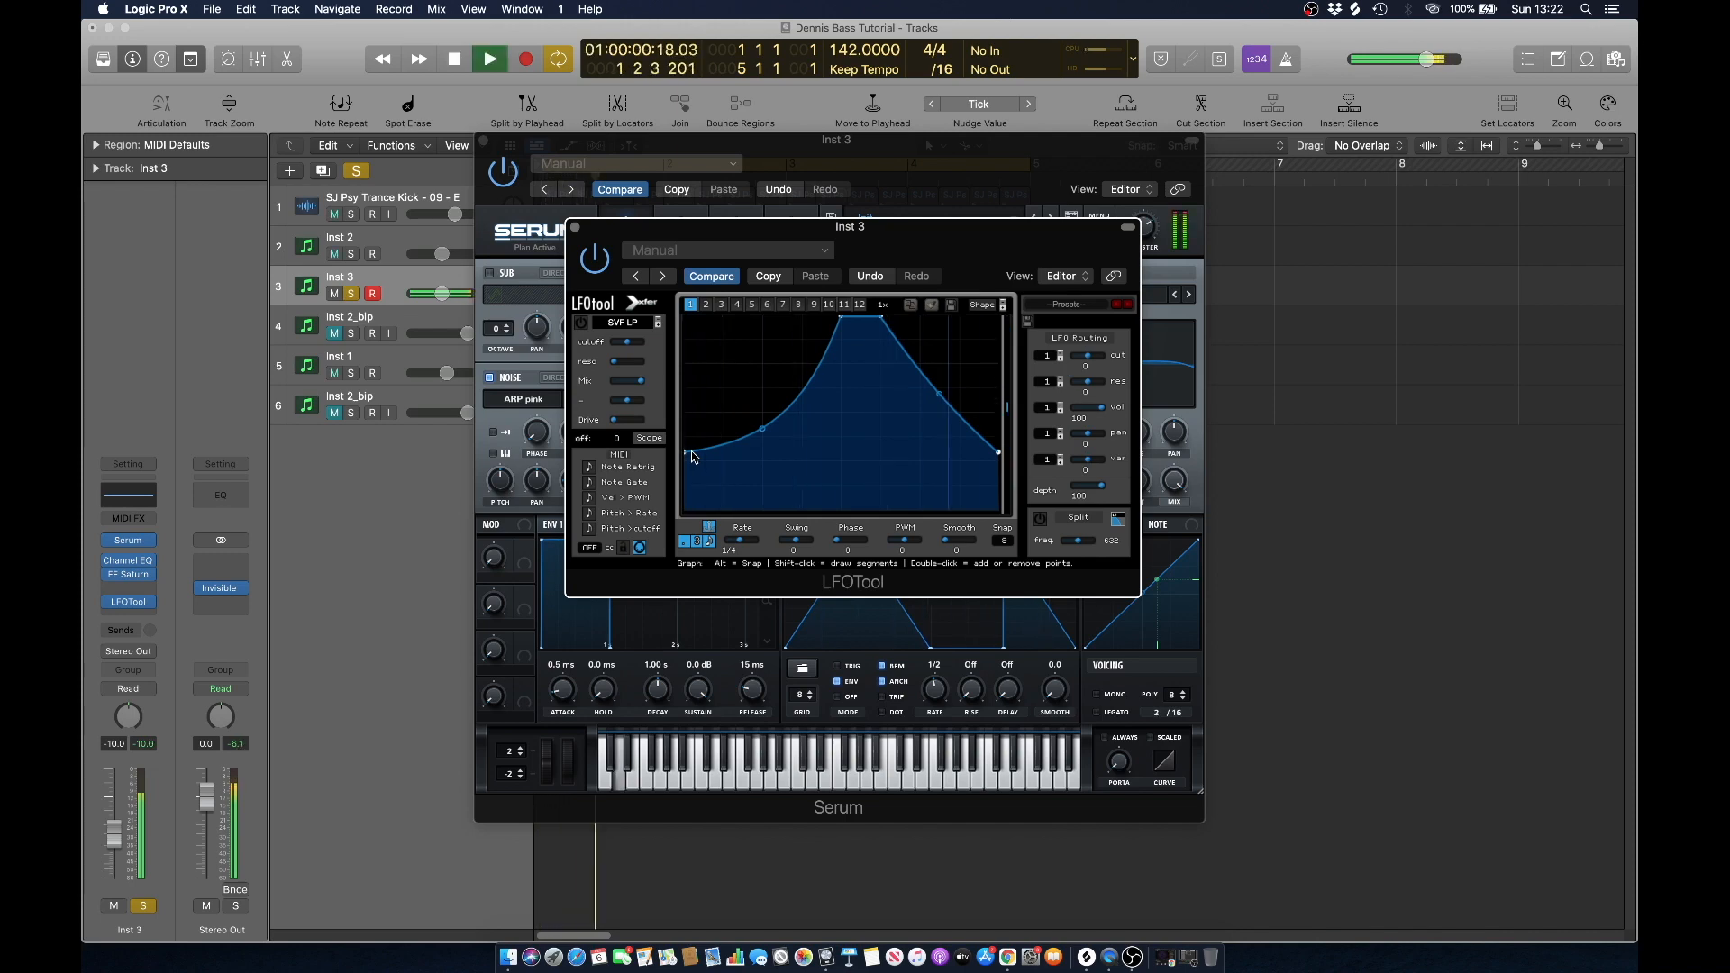
key(space)
click(575, 228)
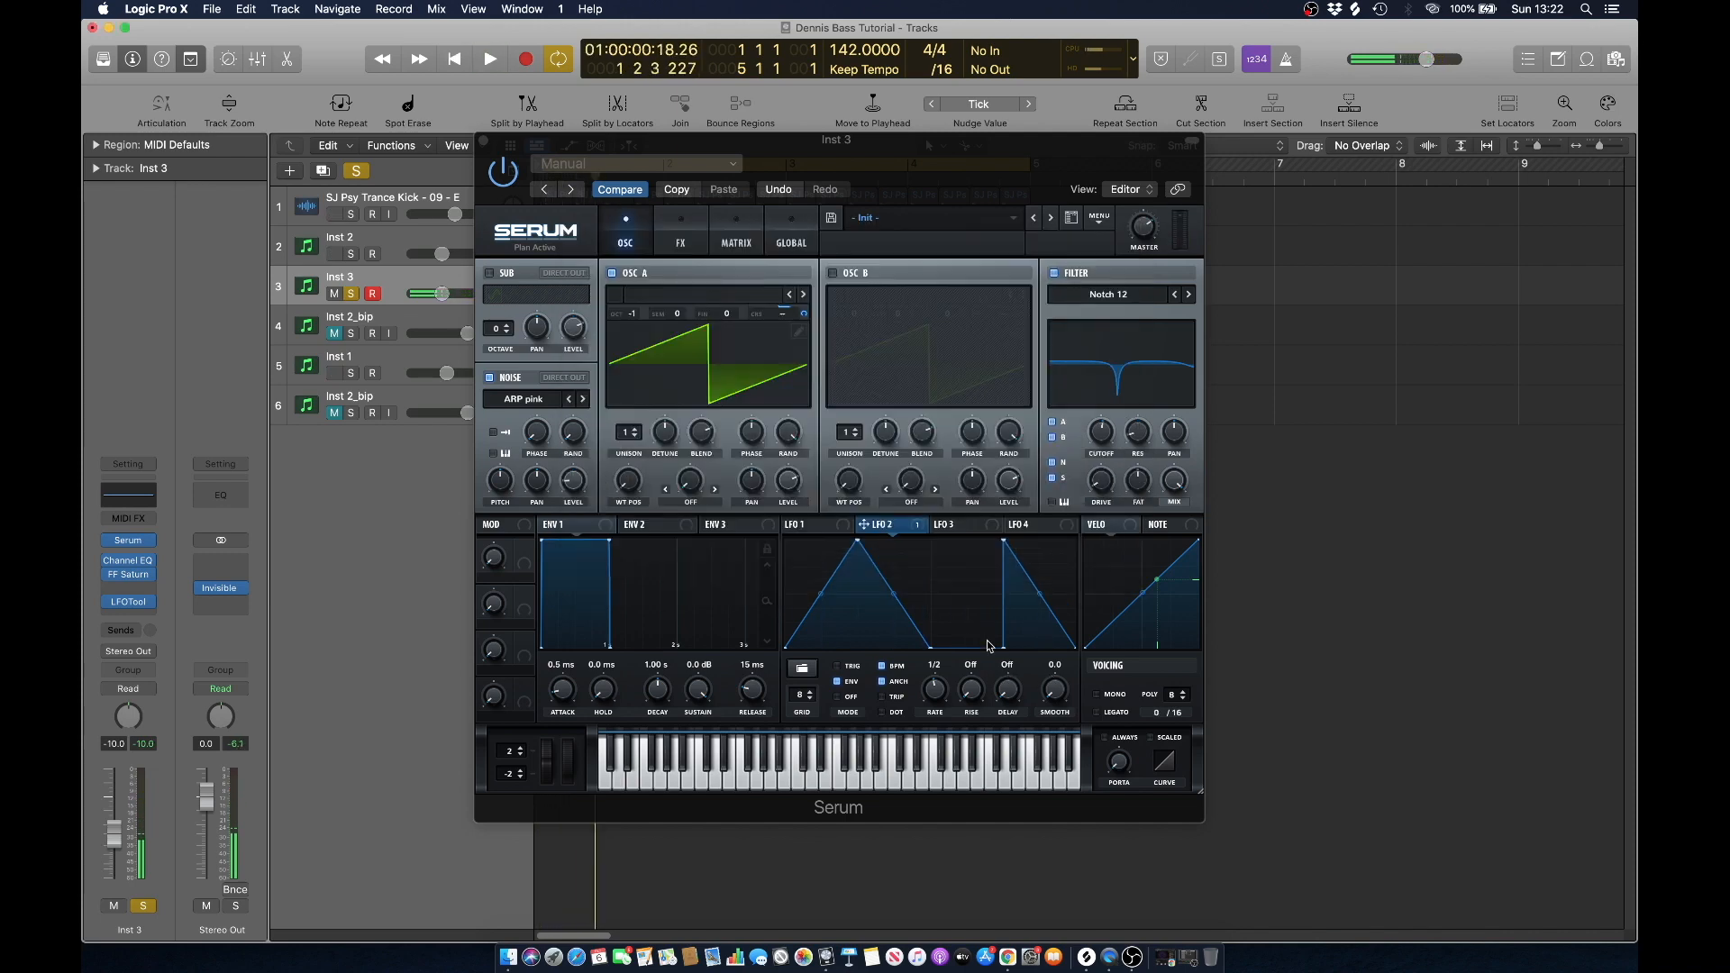
Shift the base point before the second LFO 2 peak slightly earlier in Serum, replay the long note, and close Serum.
drag(1003, 648, 992, 651)
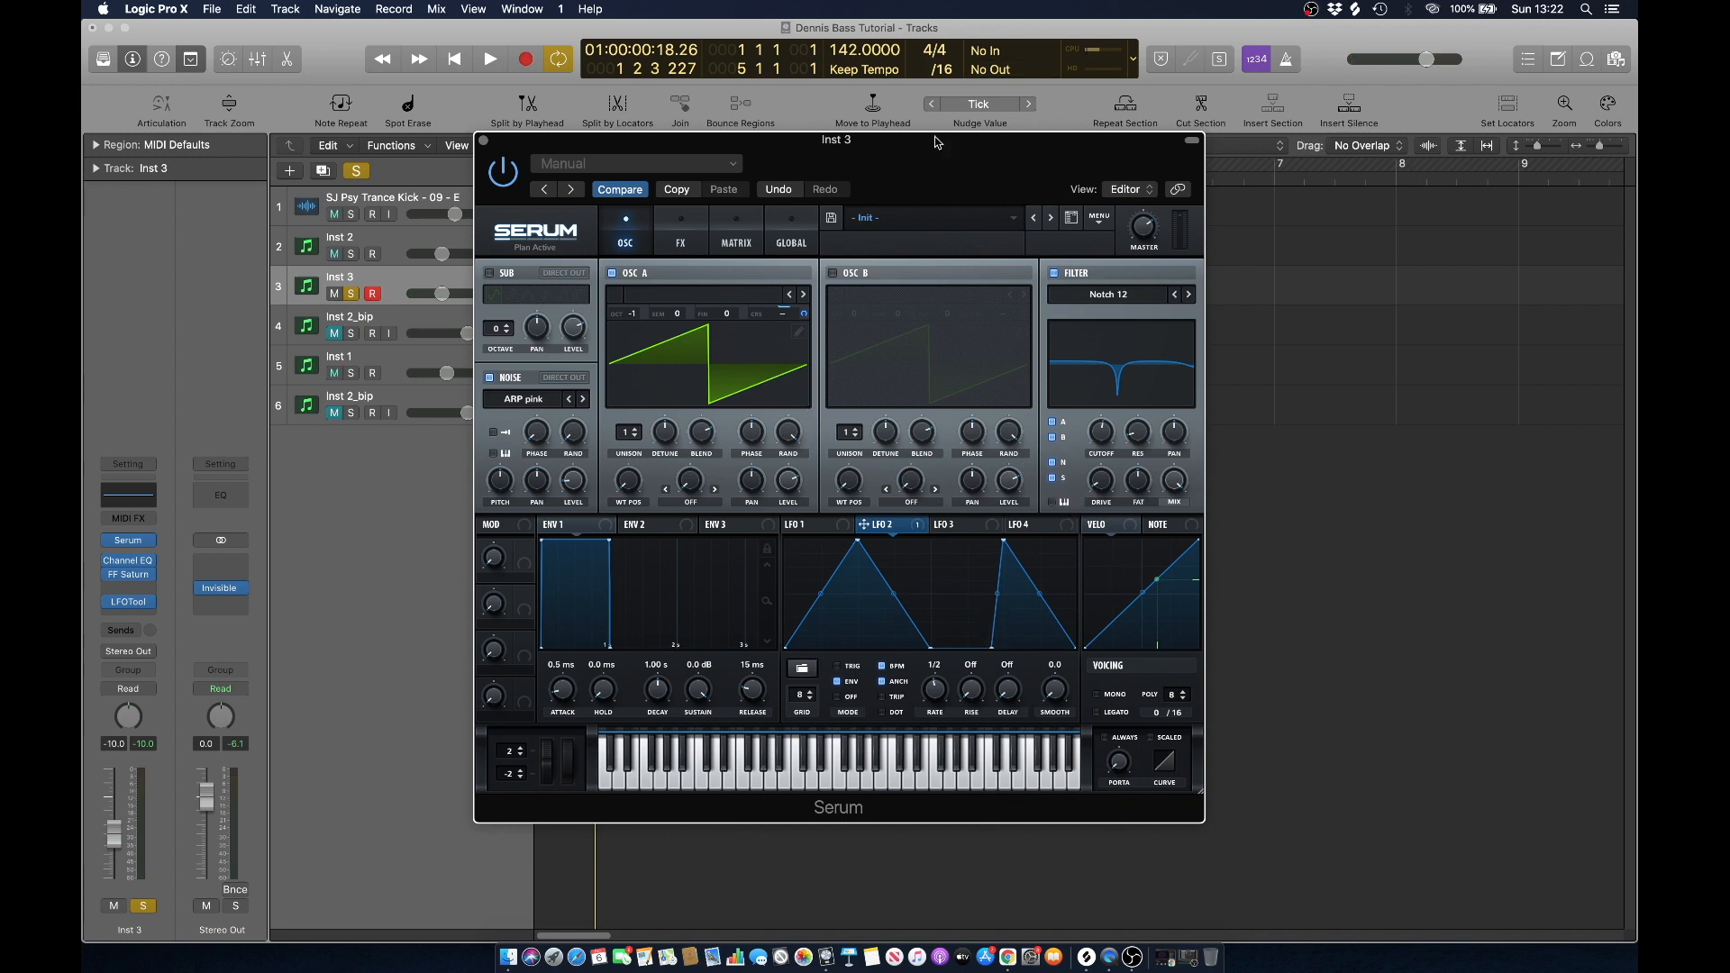
key(space)
key(space)
drag(561, 152, 650, 148)
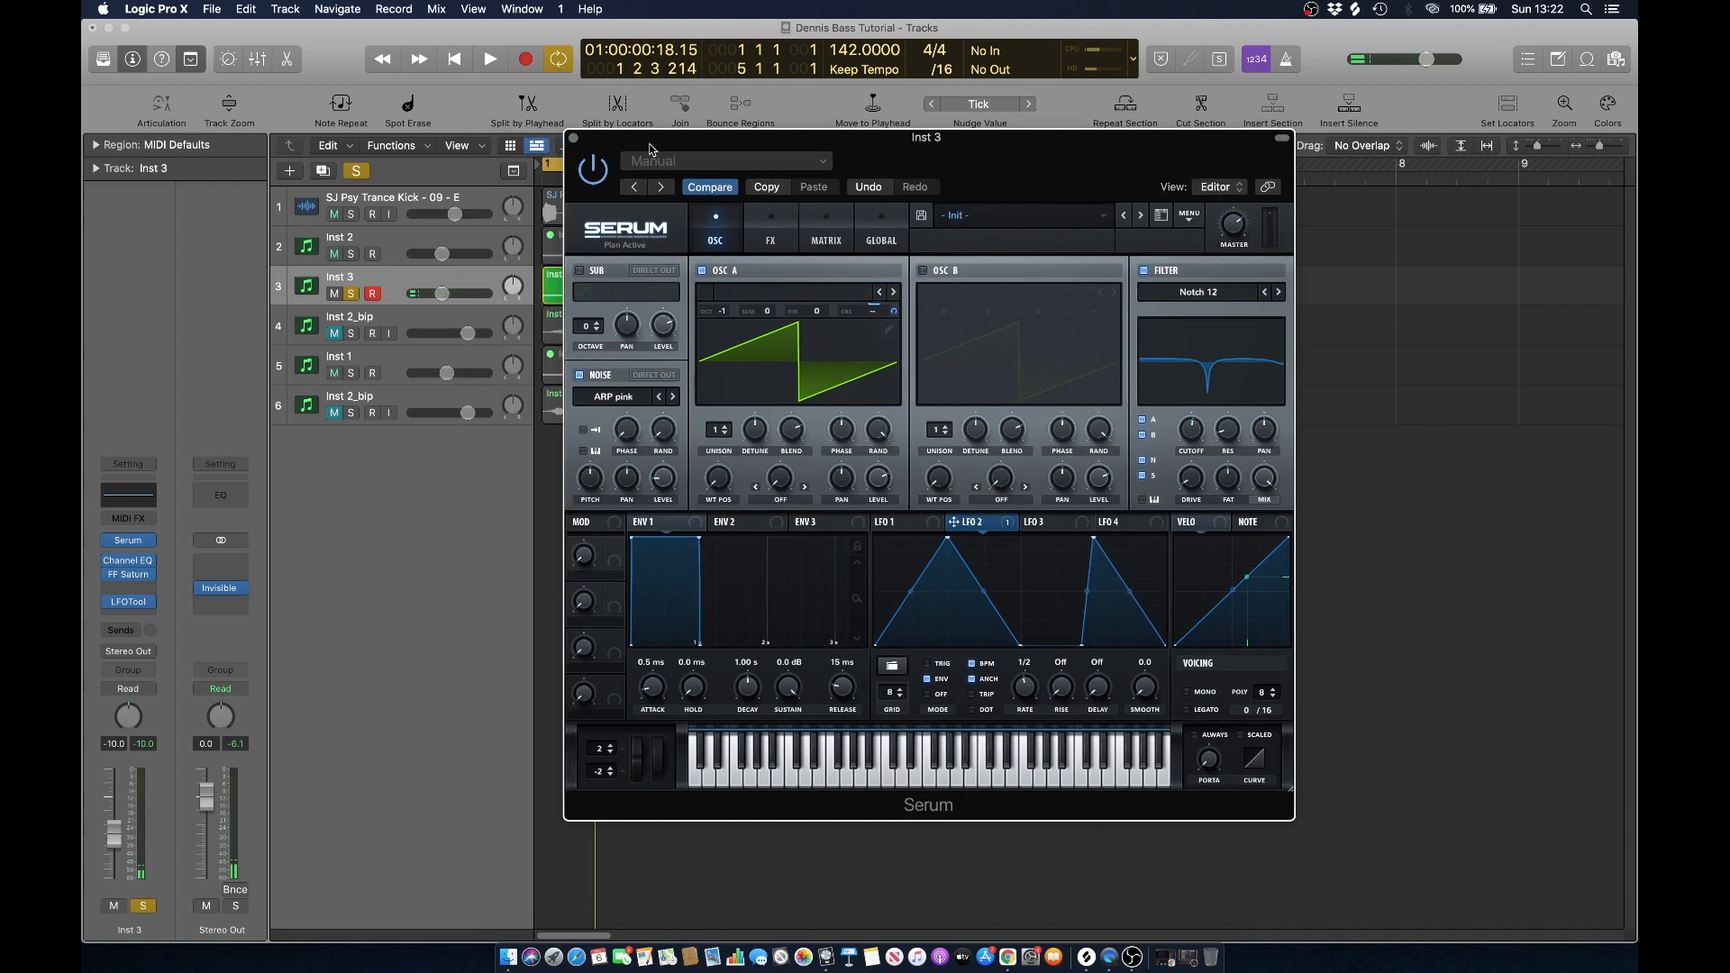
key(space)
key(space)
key(space)
key(space)
click(574, 137)
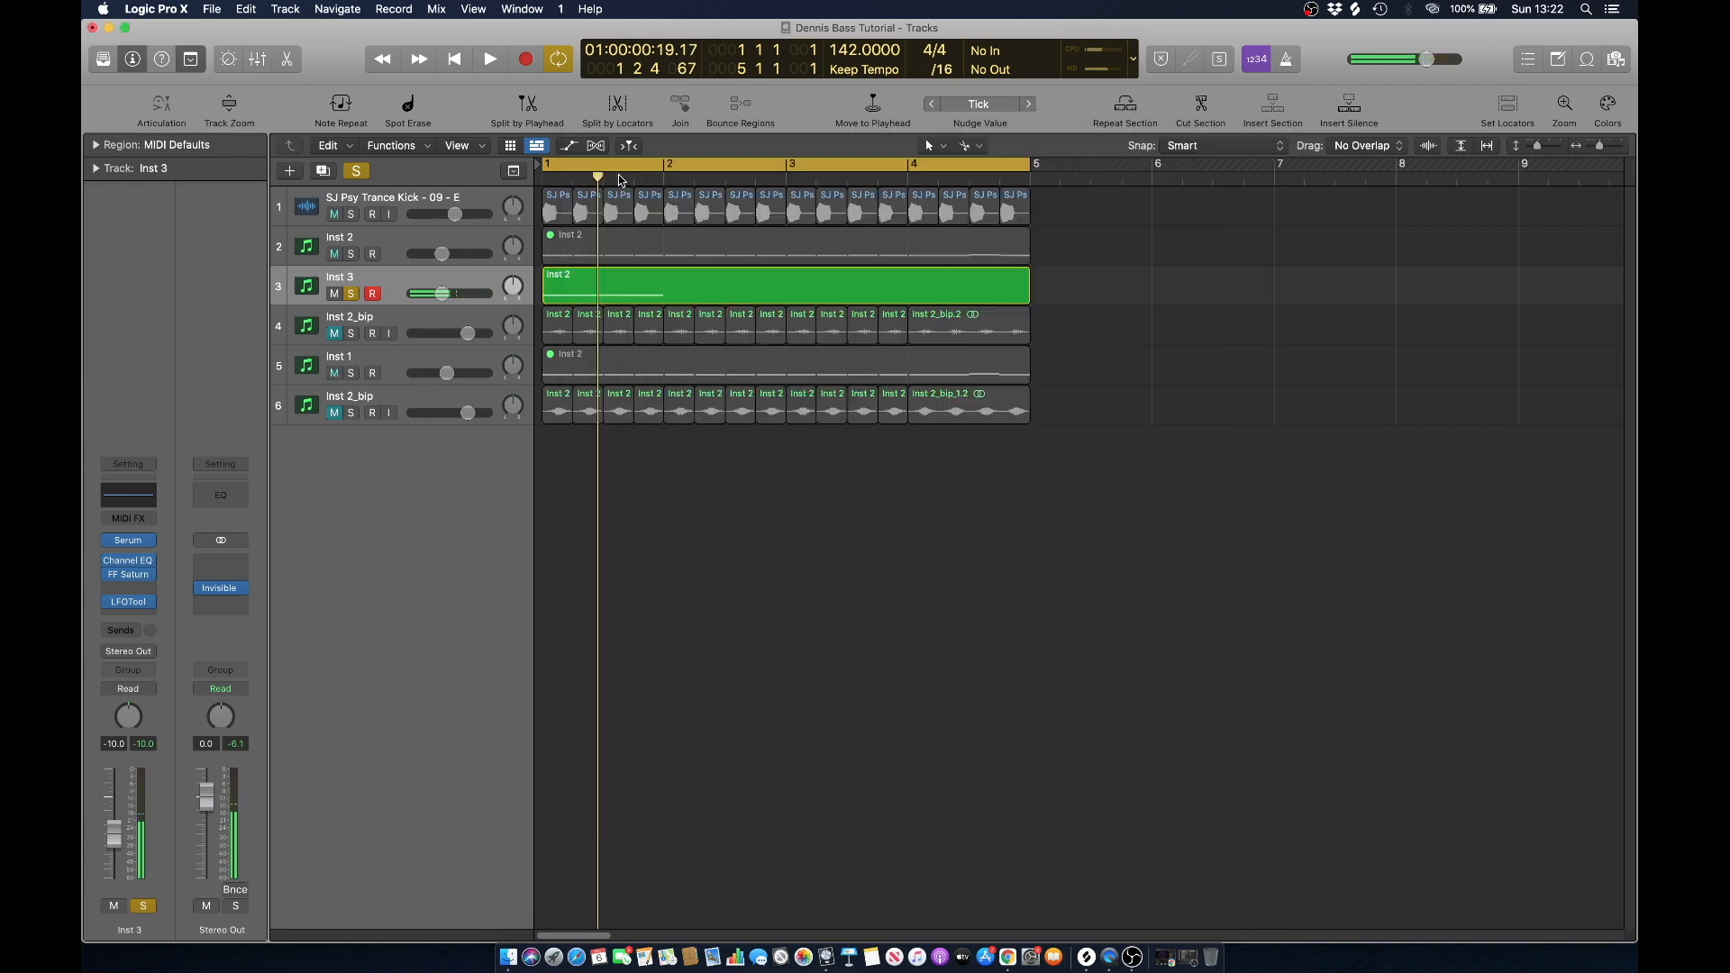
Unsolo and mute Inst 3, unmute both Inst 2_bip tracks, and play the bass layers together with the kick.
click(351, 294)
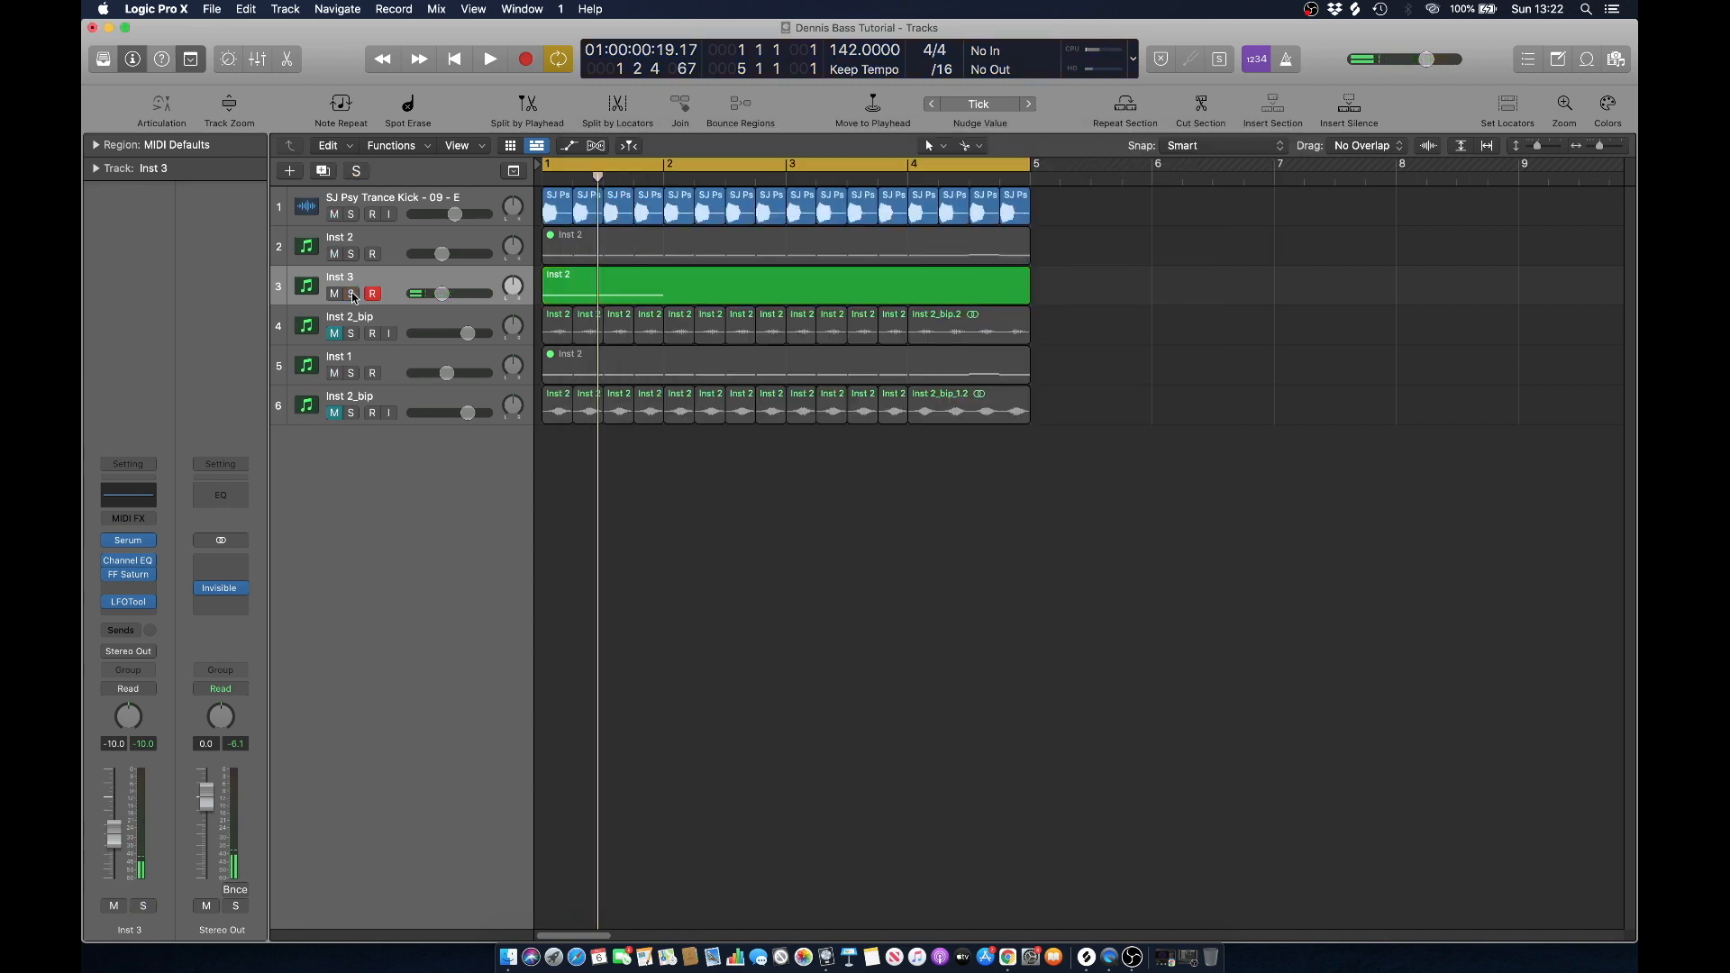
click(336, 294)
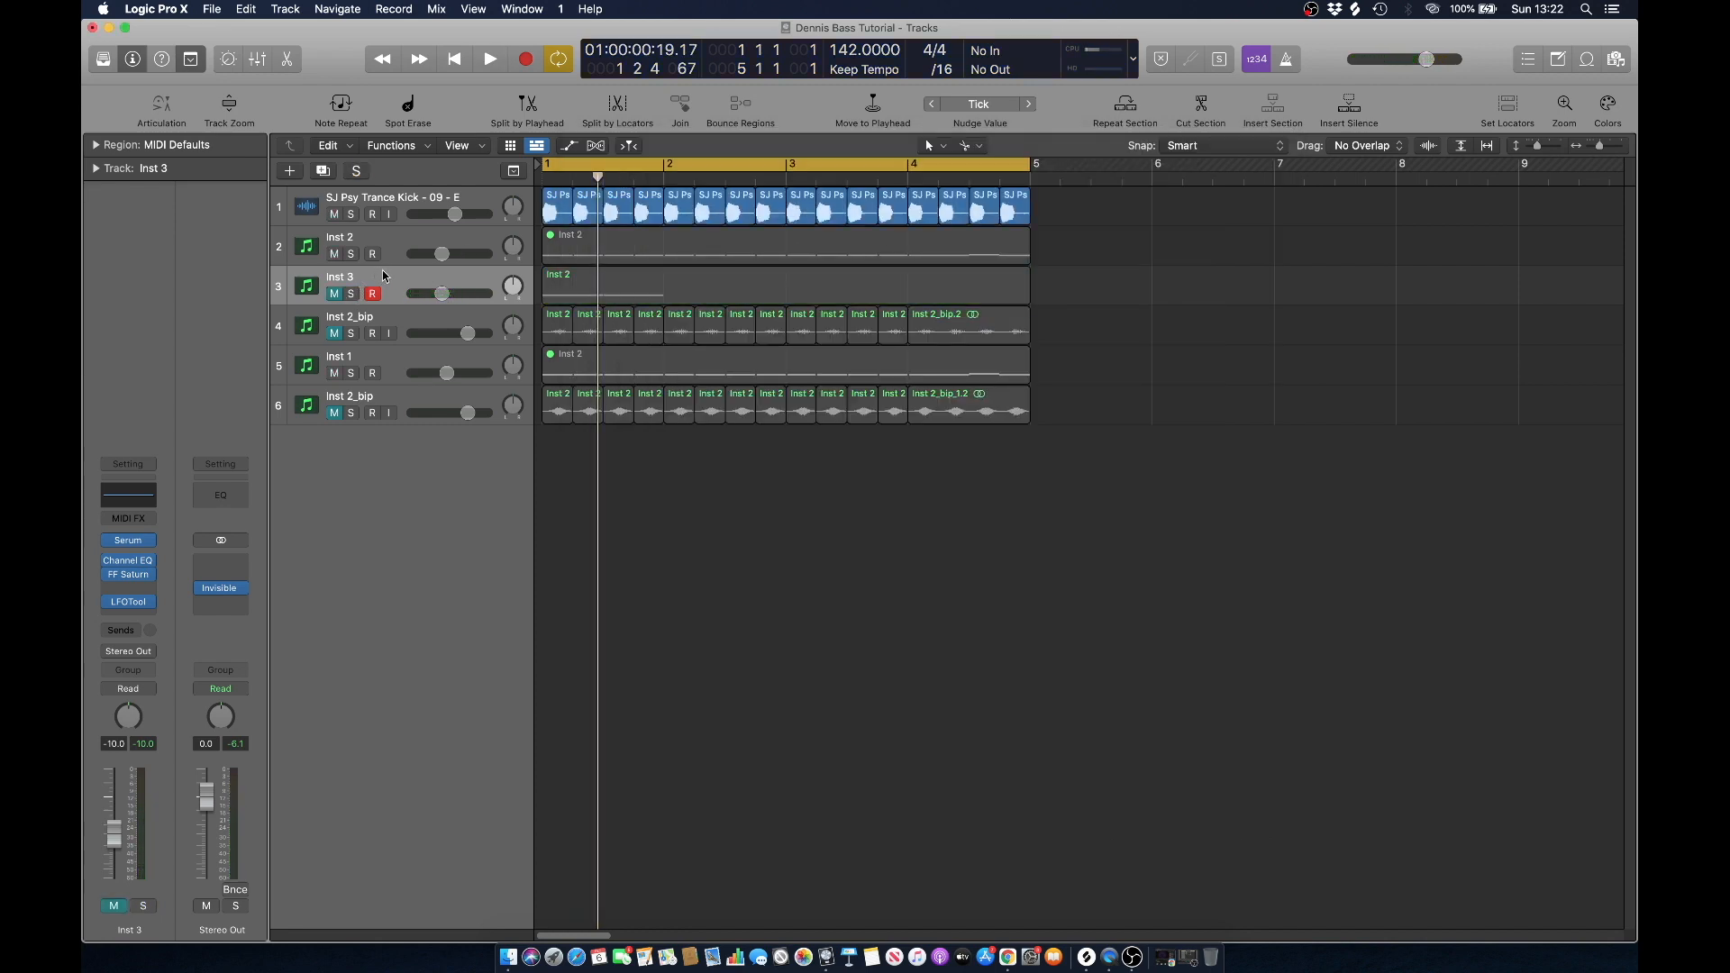
click(335, 333)
click(334, 412)
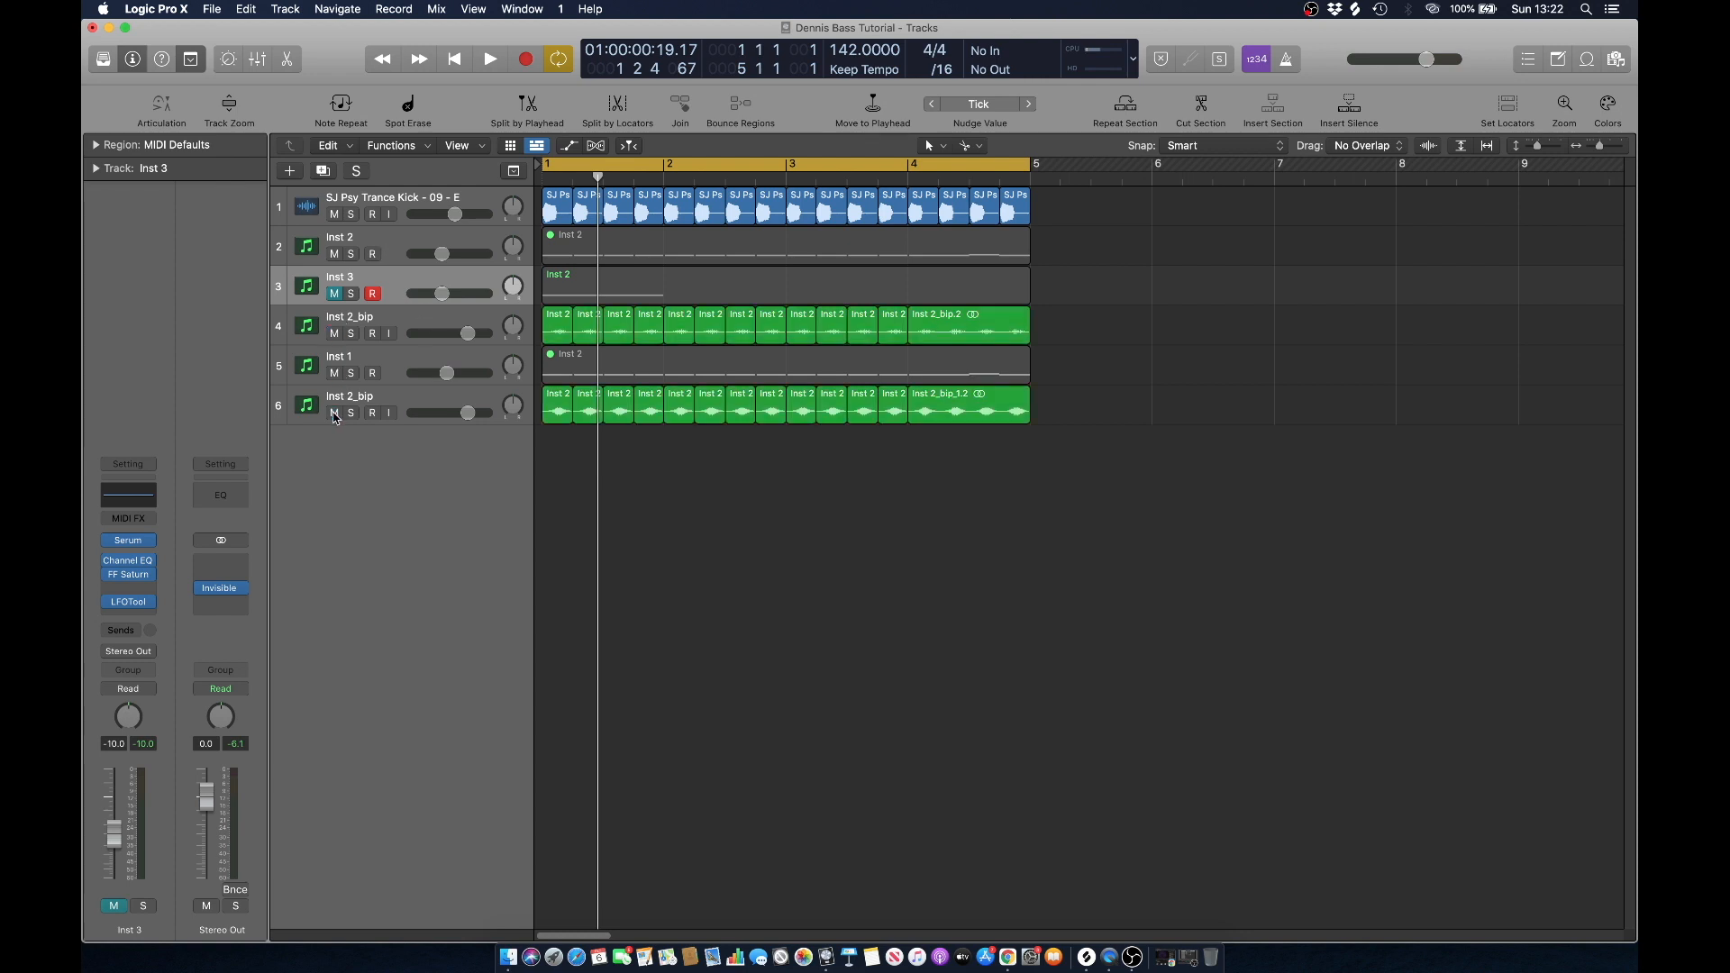
key(space)
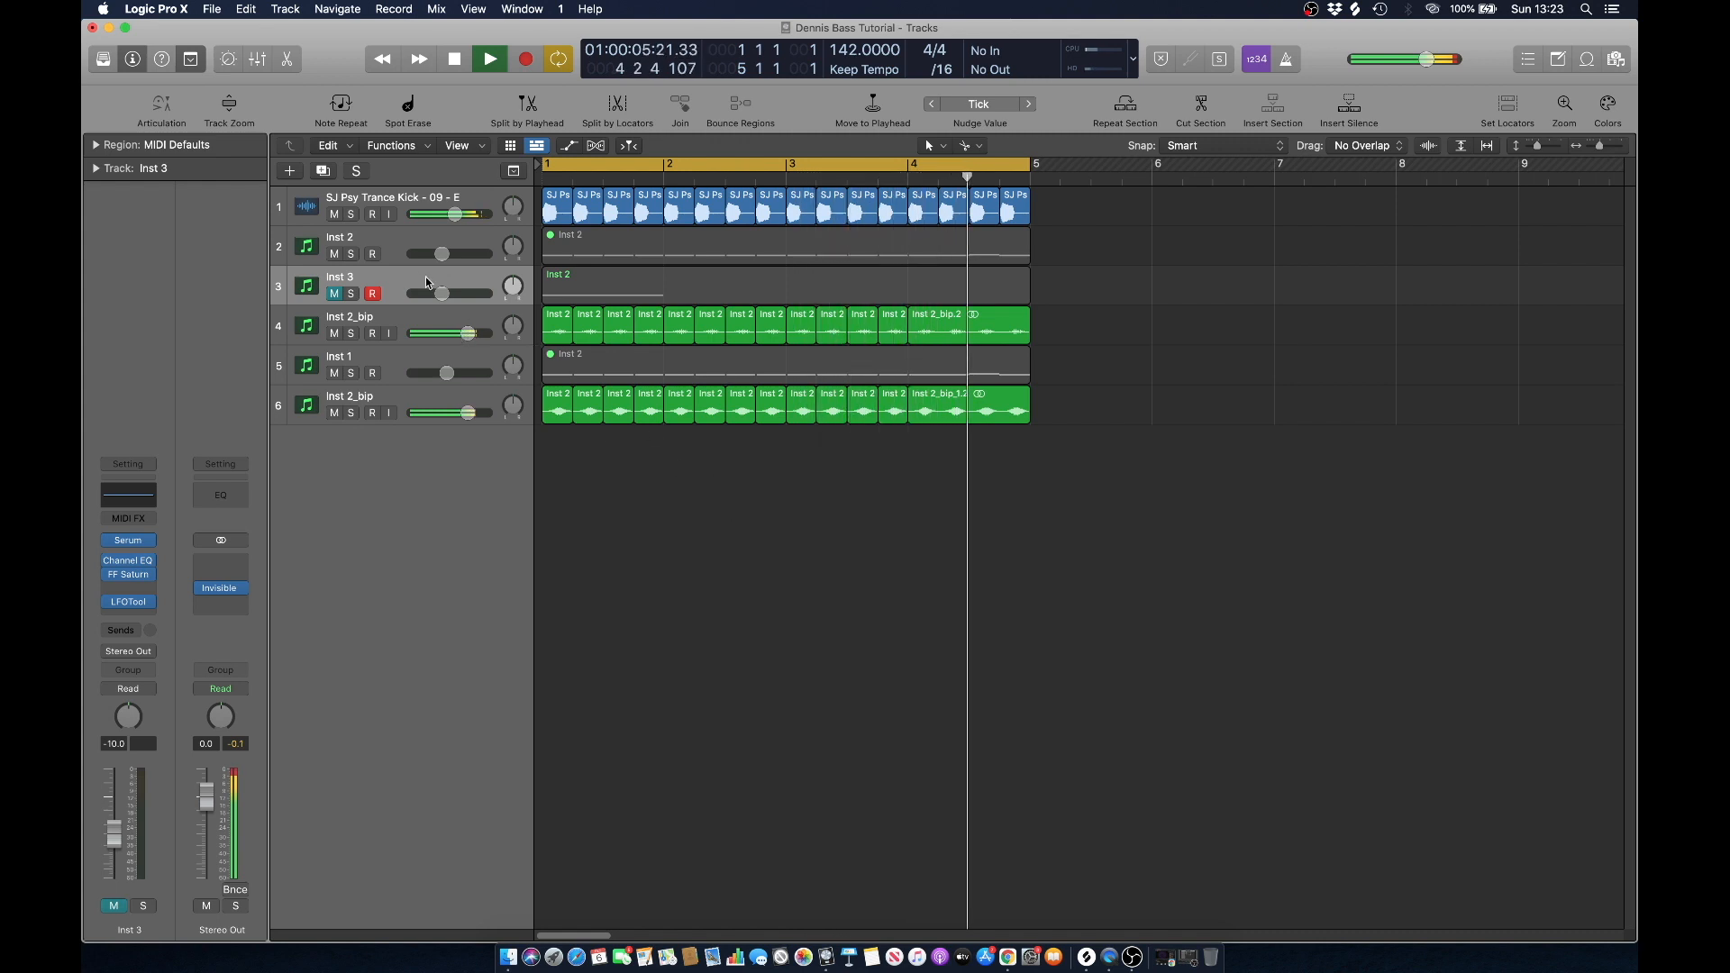
Solo Inst 3 to replay its note, view Serum's effects chain, then close Serum and unsolo the track.
click(352, 293)
key(space)
click(393, 278)
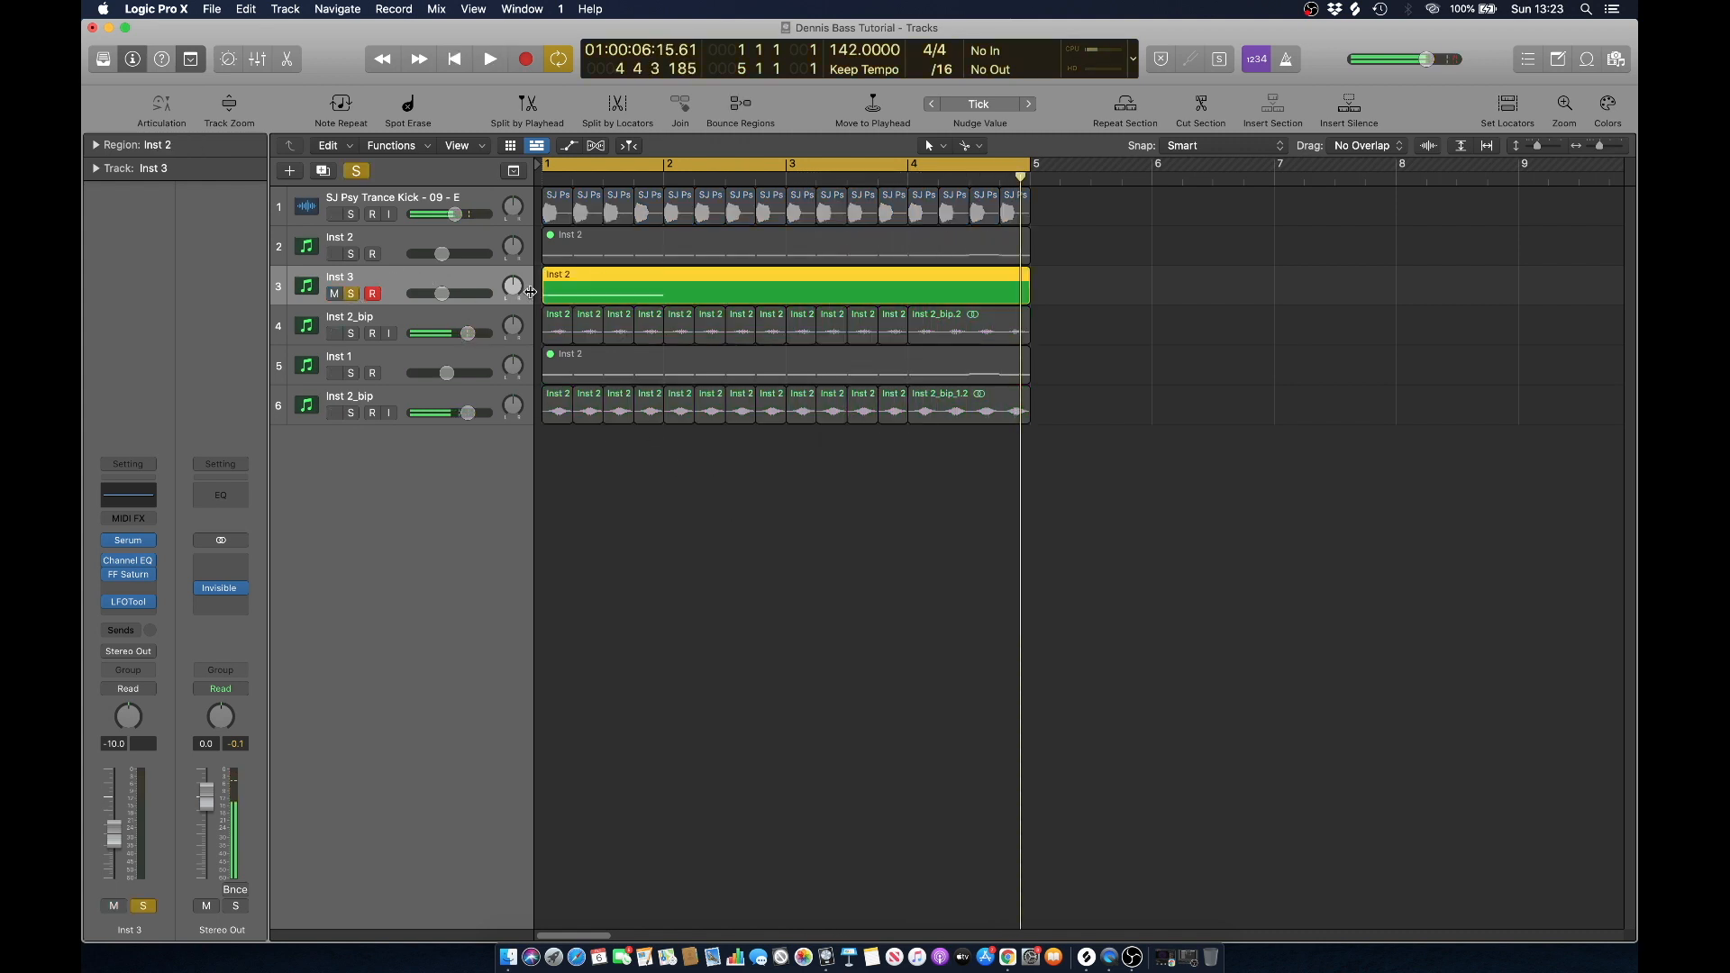
click(128, 540)
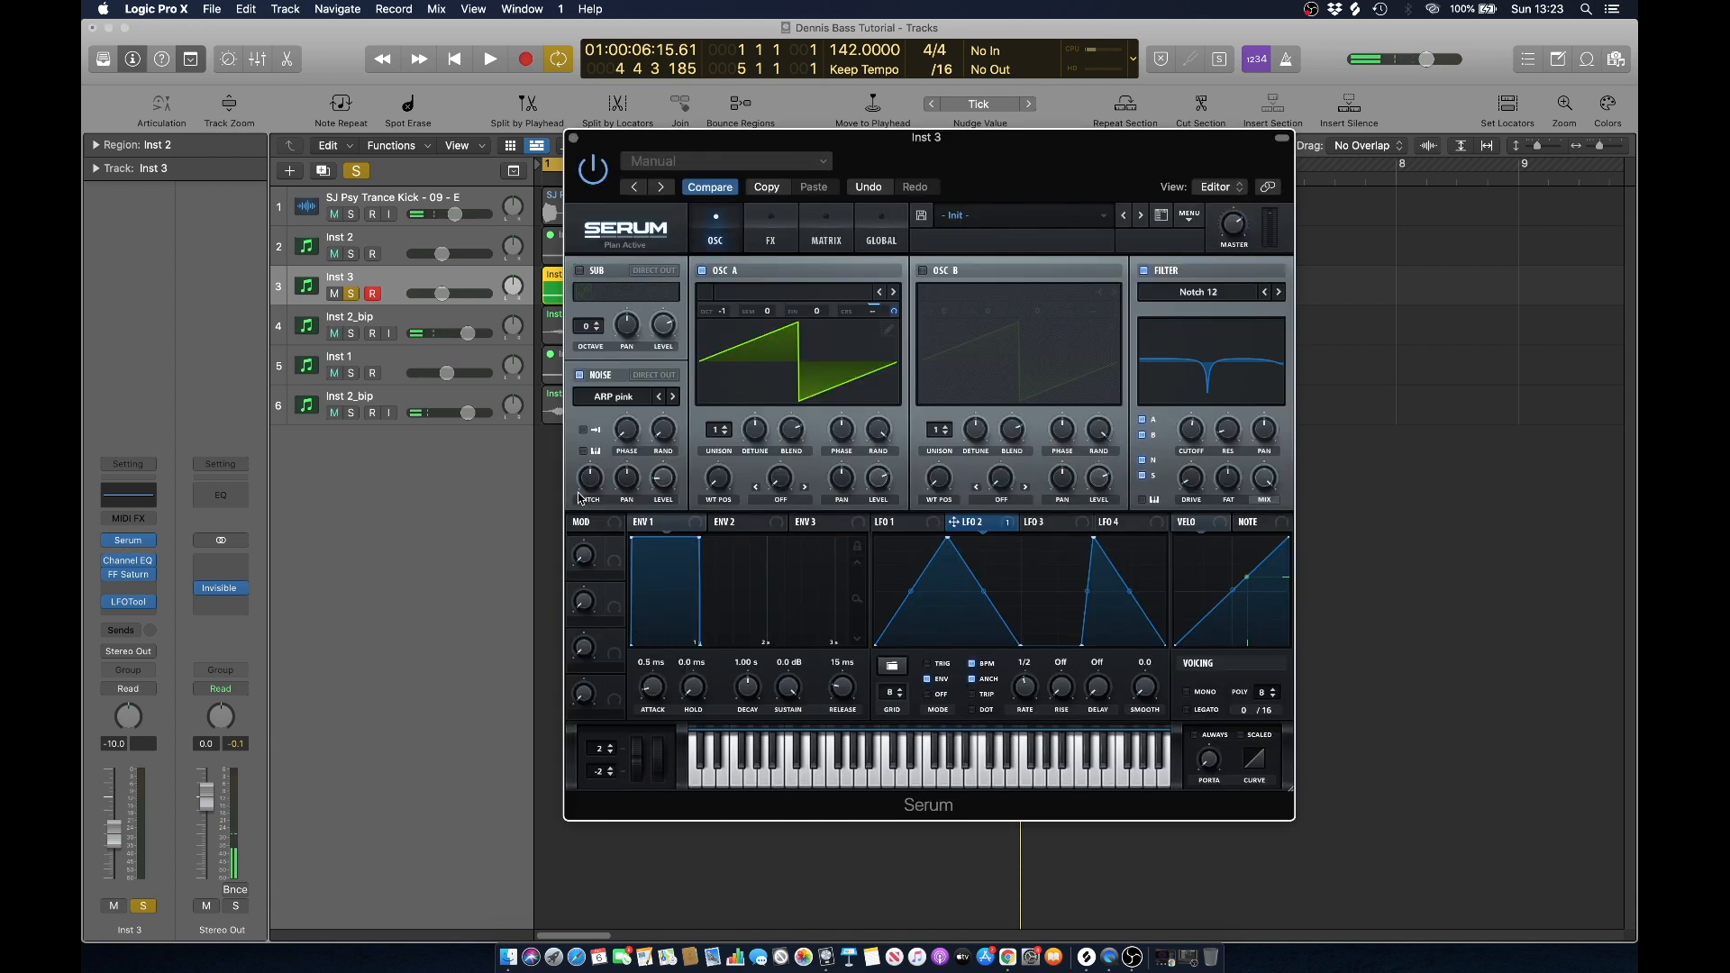
key(space)
click(761, 227)
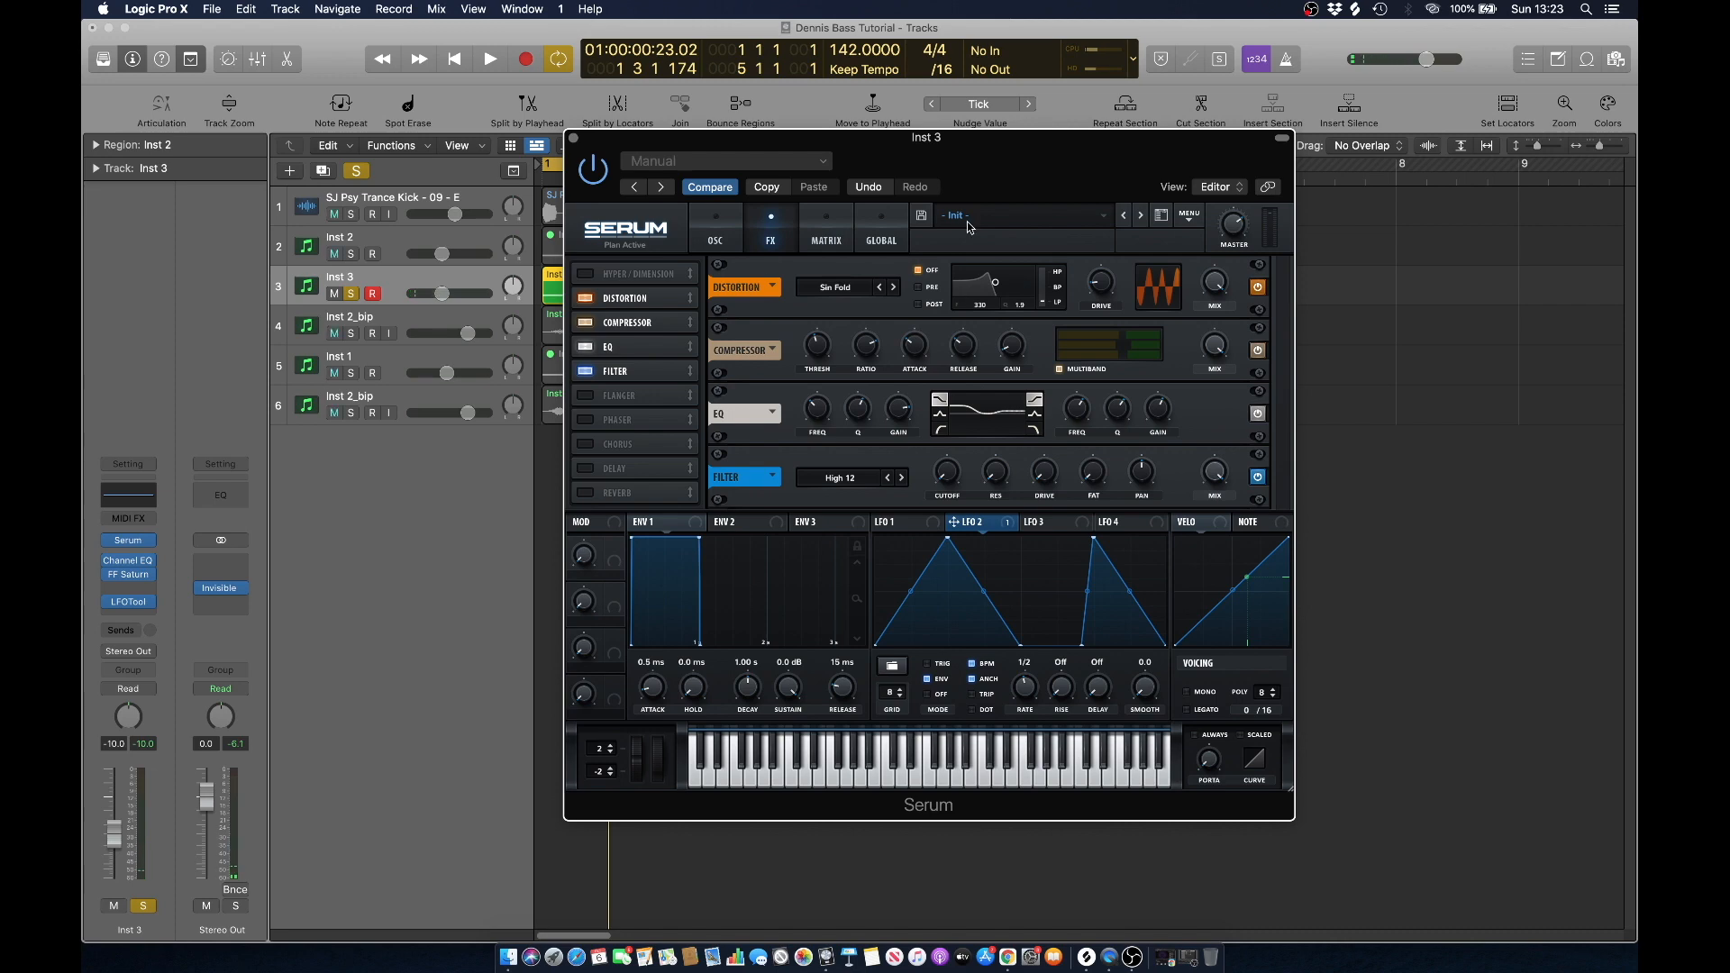
drag(618, 136, 664, 137)
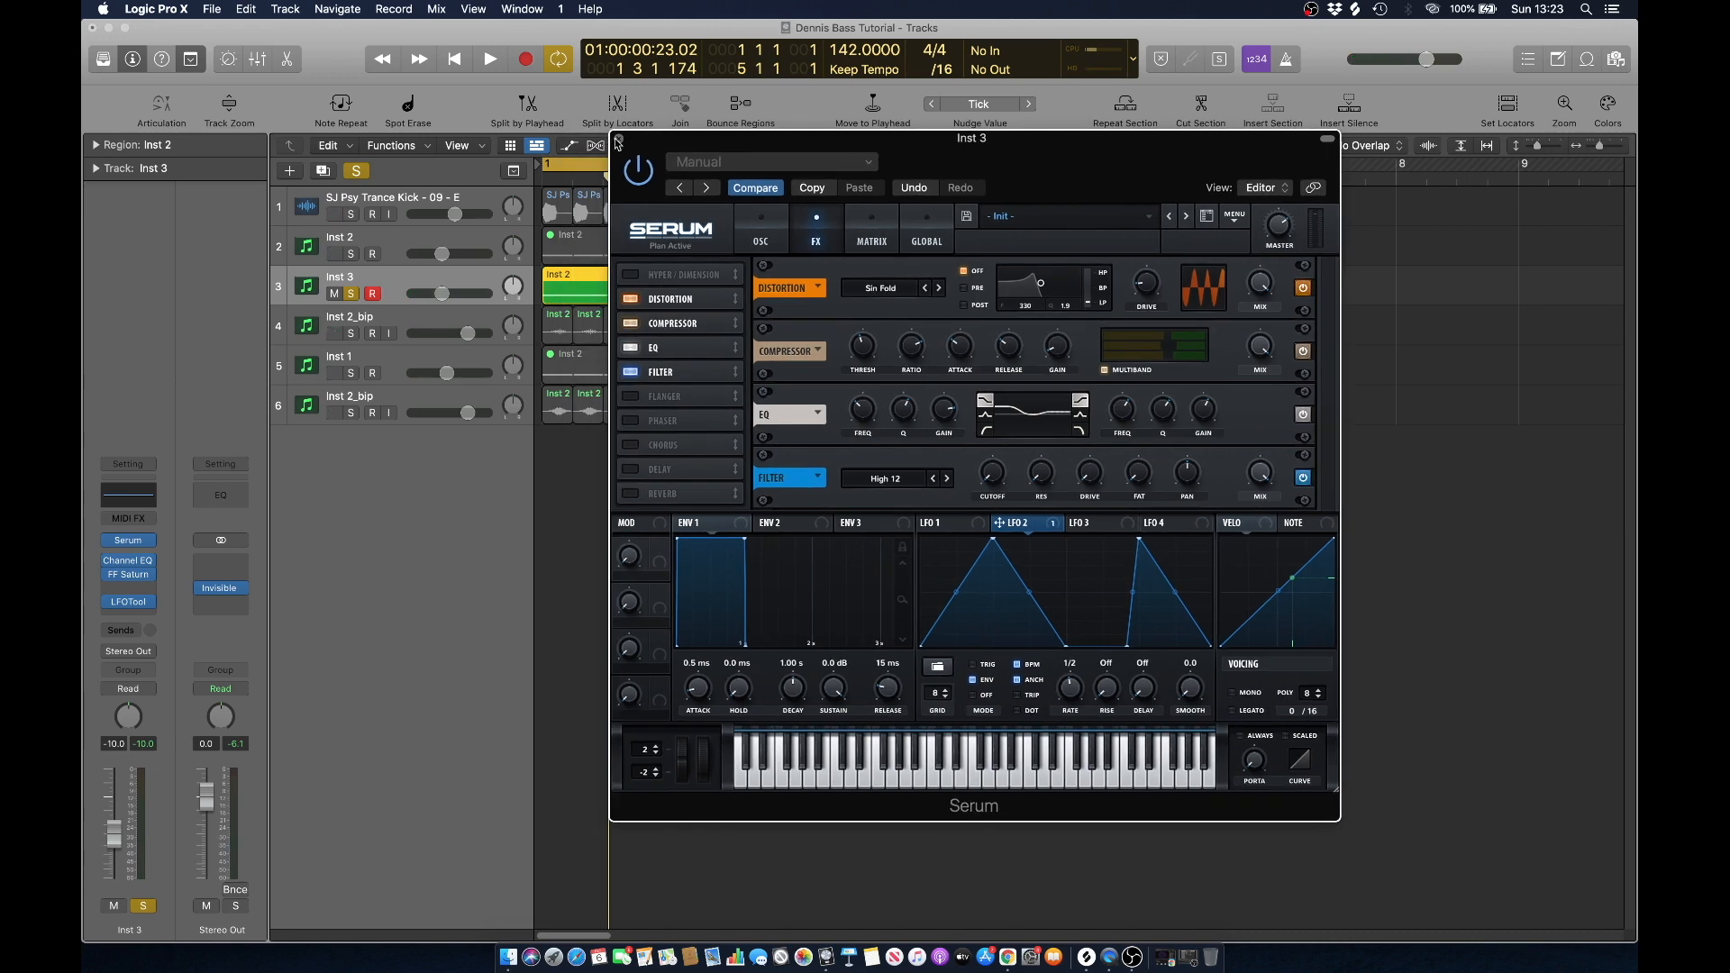
click(619, 140)
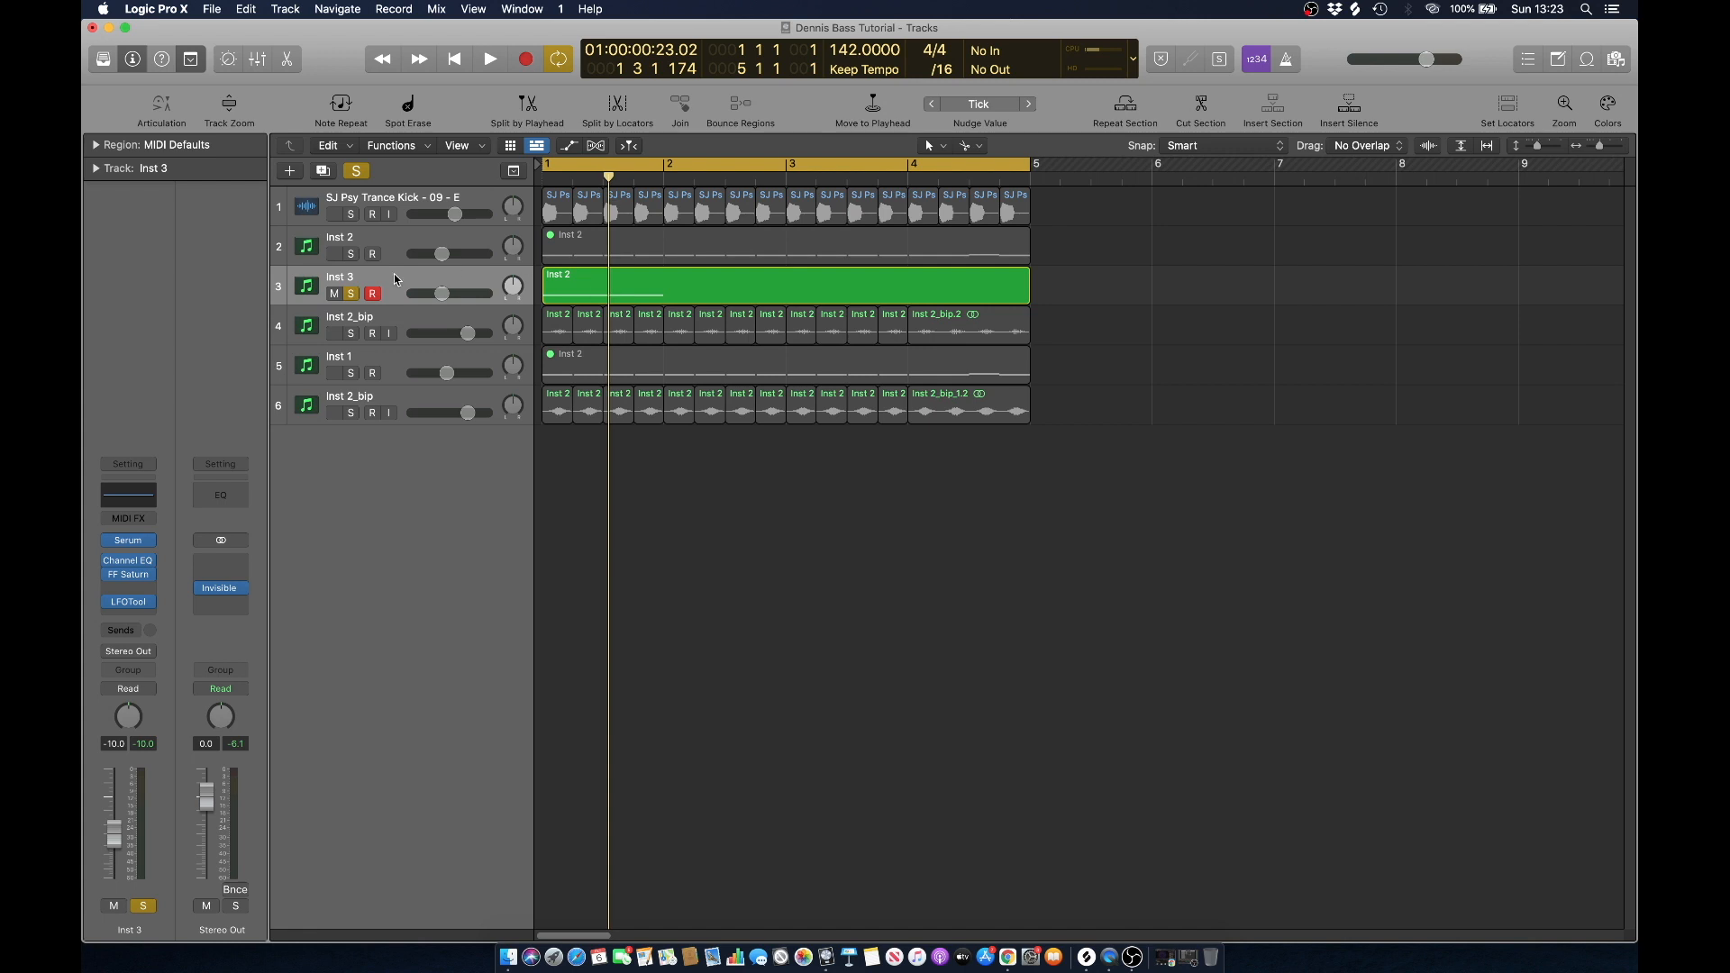
click(350, 294)
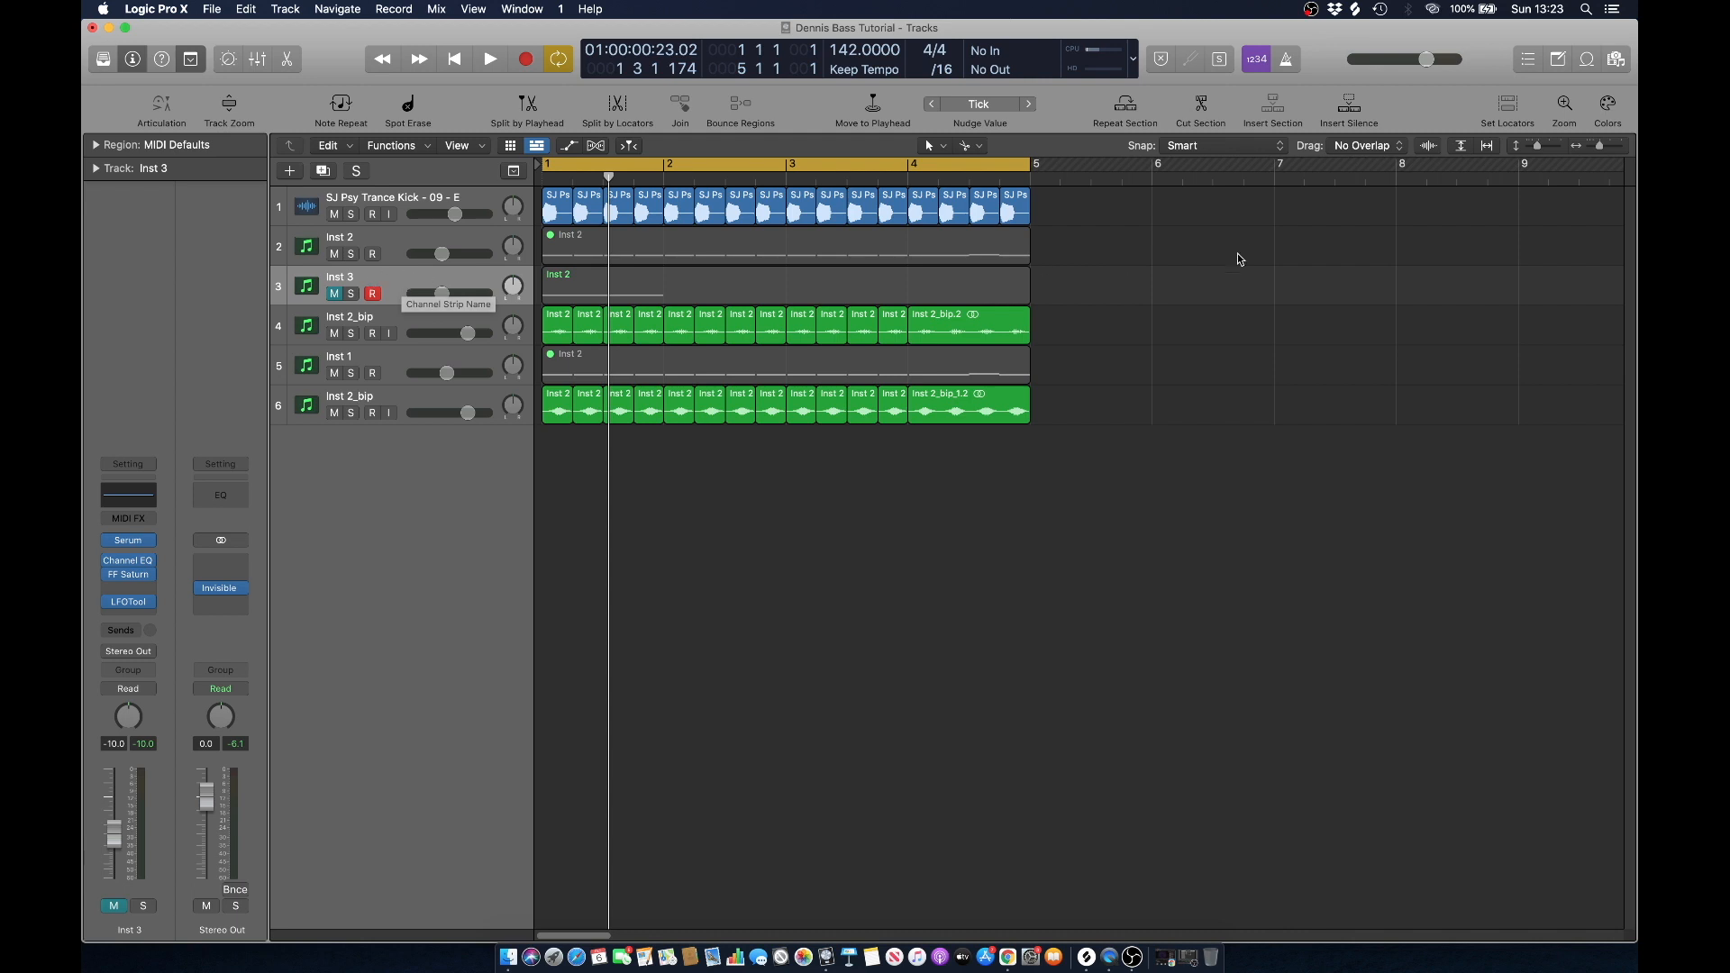
click(407, 285)
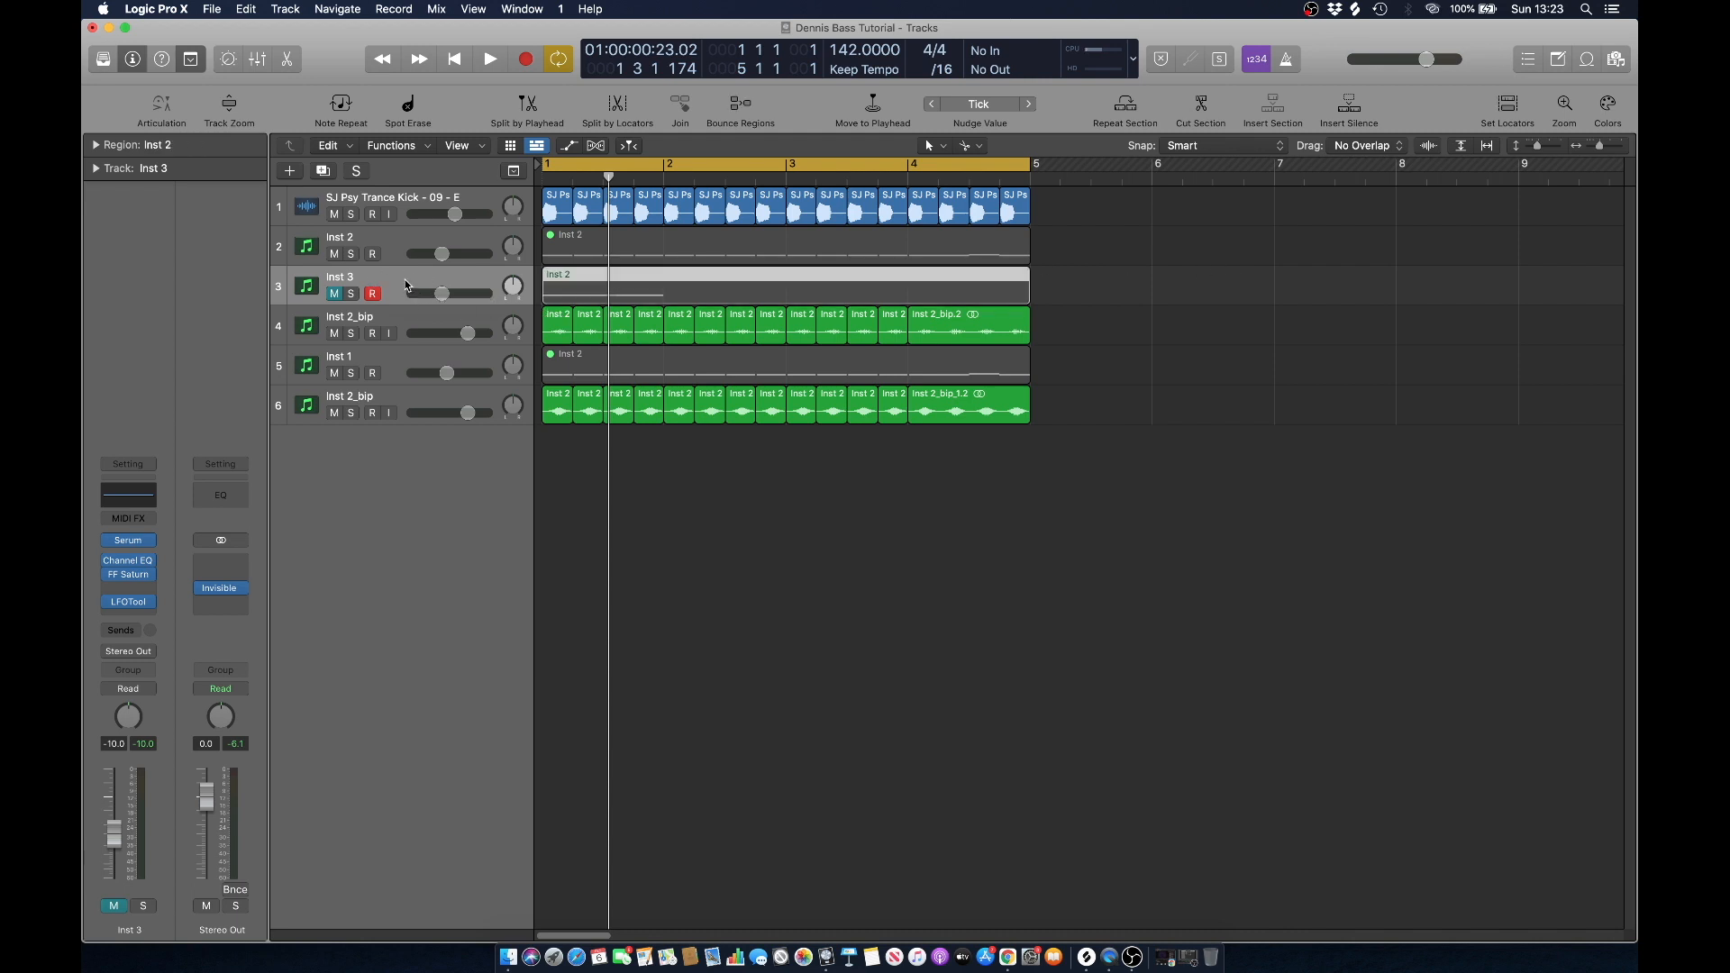